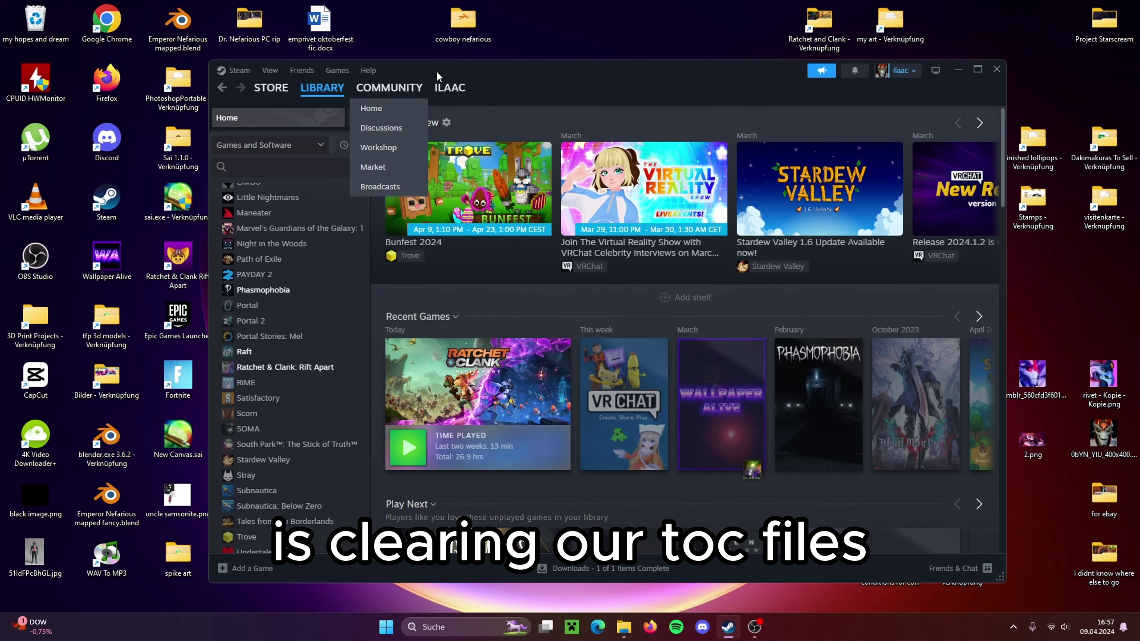
# Browse the local files of Ratchet & Clank: Rift Apart from the Steam library
pyautogui.moveTo(438, 69); pyautogui.dragTo(433, 49)
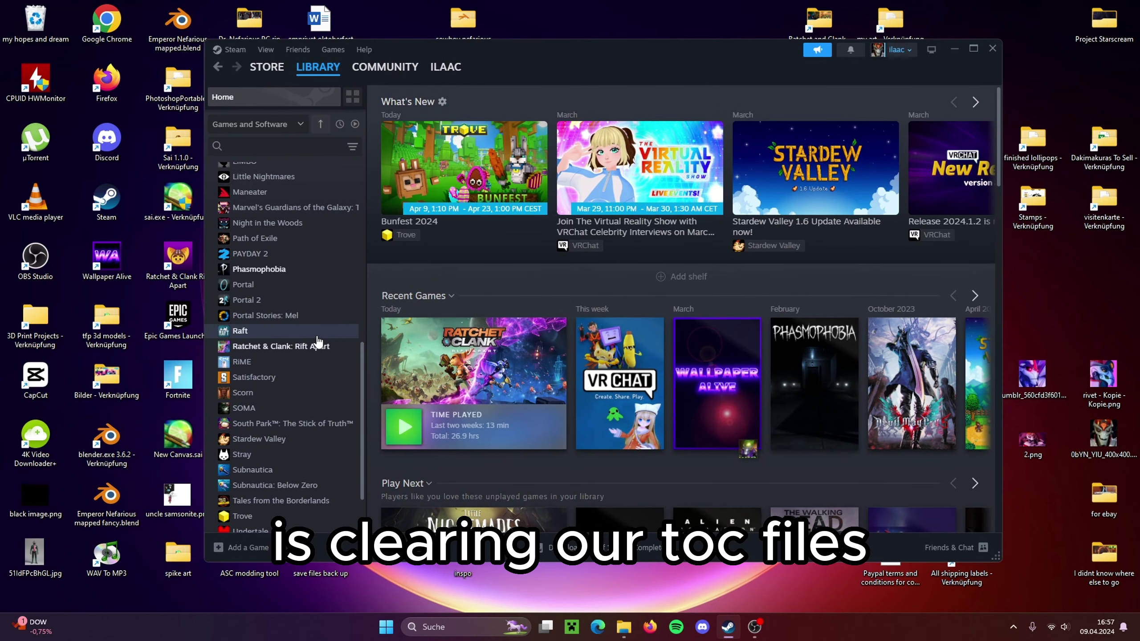
pyautogui.scroll(-2, 316, 335)
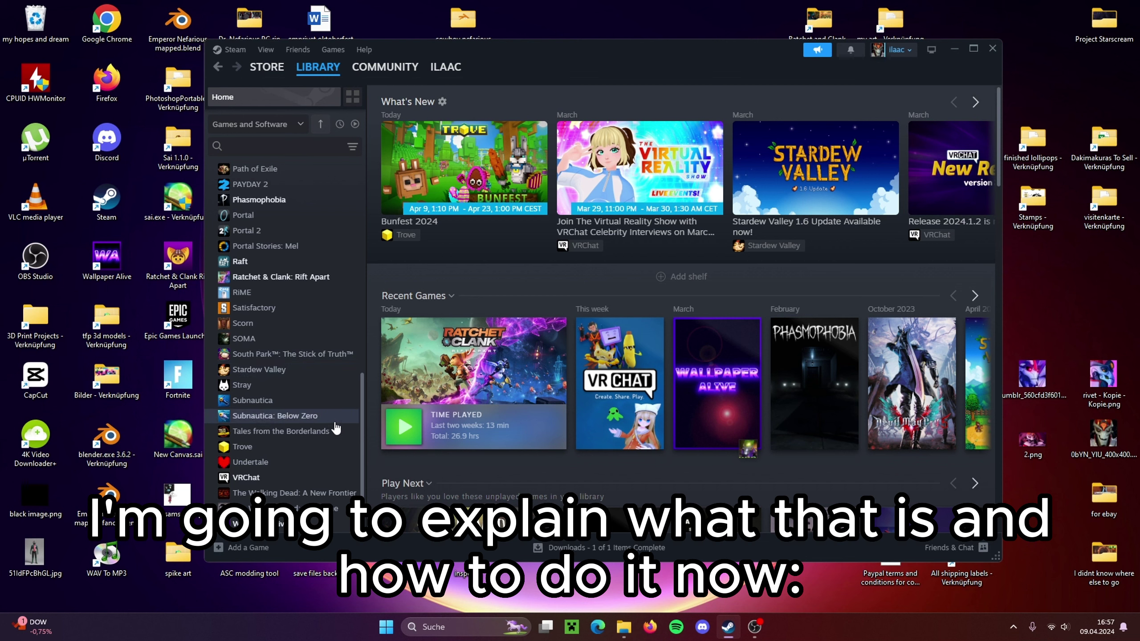
pyautogui.rightClick(287, 278)
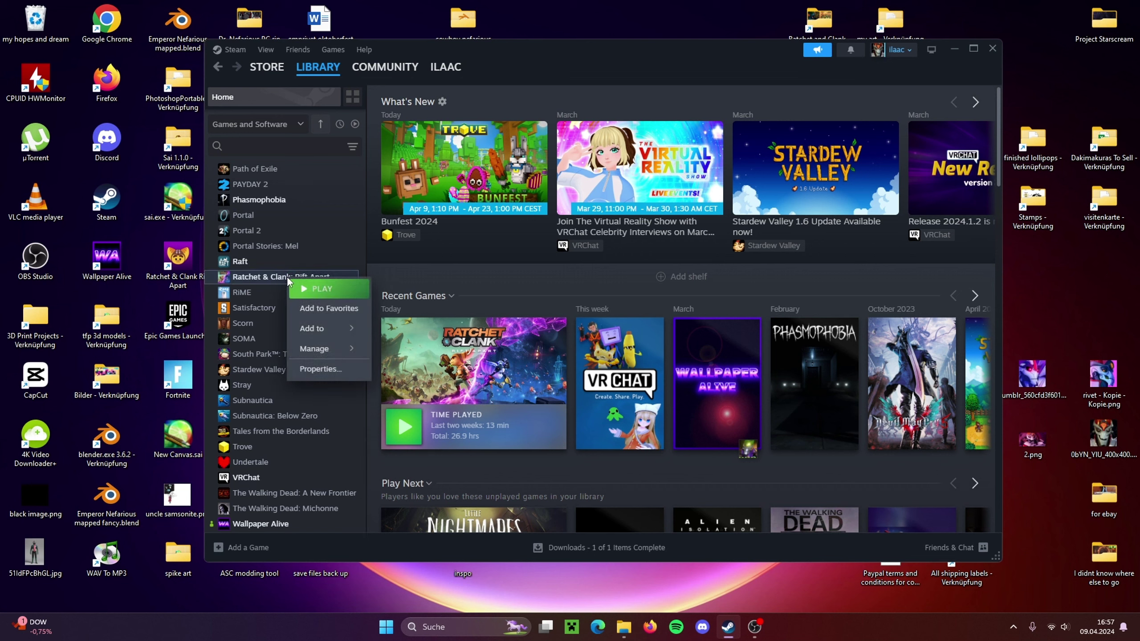
pyautogui.moveTo(324, 355)
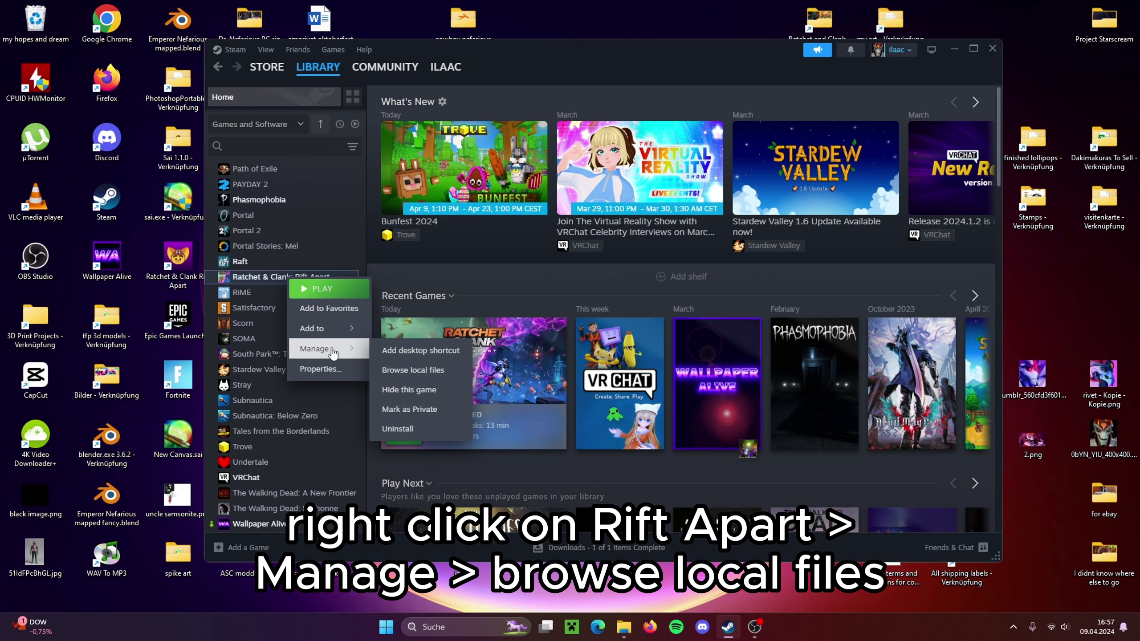
pyautogui.click(447, 371)
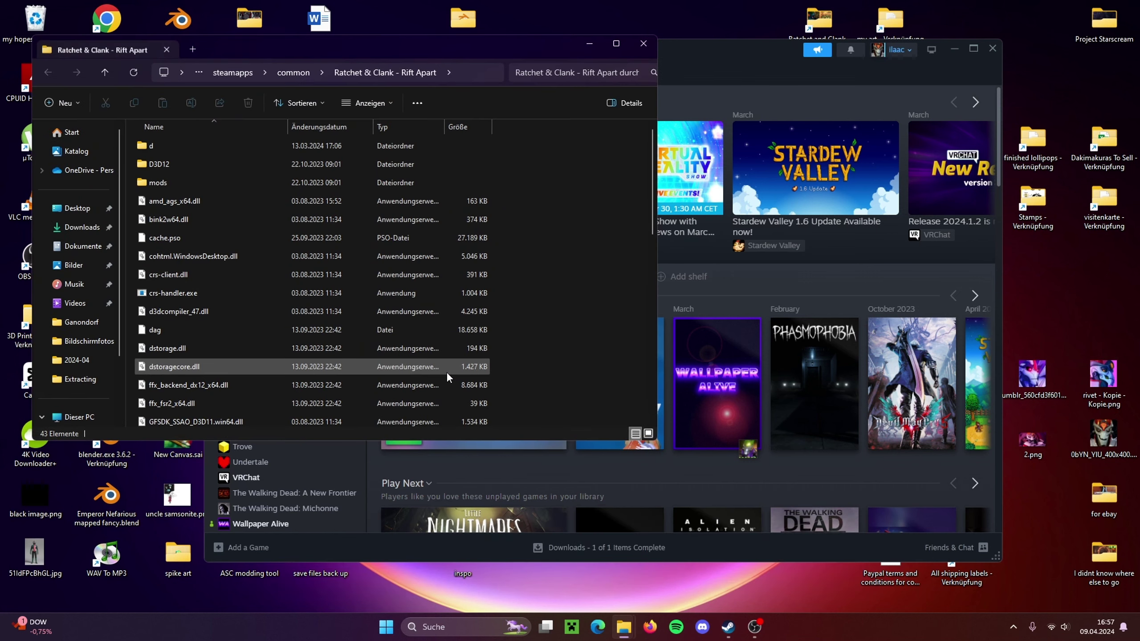
pyautogui.moveTo(326, 40); pyautogui.dragTo(542, 88)
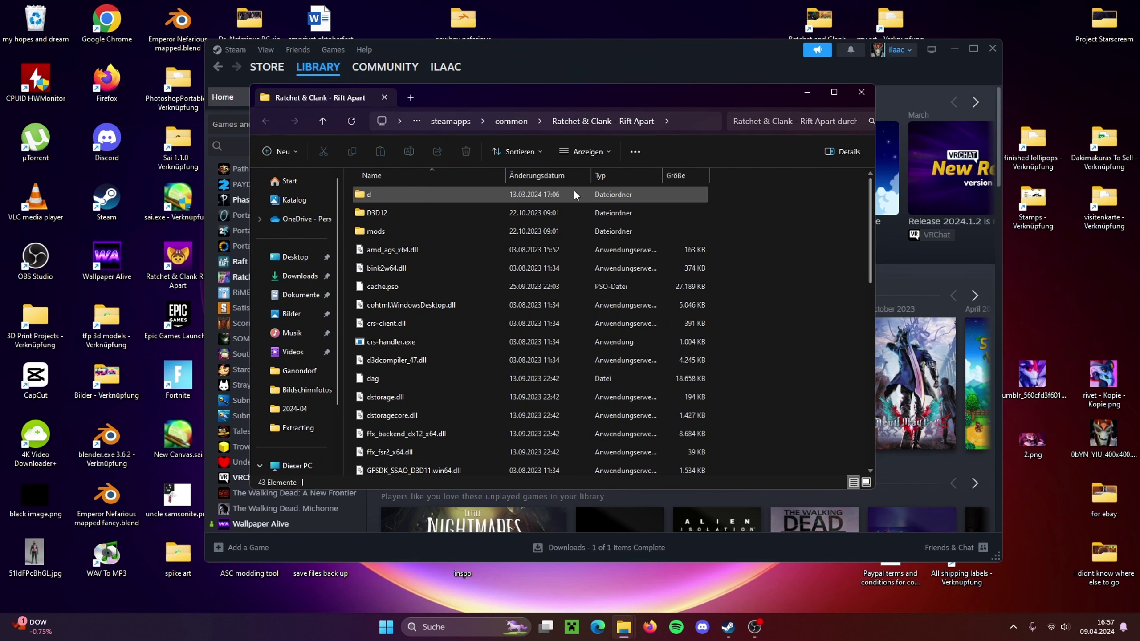
# Delete the toc and toc.BAK files from the Ratchet & Clank - Rift Apart folder and close the folder window
pyautogui.moveTo(868, 184); pyautogui.dragTo(867, 380)
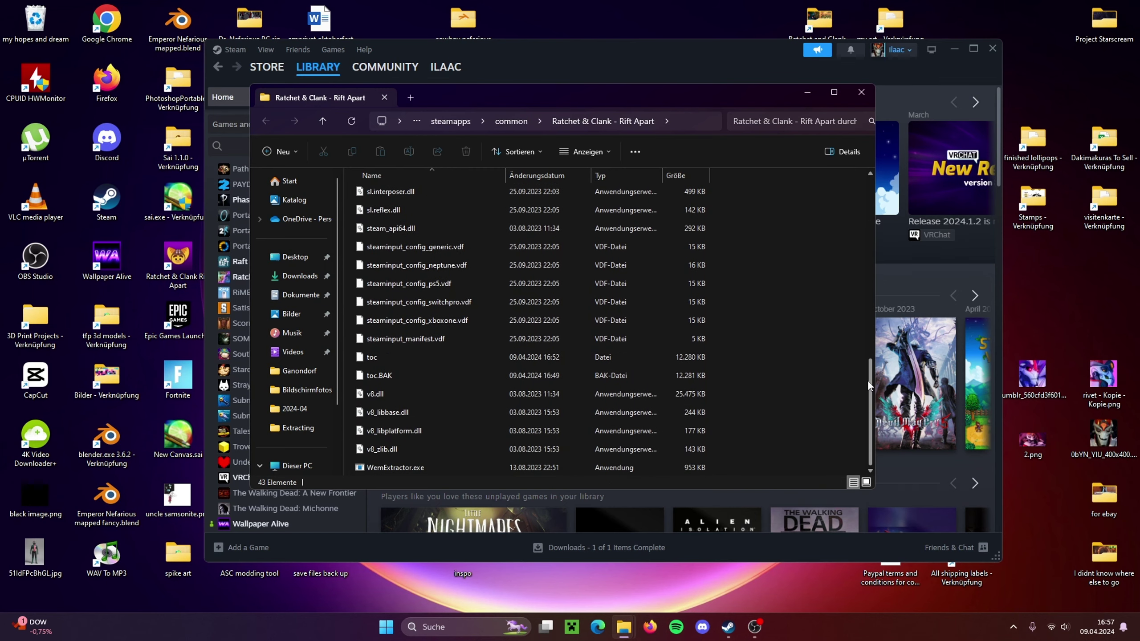
pyautogui.click(390, 358)
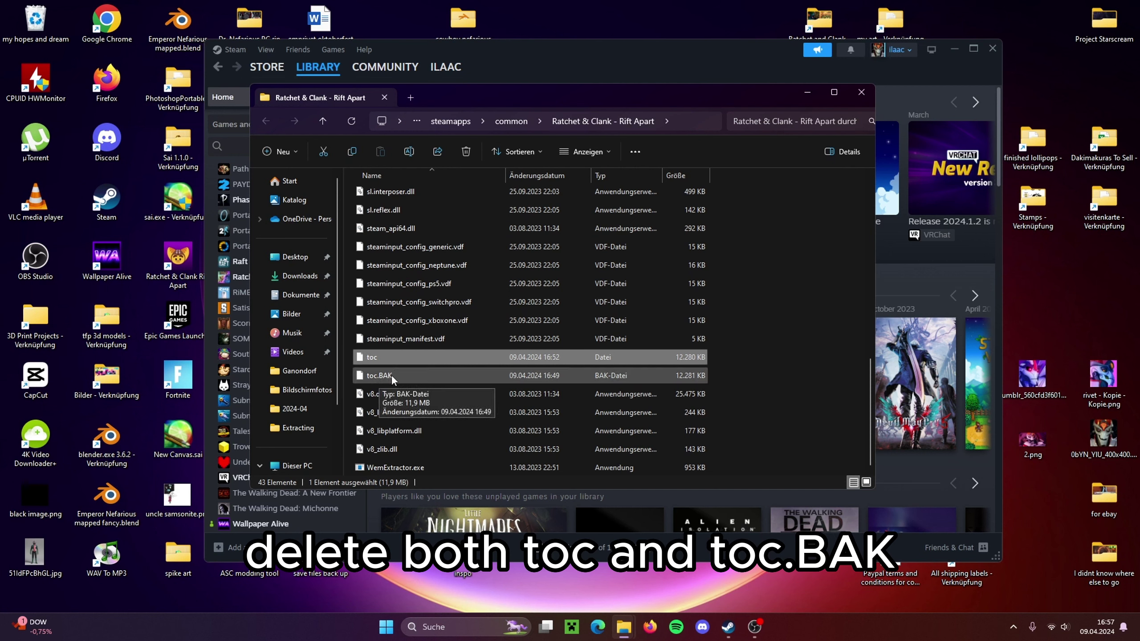
pyautogui.keyDown('ctrl'); pyautogui.click(402, 375); pyautogui.keyUp('ctrl')
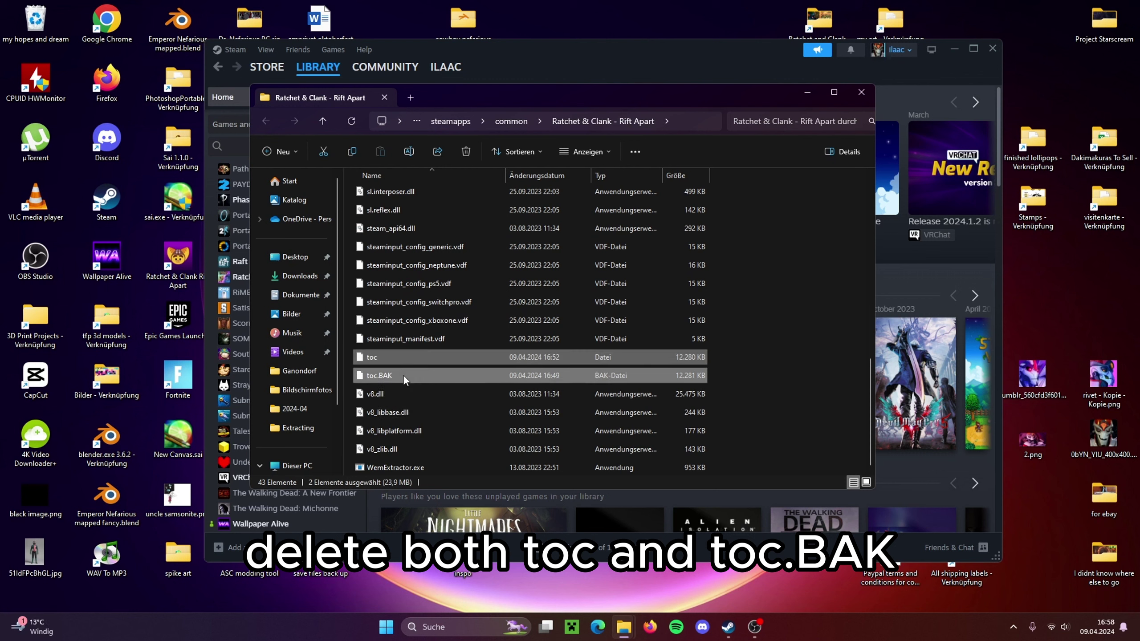
pyautogui.rightClick(403, 375)
pyautogui.click(513, 389)
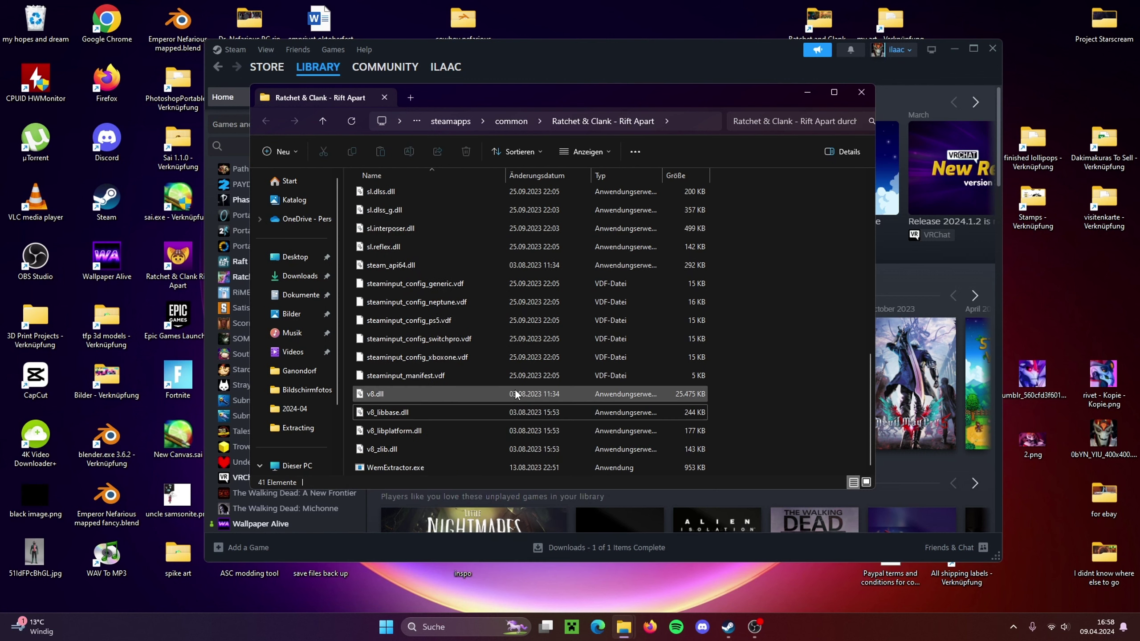
pyautogui.click(860, 94)
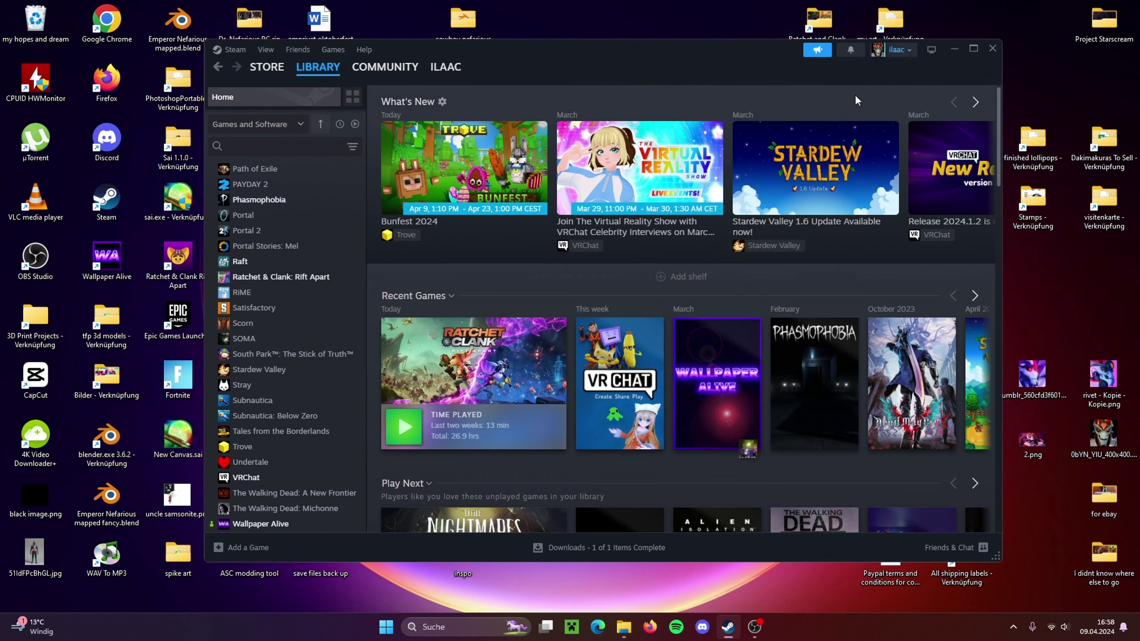
# Verify the integrity of Ratchet & Clank: Rift Apart's installed files, then close its properties and the Steam window
pyautogui.rightClick(290, 279)
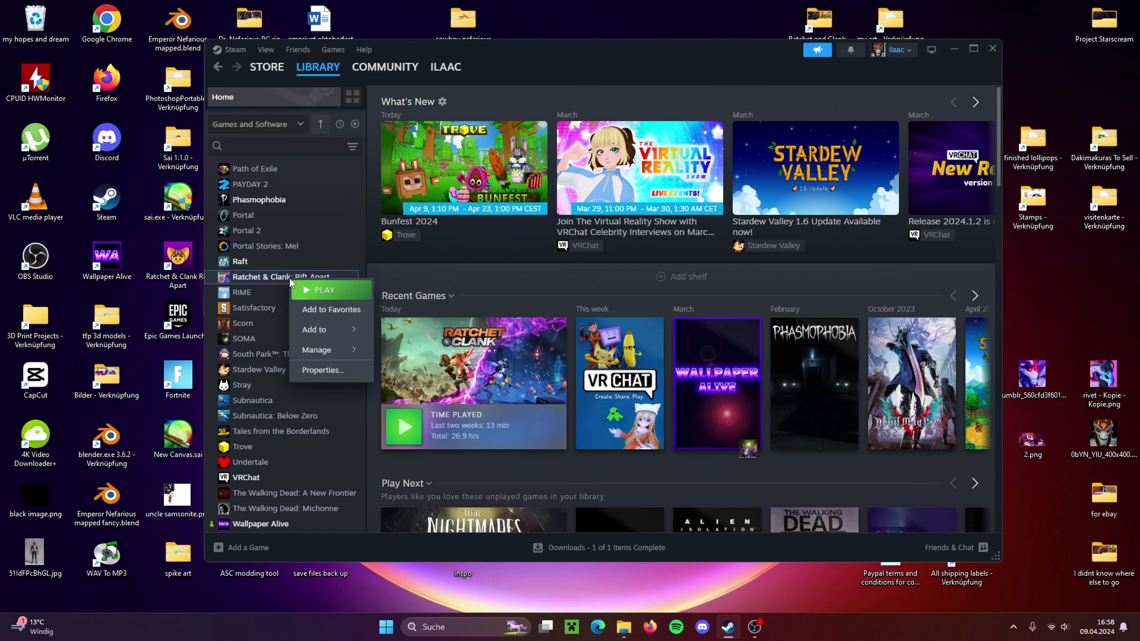
pyautogui.click(347, 370)
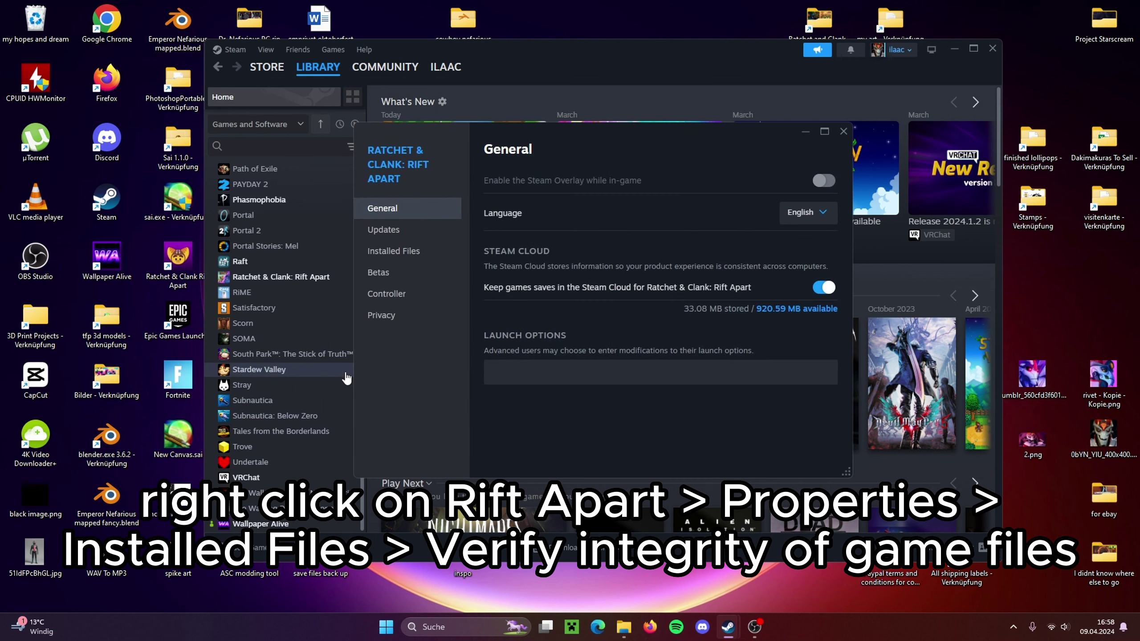
pyautogui.click(401, 261)
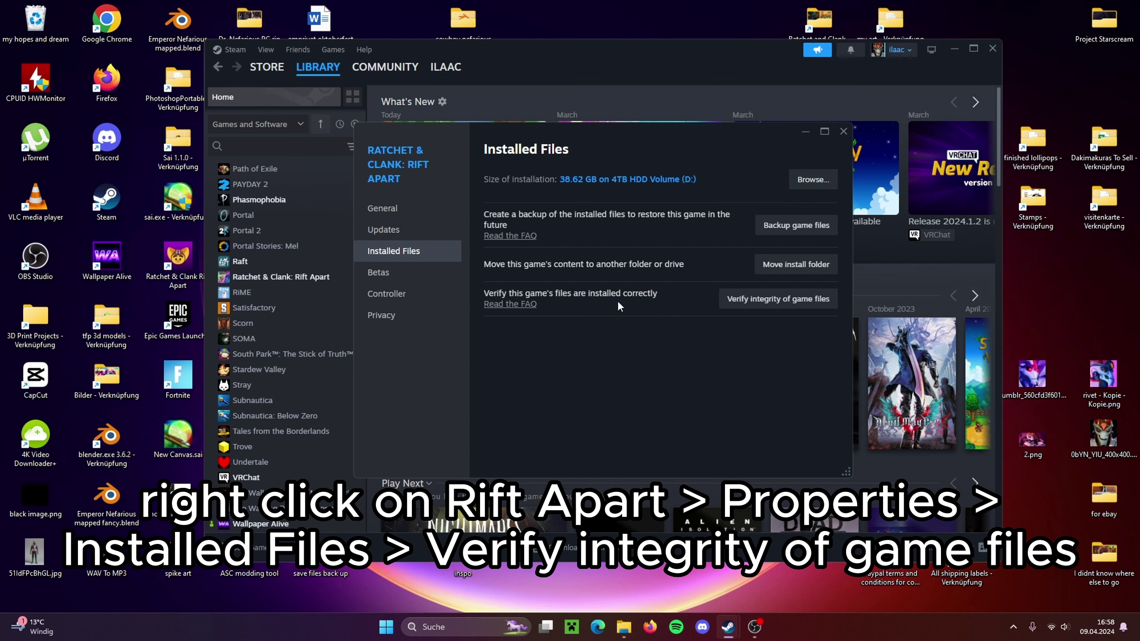
pyautogui.click(801, 309)
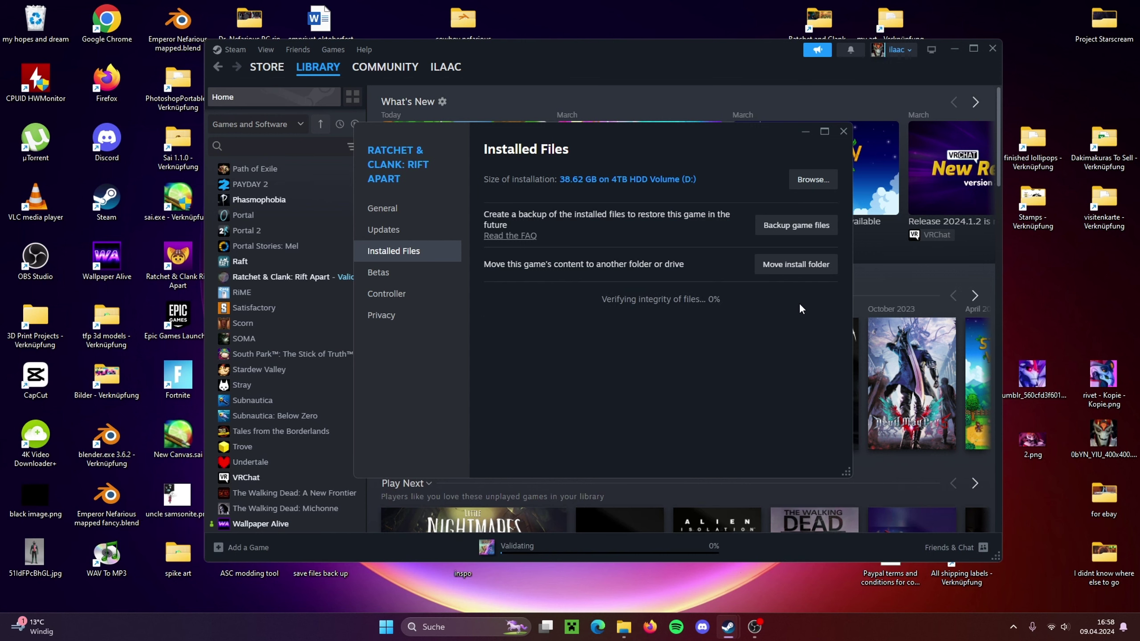
pyautogui.moveTo(687, 132); pyautogui.dragTo(624, 121)
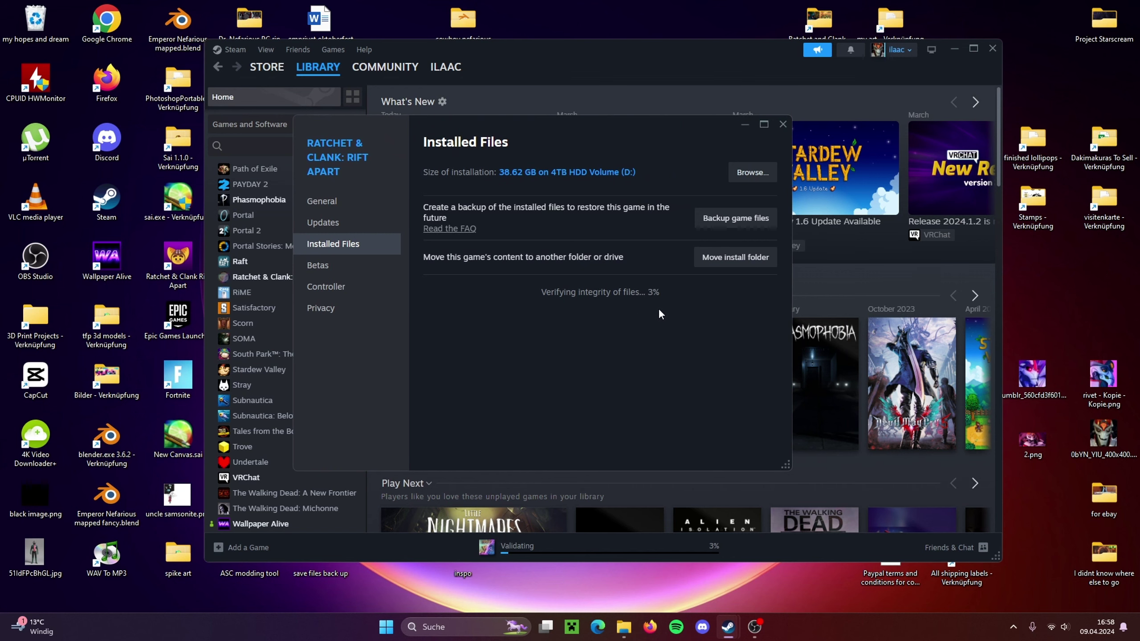
pyautogui.moveTo(609, 127); pyautogui.dragTo(631, 127)
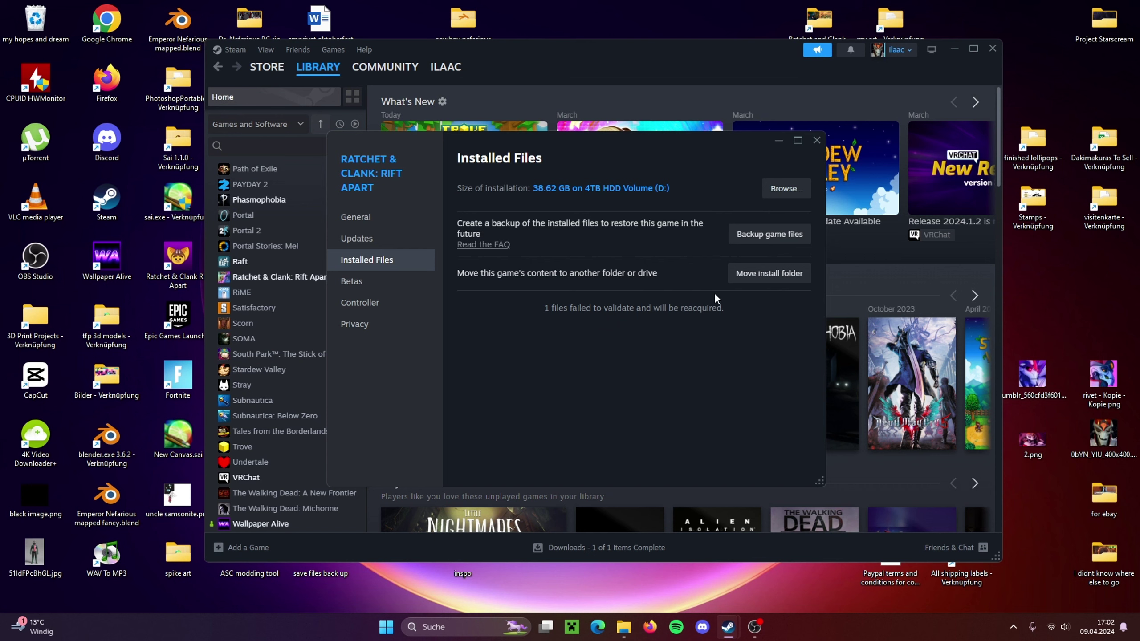
pyautogui.click(816, 141)
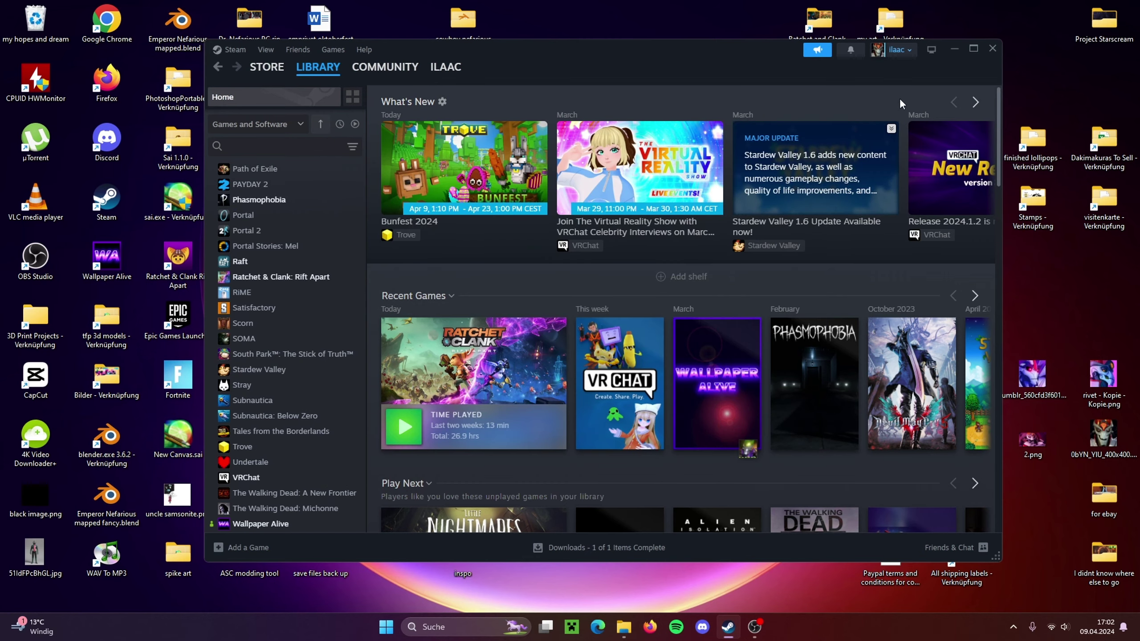
pyautogui.click(992, 48)
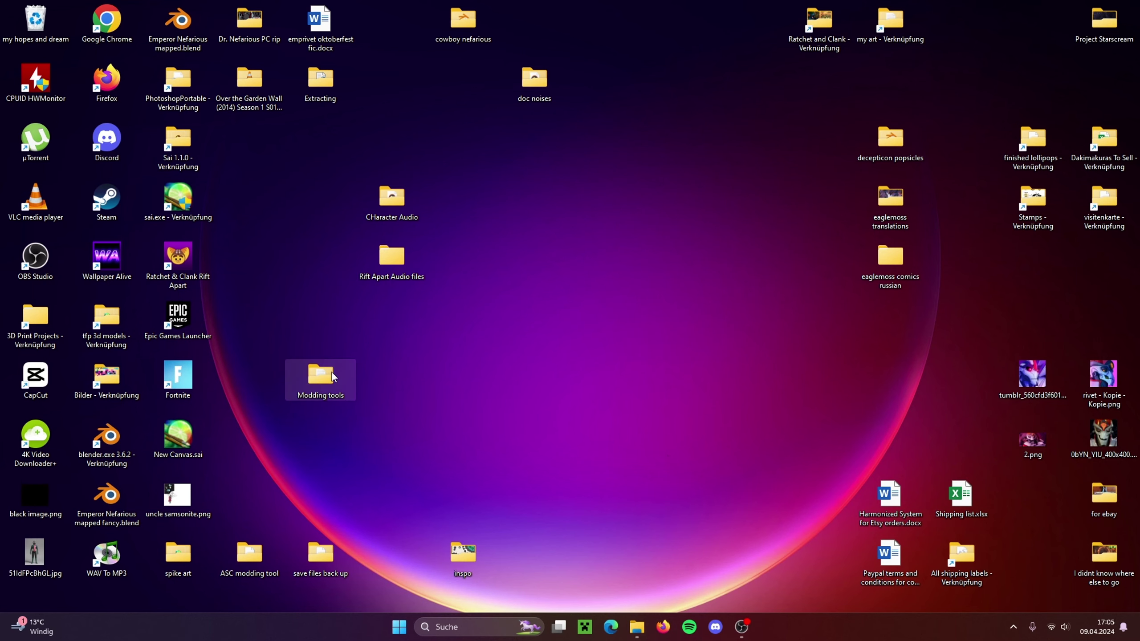
# Run server.exe from the Lockjaw folder inside the desktop's Modding tools folder
pyautogui.doubleClick(321, 376)
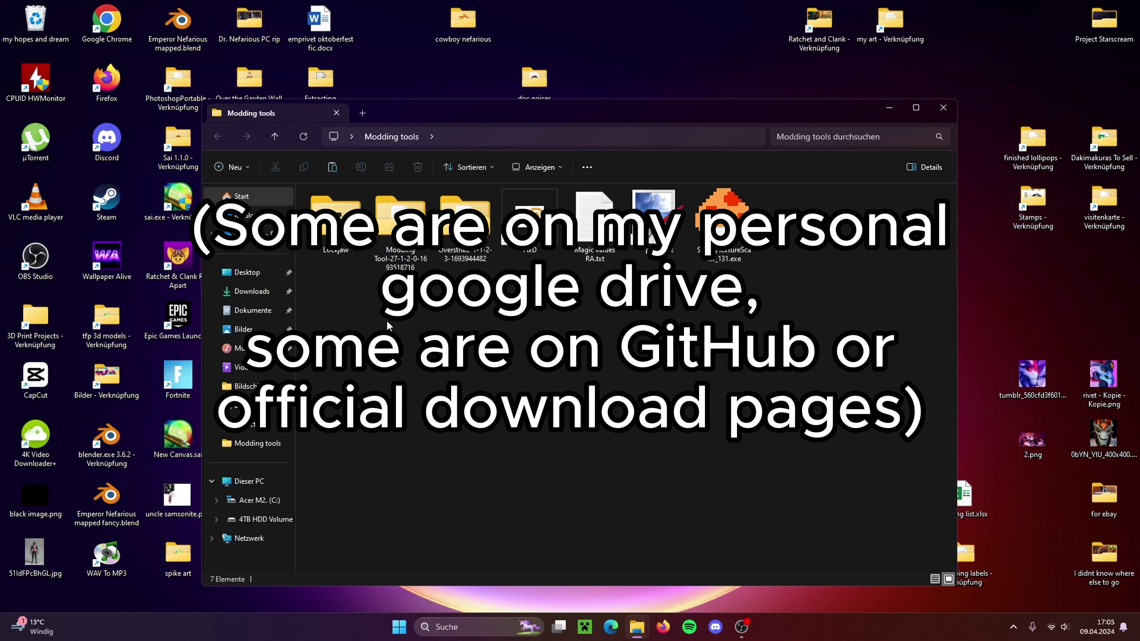
pyautogui.doubleClick(339, 219)
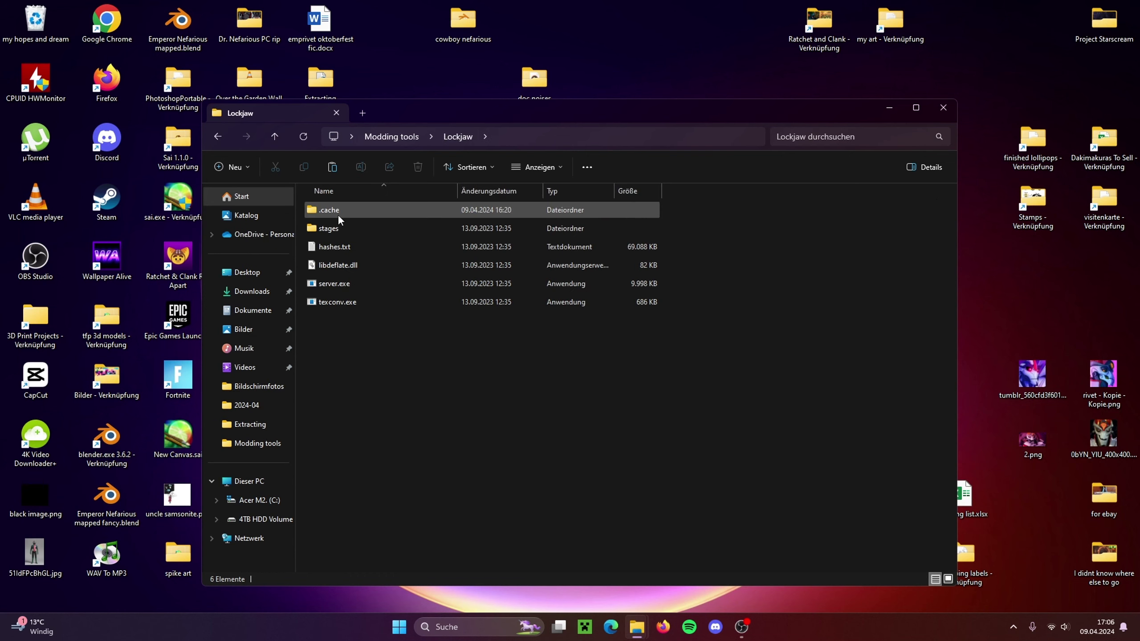
pyautogui.moveTo(511, 112); pyautogui.dragTo(595, 104)
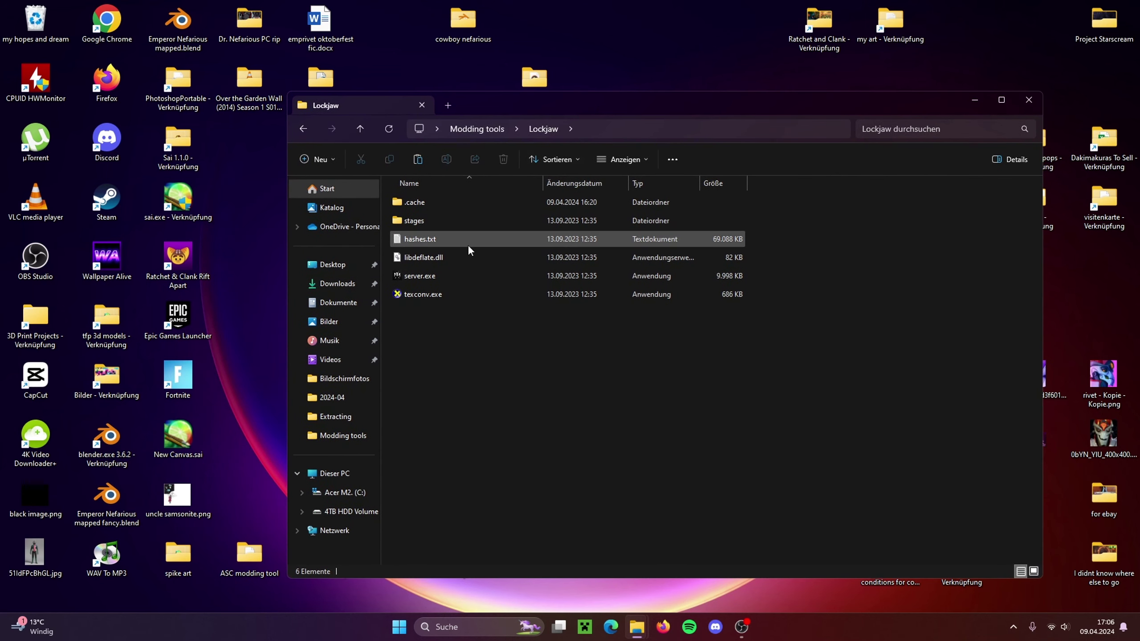
pyautogui.doubleClick(449, 277)
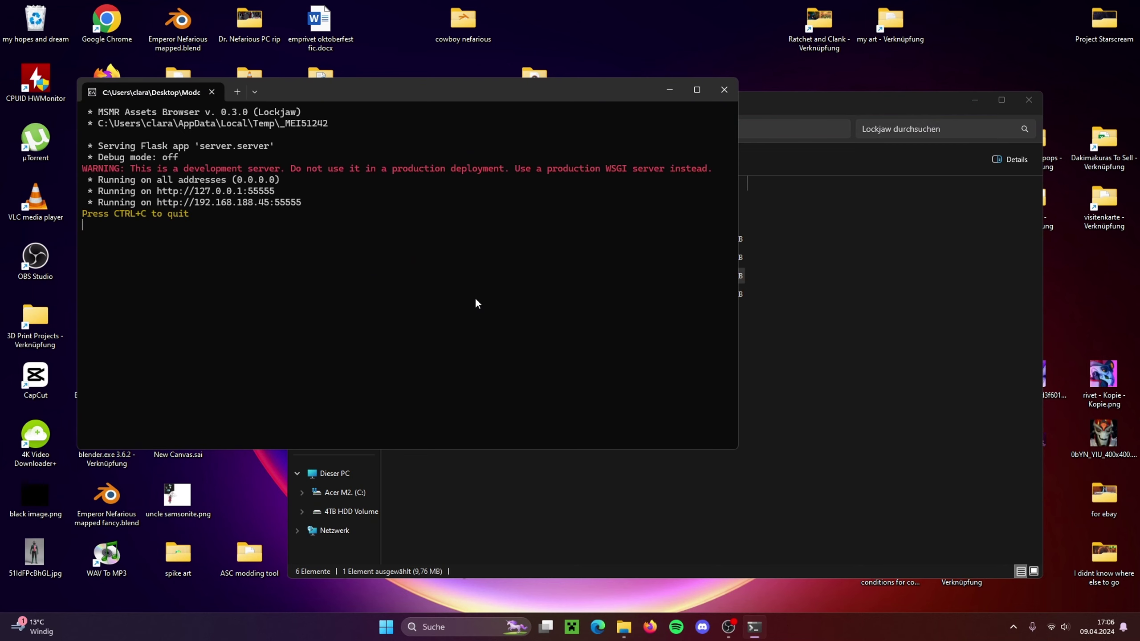
pyautogui.moveTo(365, 92); pyautogui.dragTo(675, 163)
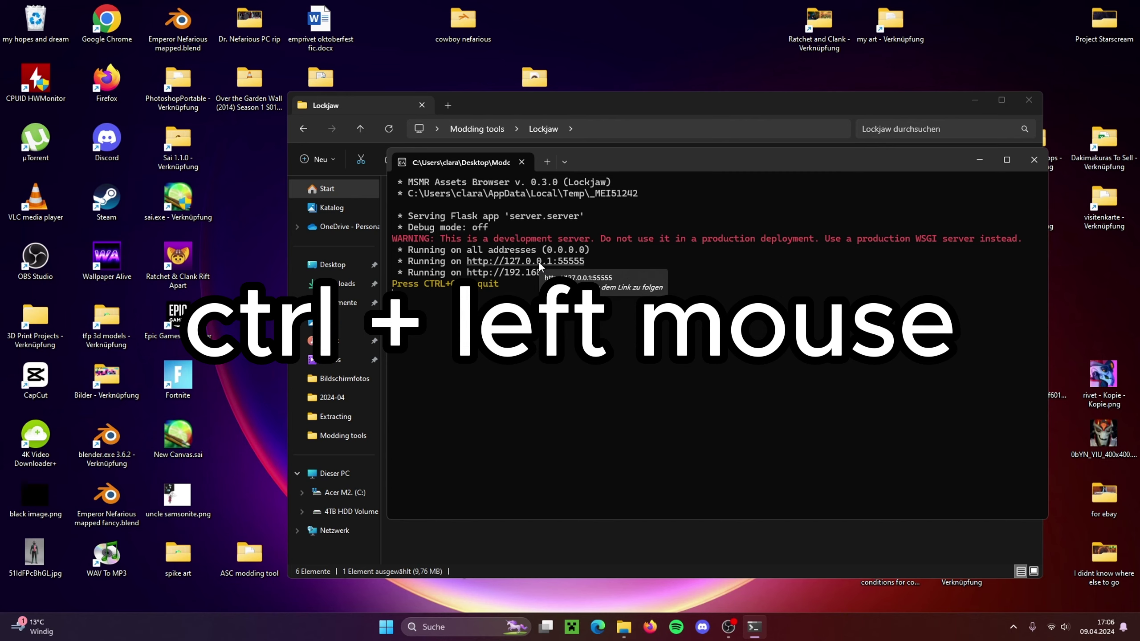
pyautogui.keyDown('ctrl'); pyautogui.click(539, 262); pyautogui.keyUp('ctrl')
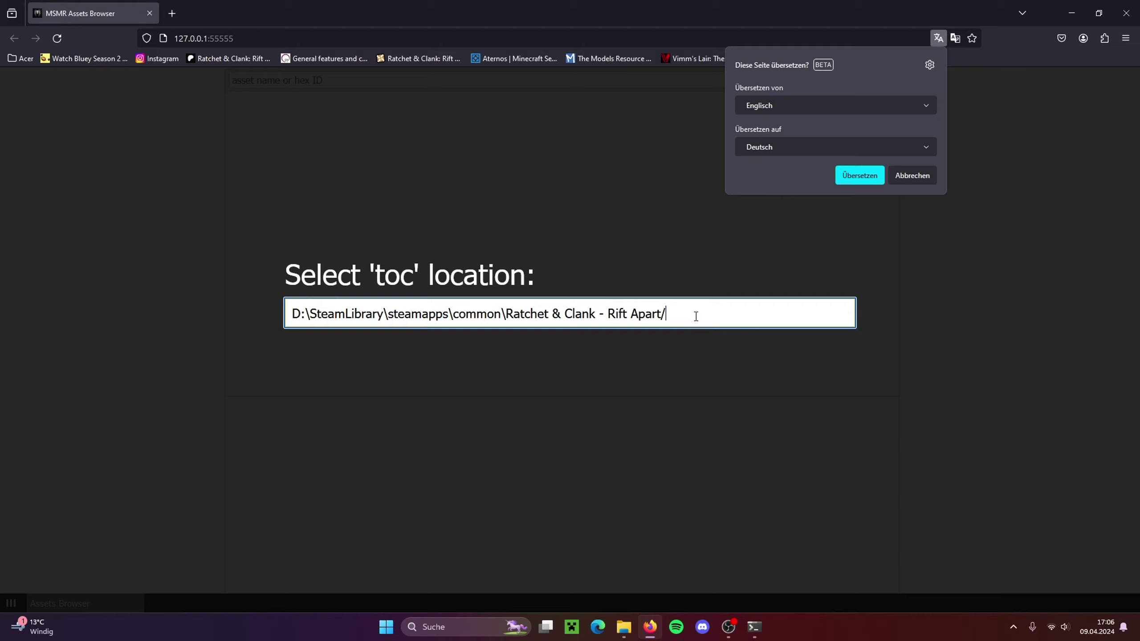
pyautogui.click(903, 177)
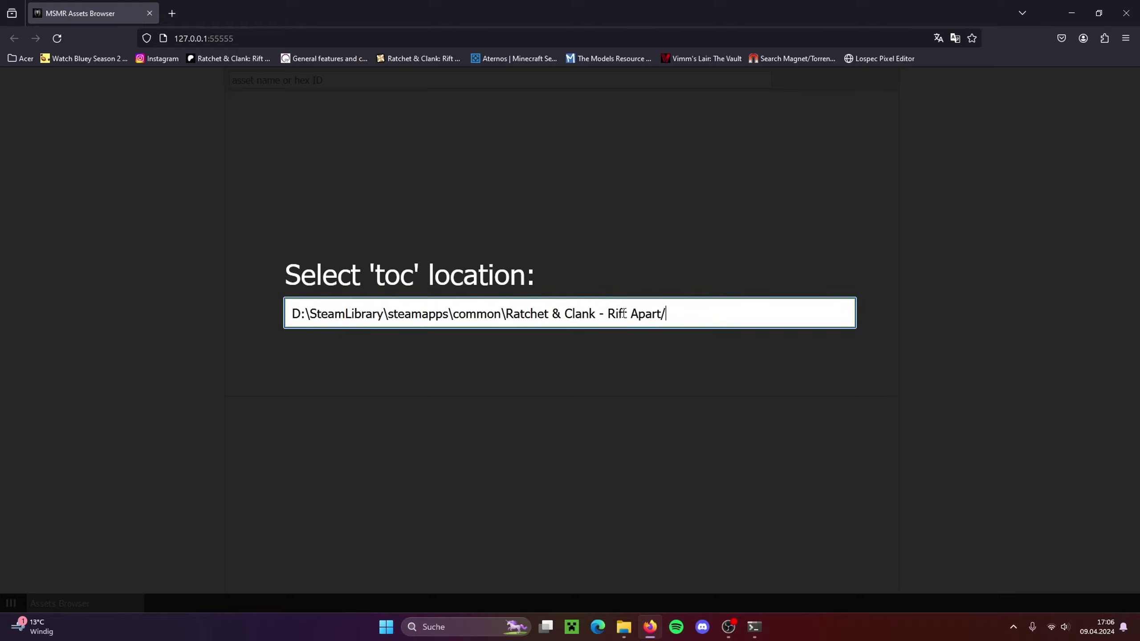
pyautogui.moveTo(679, 314); pyautogui.dragTo(287, 318)
pyautogui.press('BackSpace')
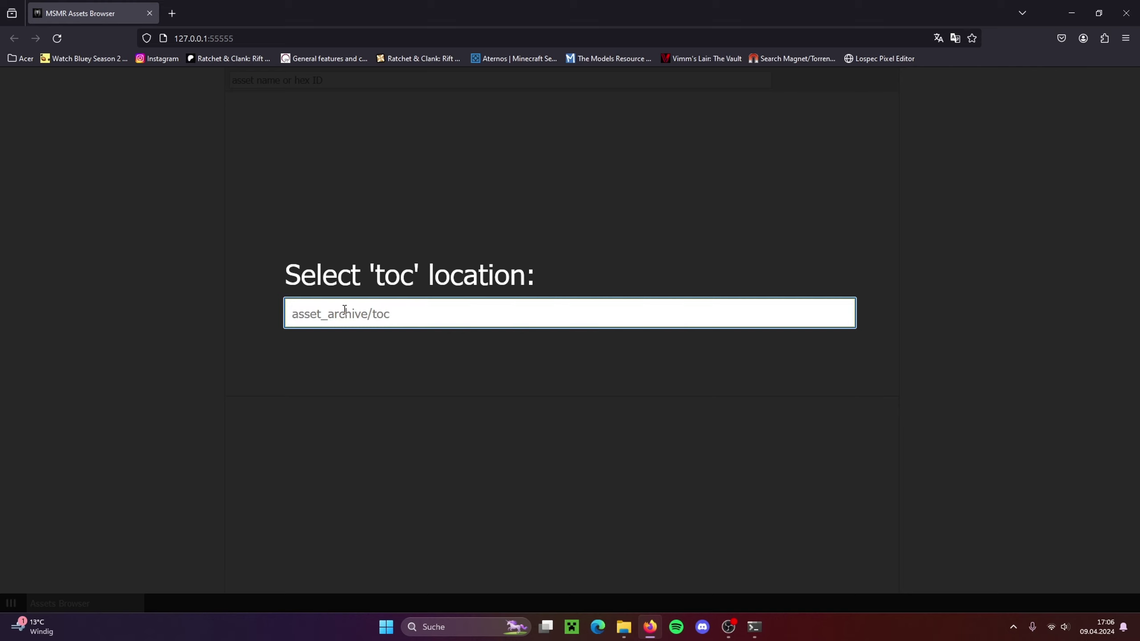
# Switch to Steam and reopen the Ratchet & Clank: Rift Apart installation folder in File Explorer
pyautogui.moveTo(623, 629)
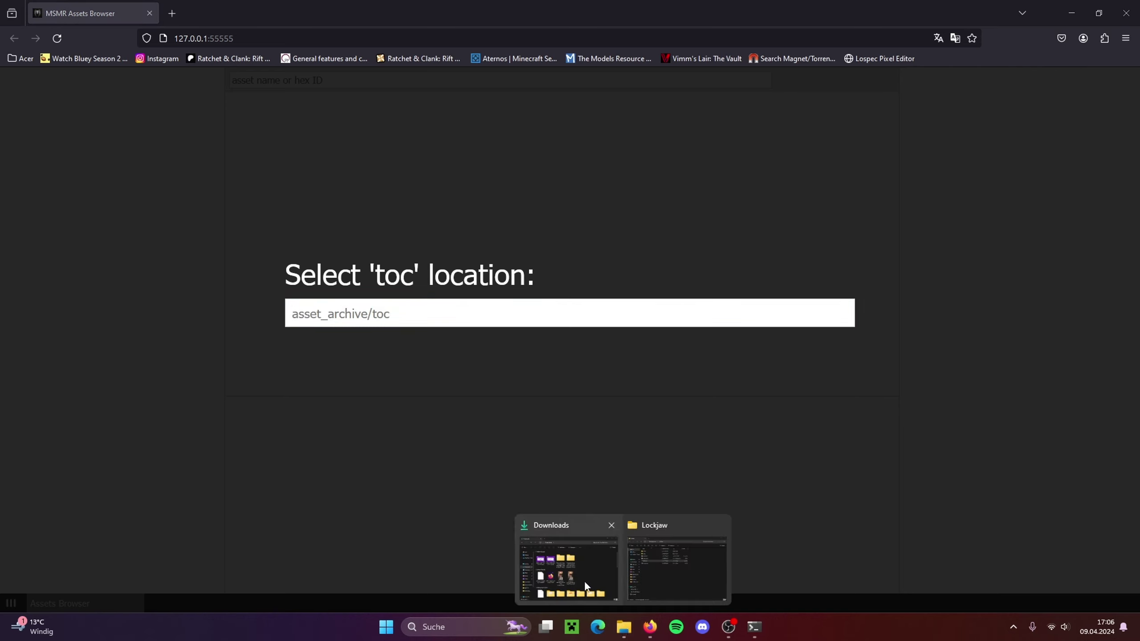
pyautogui.moveTo(584, 581)
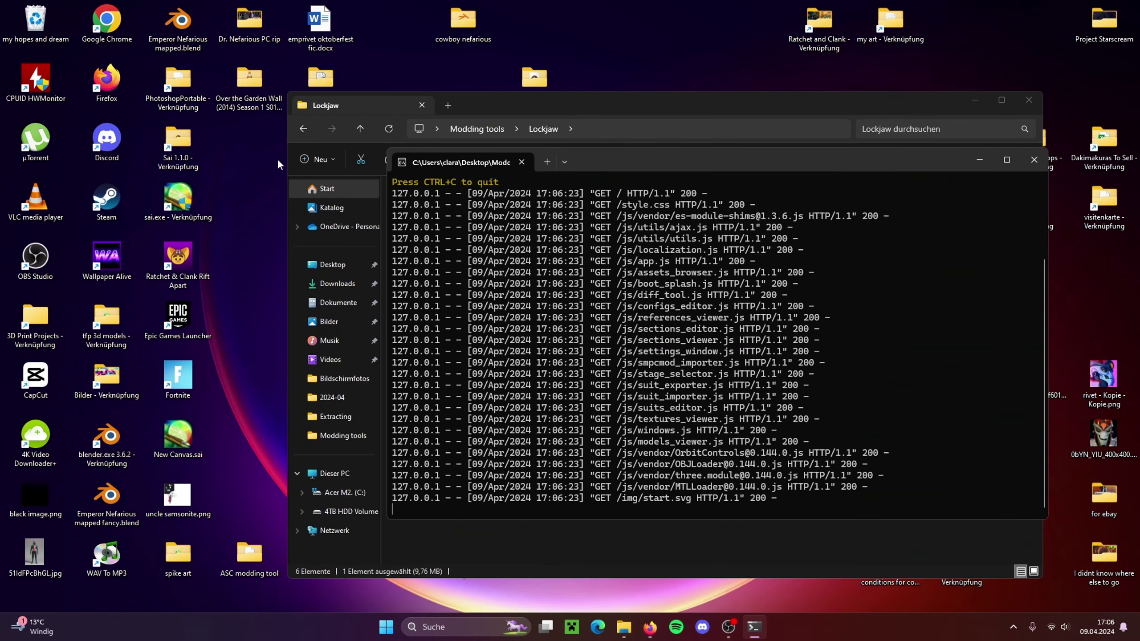
pyautogui.doubleClick(122, 198)
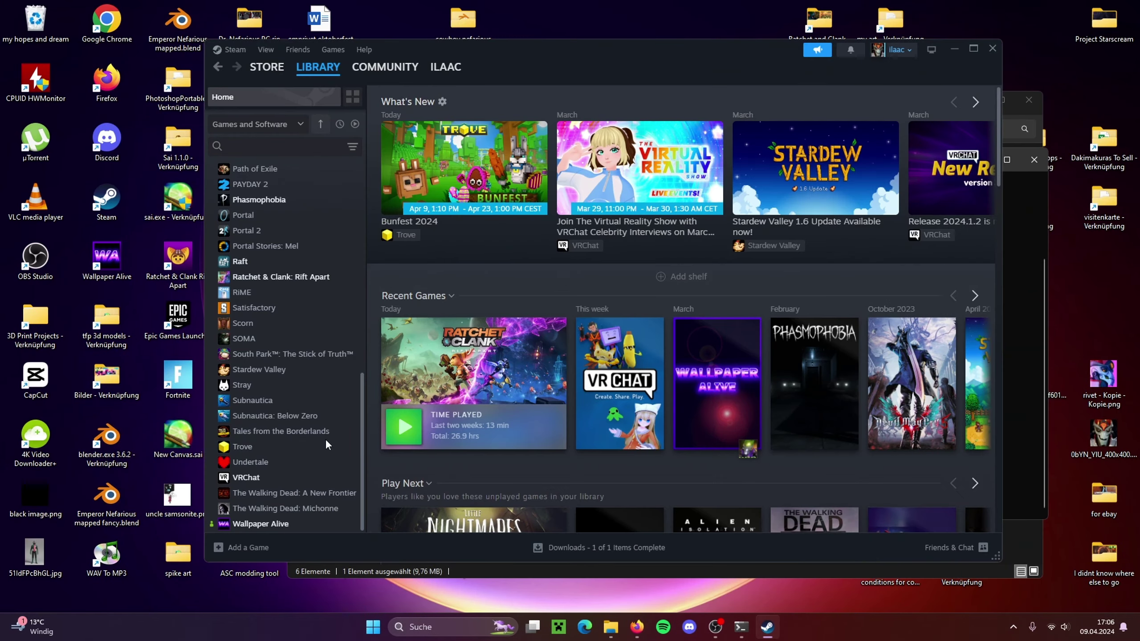
pyautogui.rightClick(283, 278)
pyautogui.moveTo(323, 345)
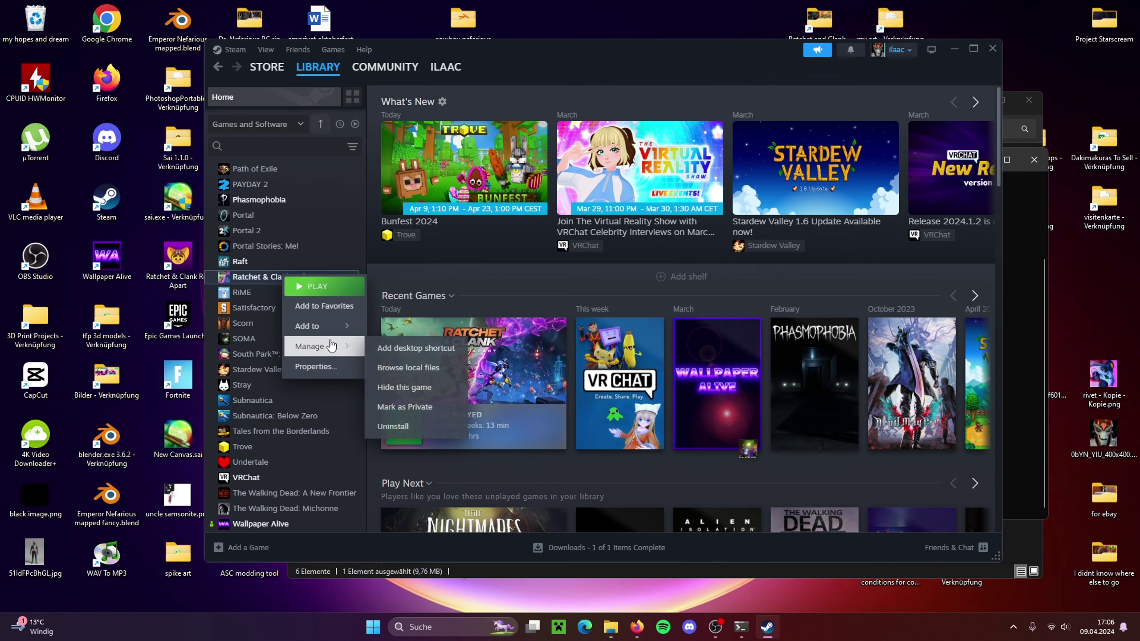
pyautogui.click(397, 372)
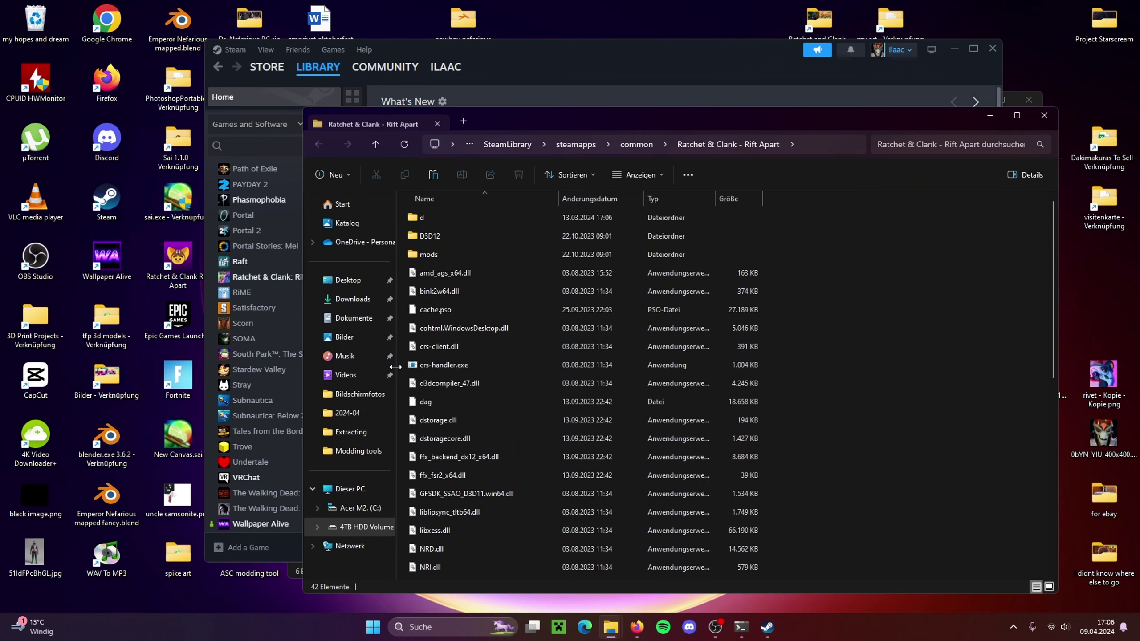
# Locate the toc file in the Ratchet & Clank - Rift Apart folder, copy the folder's path and minimize the window
pyautogui.scroll(-4, 478, 332)
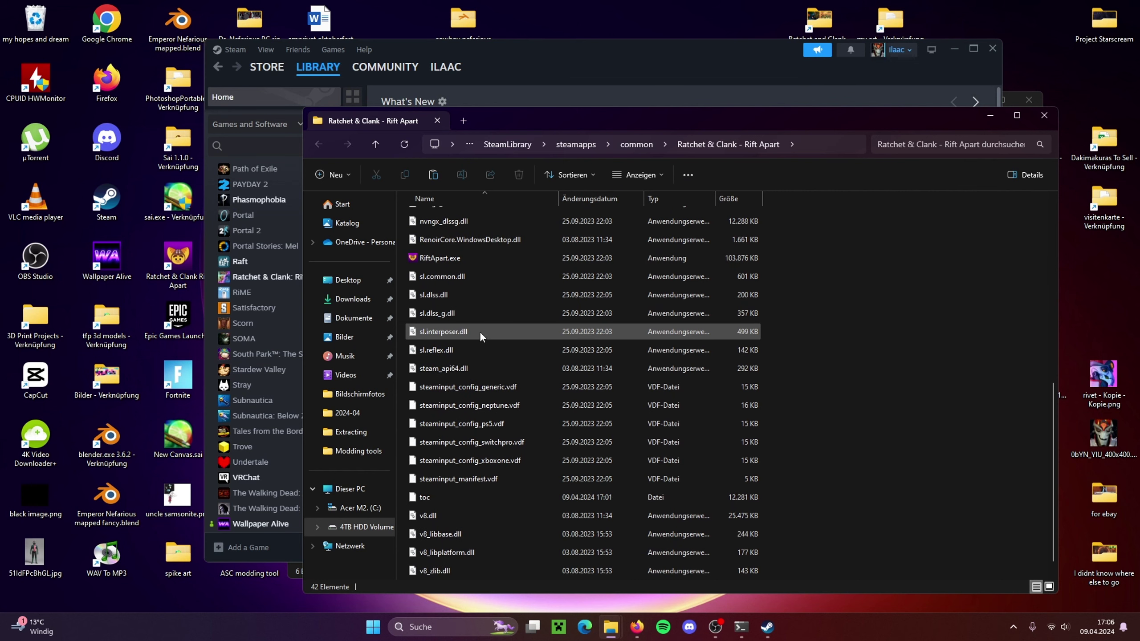
pyautogui.click(451, 481)
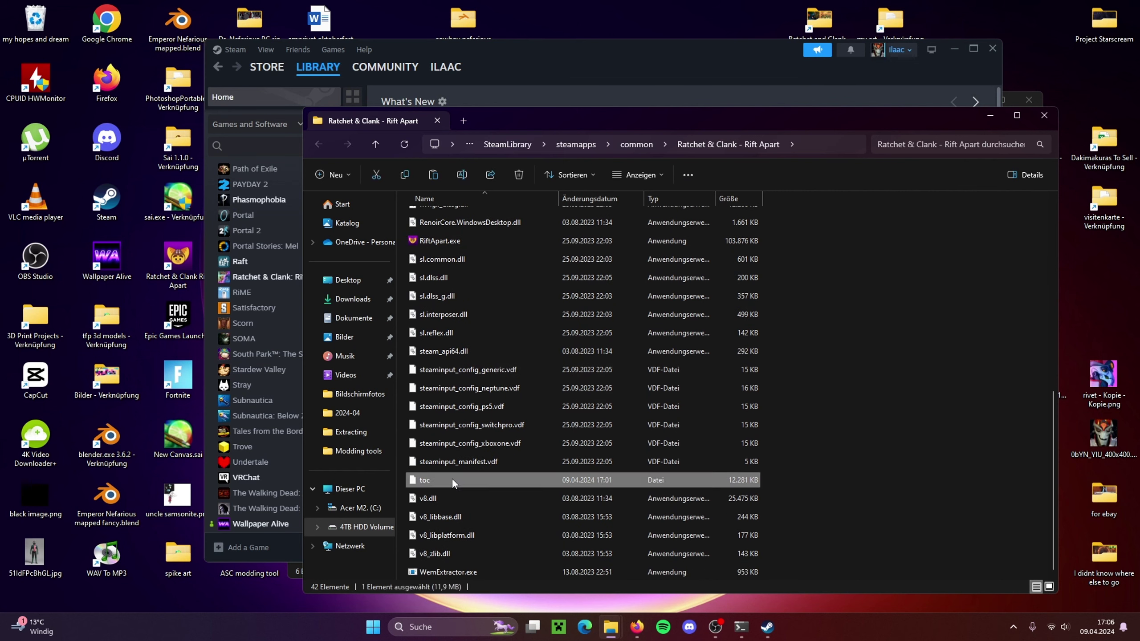
pyautogui.click(808, 149)
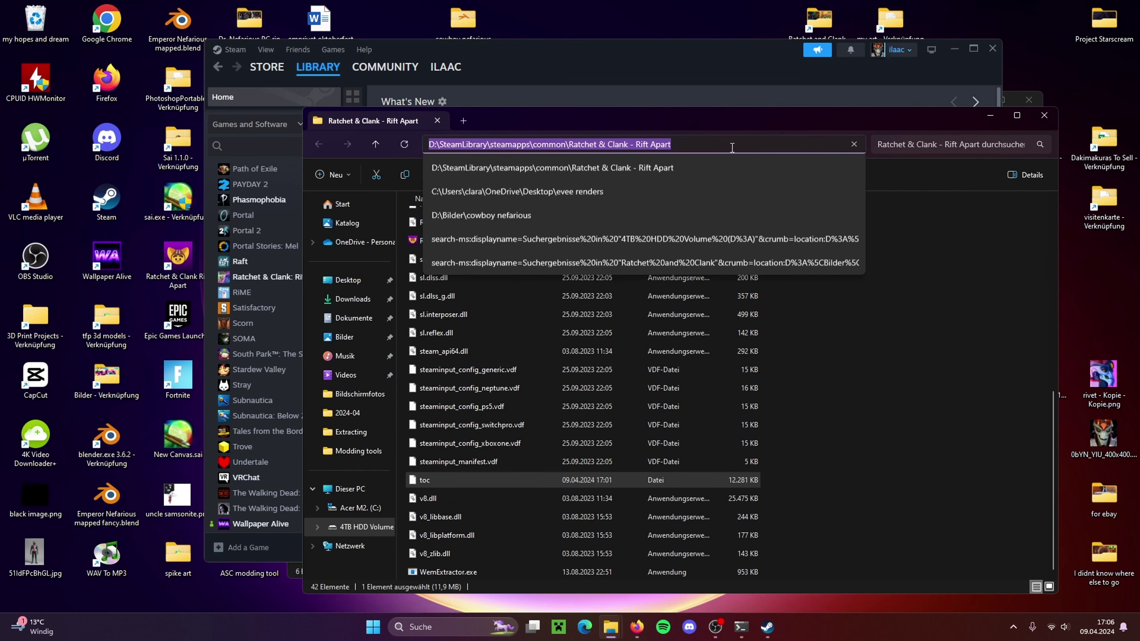
pyautogui.hotkey('ctrl', 'c')
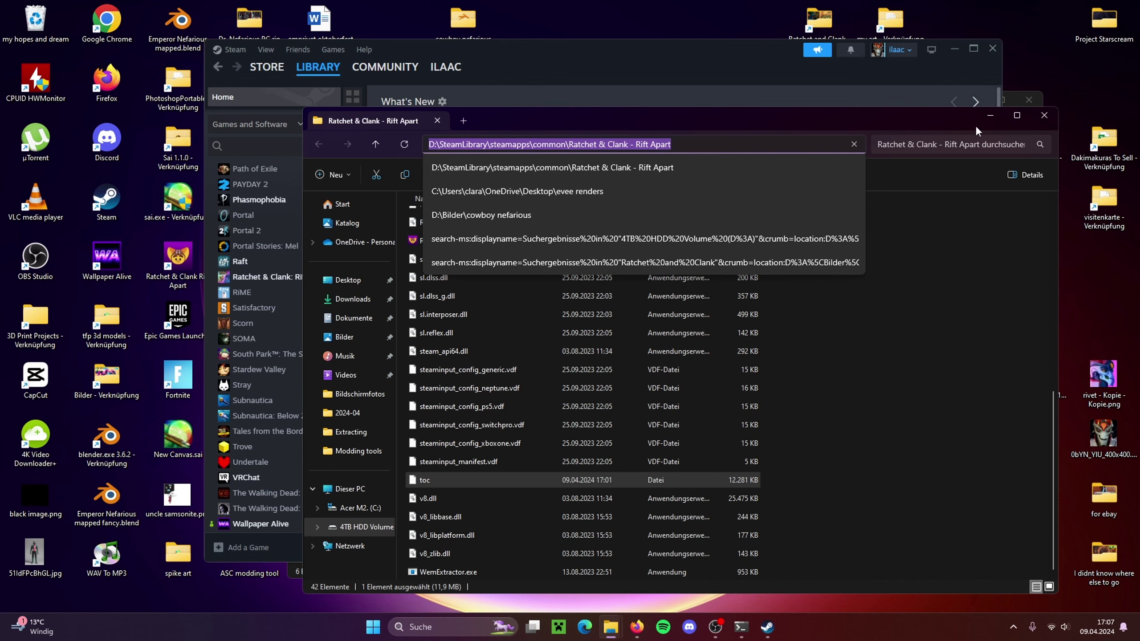
pyautogui.click(990, 115)
# Switch to the assets browser in Firefox and load the toc from D:\SteamLibrary\steamapps\common\Ratchet & Clank - Rift Apart\toc
pyautogui.click(1017, 491)
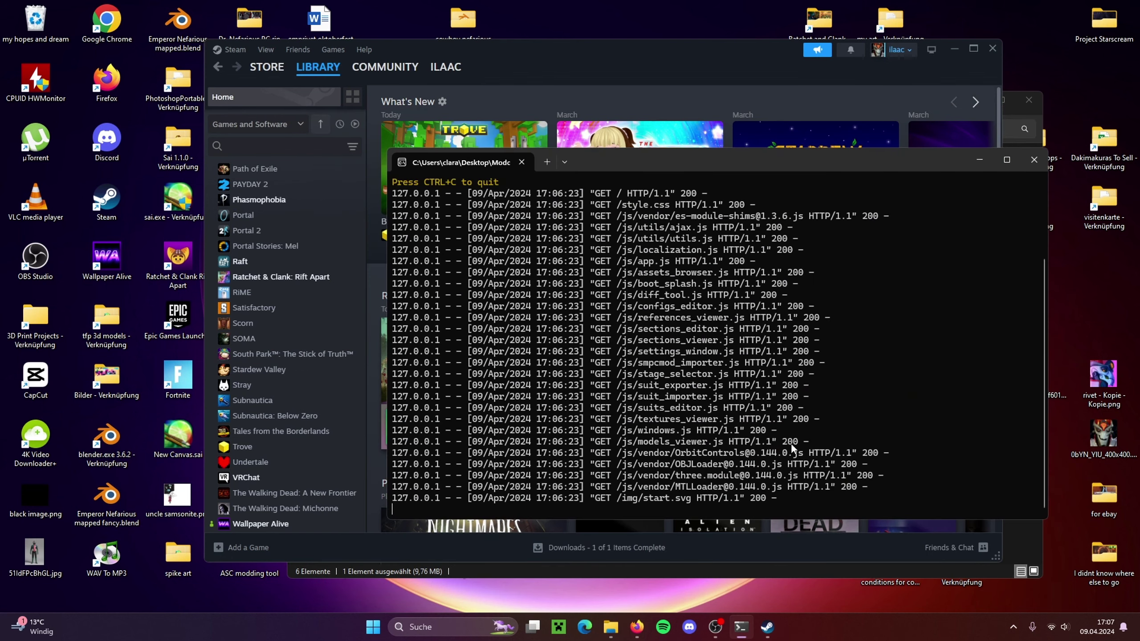
pyautogui.click(635, 629)
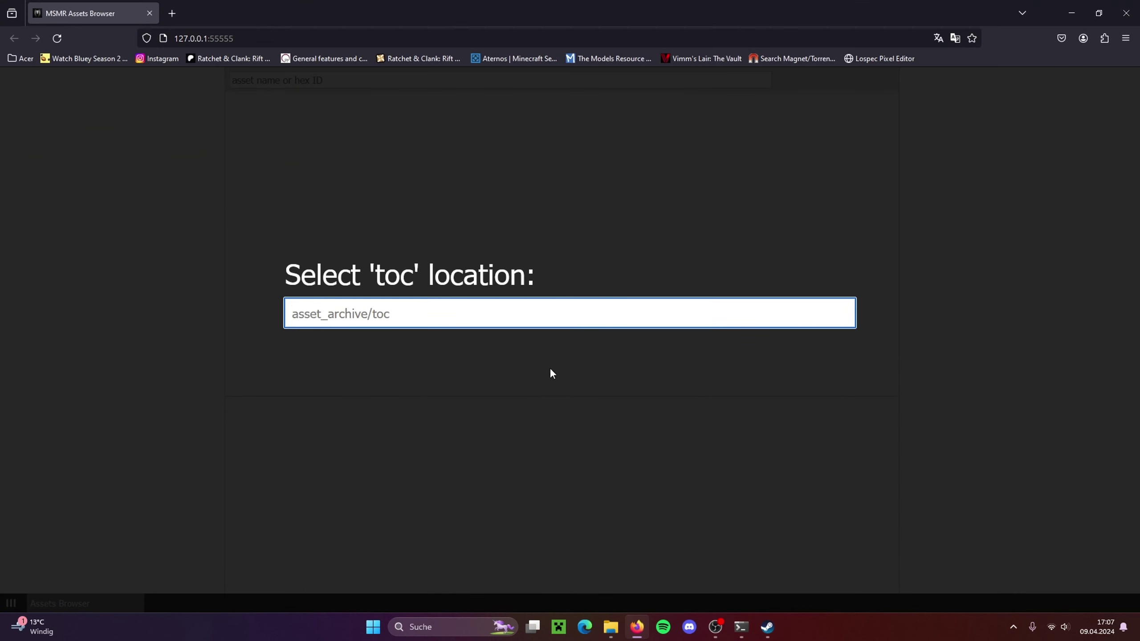
pyautogui.hotkey('ctrl', 'v')
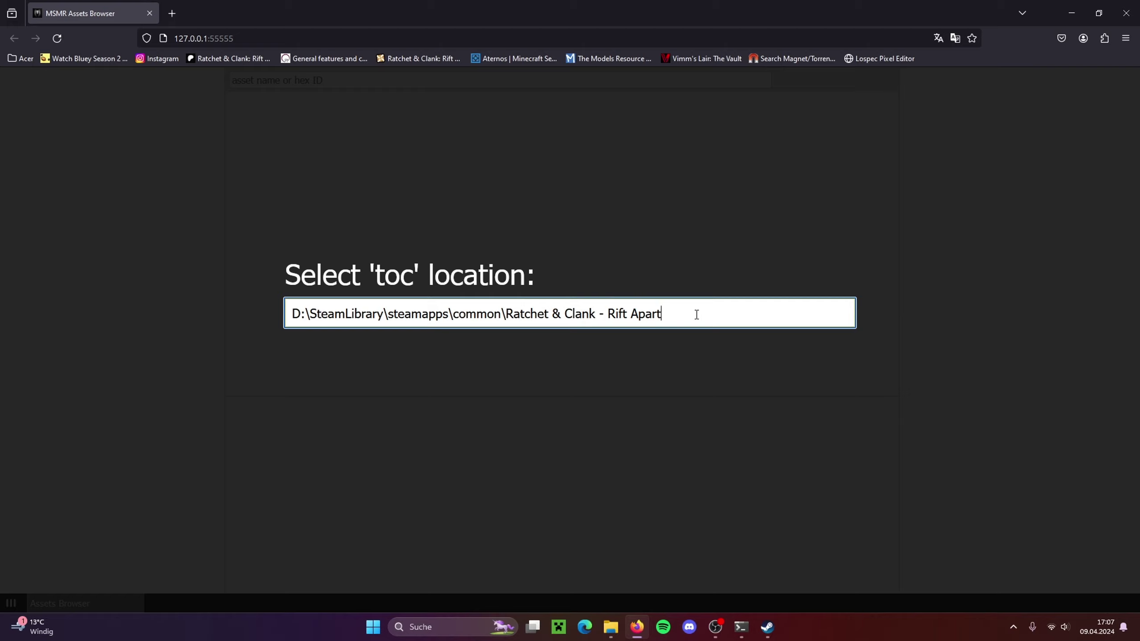
pyautogui.write('\\toc')
pyautogui.press('Return')
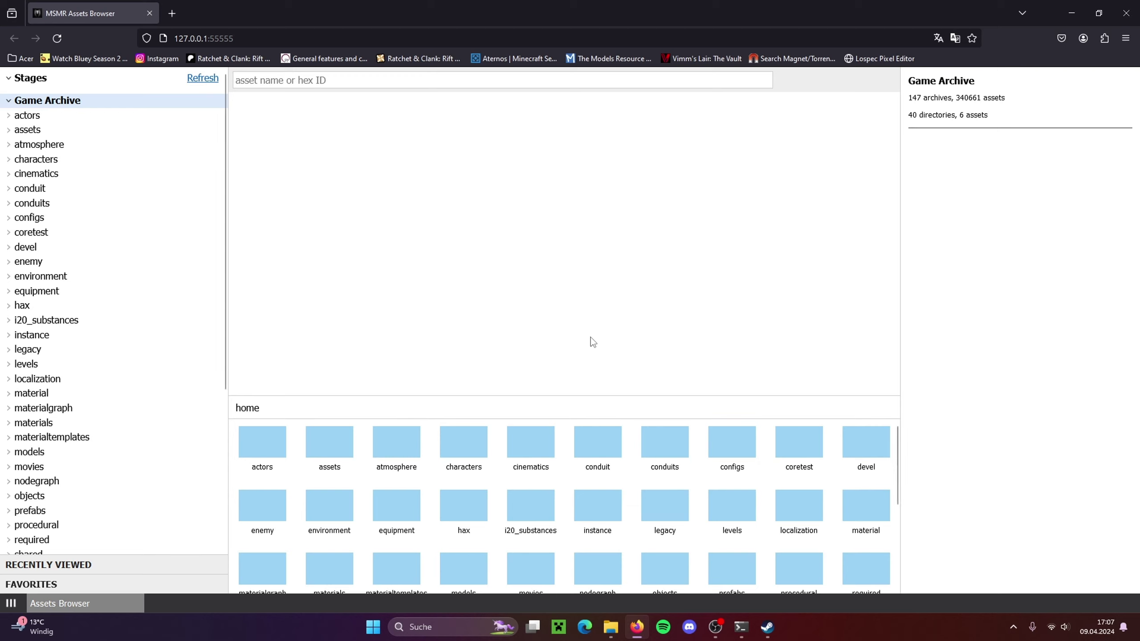
# Search the game archive's assets for "Rivet scarf texture"
pyautogui.click(382, 80)
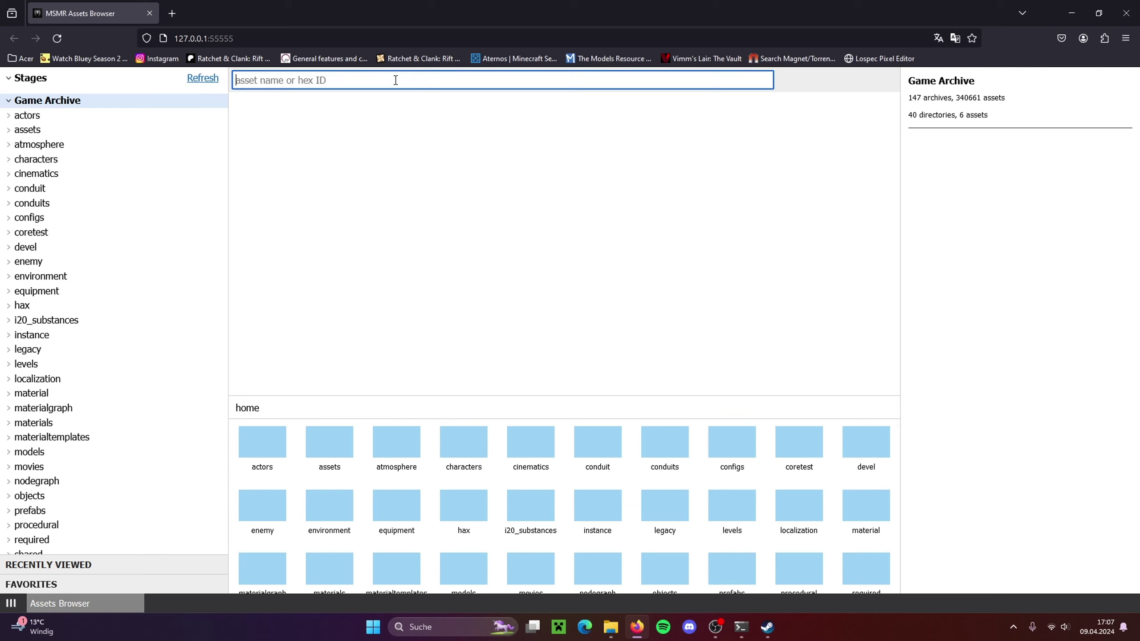
pyautogui.click(455, 80)
pyautogui.click(454, 80)
pyautogui.write('Rivet scarf texture')
pyautogui.press('Return')
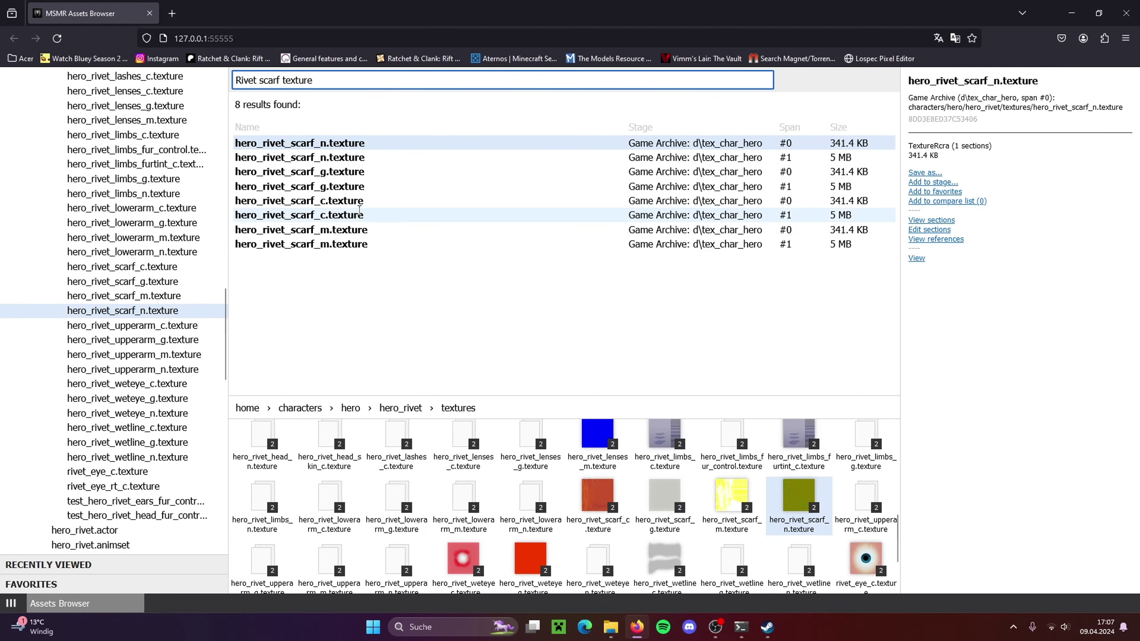
# Compare the file sizes of the span #0 and span #1 entries of hero_rivet_scarf_c.texture
pyautogui.click(359, 201)
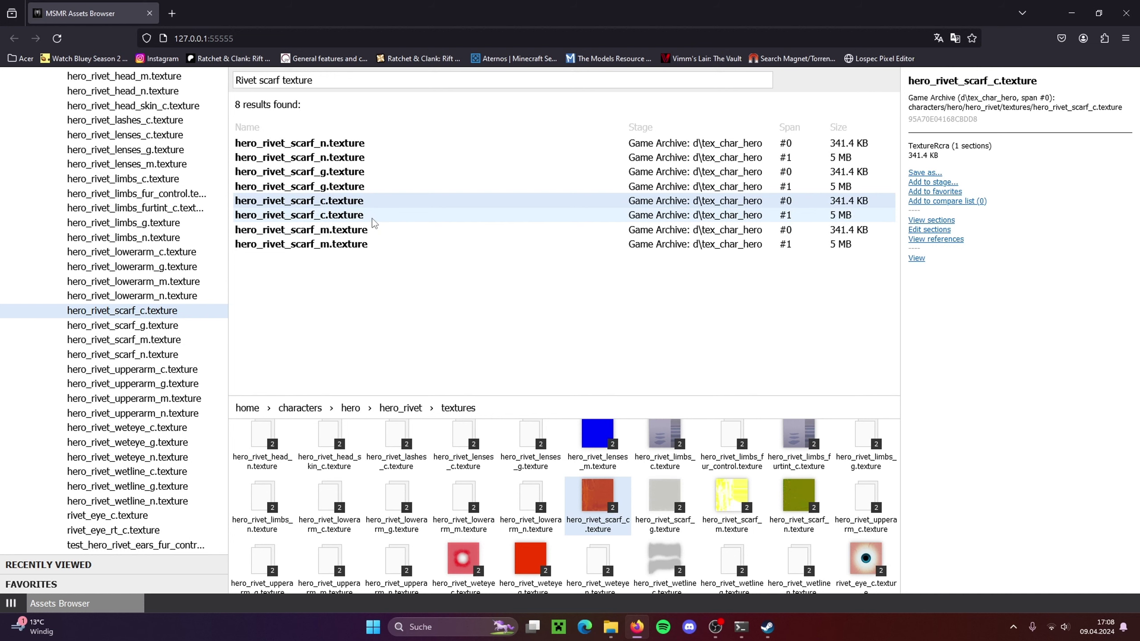
pyautogui.click(374, 218)
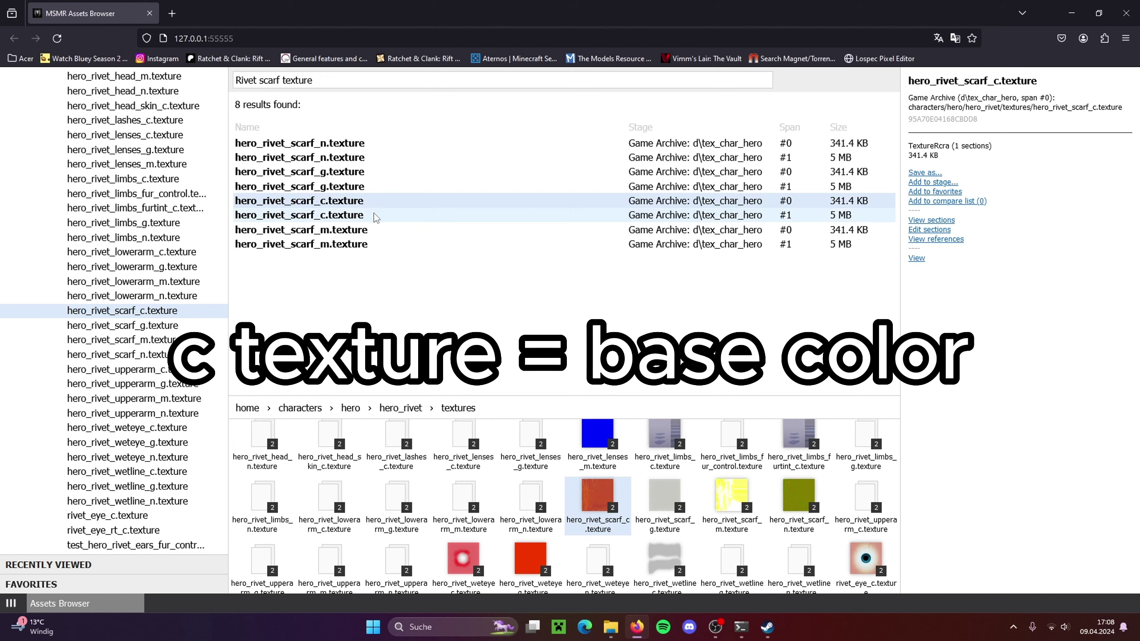
pyautogui.click(379, 202)
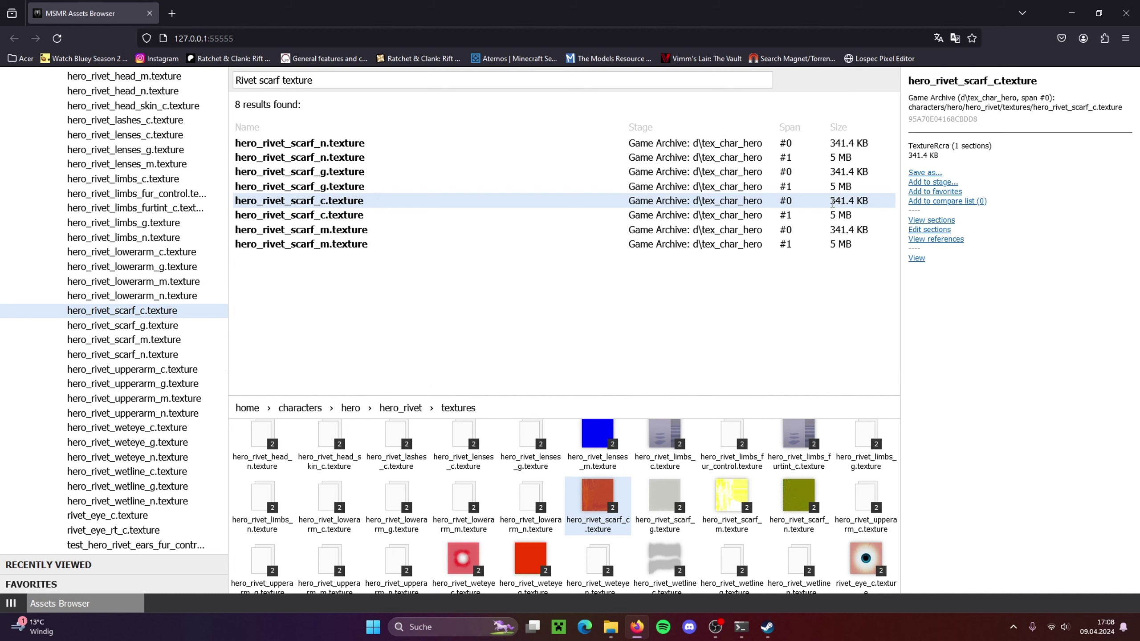
pyautogui.moveTo(869, 200); pyautogui.dragTo(833, 203)
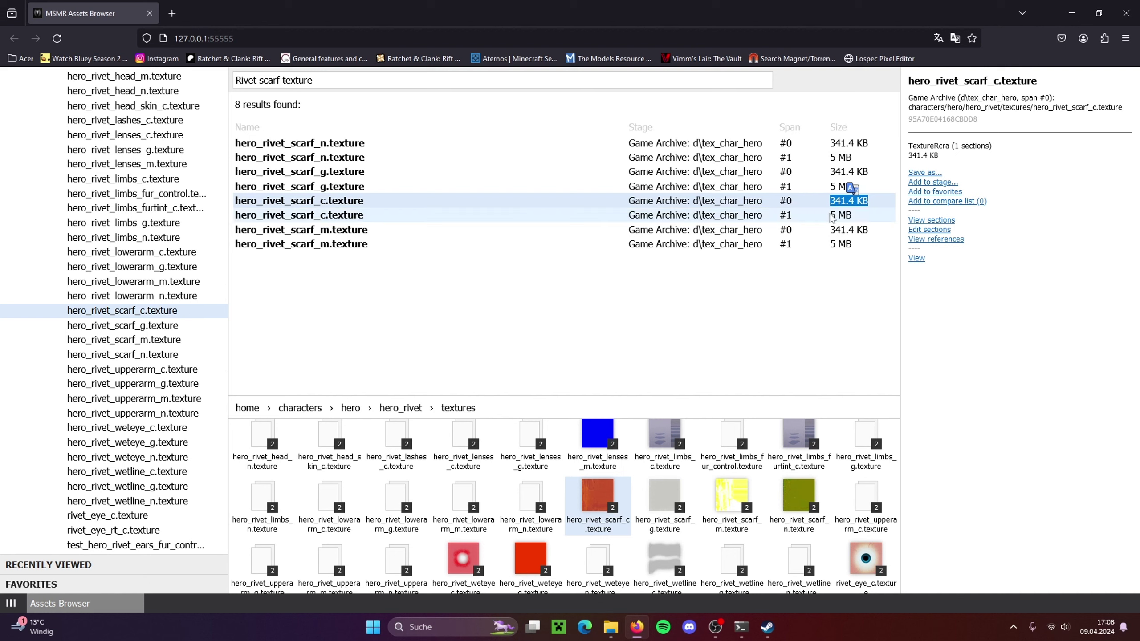
pyautogui.moveTo(831, 216); pyautogui.dragTo(851, 215)
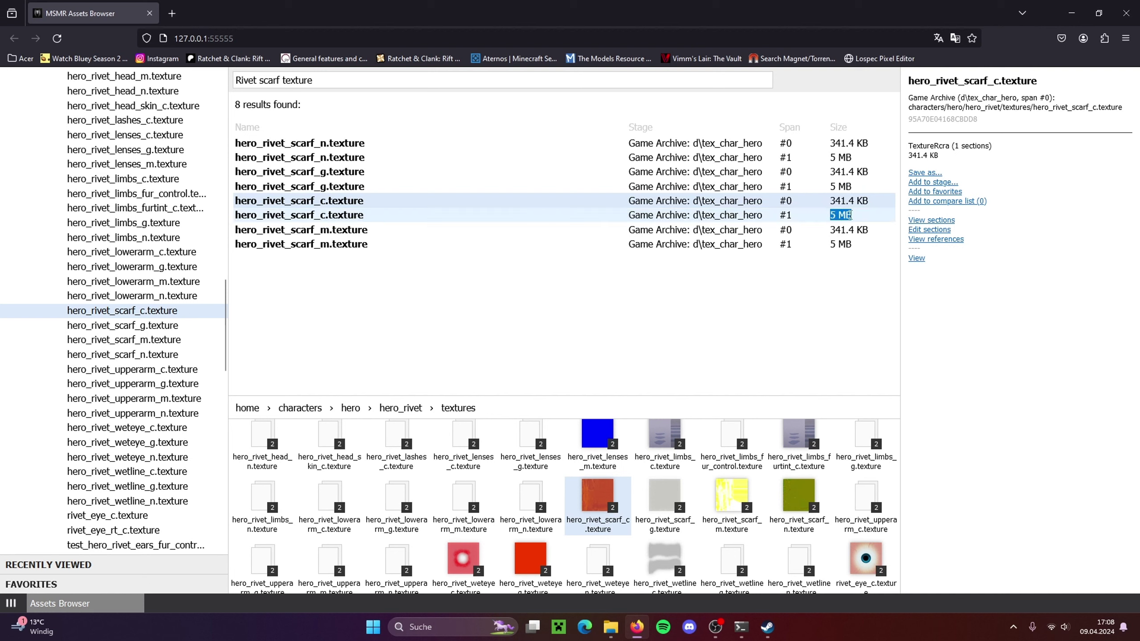
pyautogui.click(604, 219)
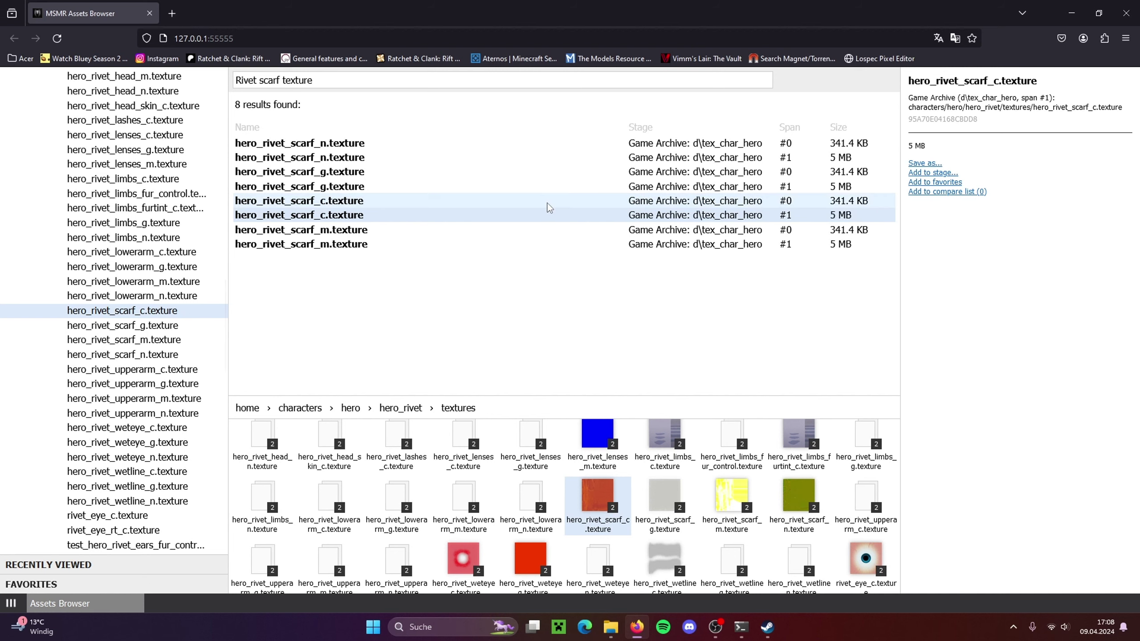
# Save the low-quality span #0 version of hero_rivet_scarf_c.texture first, followed by the high-quality span #1 version
pyautogui.click(549, 207)
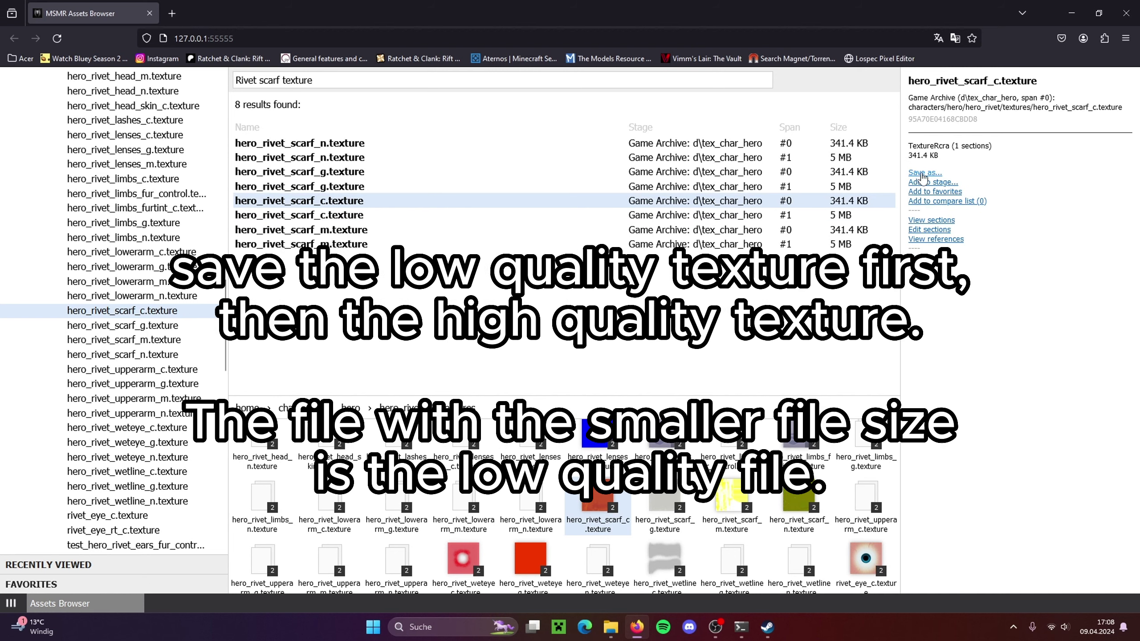
pyautogui.click(922, 175)
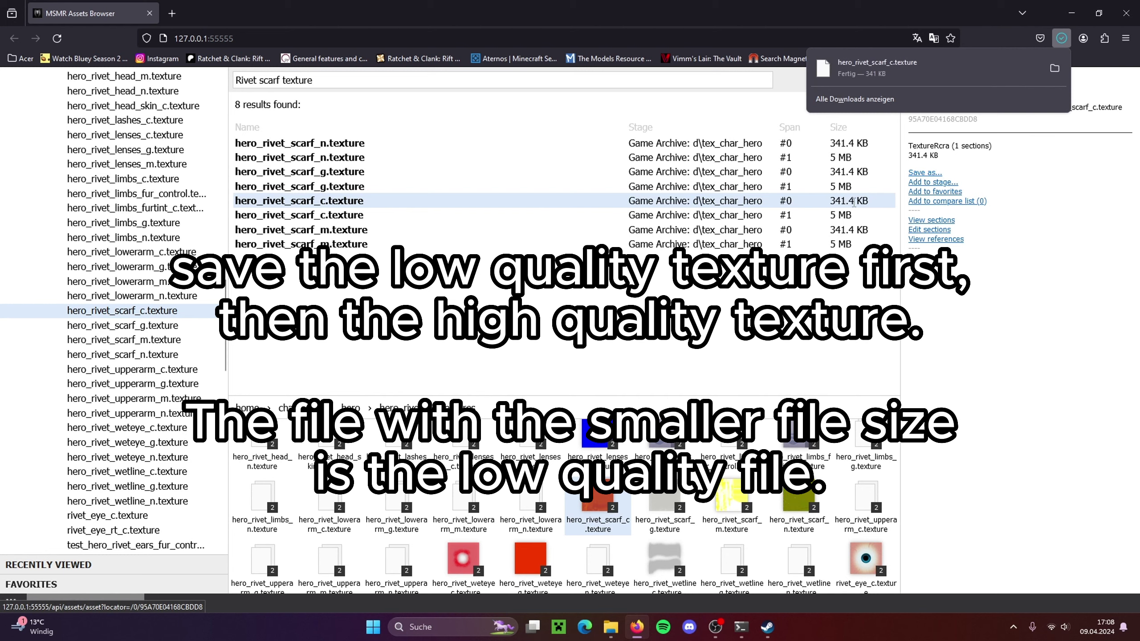
pyautogui.click(882, 215)
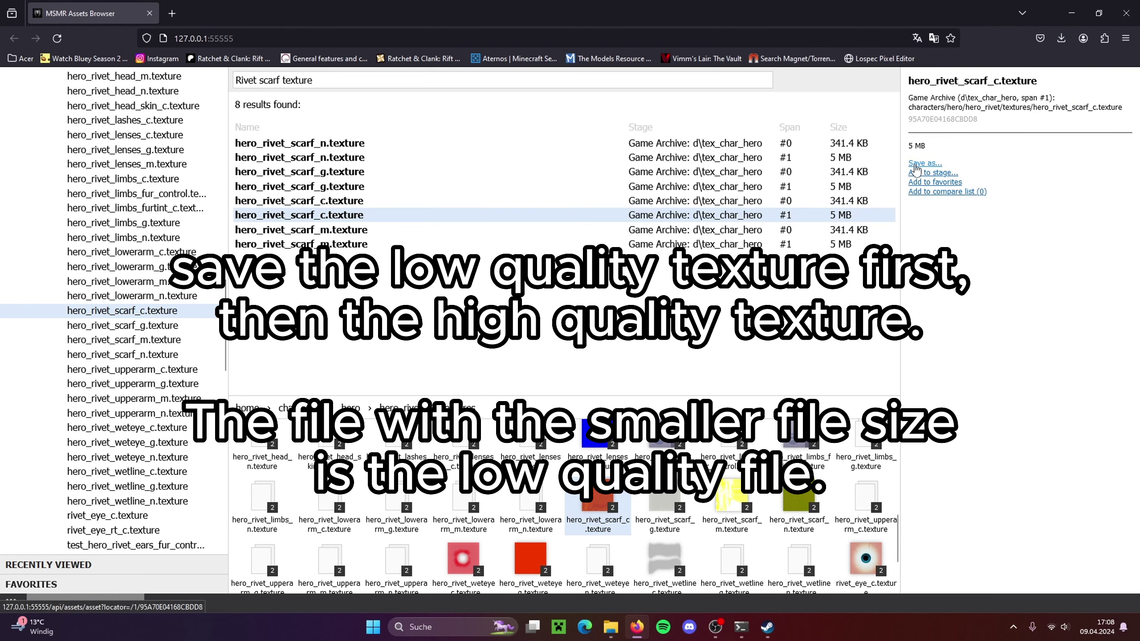
pyautogui.click(916, 164)
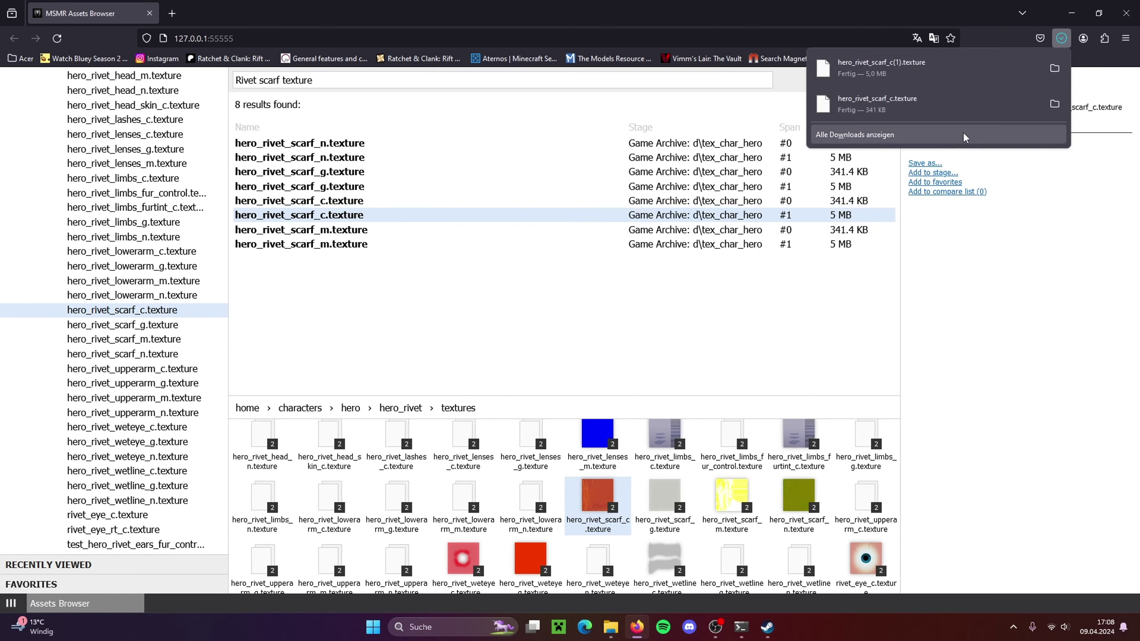
# Close the assets browser, the server console and the Steam window
pyautogui.click(1124, 13)
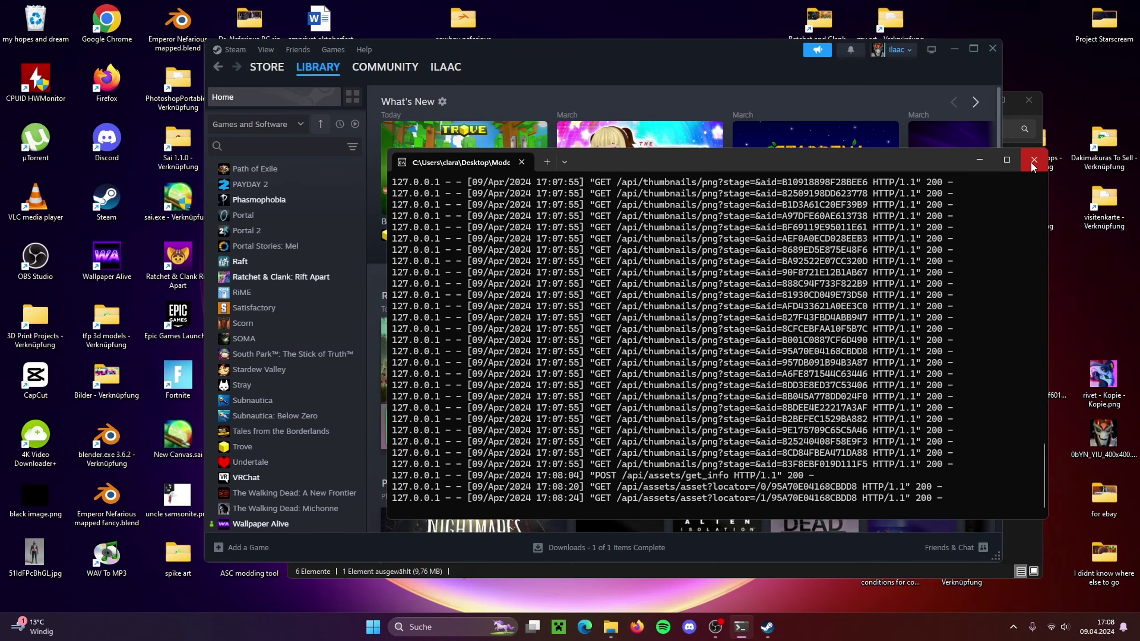
pyautogui.moveTo(956, 160); pyautogui.dragTo(773, 158)
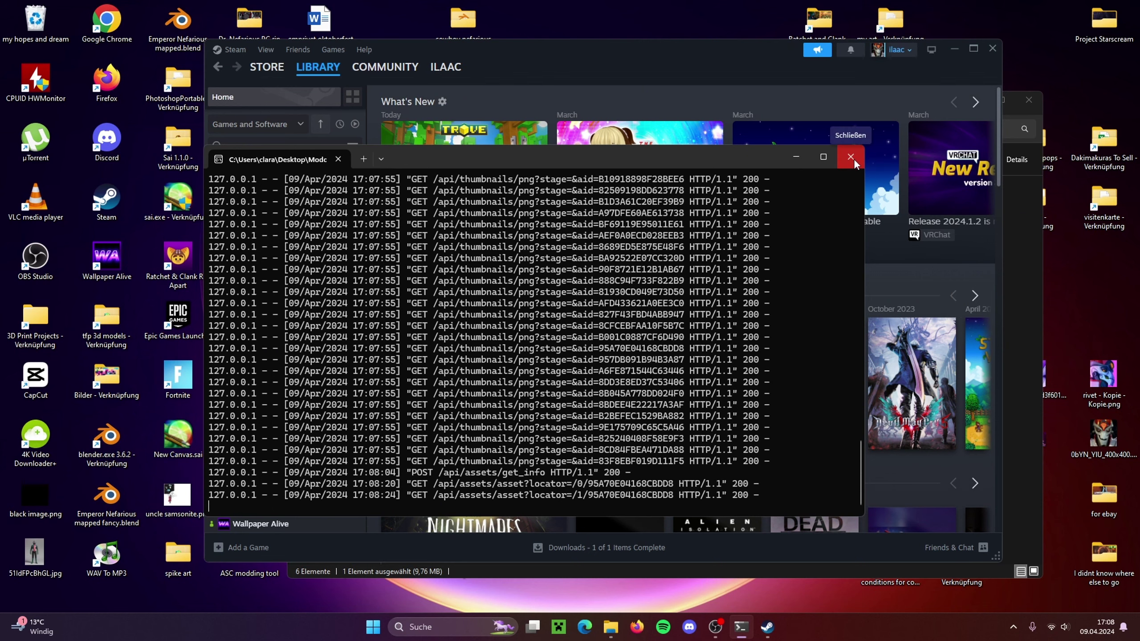
pyautogui.click(850, 157)
pyautogui.moveTo(836, 56); pyautogui.dragTo(783, 67)
pyautogui.click(938, 59)
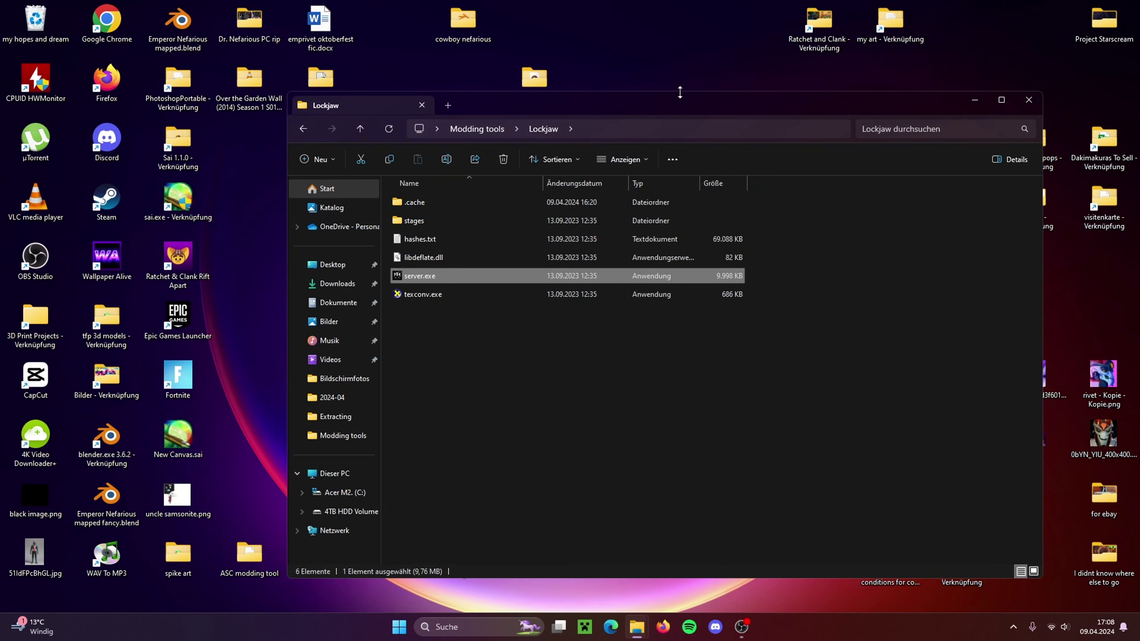
# Move both saved hero_rivet_scarf_c texture files from Downloads into the desktop's Modding tools folder, and close File Explorer
pyautogui.moveTo(672, 112); pyautogui.dragTo(657, 116)
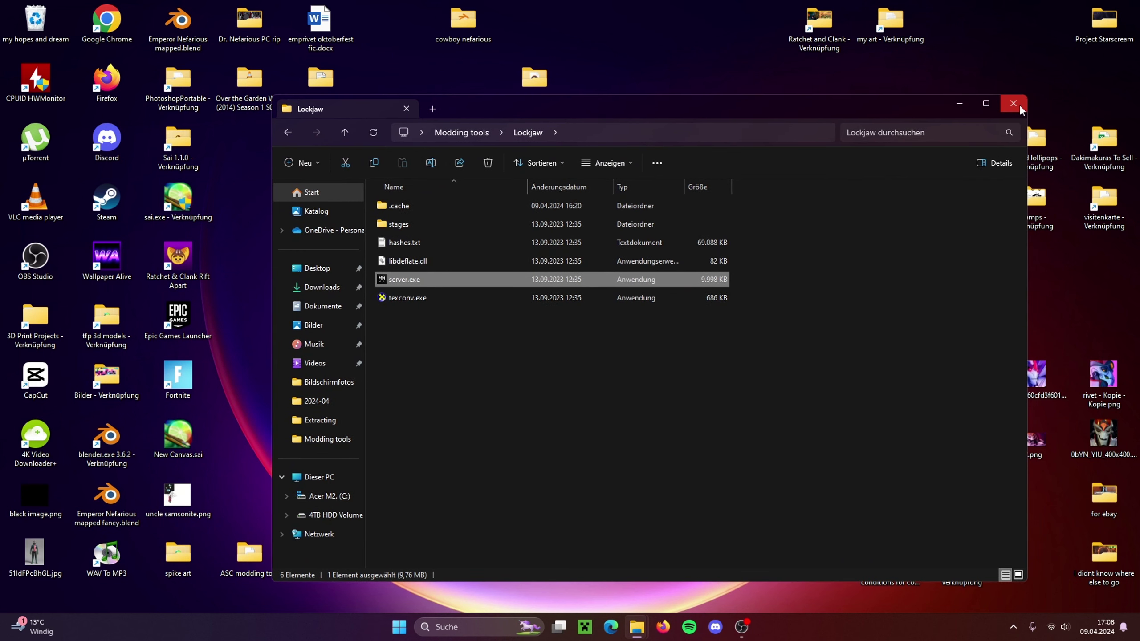
pyautogui.click(319, 287)
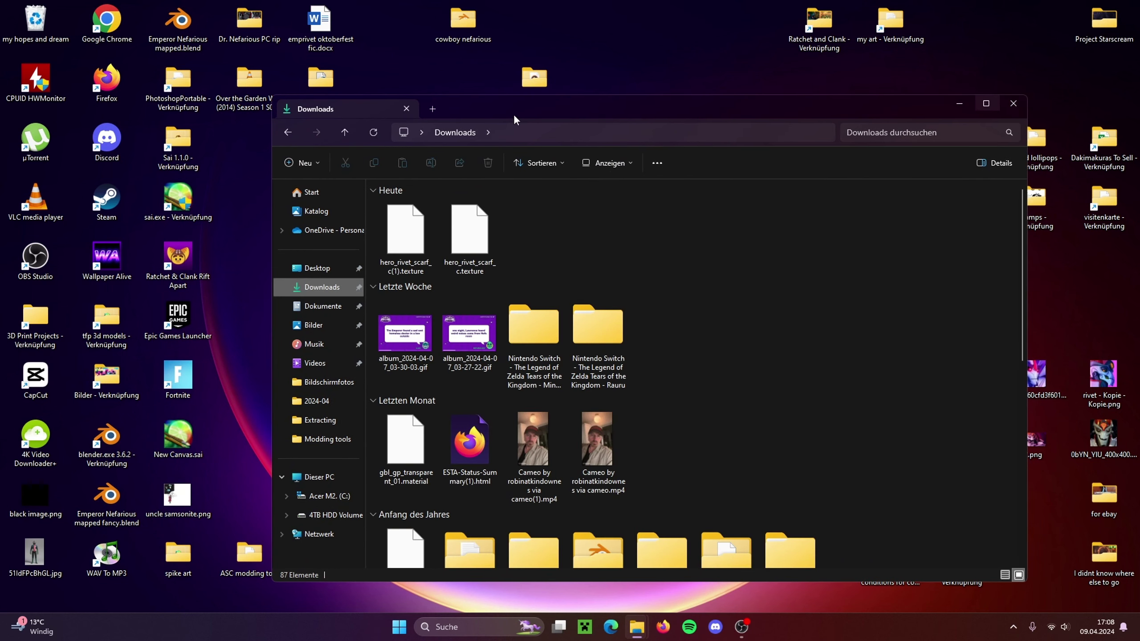
pyautogui.moveTo(515, 116); pyautogui.dragTo(854, 109)
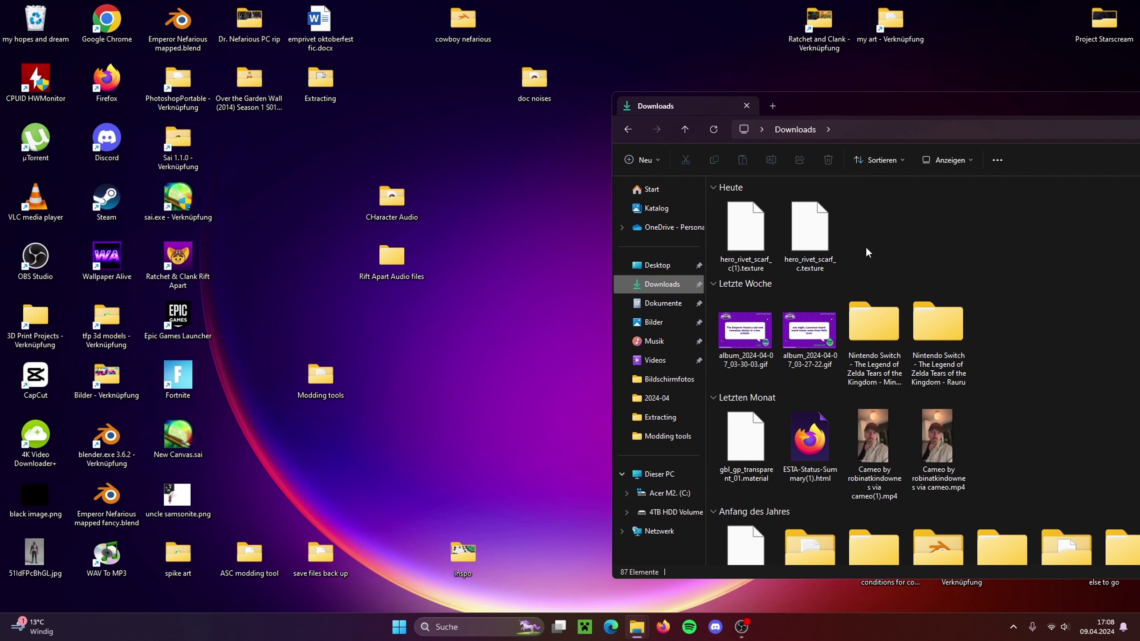
pyautogui.moveTo(866, 246); pyautogui.dragTo(327, 387)
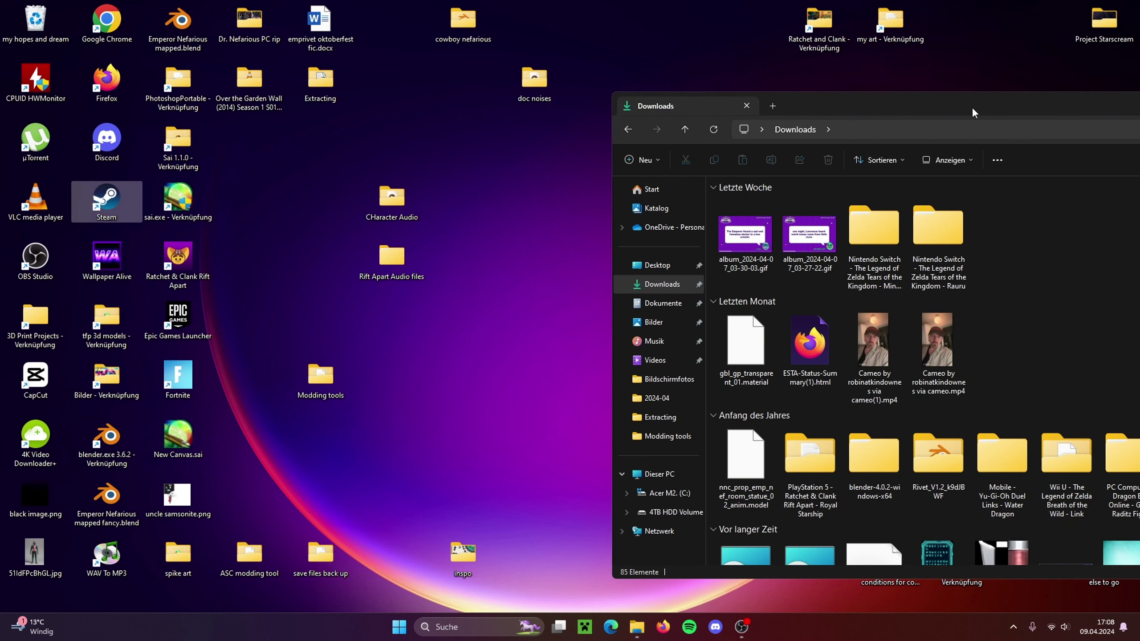
pyautogui.moveTo(974, 112); pyautogui.dragTo(732, 109)
pyautogui.click(1064, 102)
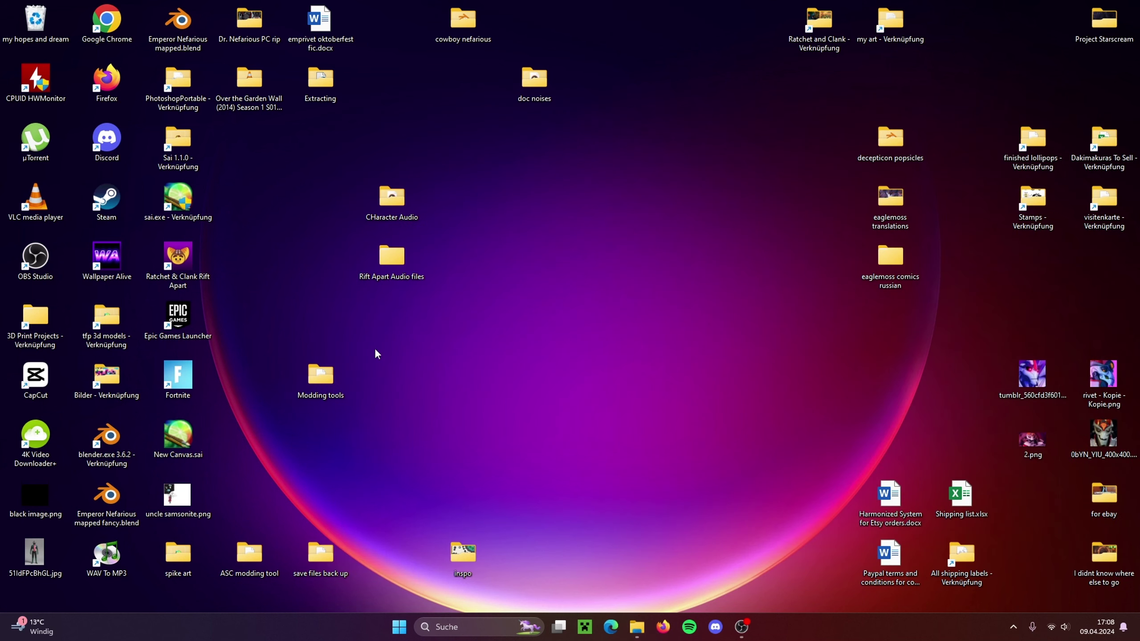
# Open the desktop's Modding tools folder and rename hero_rivet_scarf_c(1).texture to hero_rivet_scarf_c_hd.texture
pyautogui.doubleClick(317, 377)
pyautogui.moveTo(618, 111); pyautogui.dragTo(575, 119)
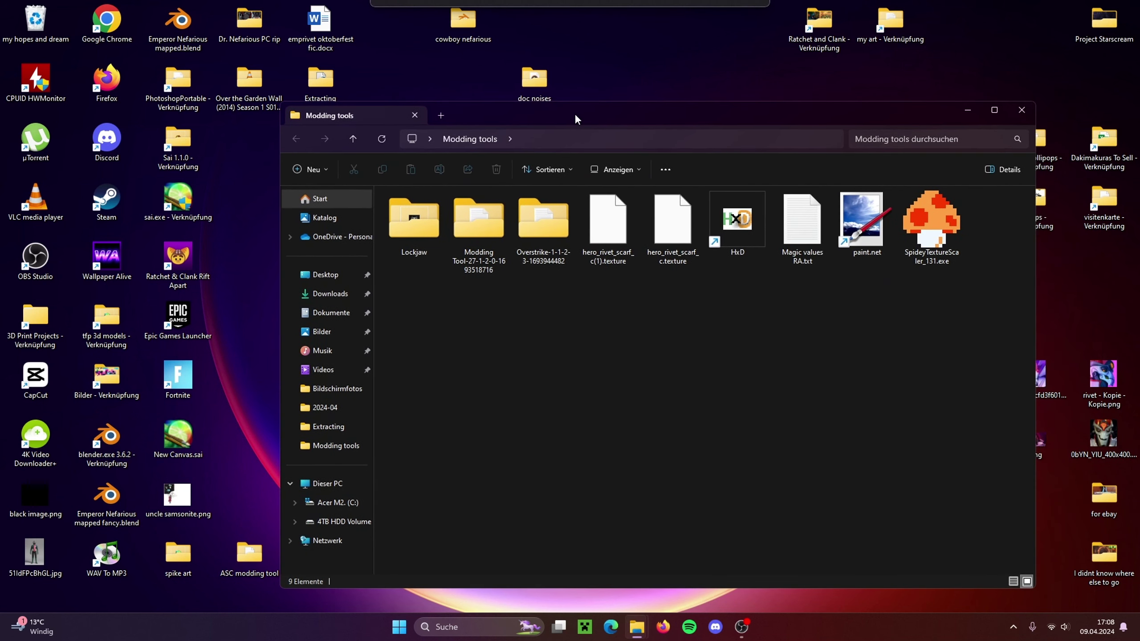
pyautogui.rightClick(621, 234)
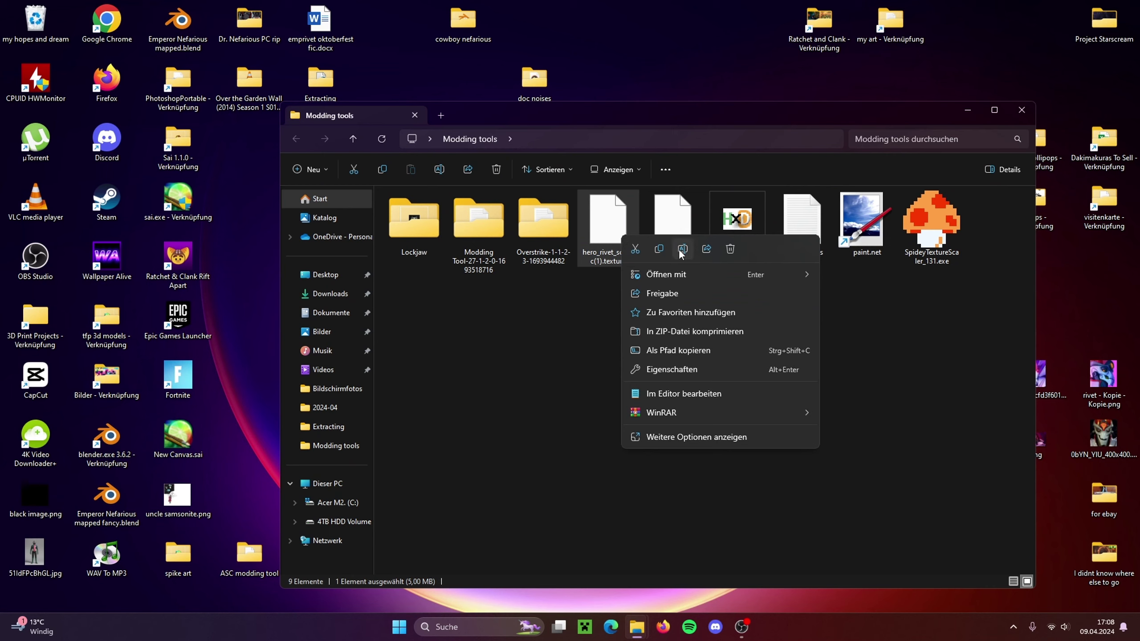
pyautogui.click(680, 249)
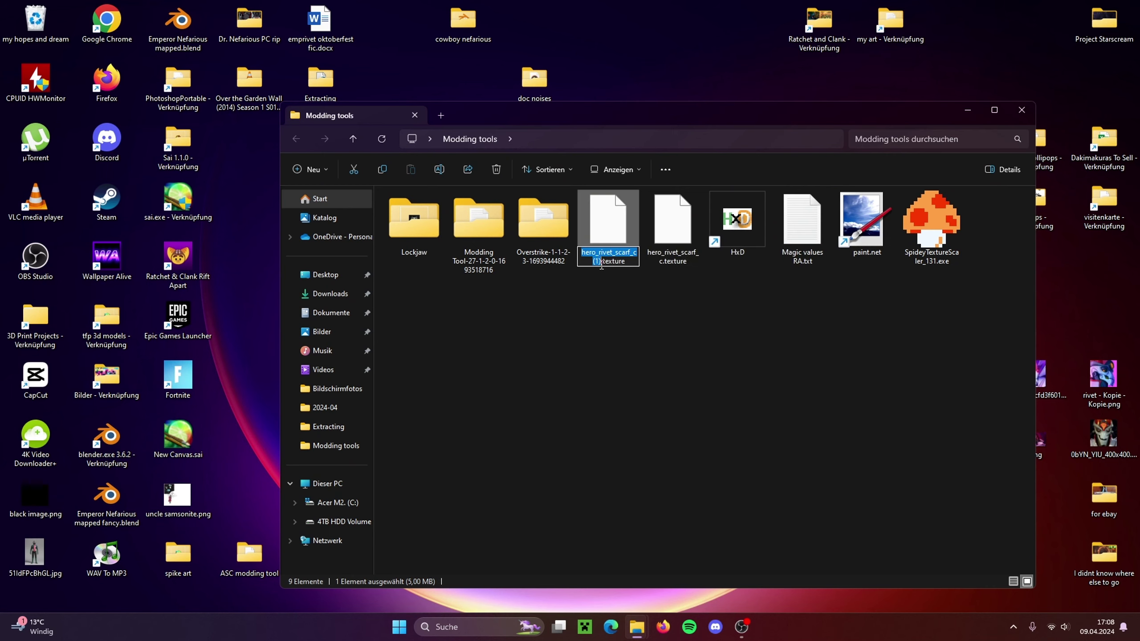
pyautogui.press('Right')
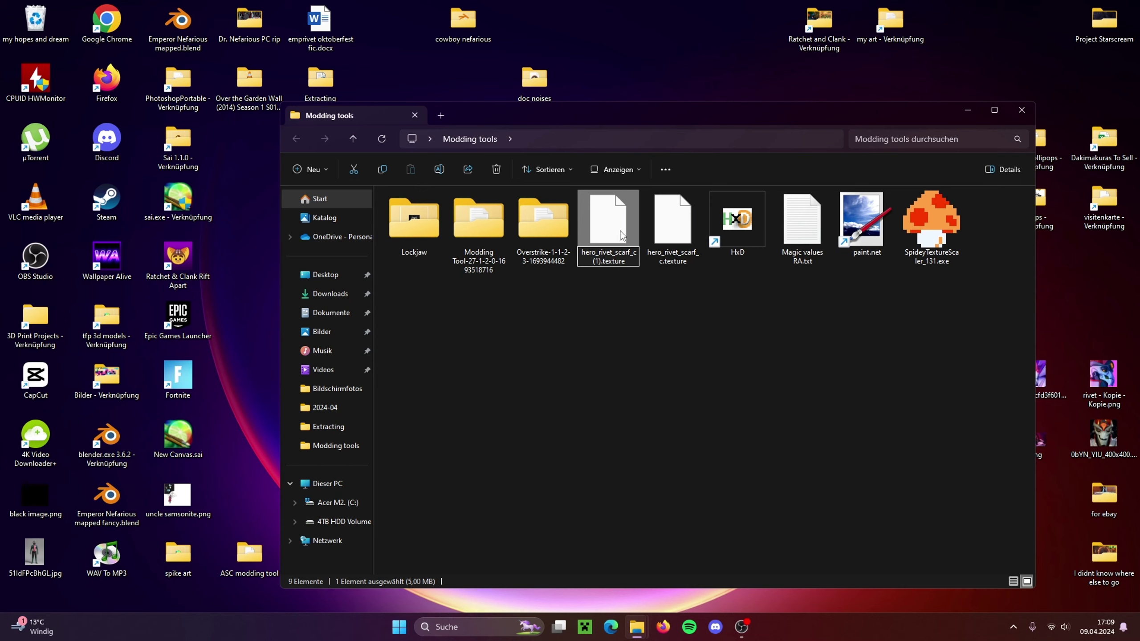
pyautogui.press('Return')
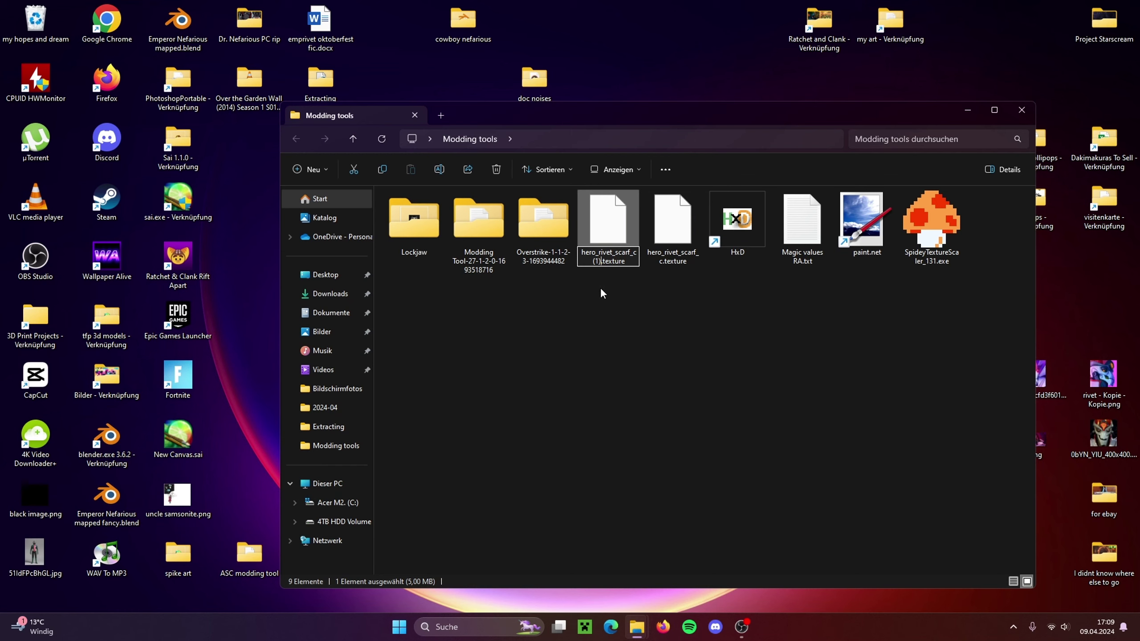
pyautogui.press('BackSpace')
pyautogui.press('BackSpace')
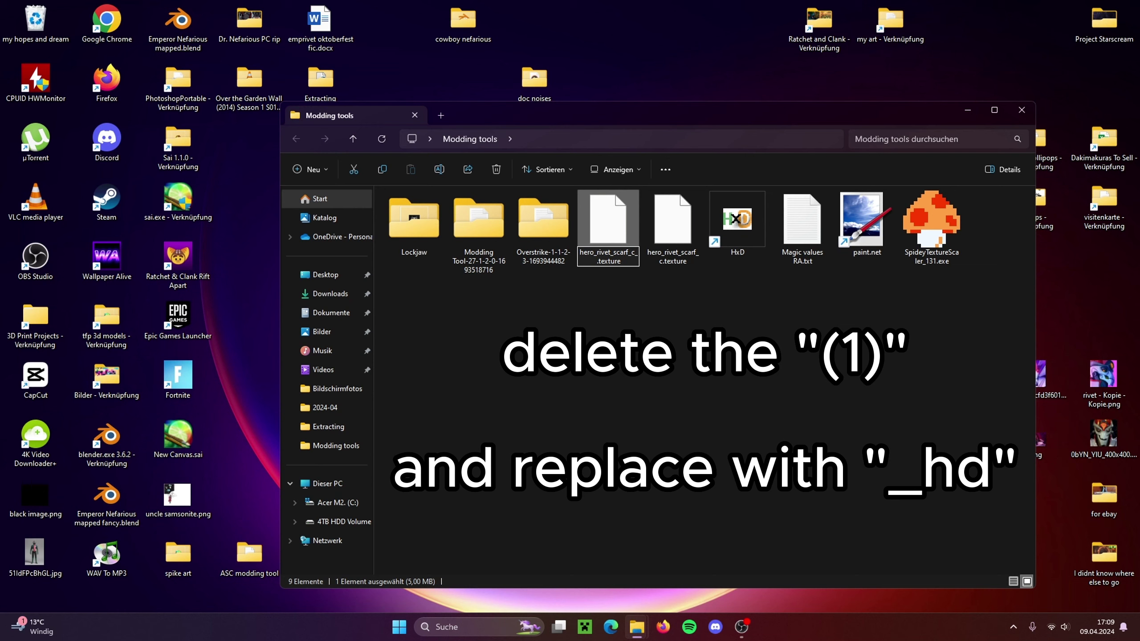
pyautogui.write('hd')
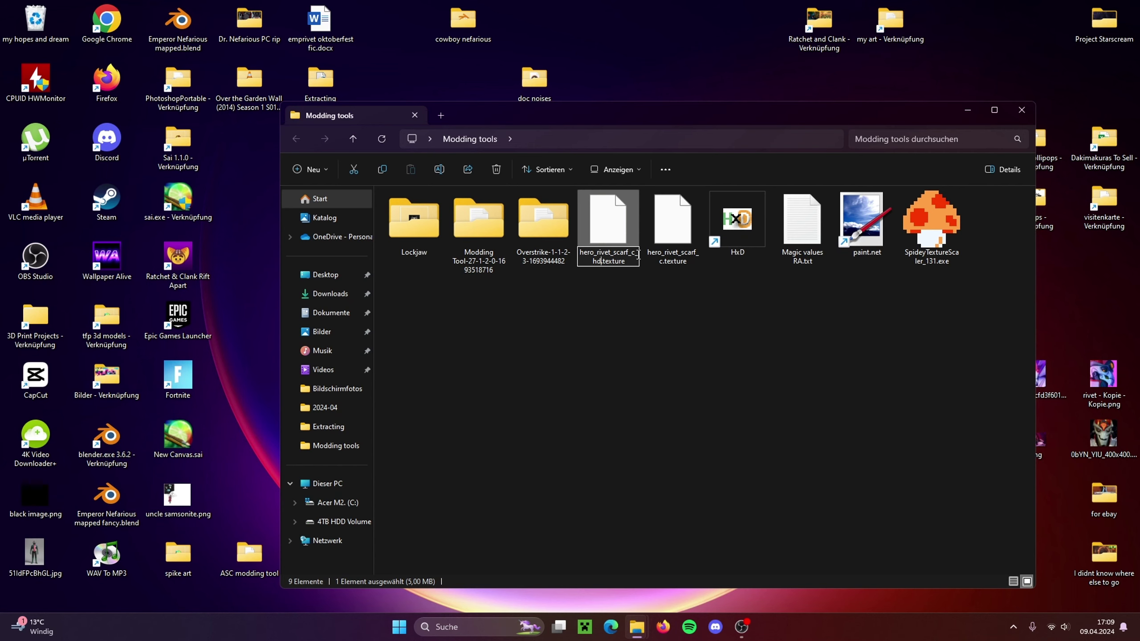
pyautogui.moveTo(593, 262); pyautogui.dragTo(600, 262)
pyautogui.click(604, 263)
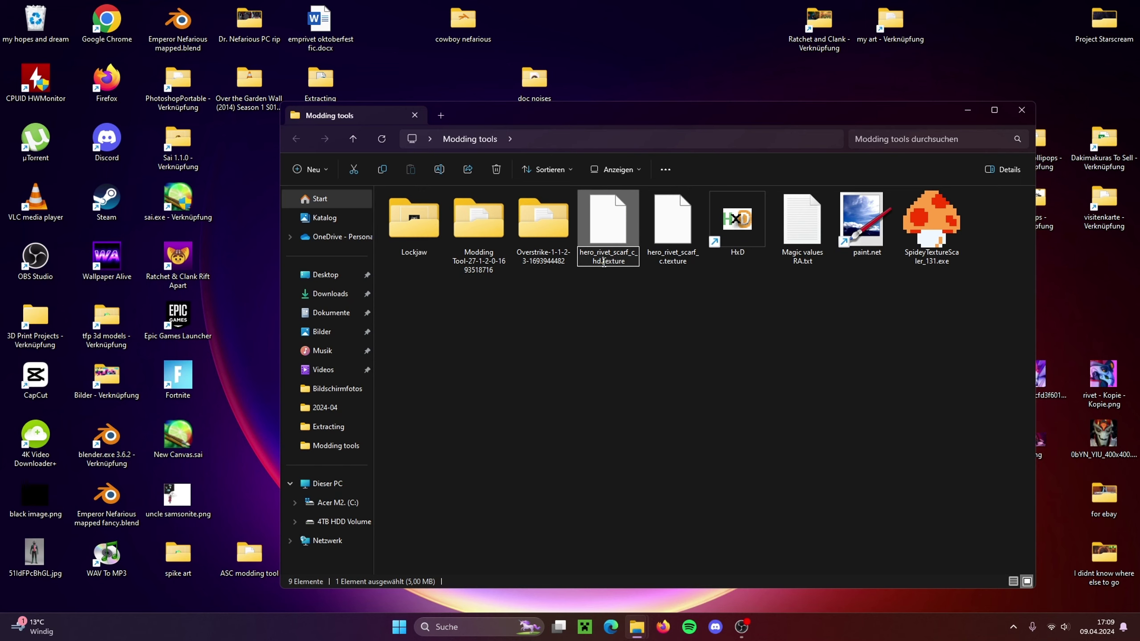
pyautogui.click(621, 299)
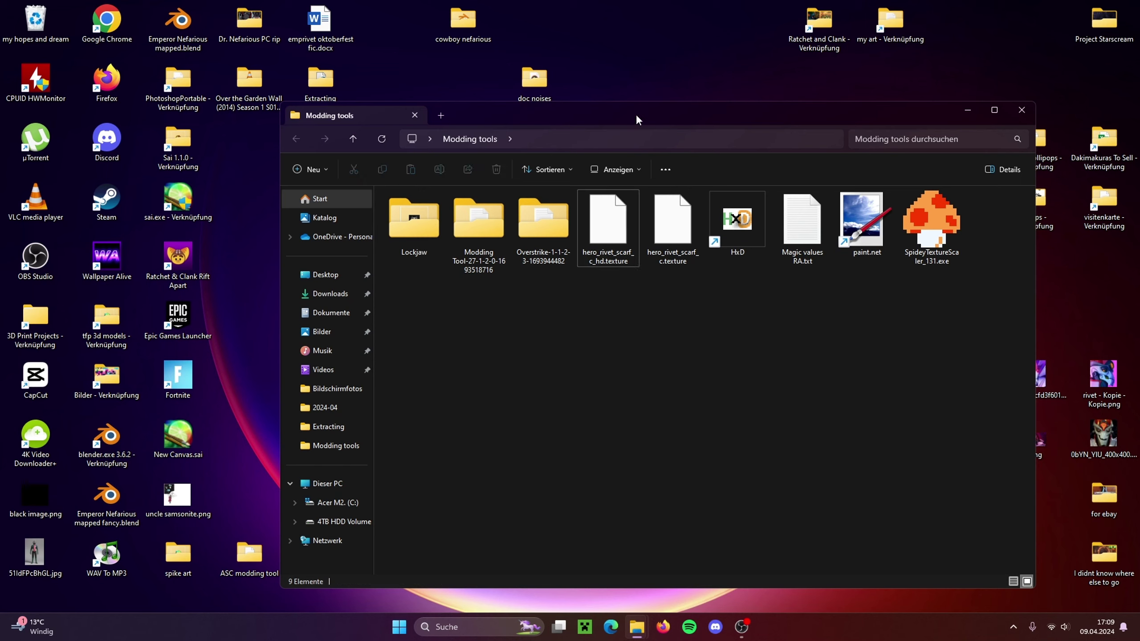
# Launch the HxD hex editor from the Modding tools folder and load the low-quality hero_rivet_scarf_c.texture into it
pyautogui.moveTo(637, 119); pyautogui.dragTo(730, 116)
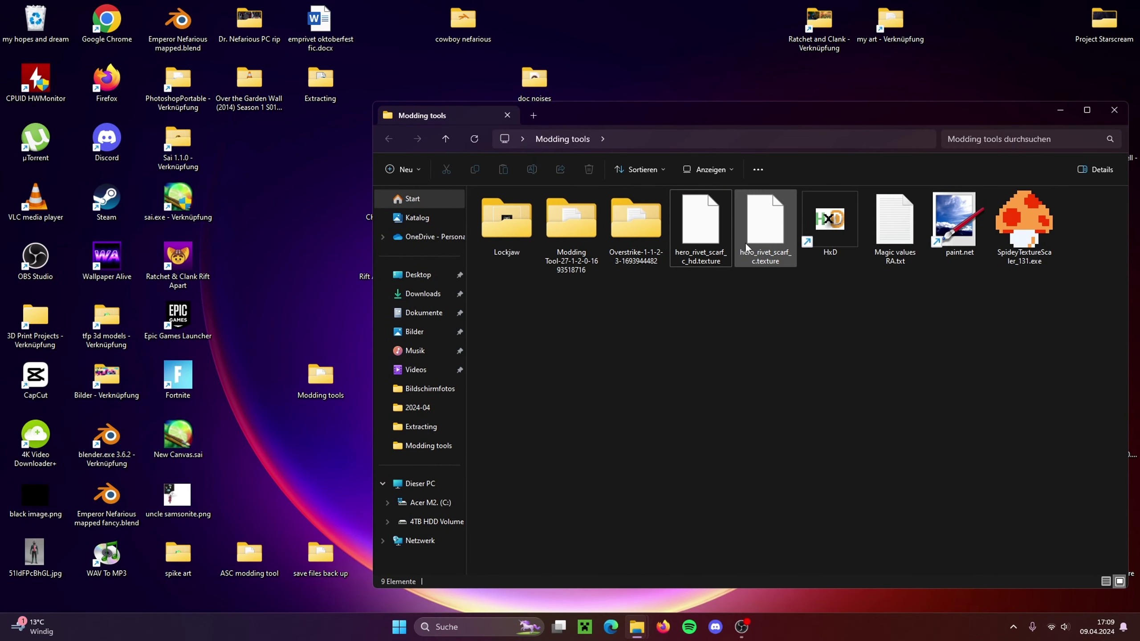
pyautogui.moveTo(757, 116); pyautogui.dragTo(765, 25)
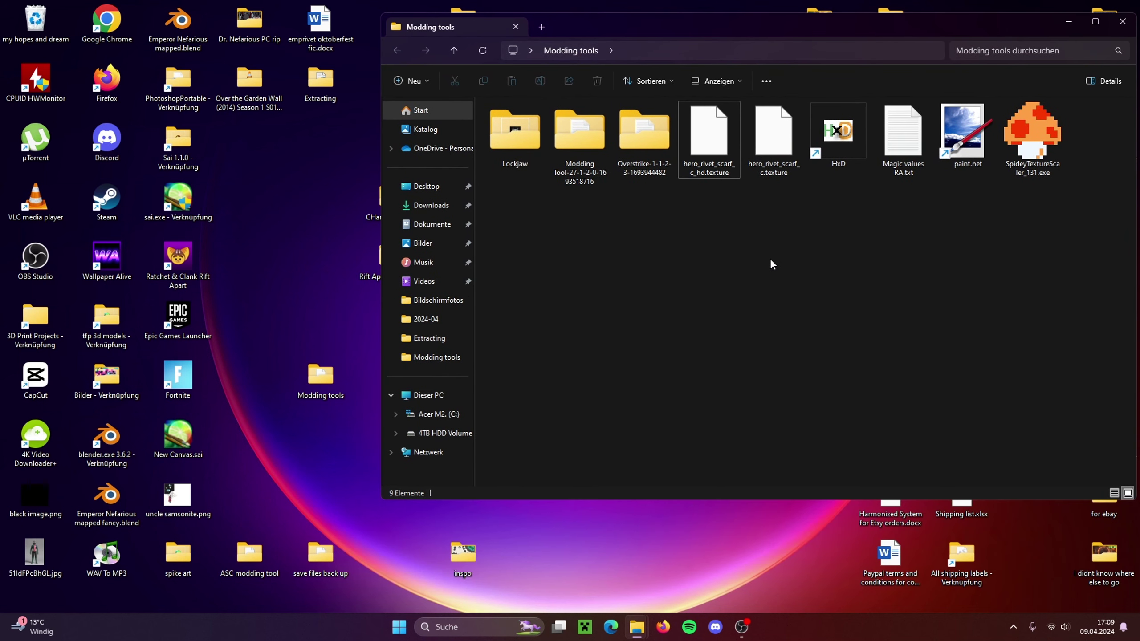
pyautogui.doubleClick(839, 136)
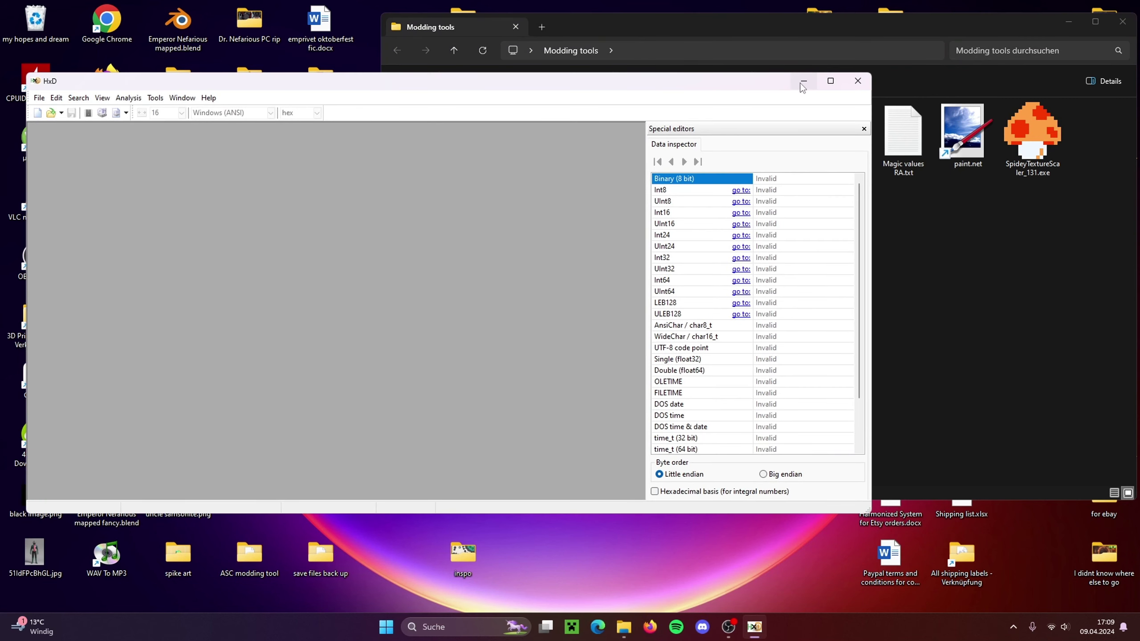
pyautogui.moveTo(765, 84); pyautogui.dragTo(685, 133)
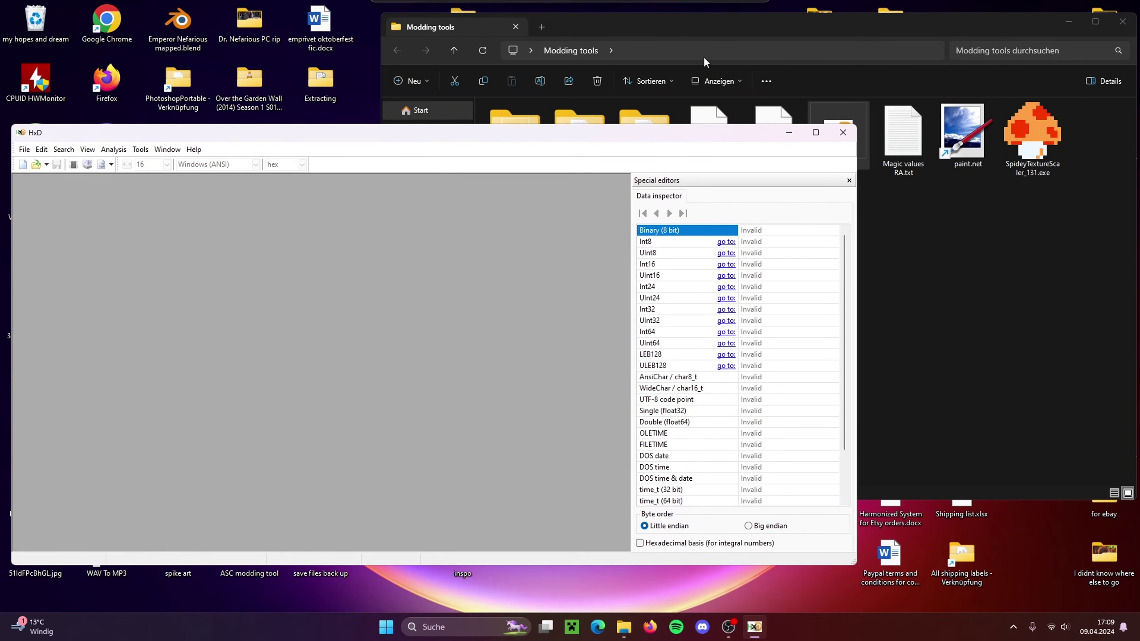
pyautogui.moveTo(717, 23); pyautogui.dragTo(843, 64)
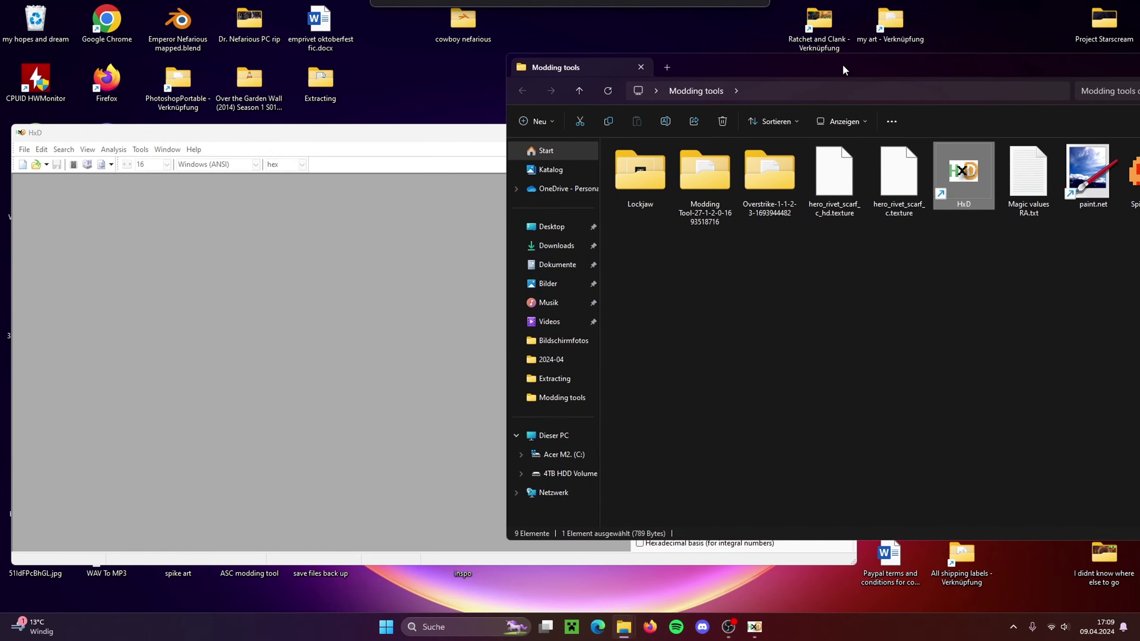
pyautogui.click(906, 175)
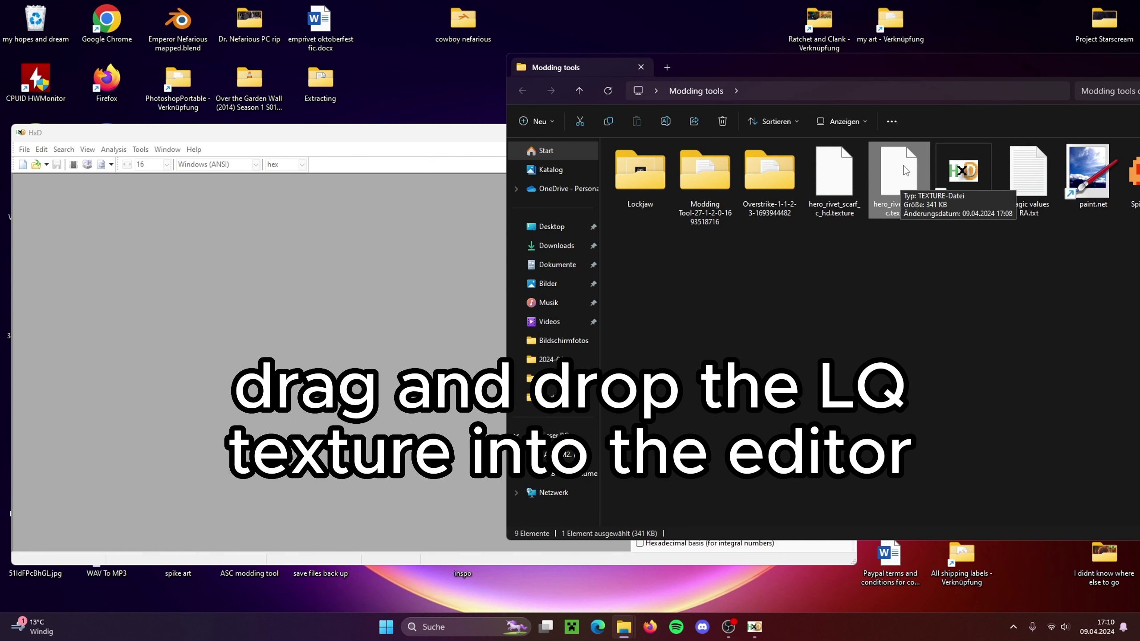
pyautogui.moveTo(905, 178); pyautogui.dragTo(367, 261)
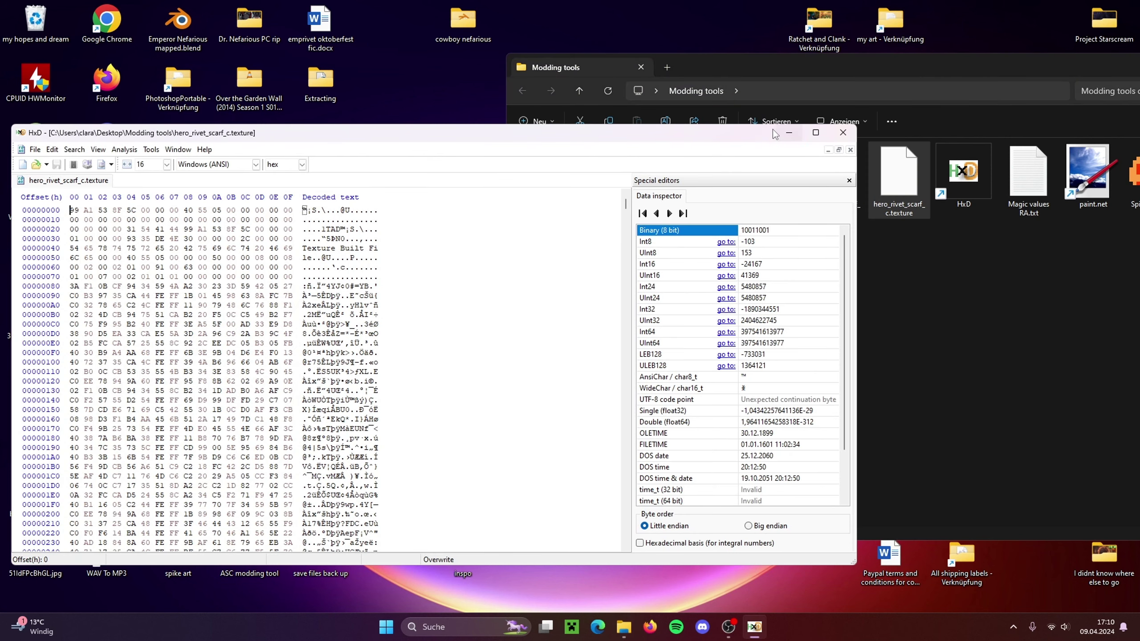
# Open Magic values RA.txt from the Modding tools folder, minimize the folder and place the note over the hex editor
pyautogui.moveTo(758, 125); pyautogui.dragTo(745, 60)
pyautogui.click(914, 65)
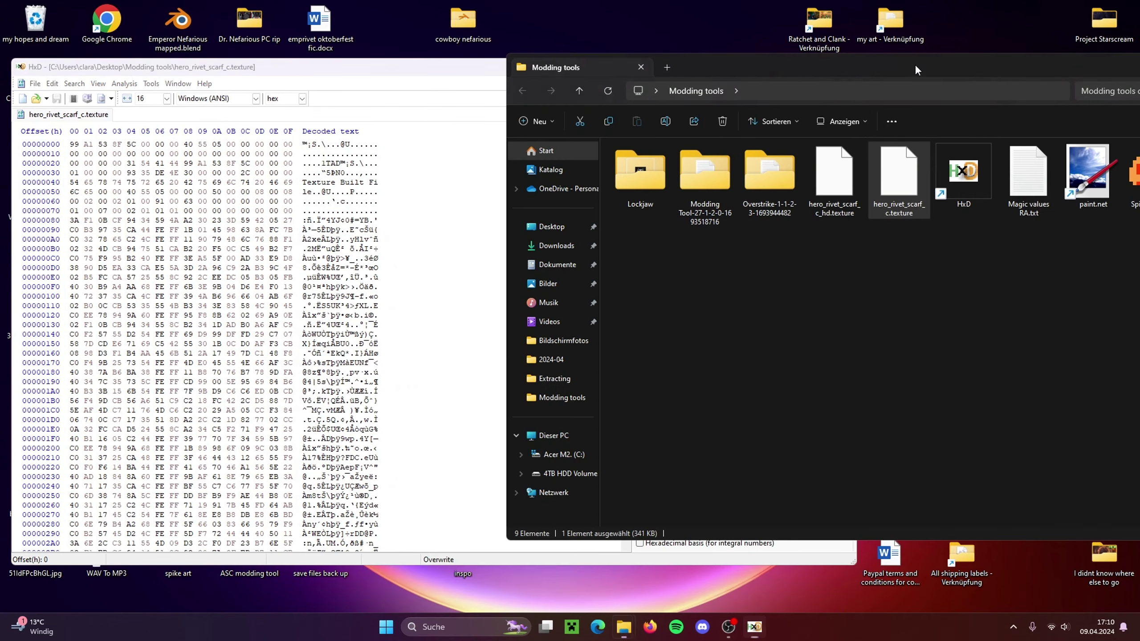
pyautogui.moveTo(915, 65); pyautogui.dragTo(723, 70)
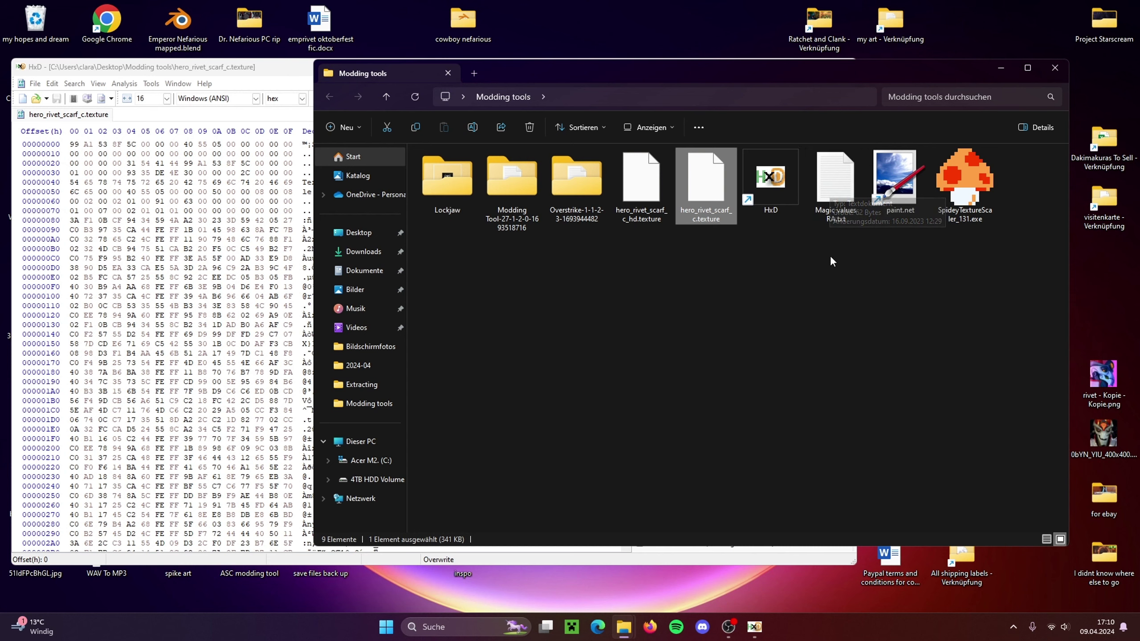
pyautogui.doubleClick(853, 175)
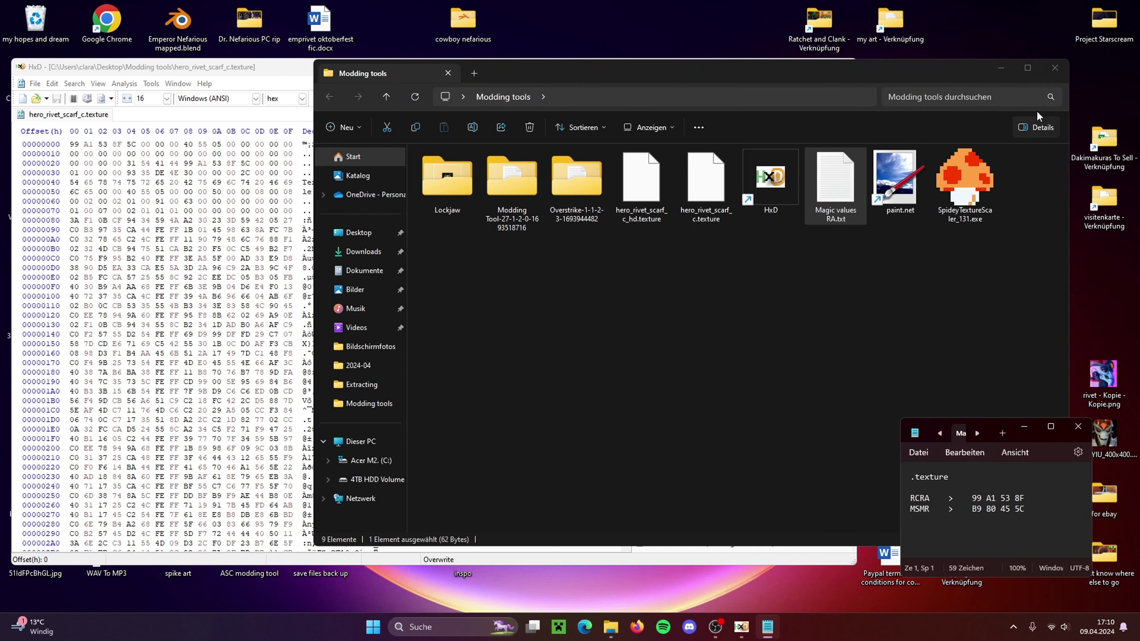
pyautogui.click(1001, 68)
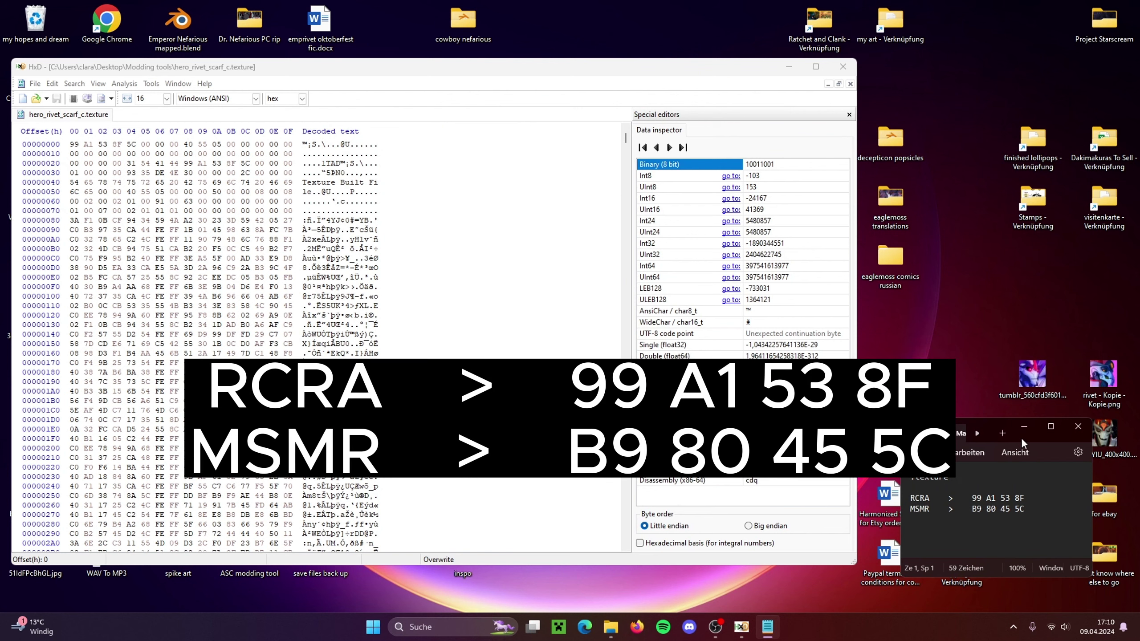
pyautogui.moveTo(1022, 439); pyautogui.dragTo(629, 238)
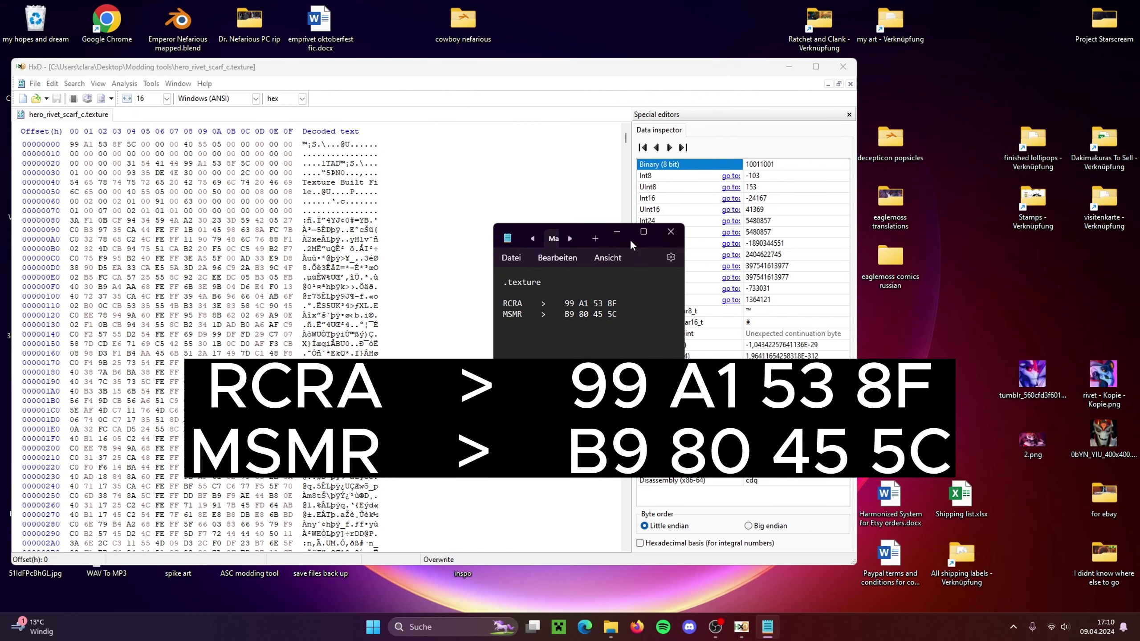
# Copy the MSMR magic value B9 80 45 5C from the note and move the note beside the hex editor
pyautogui.moveTo(643, 232)
pyautogui.moveTo(512, 314); pyautogui.dragTo(616, 314)
pyautogui.click(527, 315)
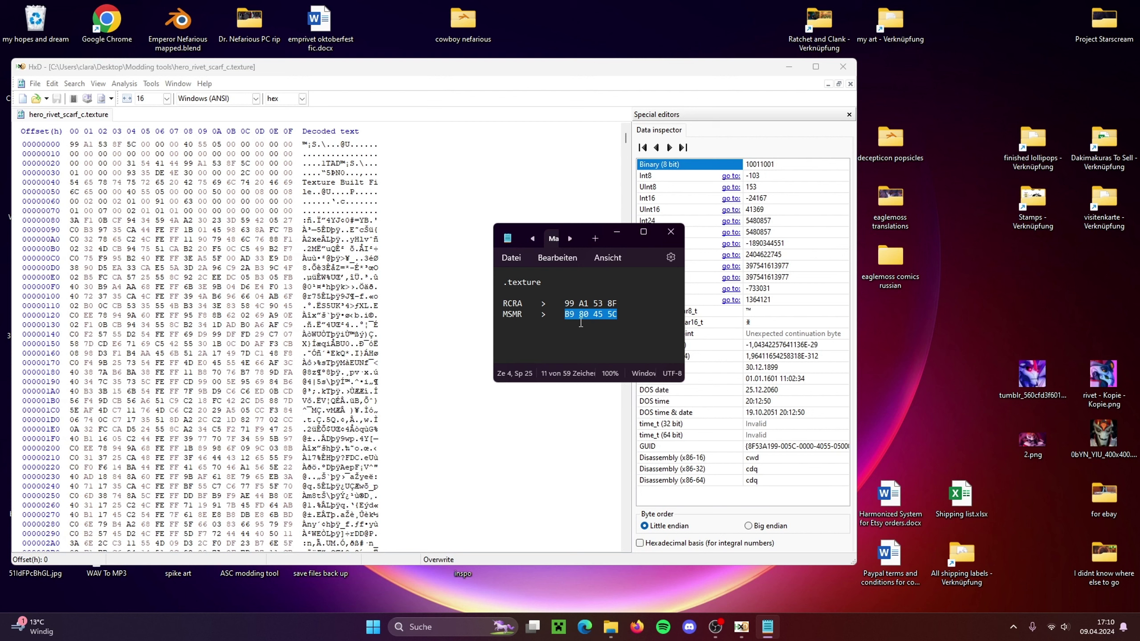
pyautogui.moveTo(565, 304); pyautogui.dragTo(616, 315)
pyautogui.hotkey('ctrl', 'c')
pyautogui.moveTo(634, 243); pyautogui.dragTo(1015, 269)
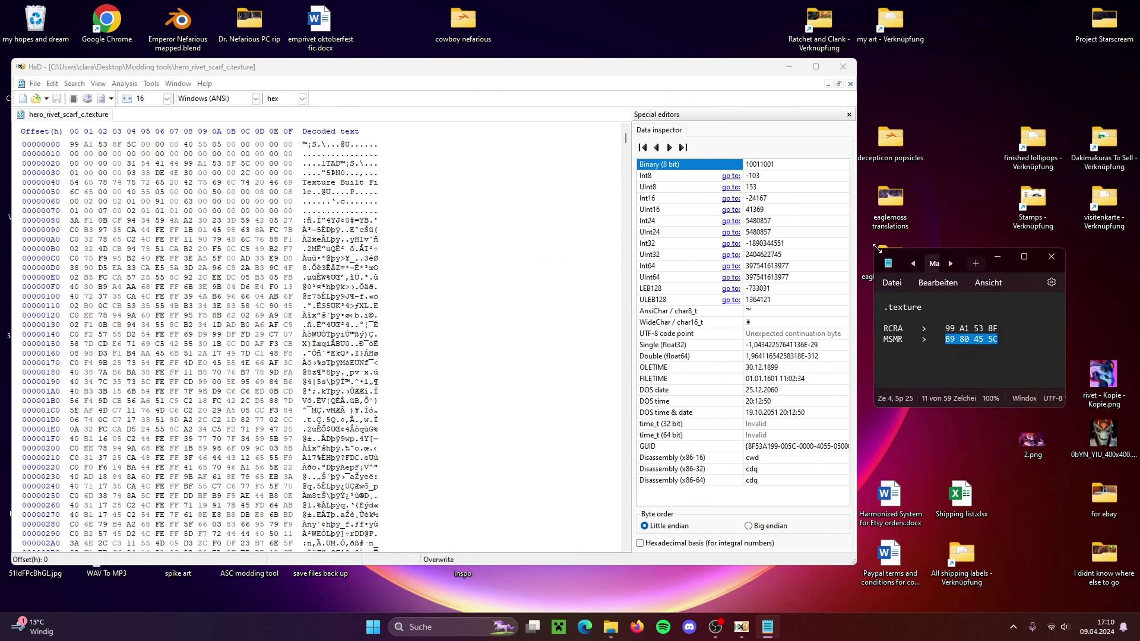
# Overwrite the first four bytes and the four bytes at offset 28 of hero_rivet_scarf_c.texture with B9 80 45 5C
pyautogui.click(72, 146)
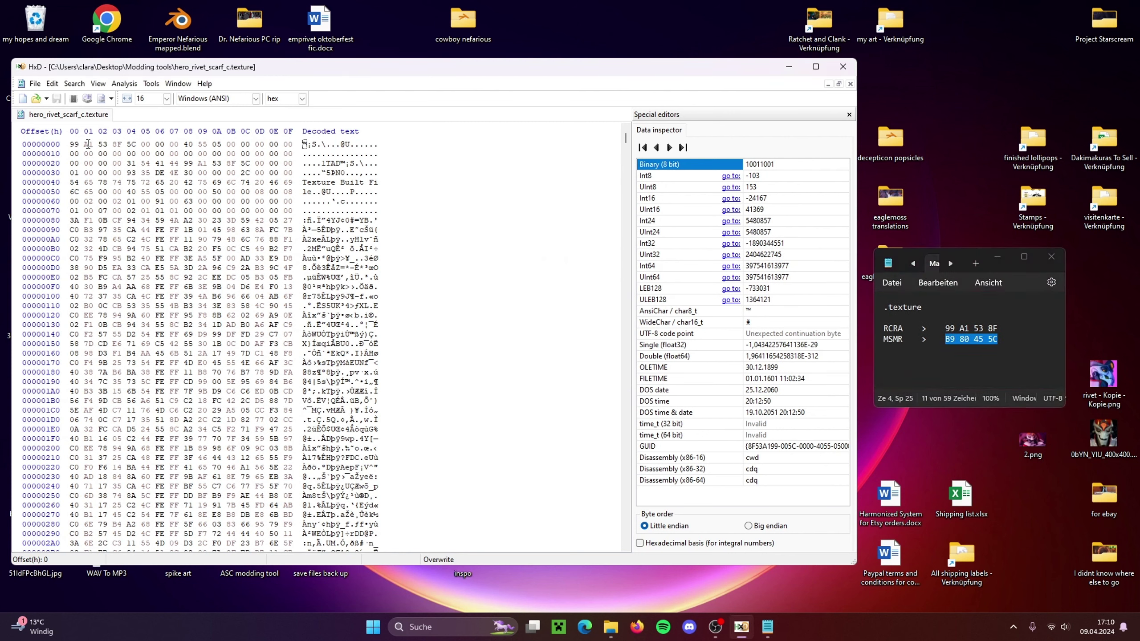
pyautogui.moveTo(70, 144); pyautogui.dragTo(119, 145)
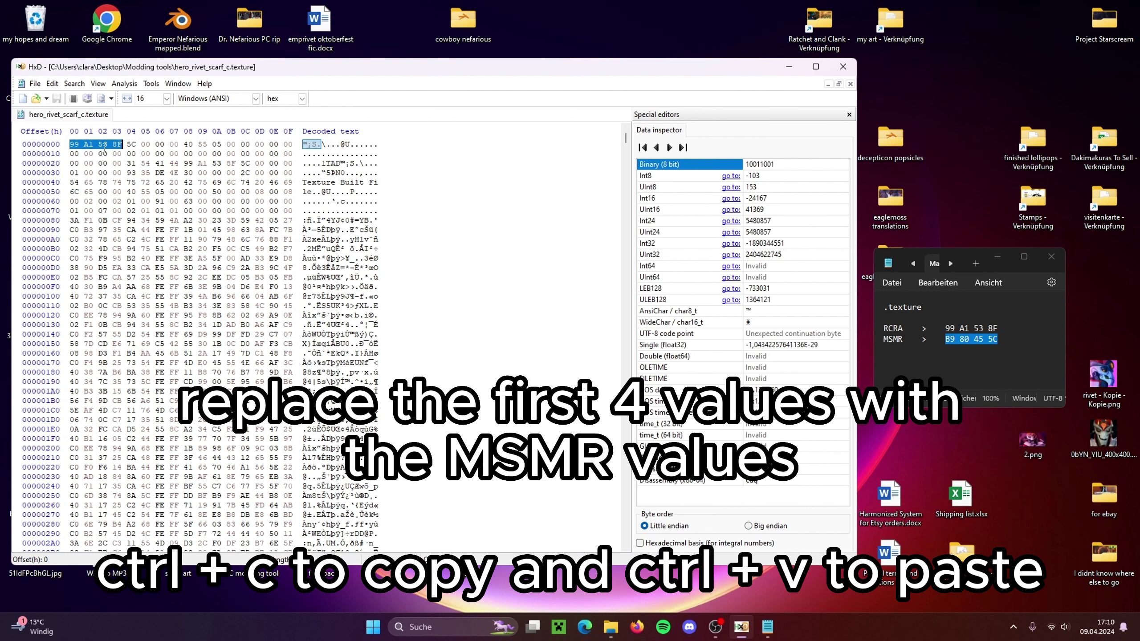
pyautogui.hotkey('ctrl', 'v')
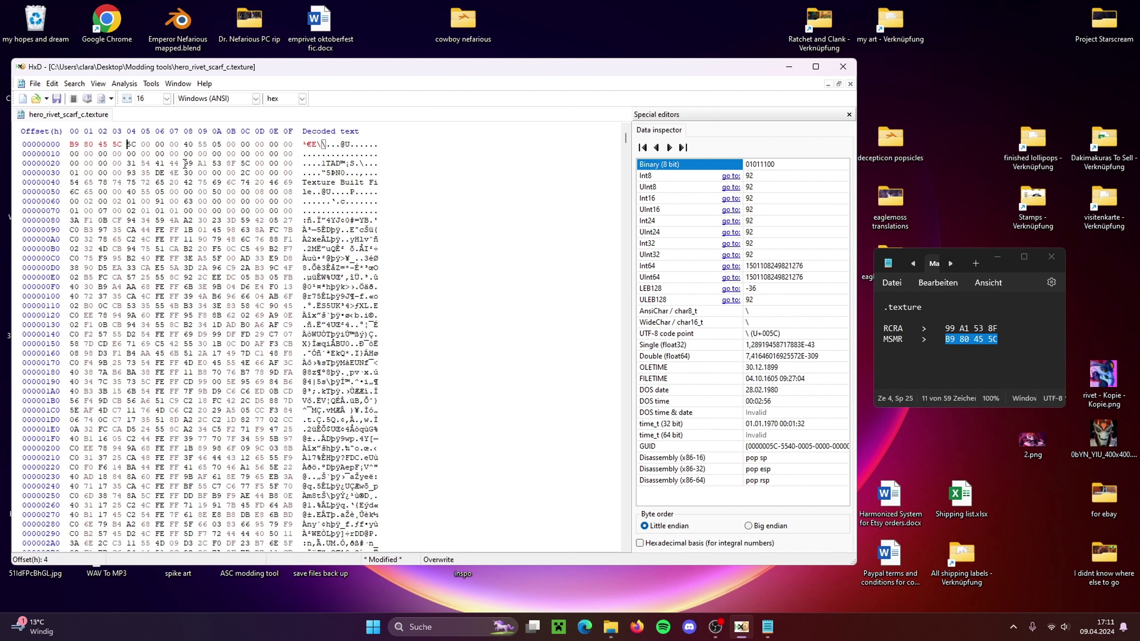
pyautogui.moveTo(188, 163); pyautogui.dragTo(233, 163)
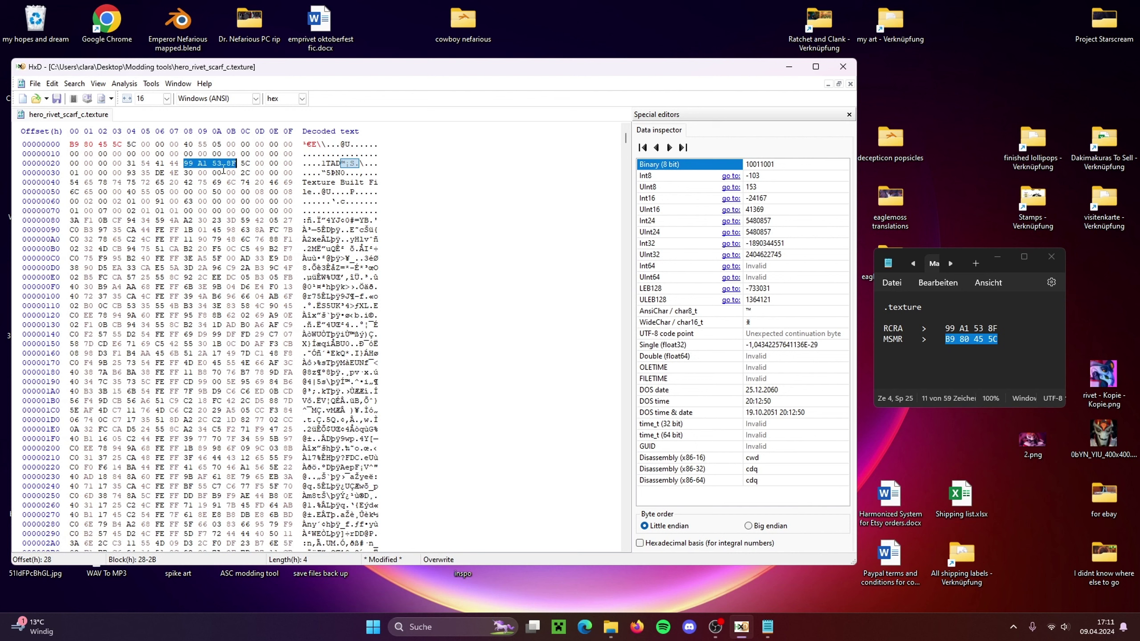
pyautogui.hotkey('ctrl', 'v')
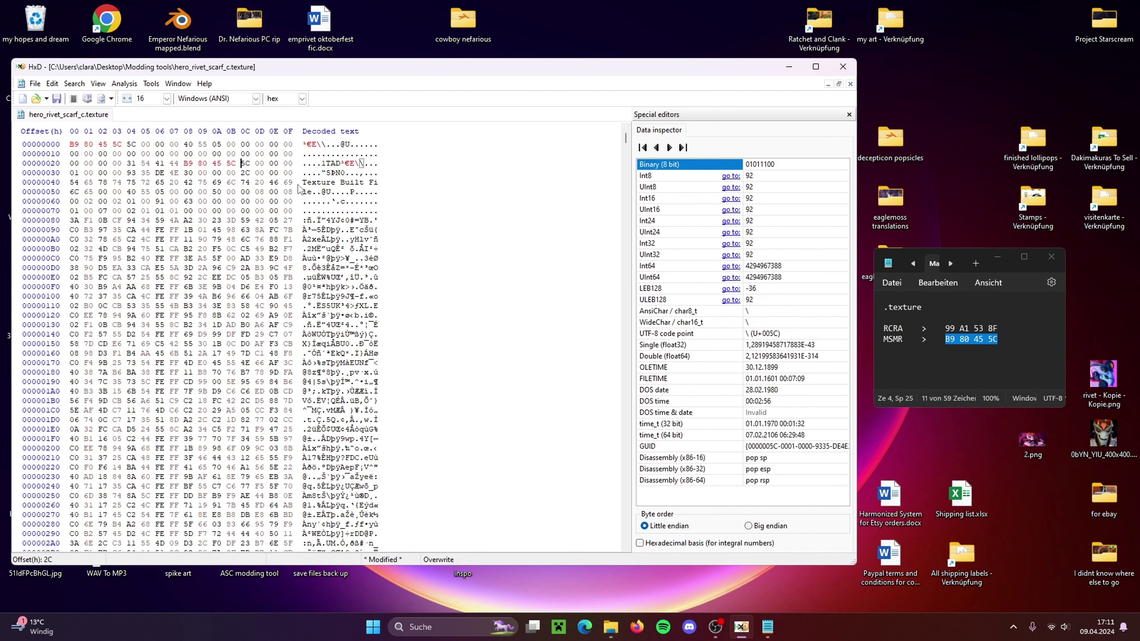
# Minimize the magic values note, restore the Modding tools folder and arrange it behind the hex editor
pyautogui.click(997, 257)
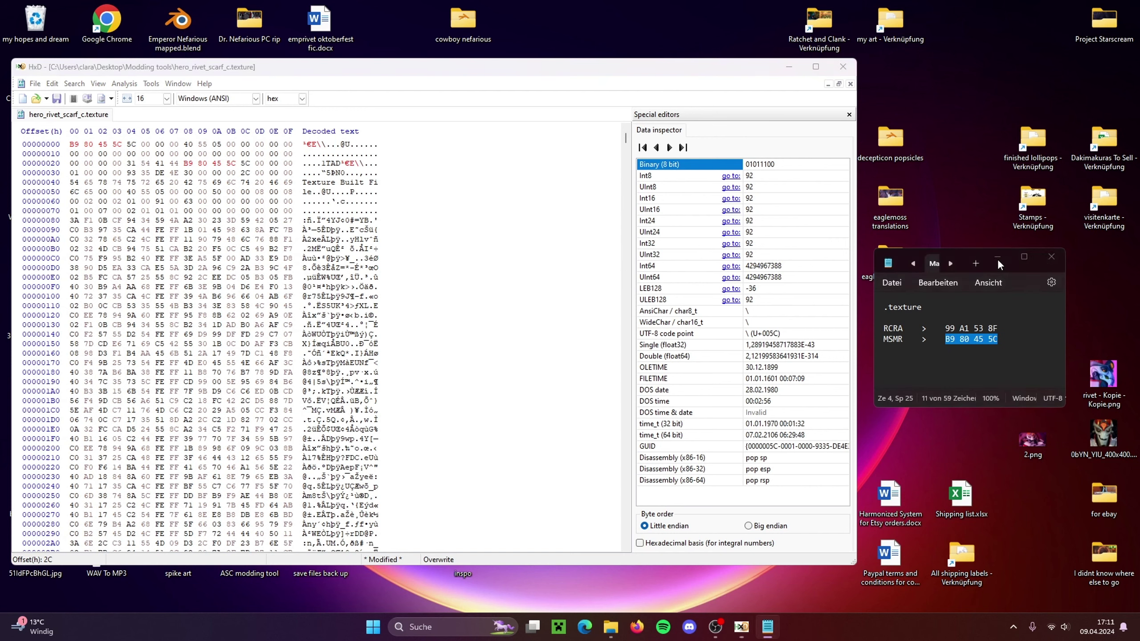
pyautogui.moveTo(533, 71); pyautogui.dragTo(691, 89)
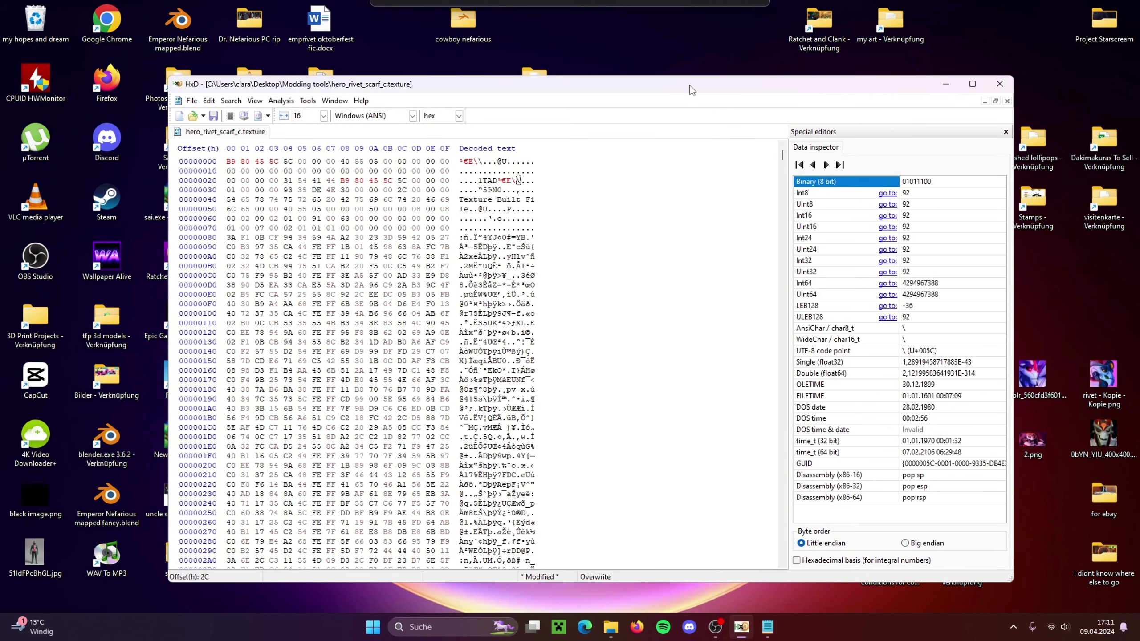
pyautogui.moveTo(613, 628)
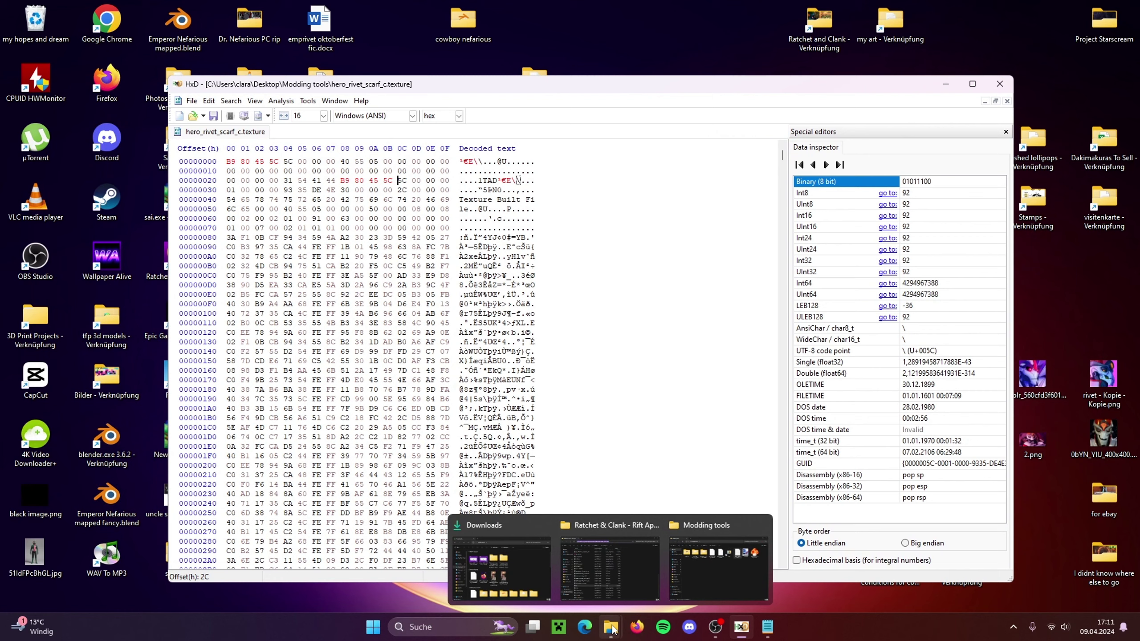
pyautogui.click(704, 583)
pyautogui.moveTo(631, 75); pyautogui.dragTo(719, 99)
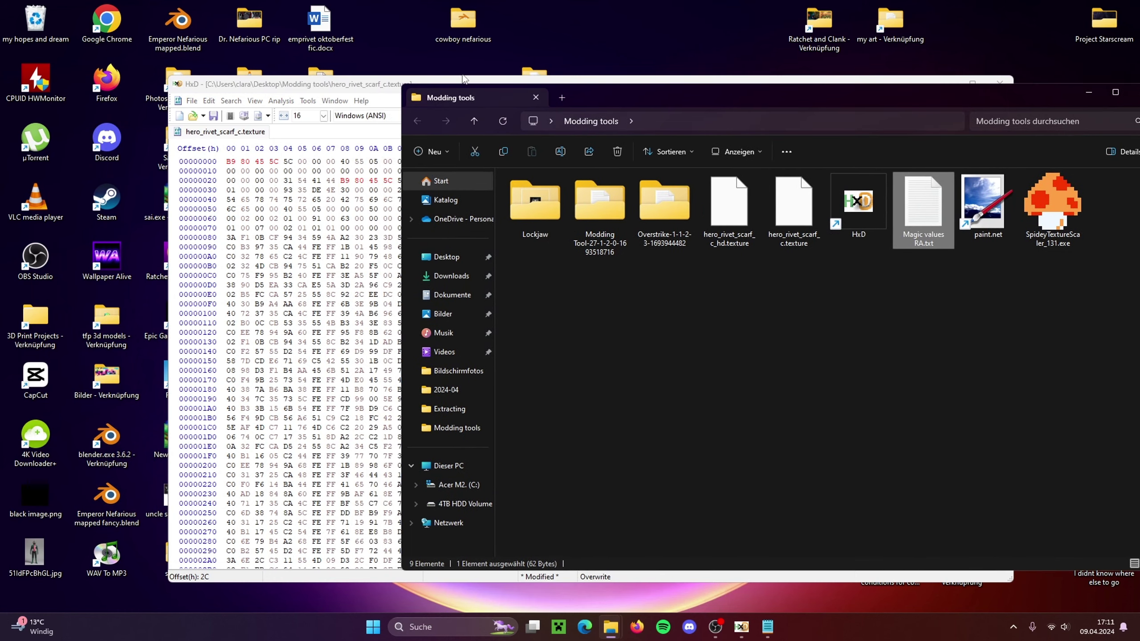
pyautogui.click(479, 85)
pyautogui.moveTo(480, 85); pyautogui.dragTo(313, 67)
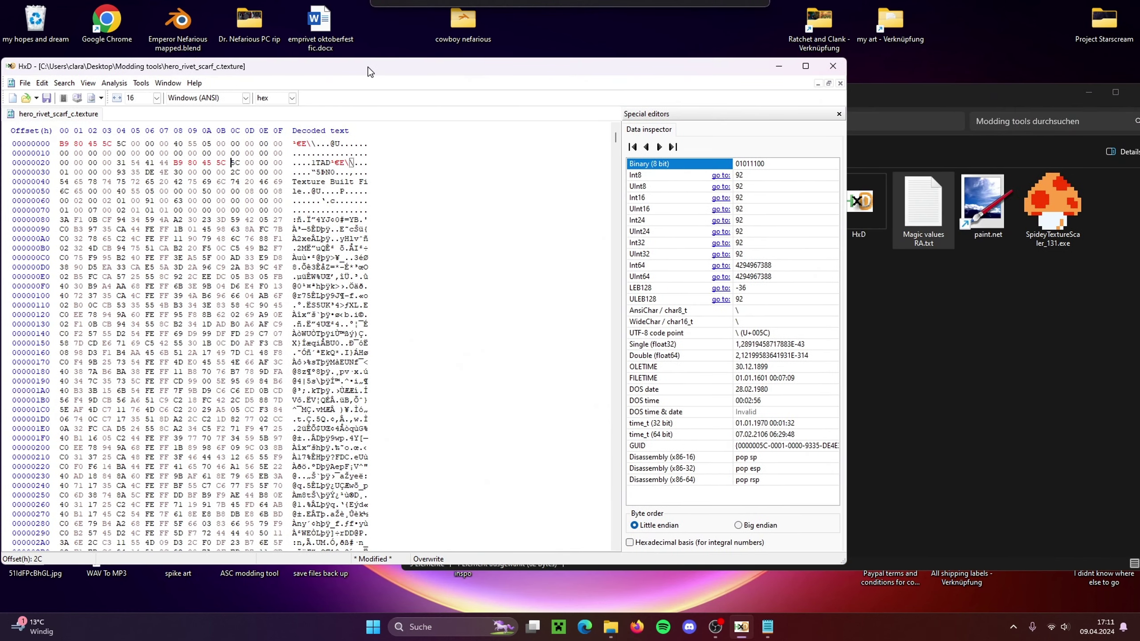
# Save the edited hero_rivet_scarf_c.texture, minimize the hex editor and move the Modding tools folder window into view
pyautogui.click(25, 83)
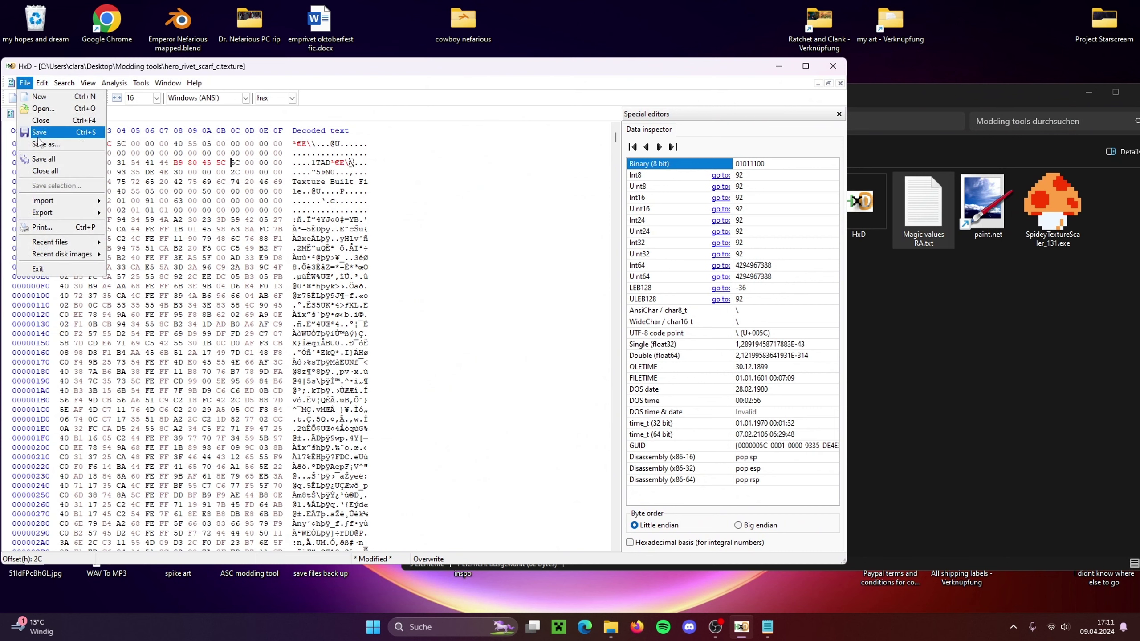
pyautogui.click(26, 83)
pyautogui.click(25, 84)
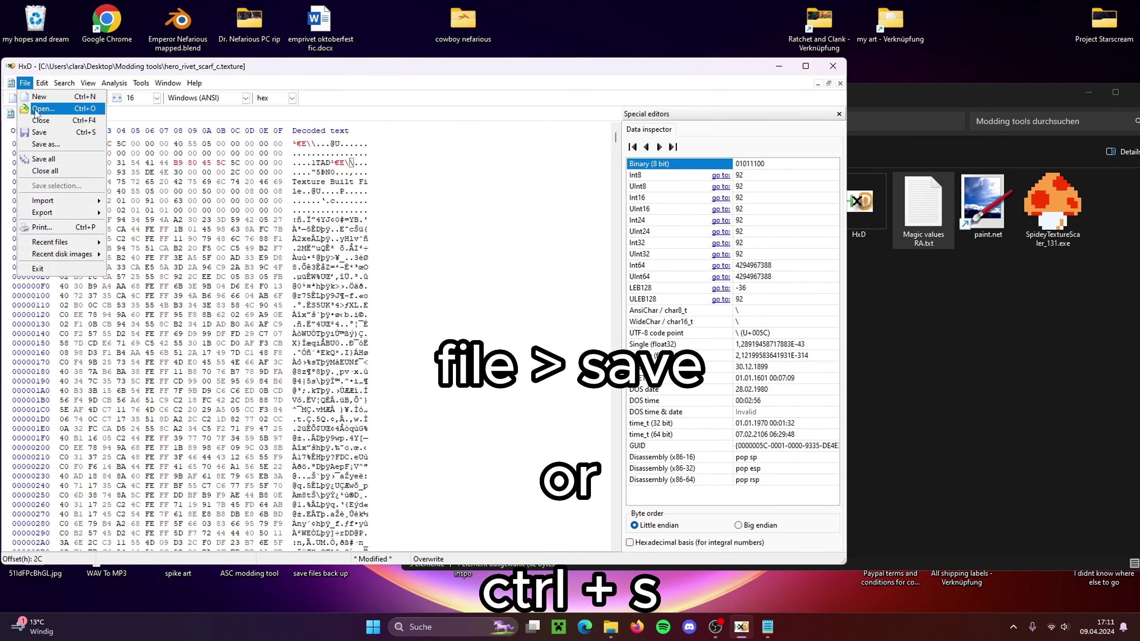
pyautogui.click(41, 132)
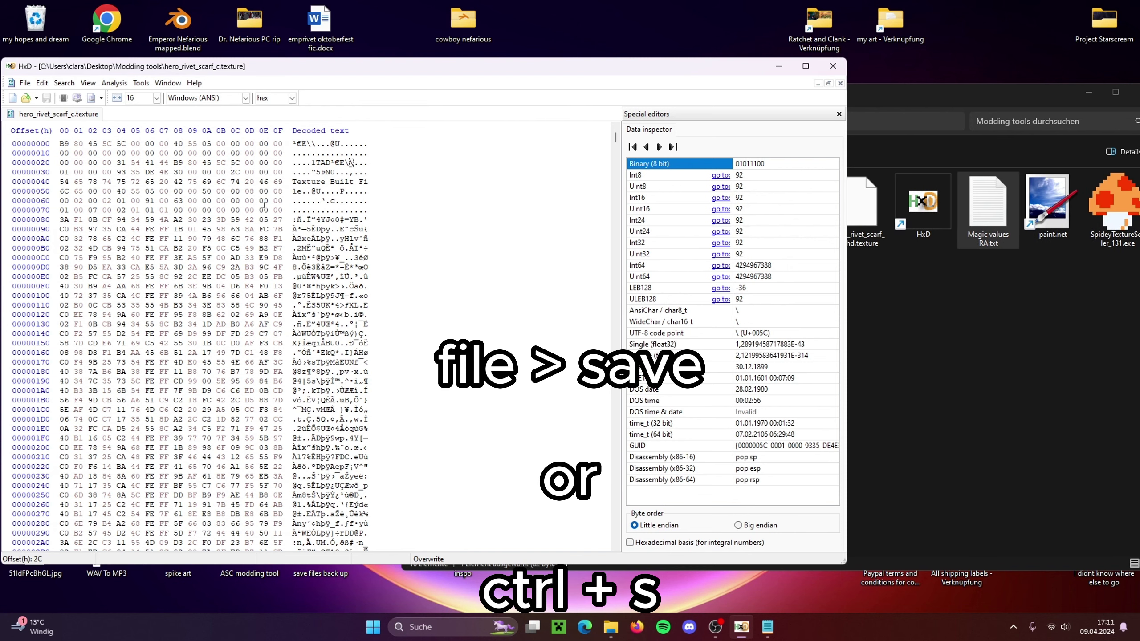
pyautogui.click(780, 66)
pyautogui.moveTo(835, 91); pyautogui.dragTo(658, 86)
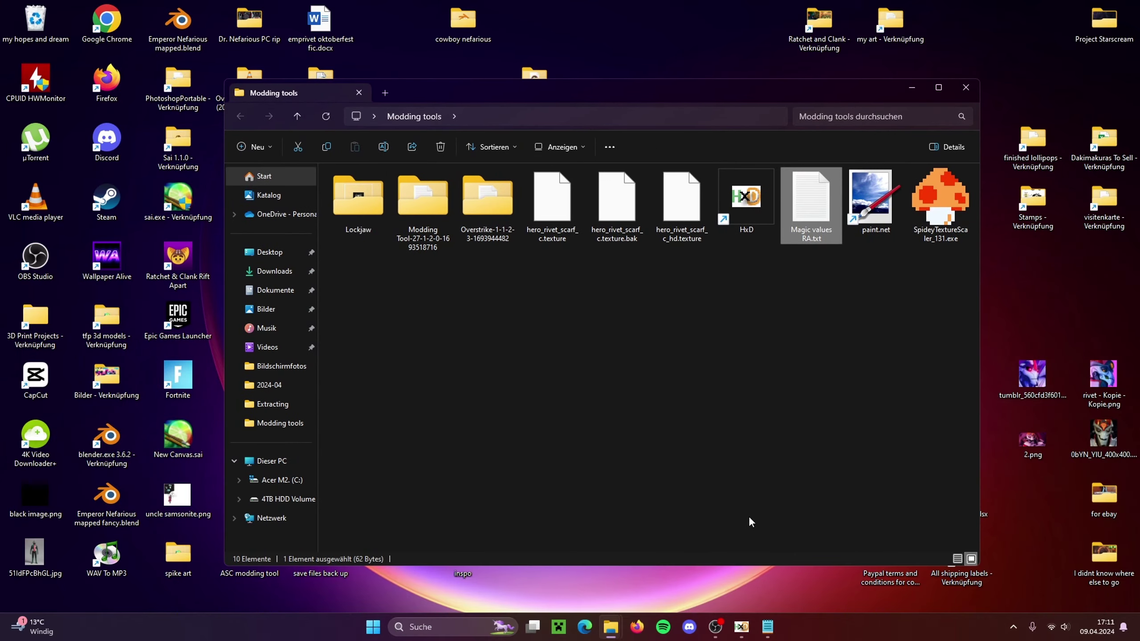
pyautogui.click(745, 629)
pyautogui.click(745, 629)
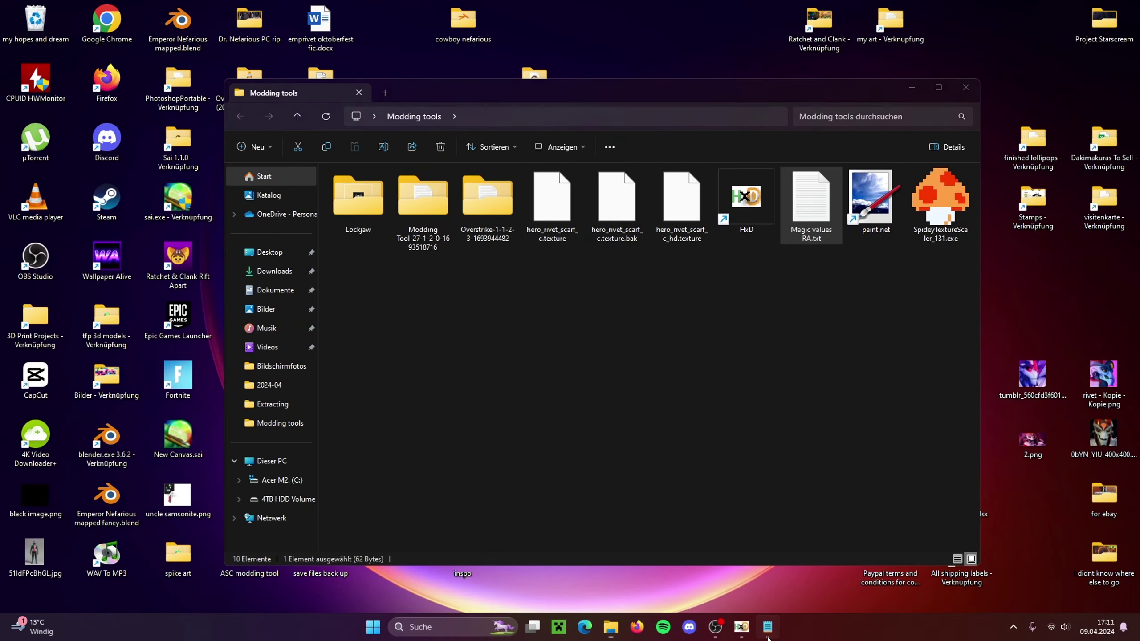
pyautogui.click(768, 629)
pyautogui.click(767, 628)
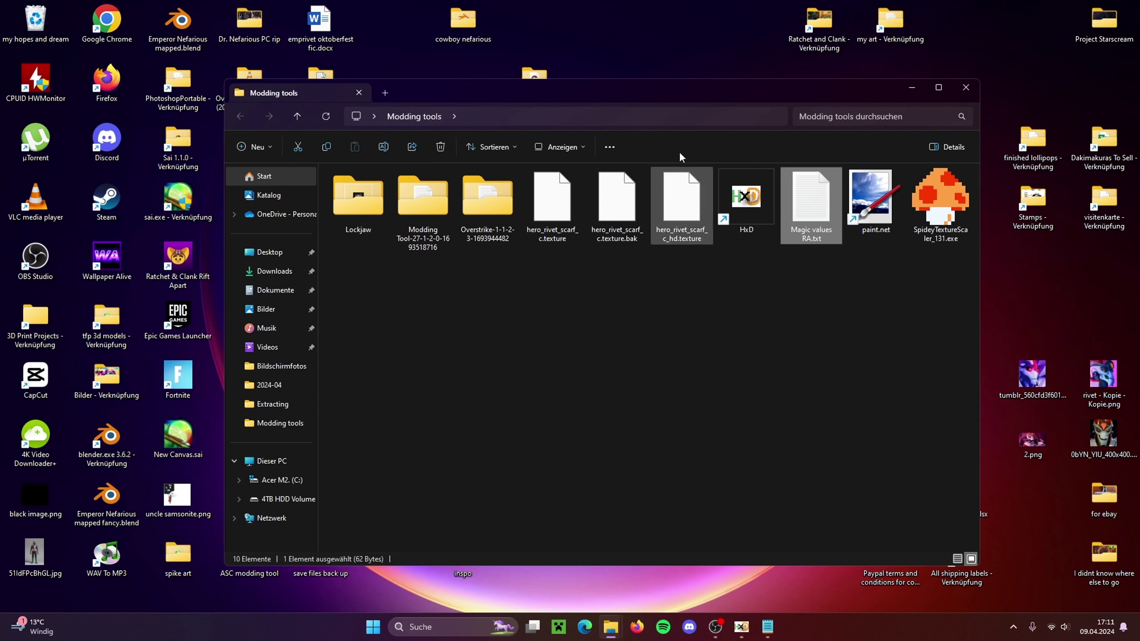
# Launch SpideyTextureScaler_131.exe from the Modding tools folder and arrange its window beside the folder
pyautogui.moveTo(664, 89); pyautogui.dragTo(806, 107)
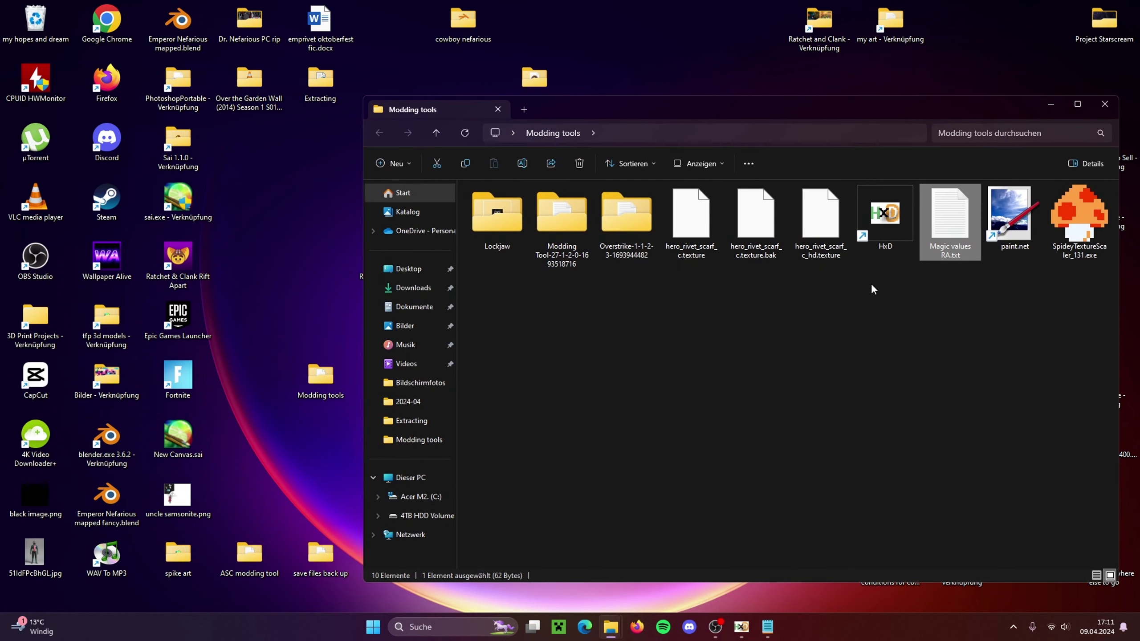
pyautogui.click(1095, 220)
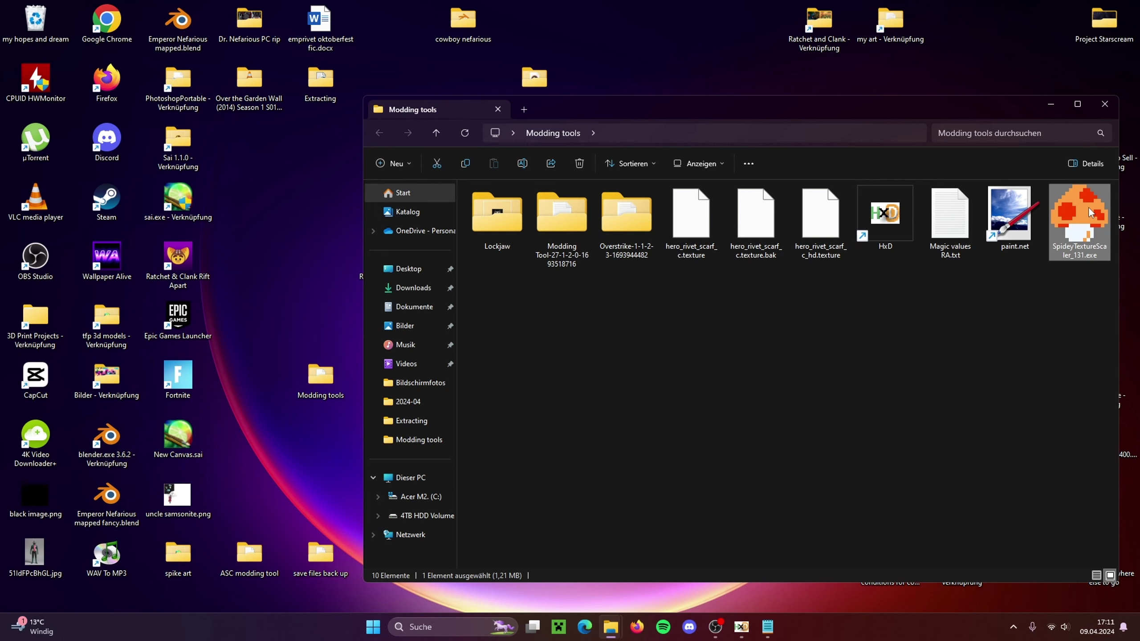
pyautogui.doubleClick(1088, 208)
pyautogui.moveTo(483, 124); pyautogui.dragTo(417, 97)
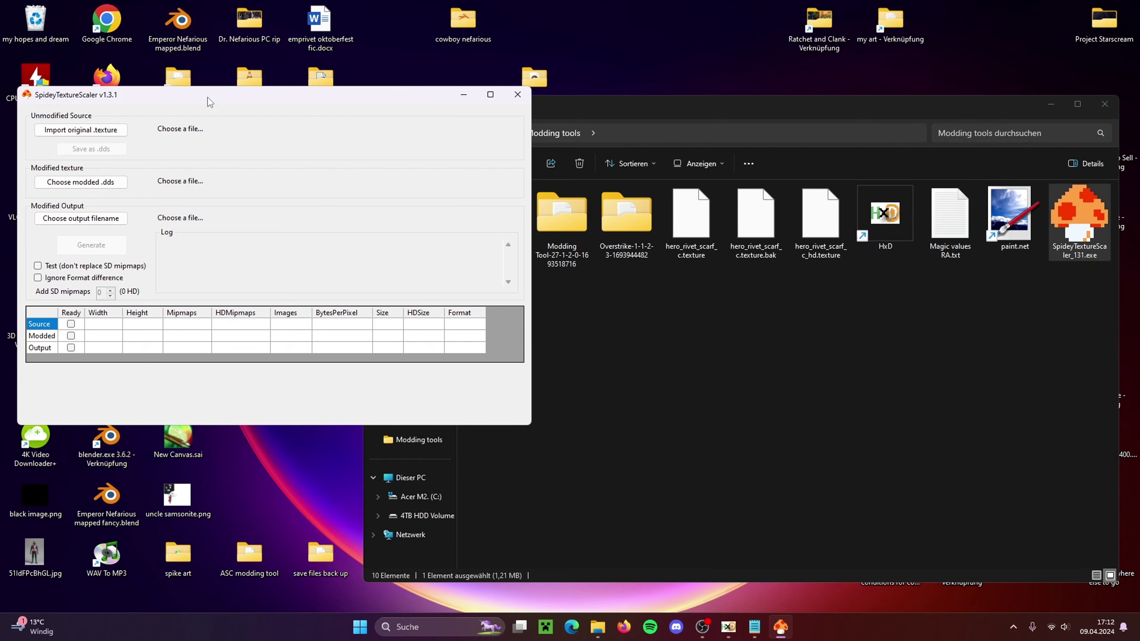
pyautogui.moveTo(208, 97); pyautogui.dragTo(206, 101)
pyautogui.moveTo(739, 116); pyautogui.dragTo(749, 50)
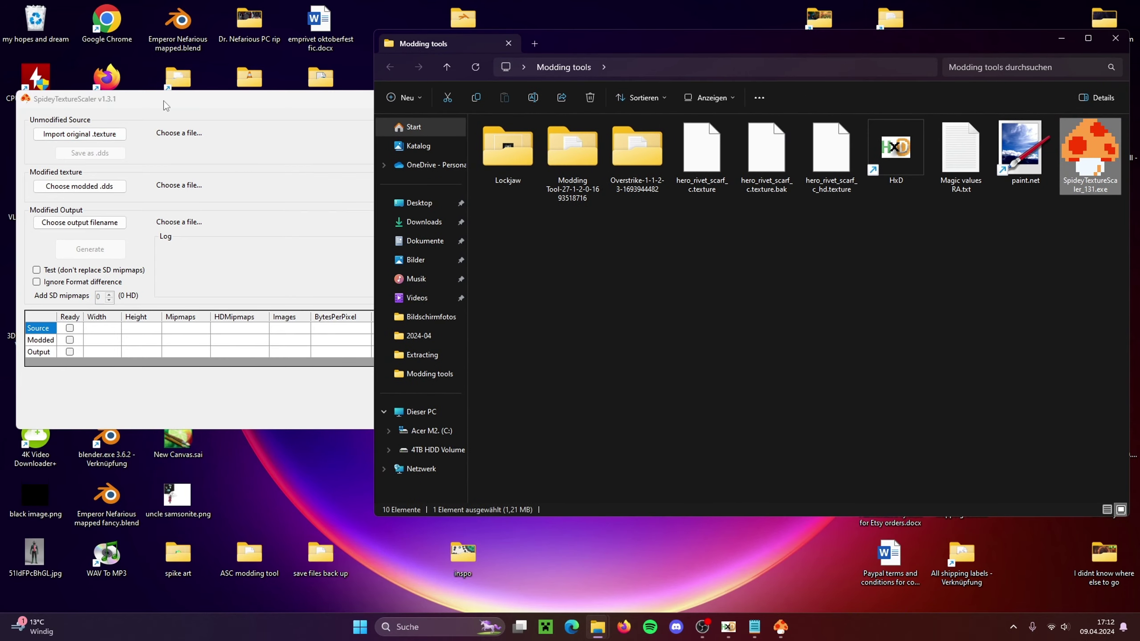
pyautogui.moveTo(163, 101); pyautogui.dragTo(161, 102)
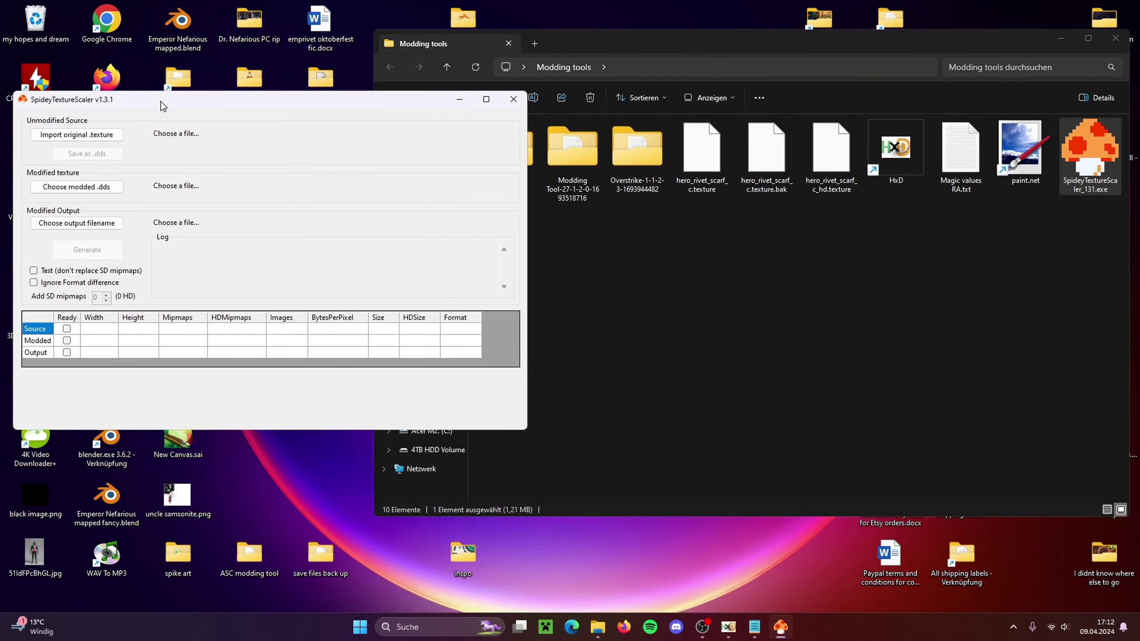
# Import hero_rivet_scarf_c_hd.texture from the Modding tools folder on the Desktop as the original texture
pyautogui.click(79, 138)
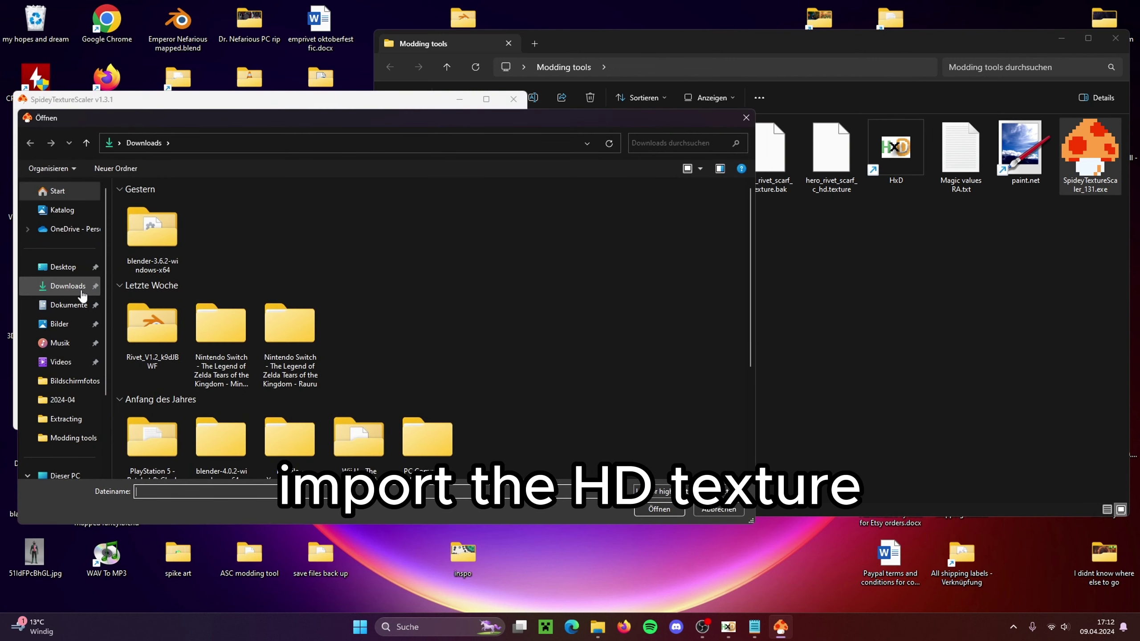
pyautogui.click(65, 267)
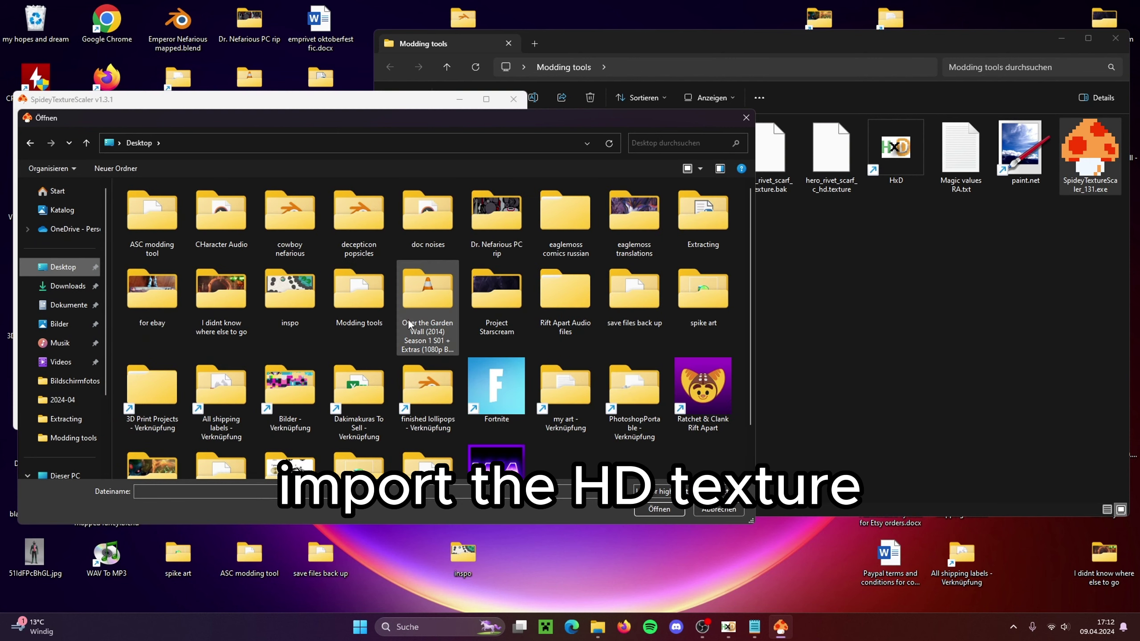
pyautogui.doubleClick(359, 289)
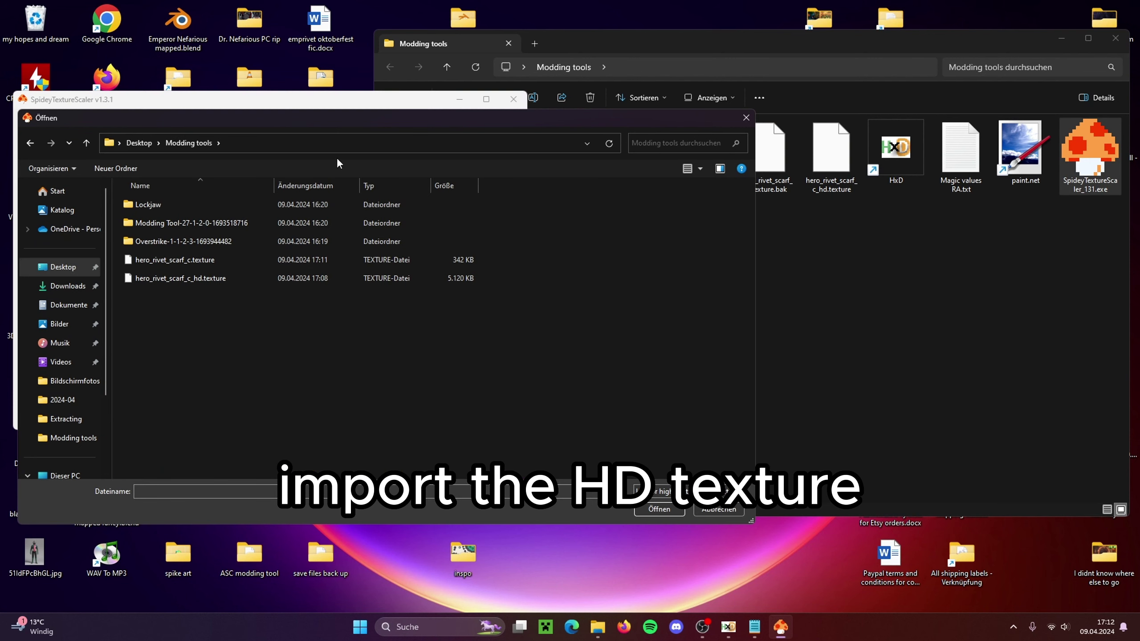
pyautogui.moveTo(337, 120); pyautogui.dragTo(660, 138)
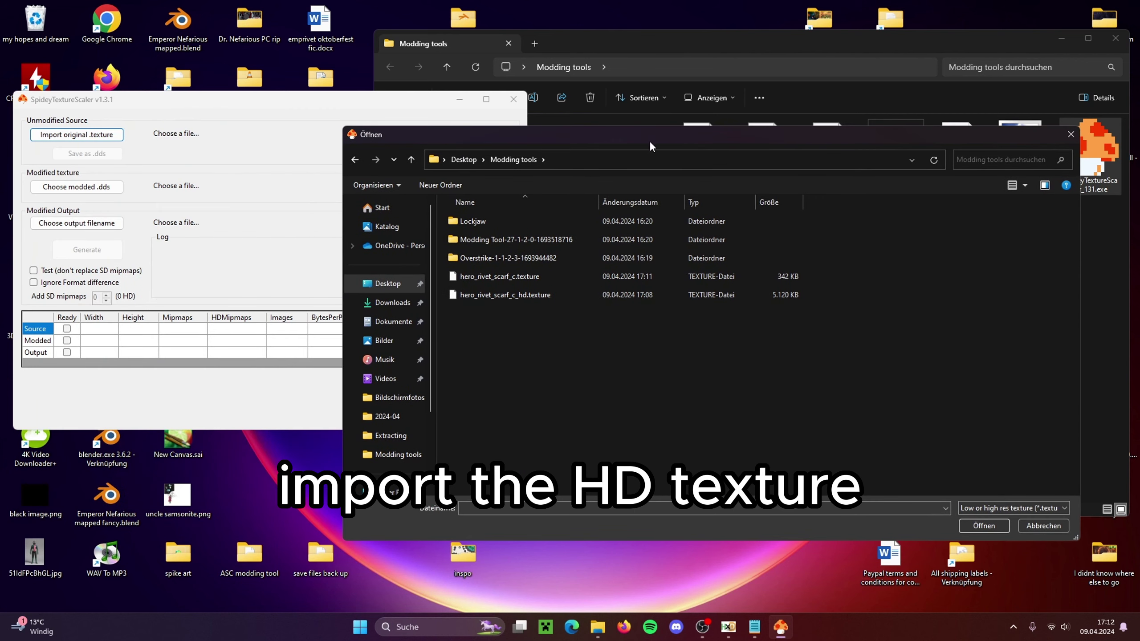
pyautogui.click(1025, 186)
pyautogui.click(1062, 116)
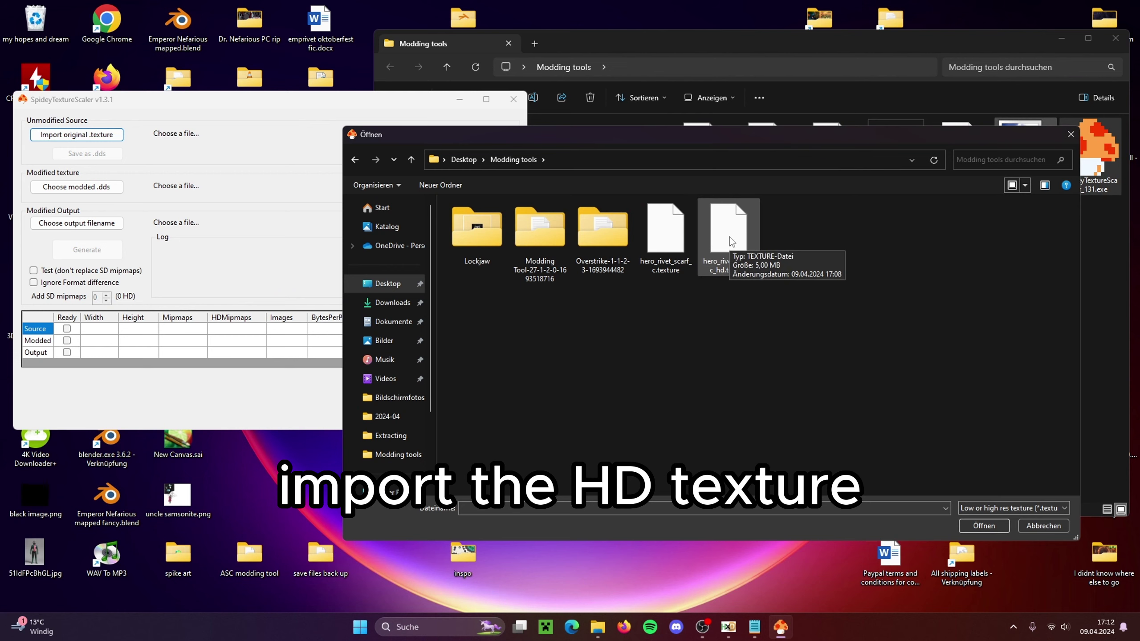
pyautogui.doubleClick(730, 241)
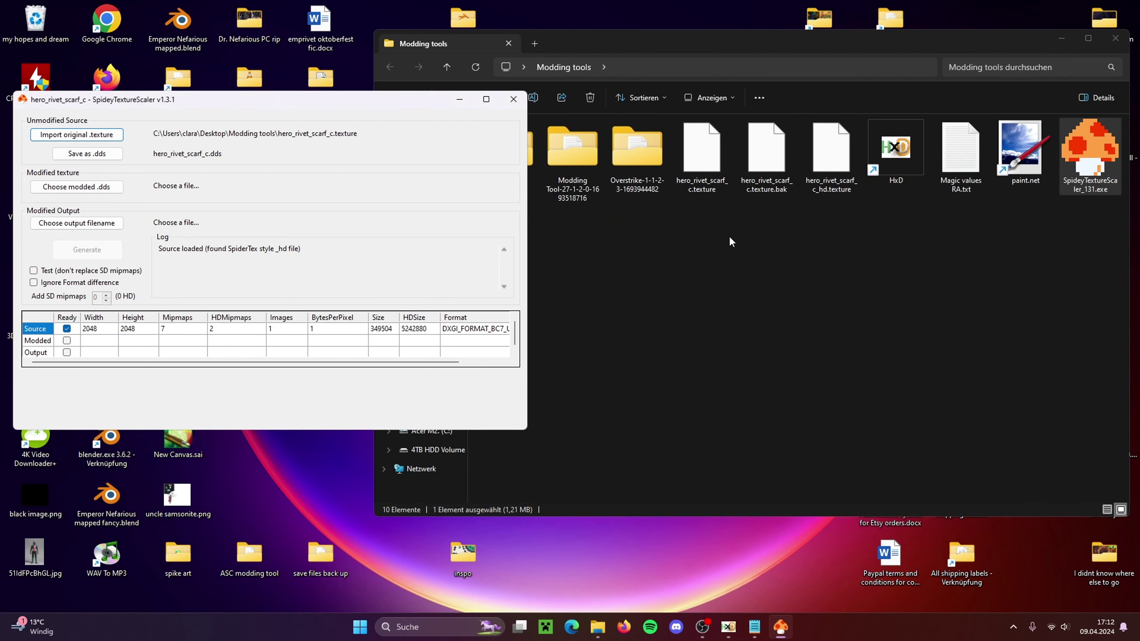
# Save the imported scarf texture as a .dds file, minimize the texture scaler and reposition the Modding tools folder
pyautogui.click(98, 157)
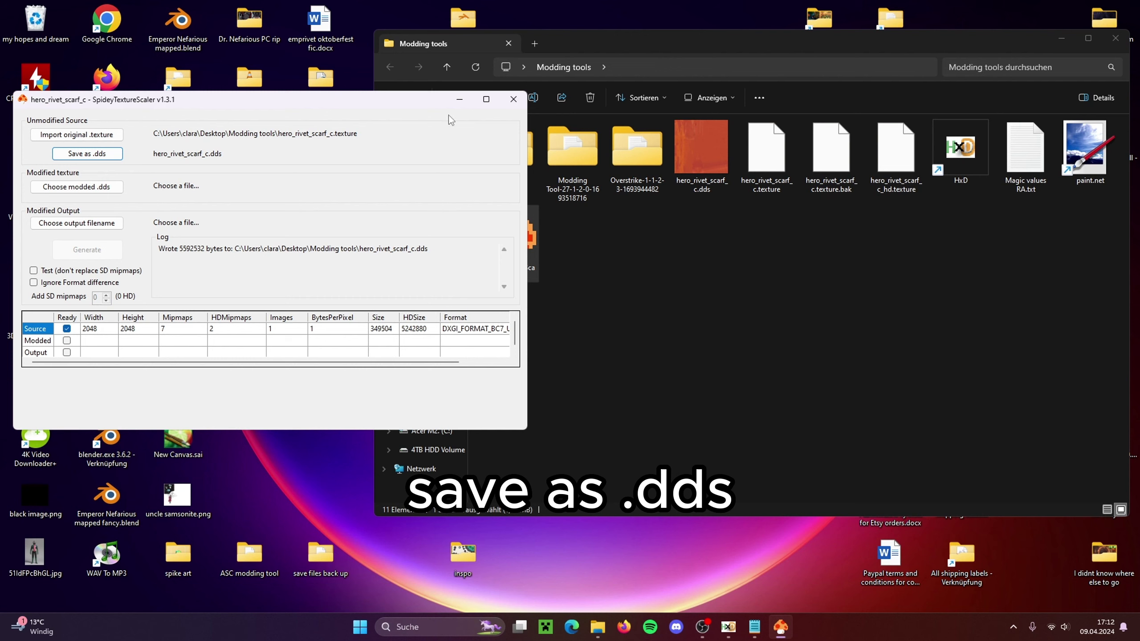
pyautogui.click(460, 103)
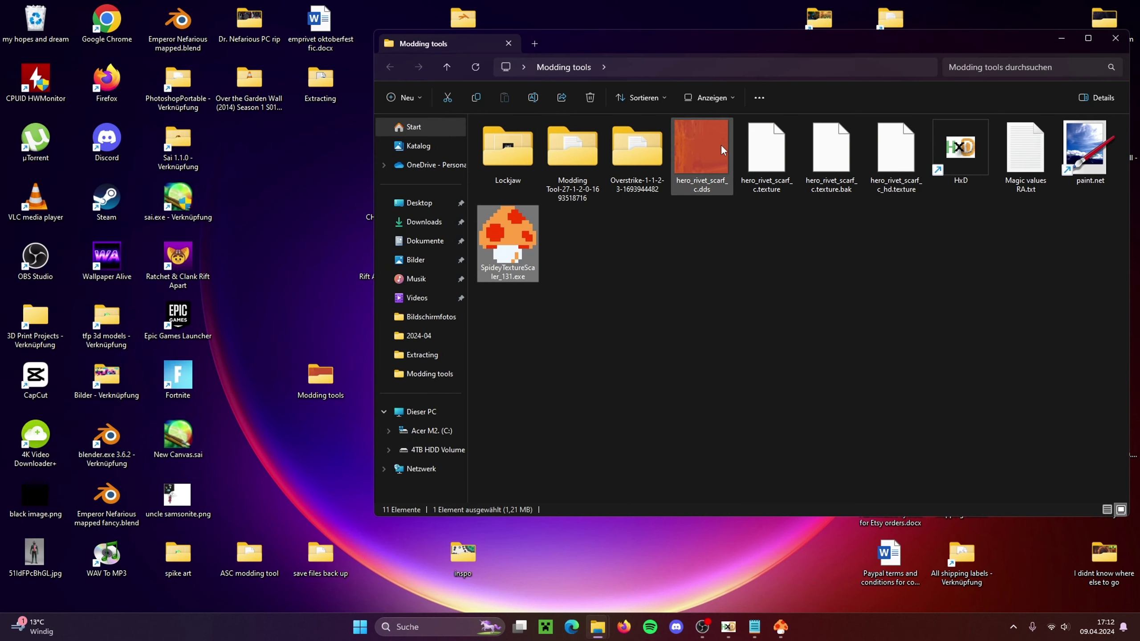
pyautogui.moveTo(714, 50); pyautogui.dragTo(701, 121)
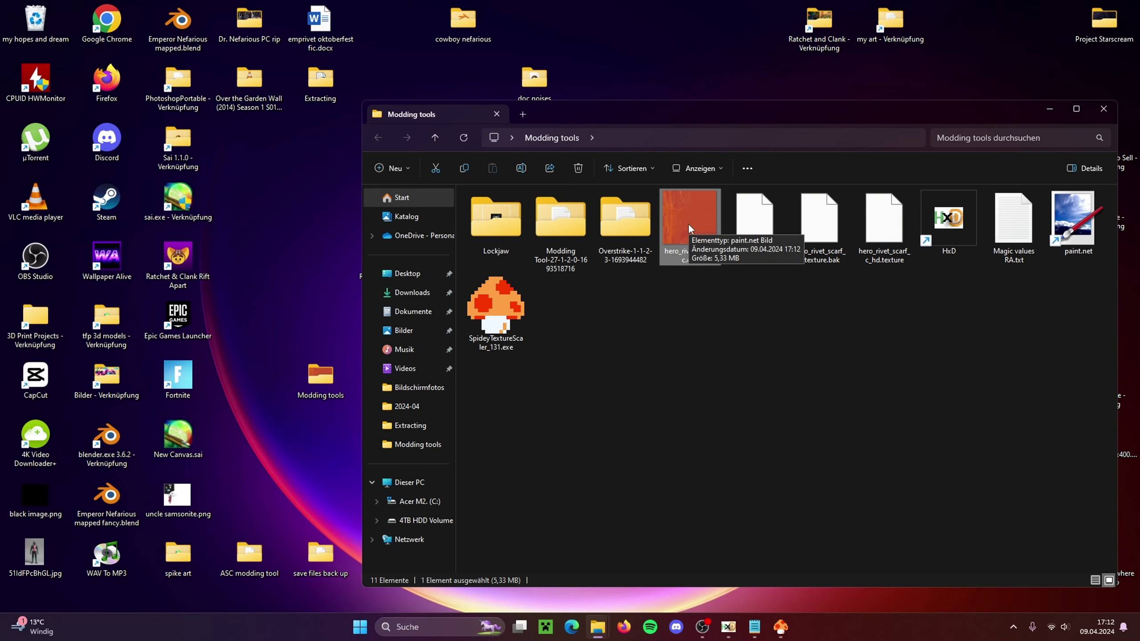
# Launch paint.net and open hero_rivet_scarf_c.dds from the Modding tools folder as an image in it
pyautogui.doubleClick(1084, 227)
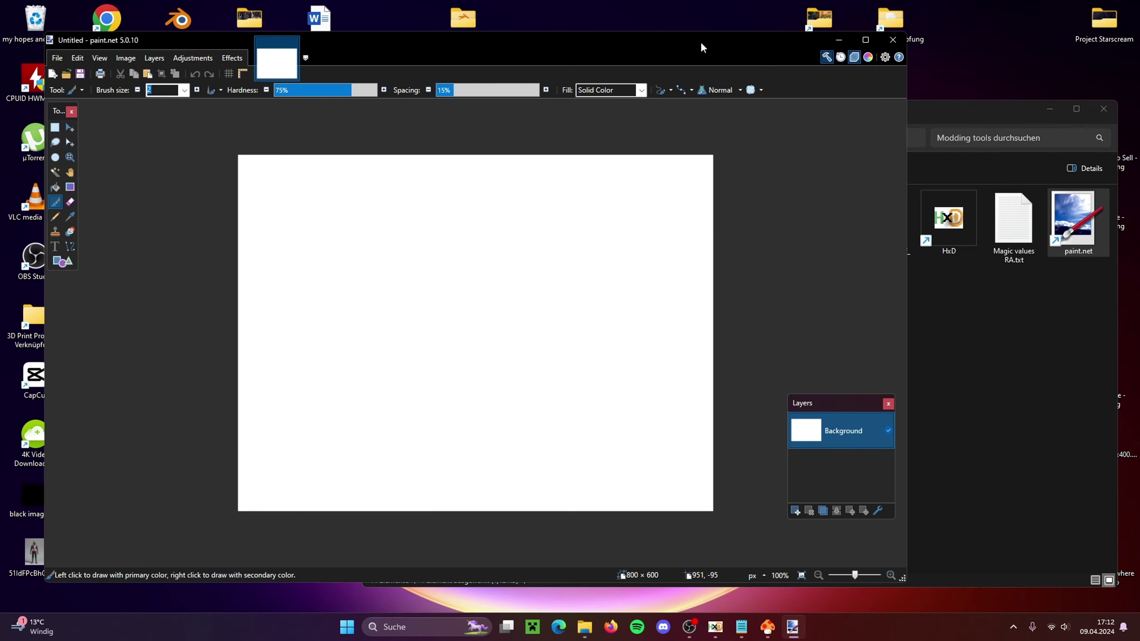
pyautogui.moveTo(702, 43); pyautogui.dragTo(657, 30)
pyautogui.moveTo(918, 109); pyautogui.dragTo(985, 109)
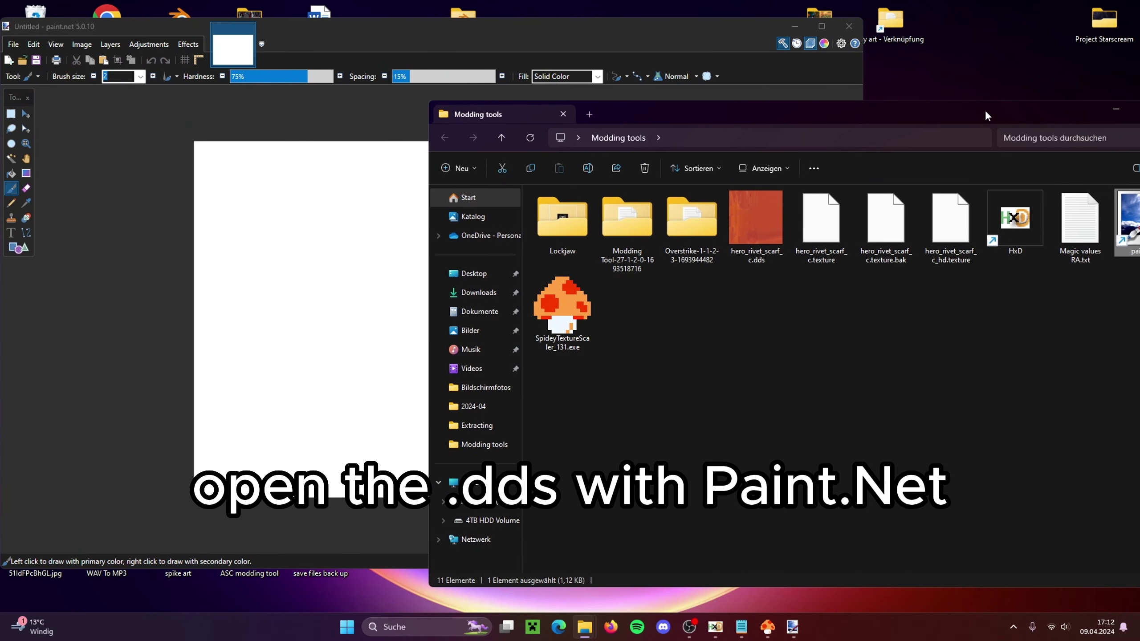
pyautogui.moveTo(767, 226); pyautogui.dragTo(379, 260)
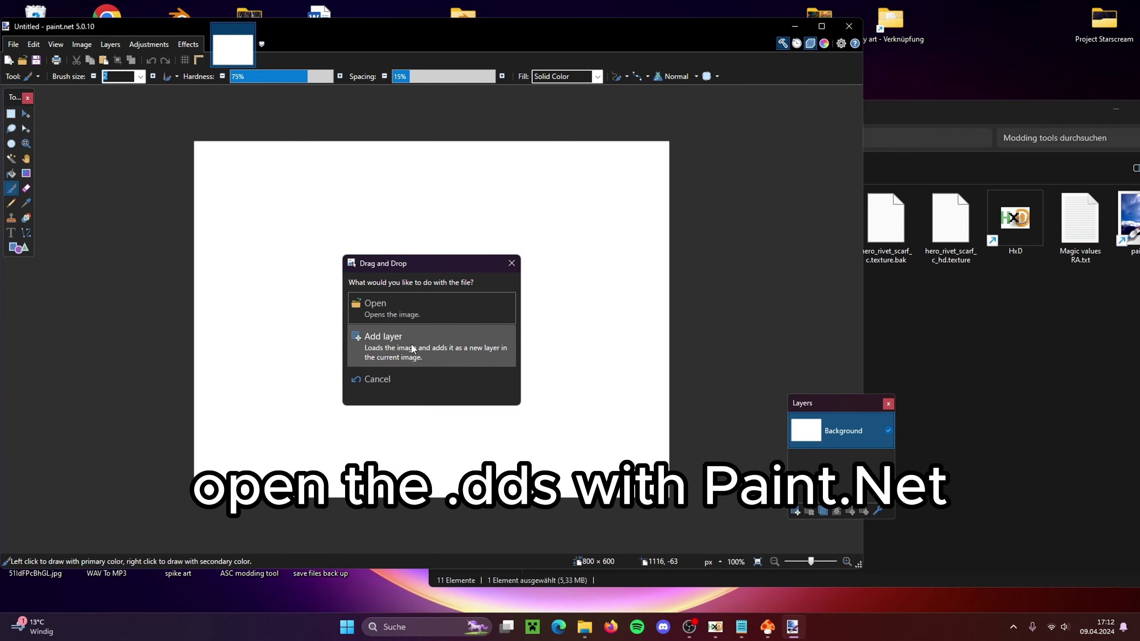
pyautogui.click(407, 311)
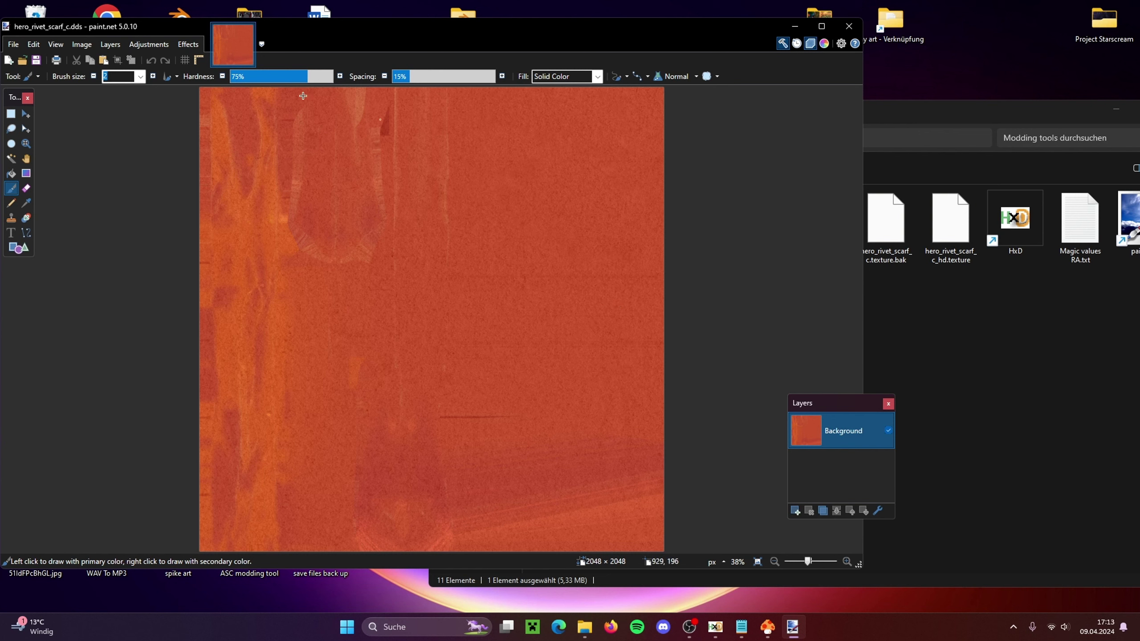
# Save the scarf image as hero_rivet_scarf_c.png in the Modding tools folder with auto-detected bit depth, and close paint.net
pyautogui.click(9, 46)
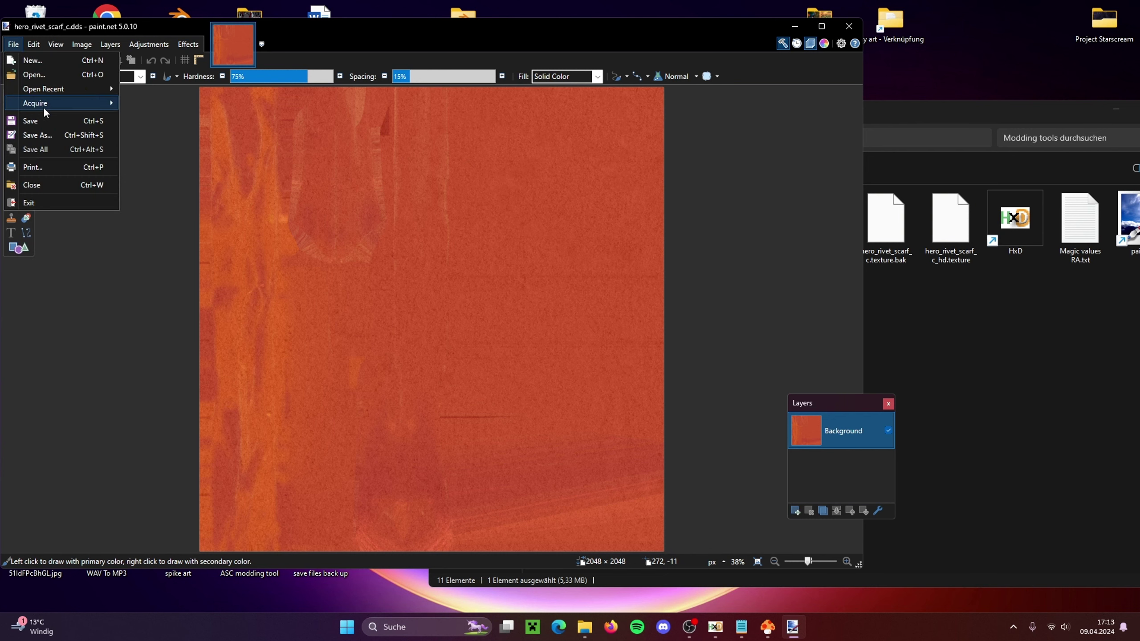
pyautogui.click(59, 134)
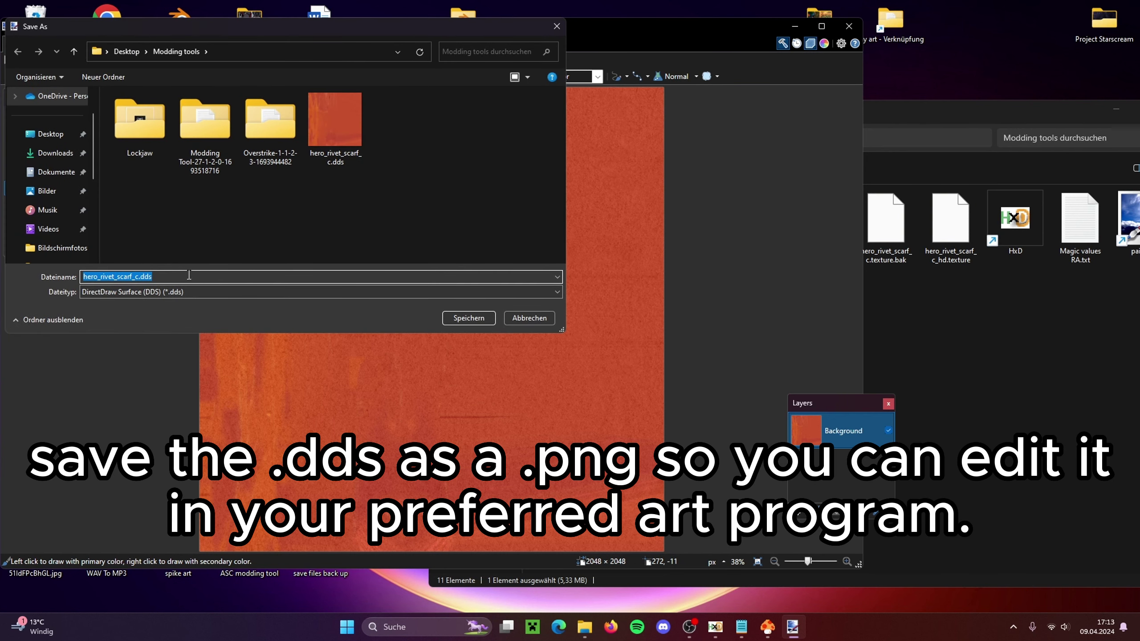
pyautogui.click(184, 291)
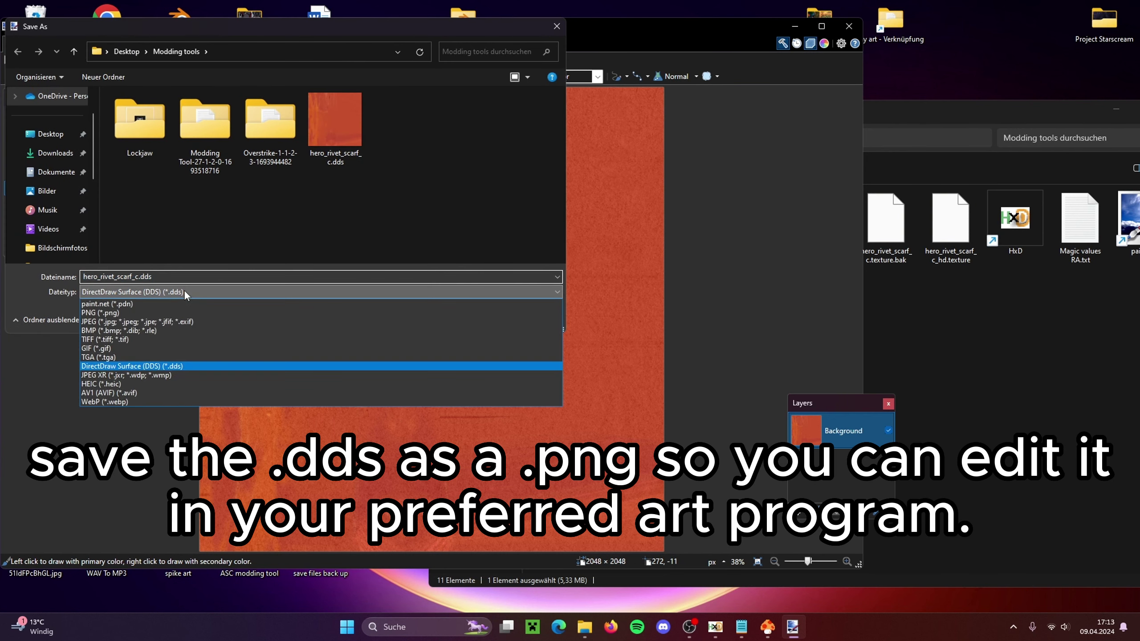
pyautogui.click(127, 313)
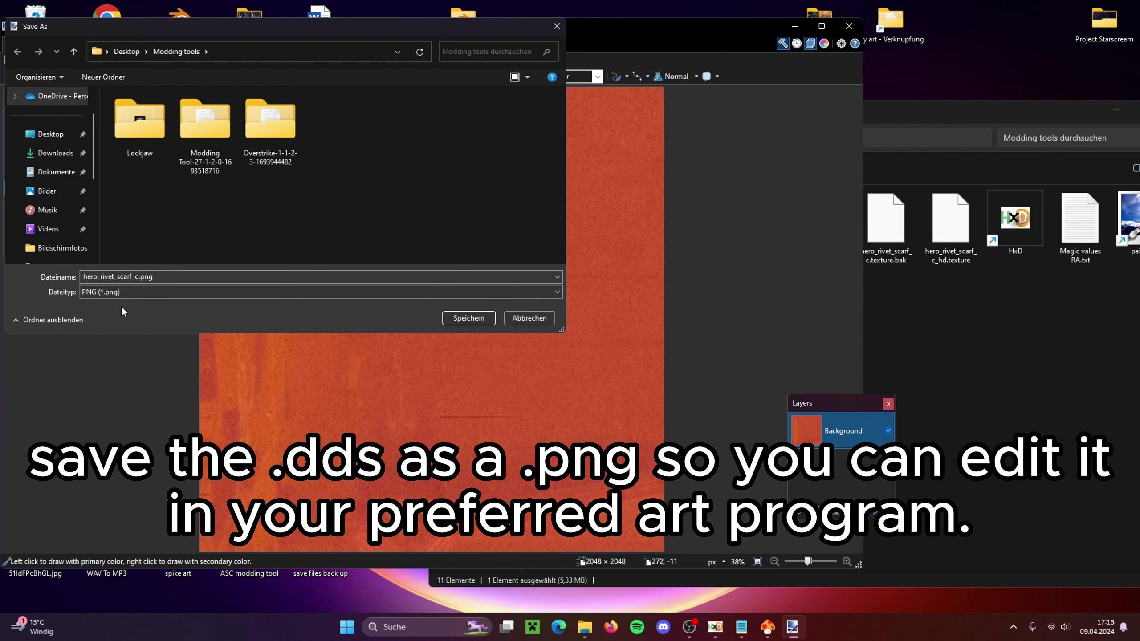
pyautogui.click(468, 317)
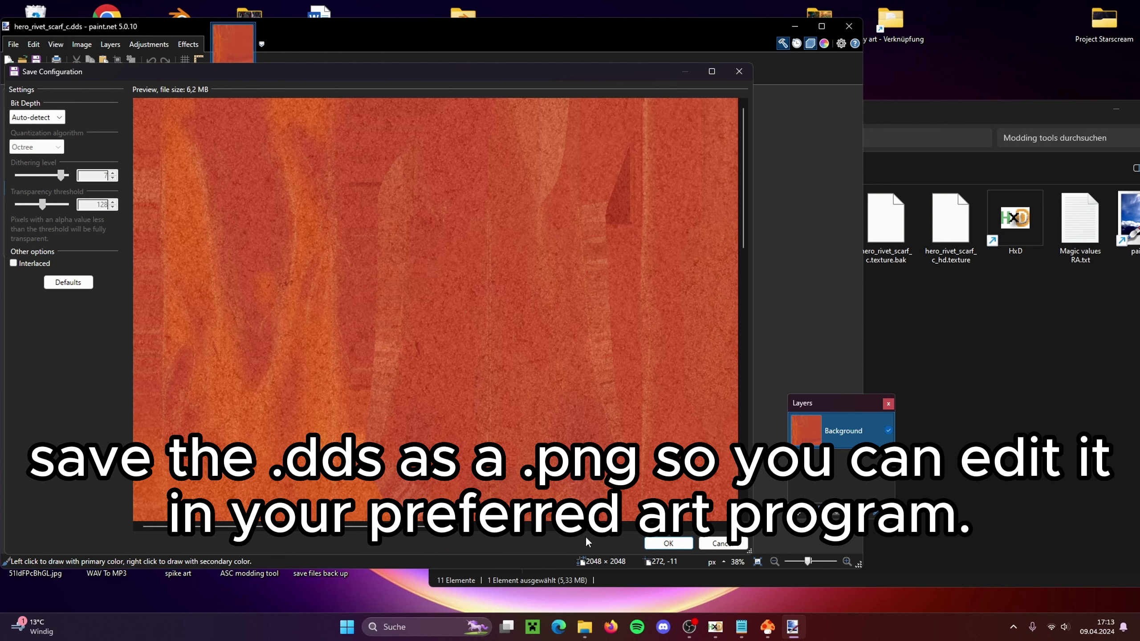
pyautogui.click(668, 544)
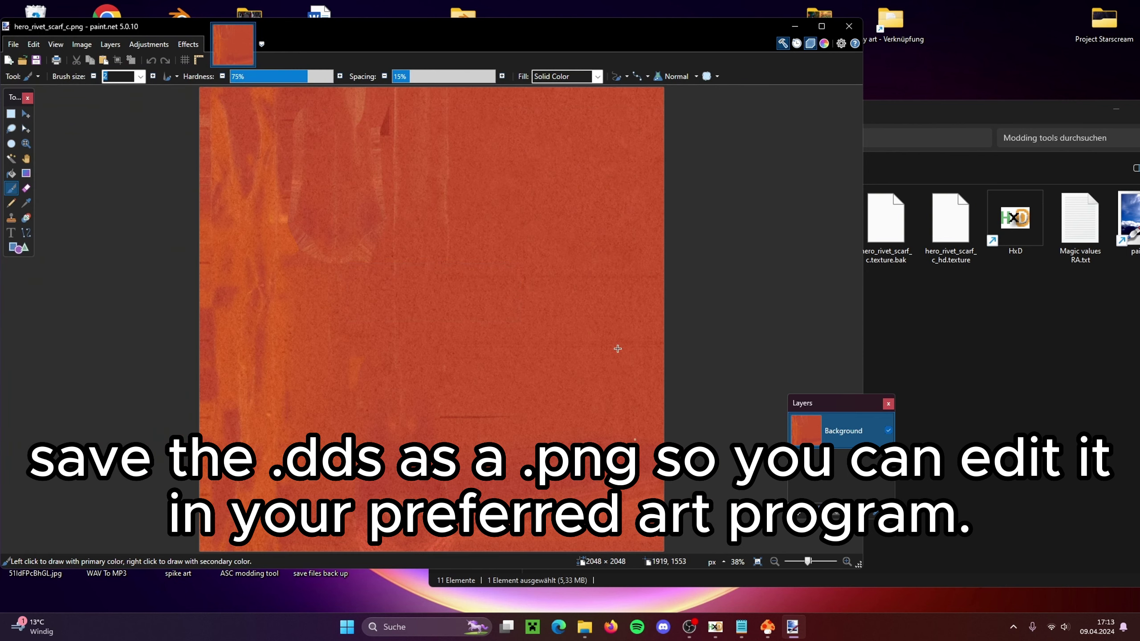
pyautogui.click(848, 26)
pyautogui.moveTo(905, 112)
pyautogui.mouseDown()
pyautogui.moveTo(809, 94)
pyautogui.moveTo(741, 105)
pyautogui.mouseUp()
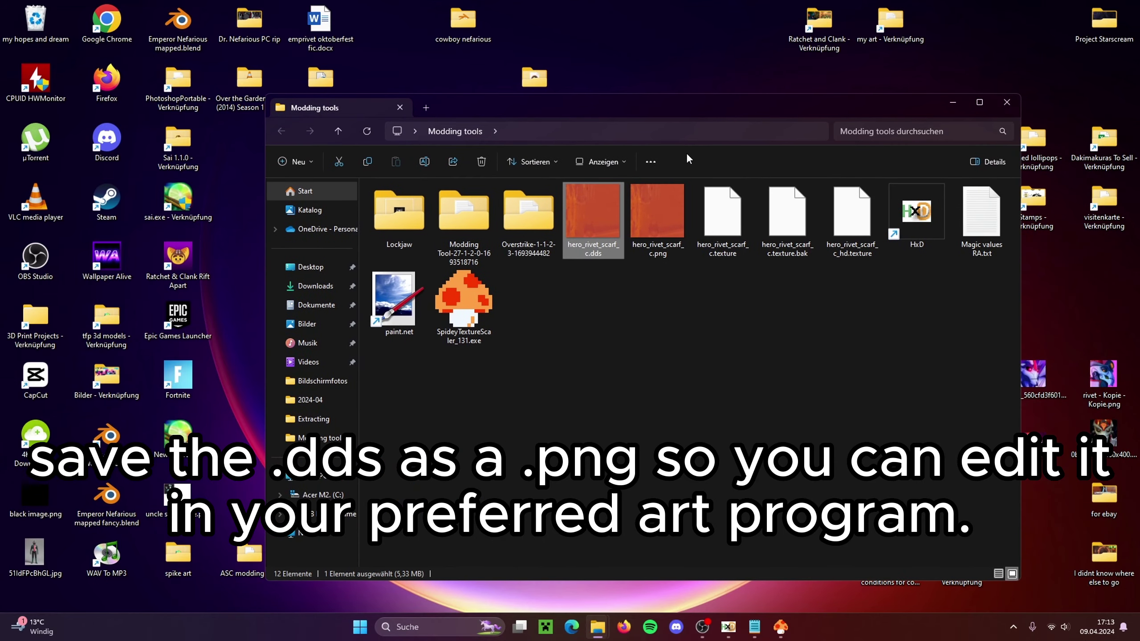
# Preview hero_rivet_scarf_c.png in the image viewer and close the viewer
pyautogui.click(665, 214)
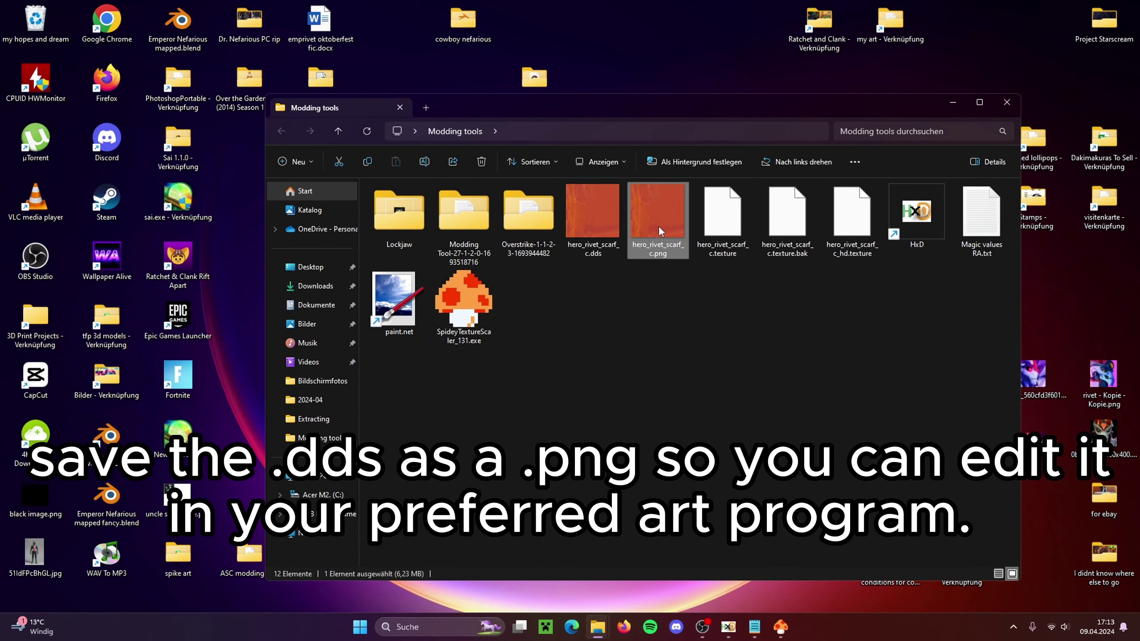
pyautogui.rightClick(658, 225)
pyautogui.doubleClick(655, 205)
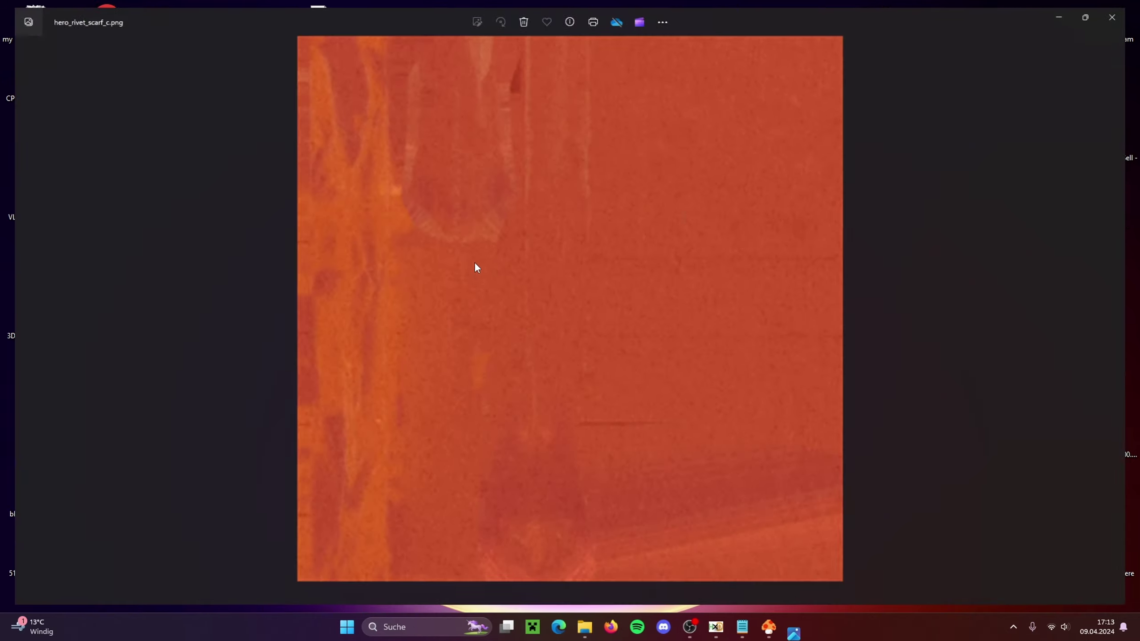
pyautogui.click(1122, 9)
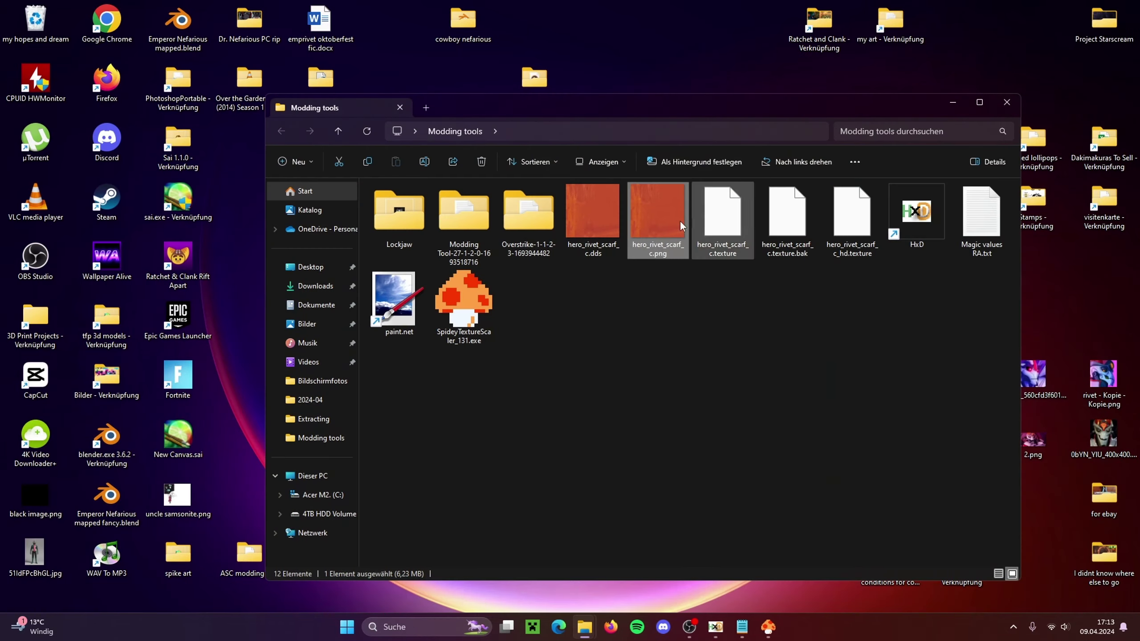
# Open hero_rivet_scarf_c.png from the Modding tools folder in PaintTool SAI
pyautogui.rightClick(650, 221)
pyautogui.moveTo(683, 273)
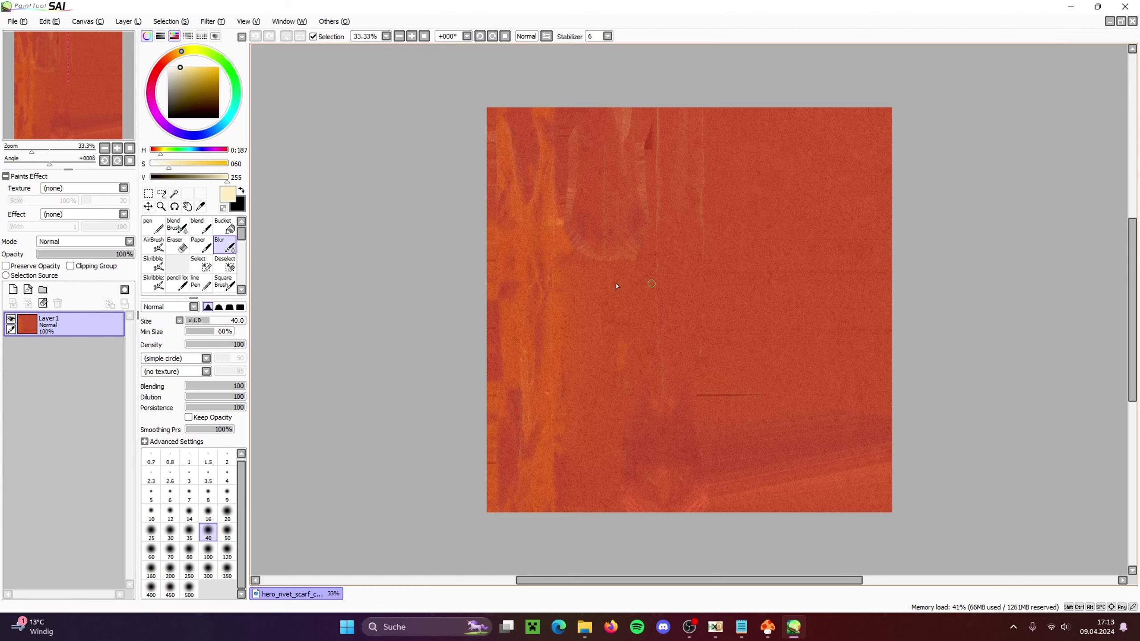
# Shift the scarf texture's hue by -64 with Hue and Saturation to make it purple, and close PaintTool SAI
pyautogui.click(208, 21)
pyautogui.click(211, 34)
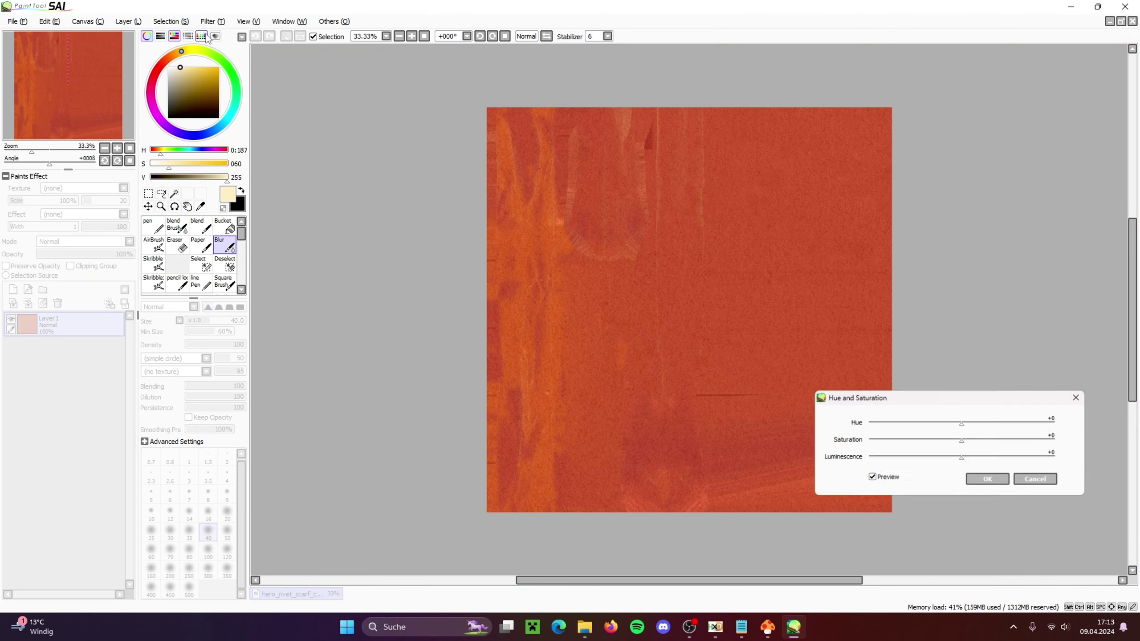
pyautogui.moveTo(961, 423); pyautogui.dragTo(946, 423)
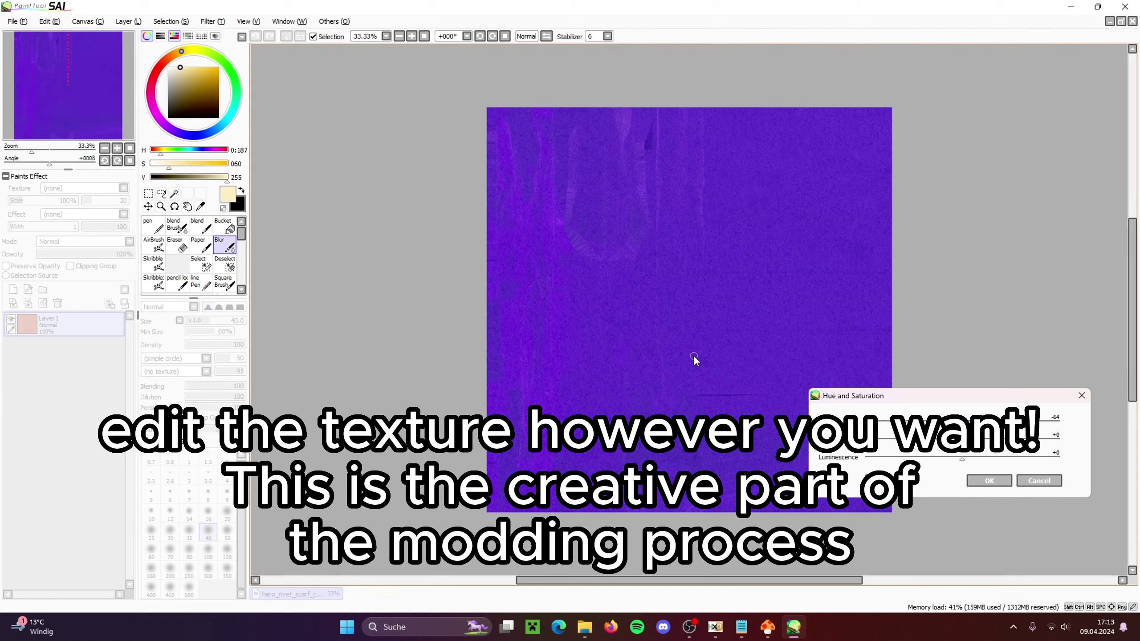
pyautogui.click(987, 482)
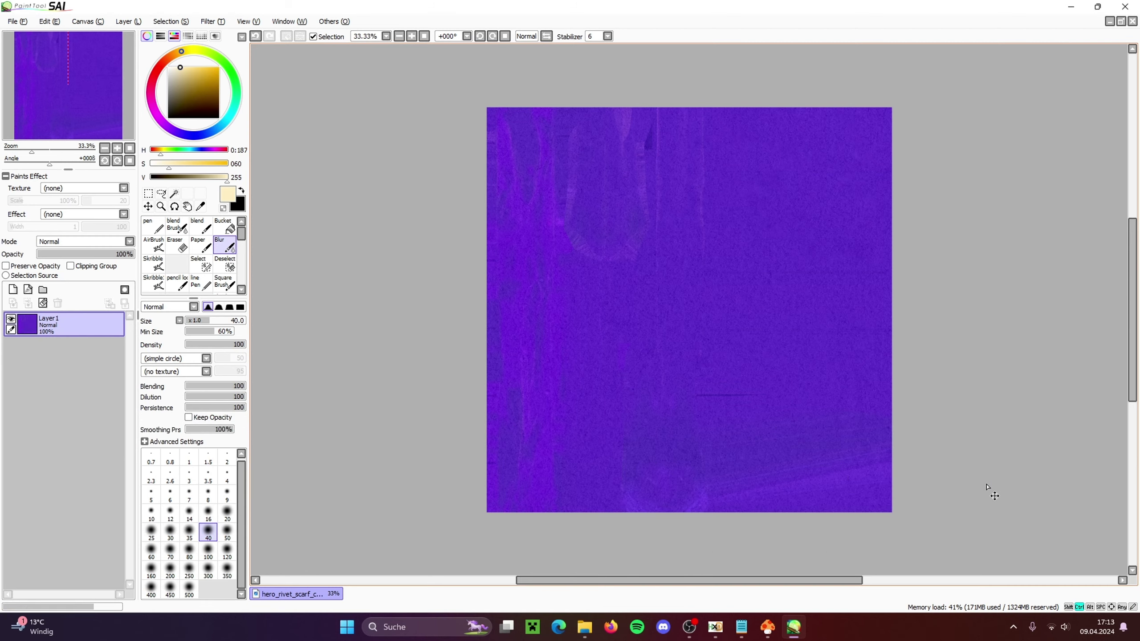
pyautogui.click(1124, 6)
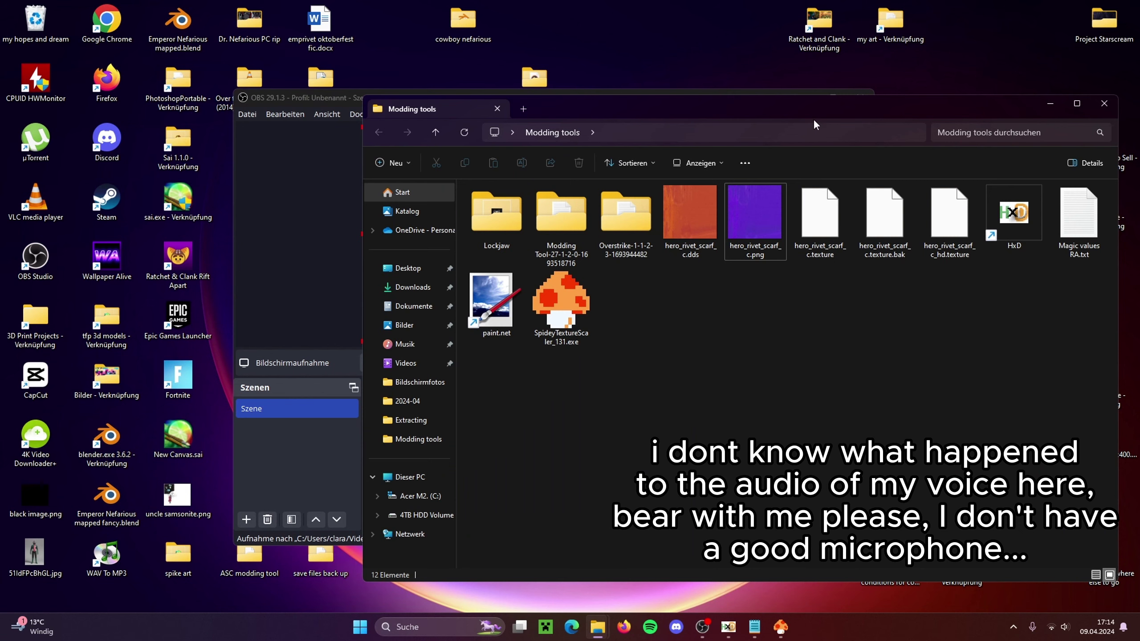
# Open hero_rivet_scarf_c.dds in paint.net and add the edited hero_rivet_scarf_c.png to it as a new layer
pyautogui.moveTo(811, 108); pyautogui.dragTo(824, 119)
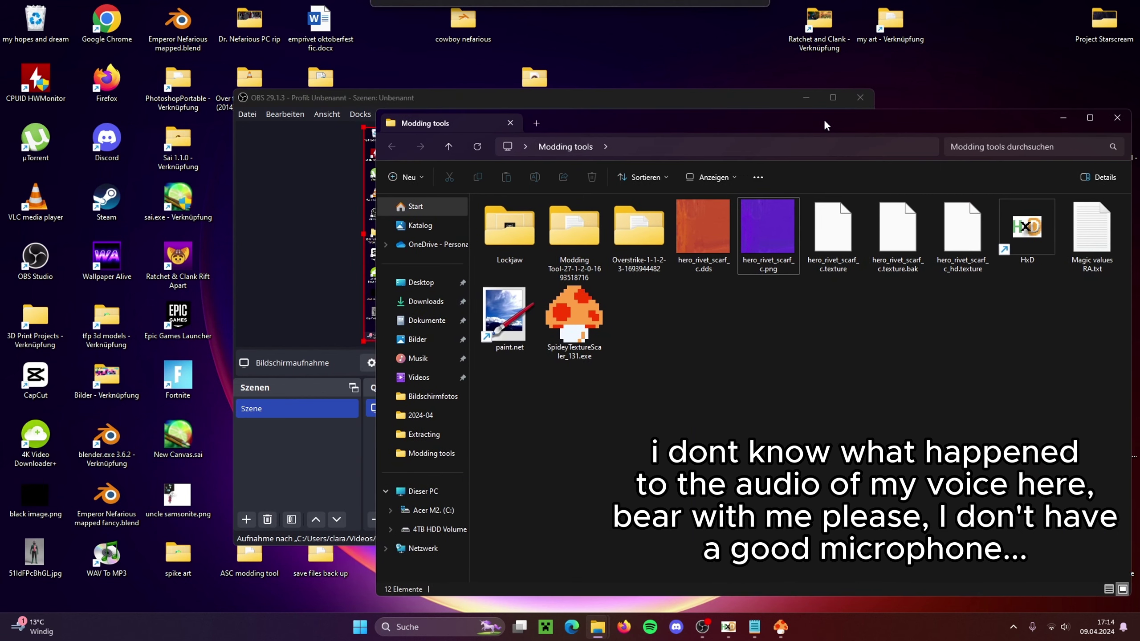
pyautogui.doubleClick(706, 230)
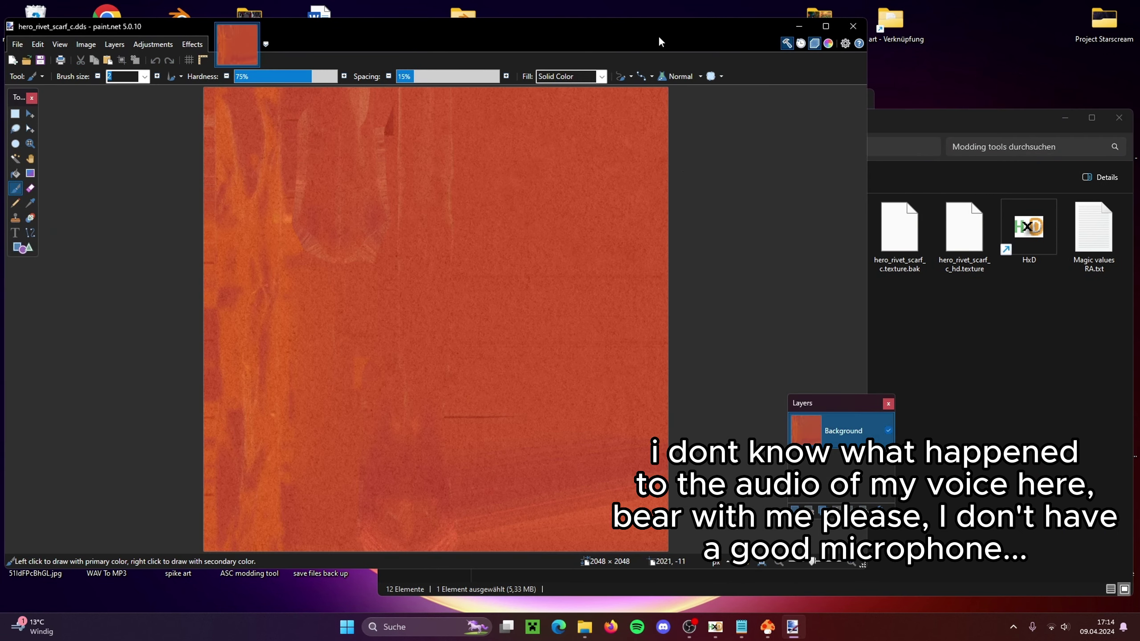
pyautogui.click(894, 119)
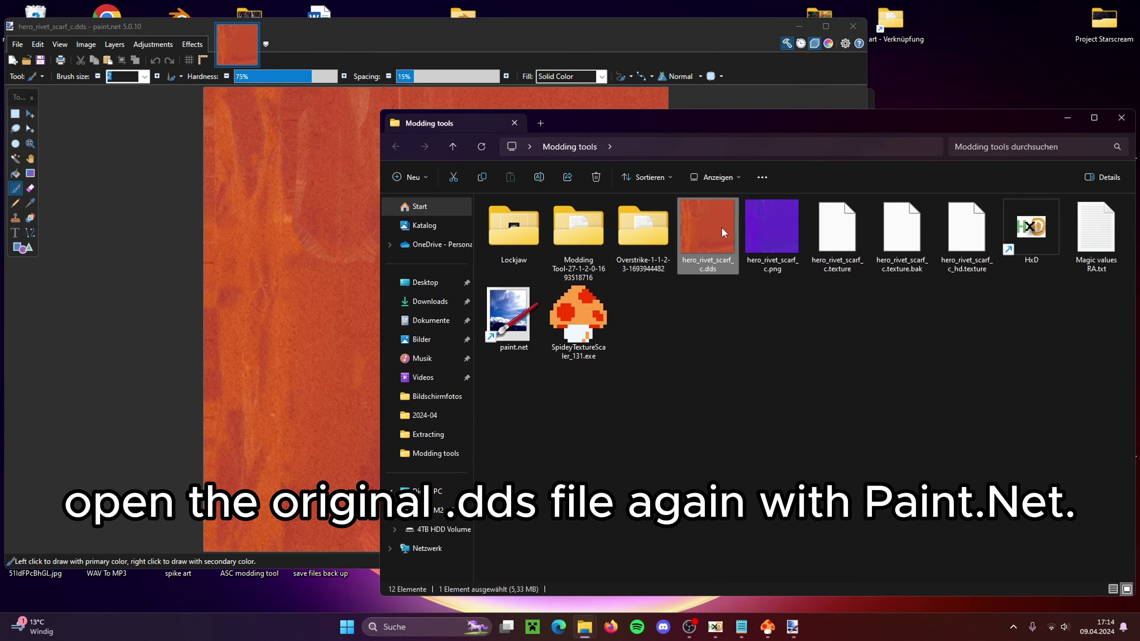
pyautogui.moveTo(769, 227); pyautogui.dragTo(372, 179)
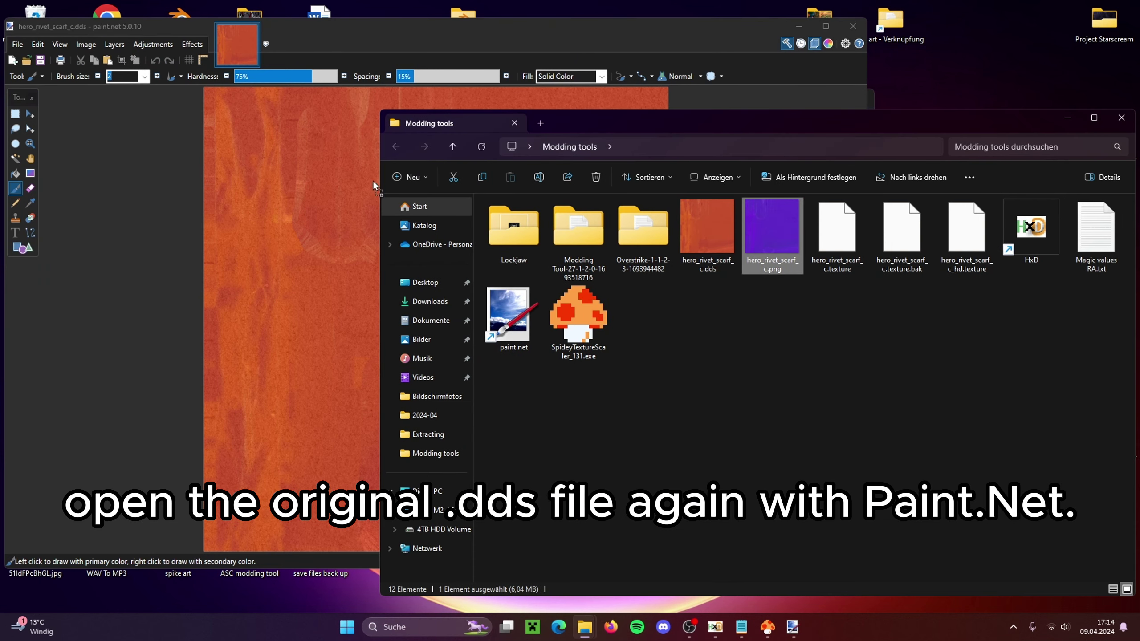
pyautogui.moveTo(309, 224); pyautogui.dragTo(308, 223)
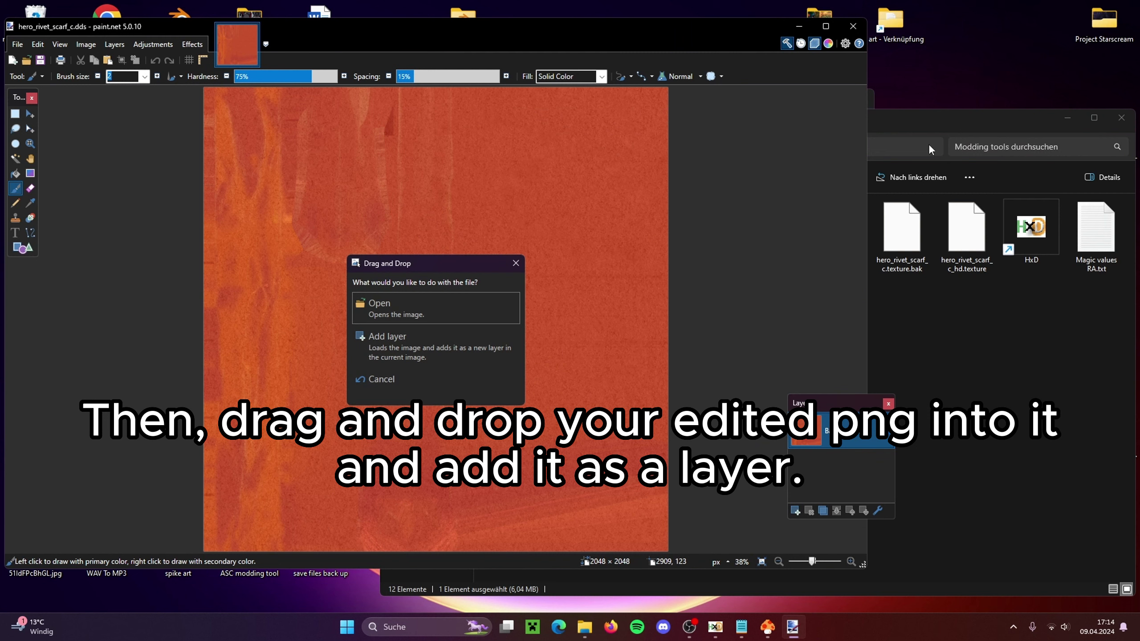
pyautogui.click(927, 123)
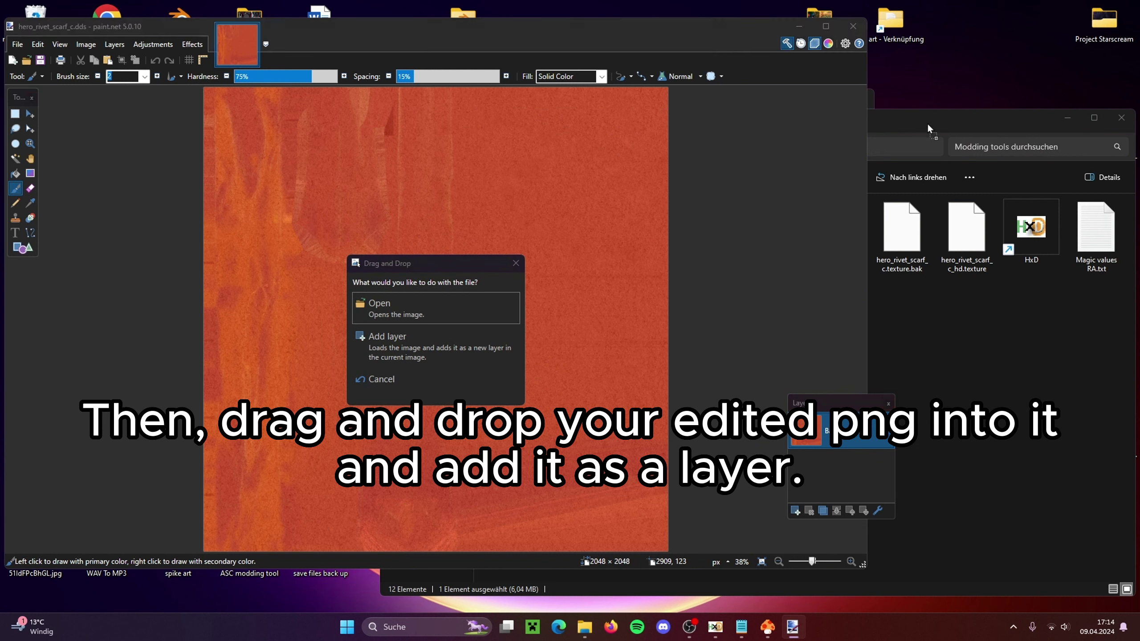
pyautogui.click(460, 342)
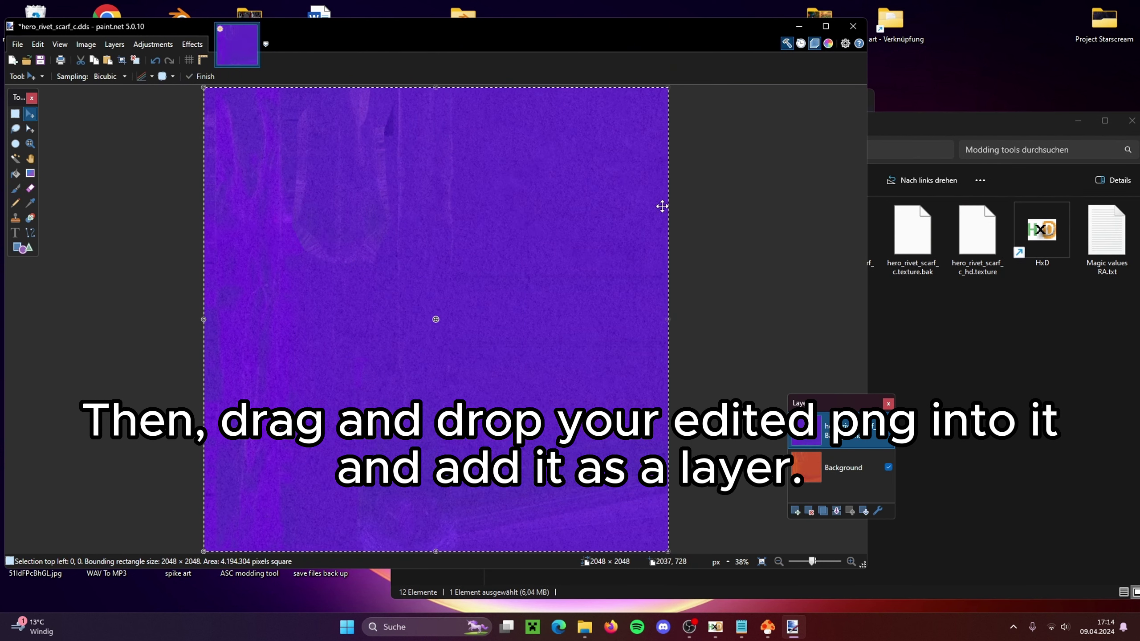
pyautogui.moveTo(596, 39); pyautogui.dragTo(662, 38)
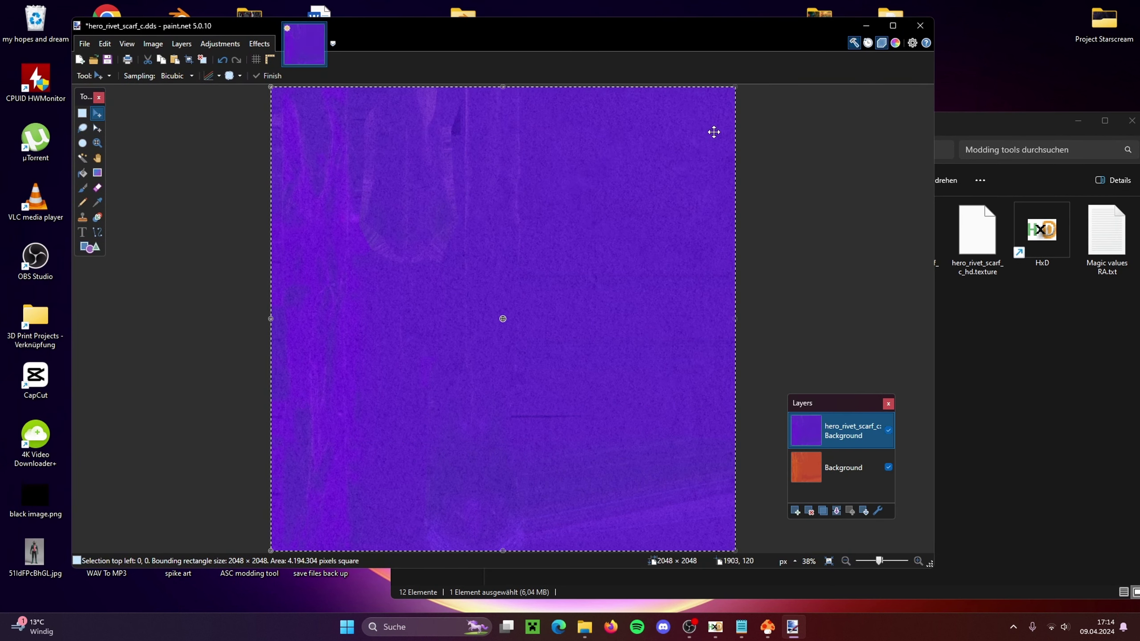
# Save a copy in the Modding tools folder as hero_rivet_scarf_c_modded.dds, using the DirectDraw Surface (DDS) file type
pyautogui.click(91, 44)
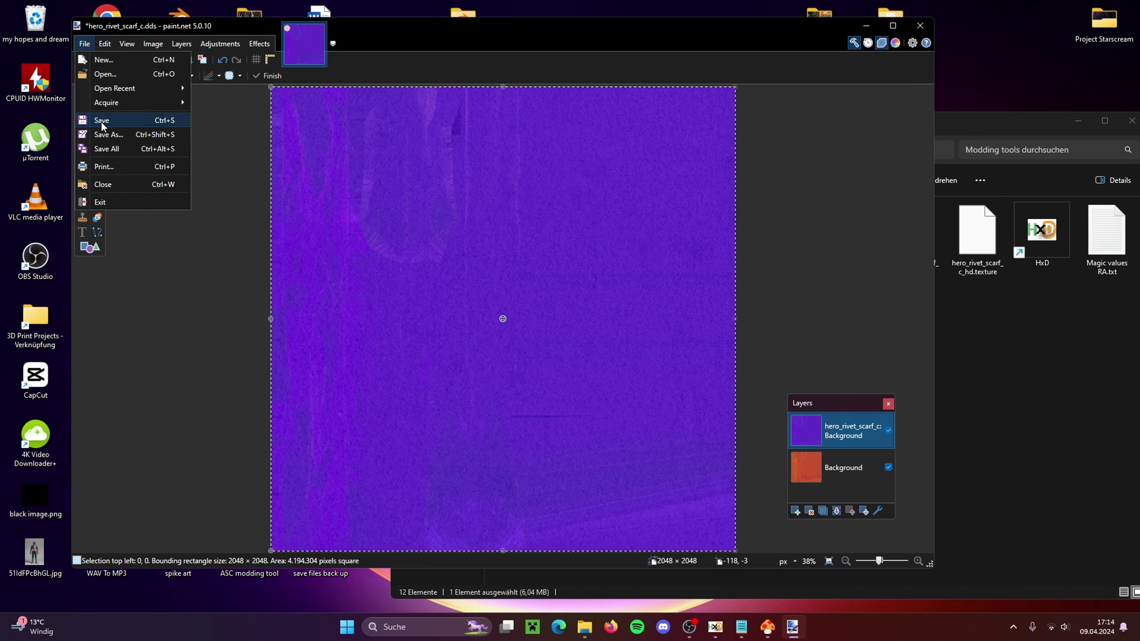
pyautogui.click(102, 138)
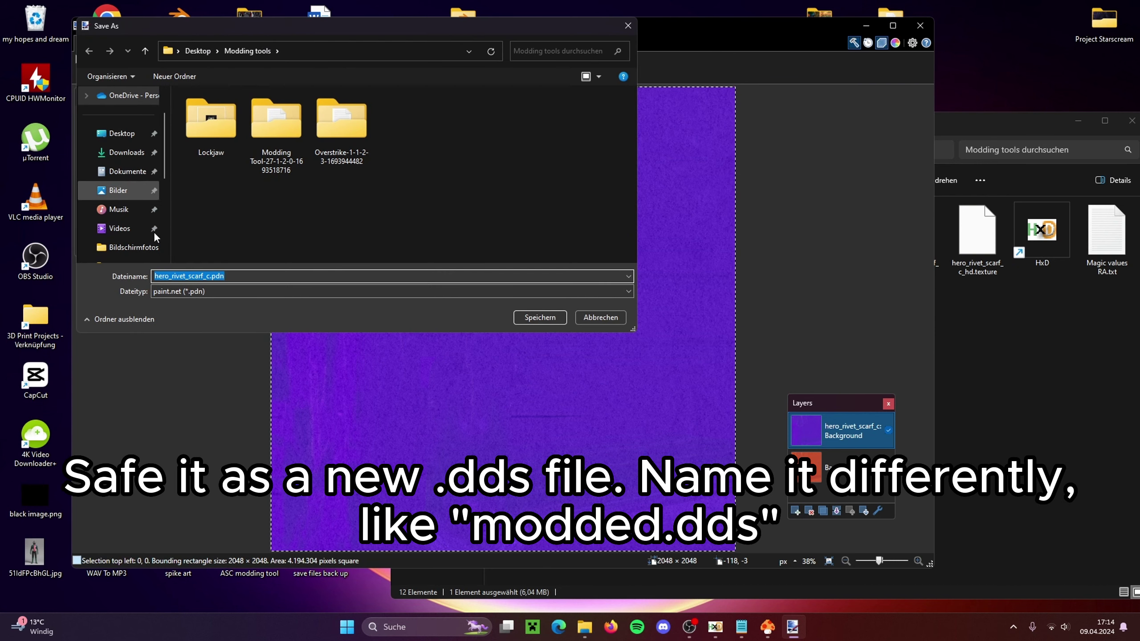
pyautogui.click(176, 292)
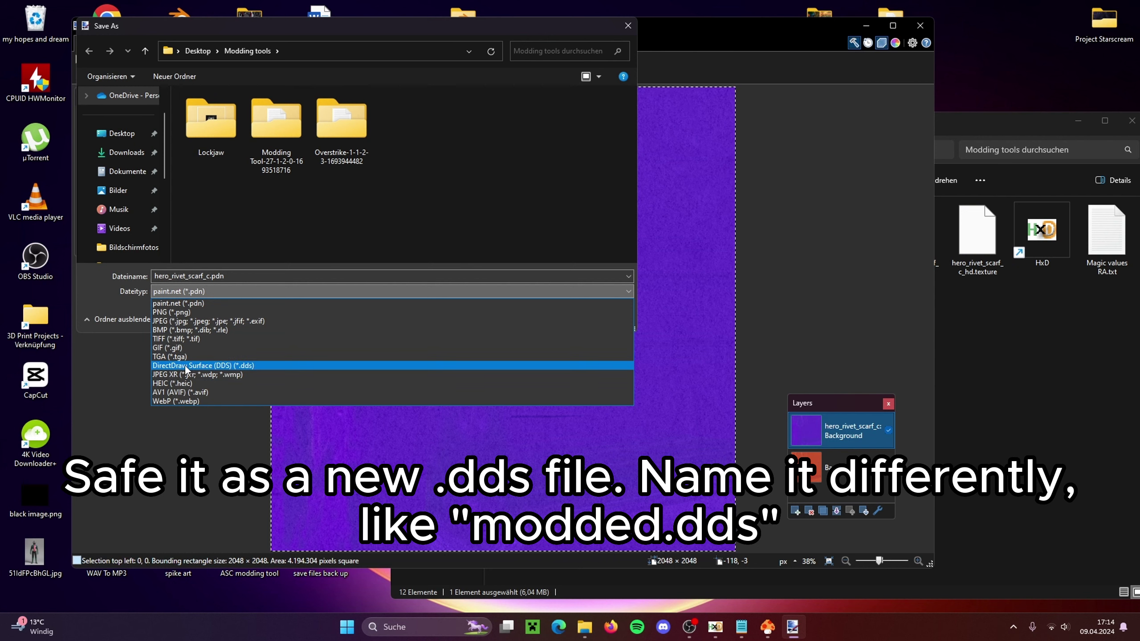
pyautogui.click(217, 366)
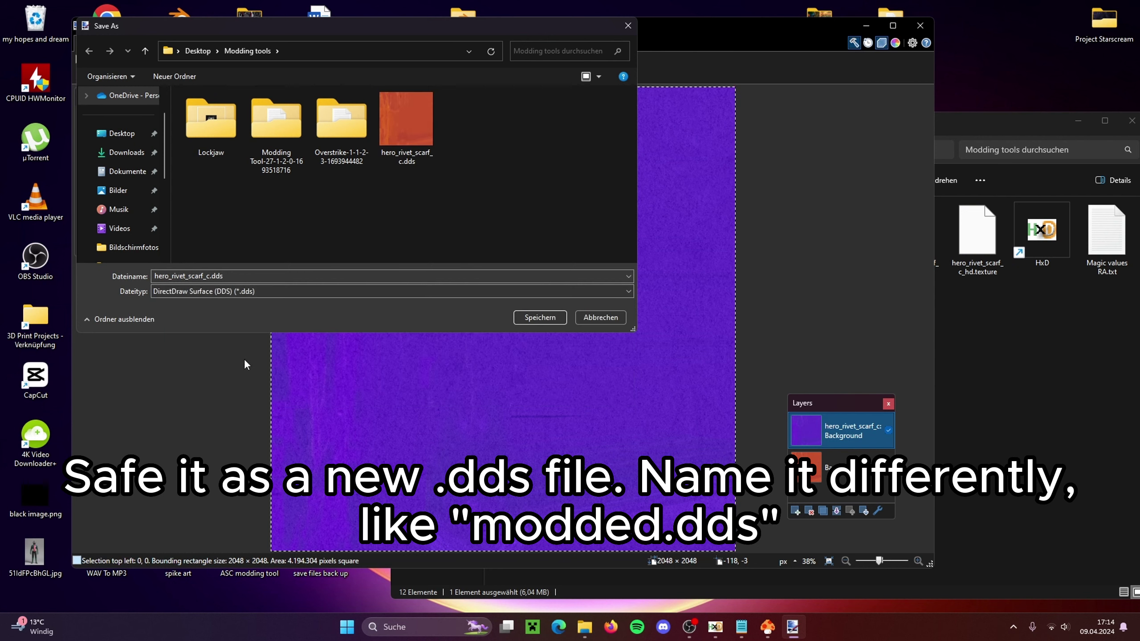
pyautogui.click(537, 317)
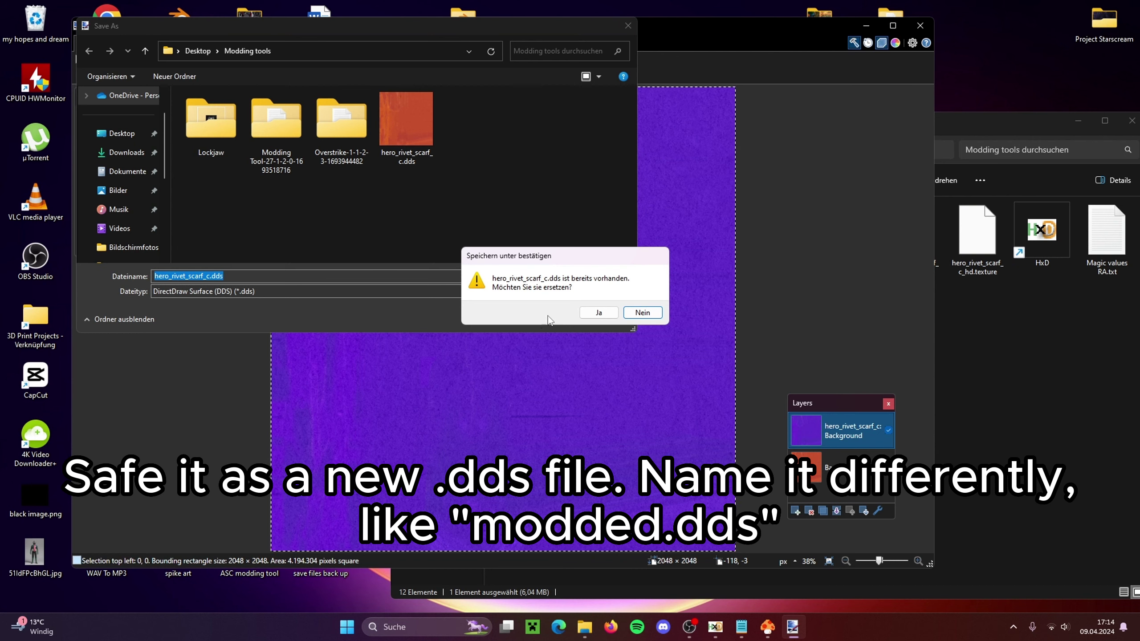
pyautogui.click(642, 313)
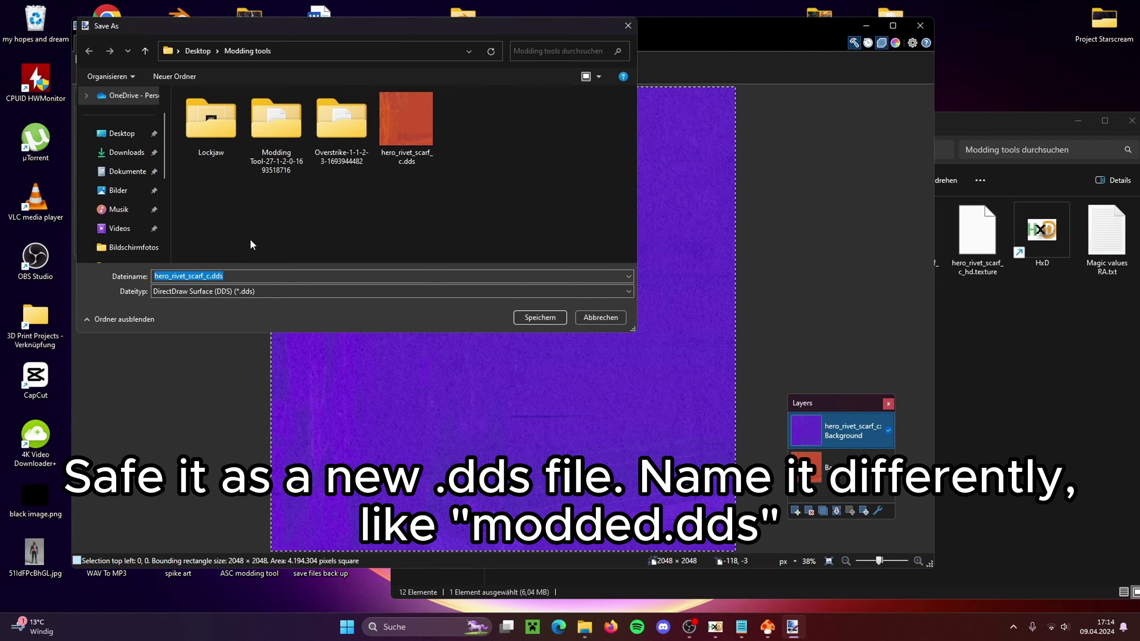
pyautogui.click(209, 276)
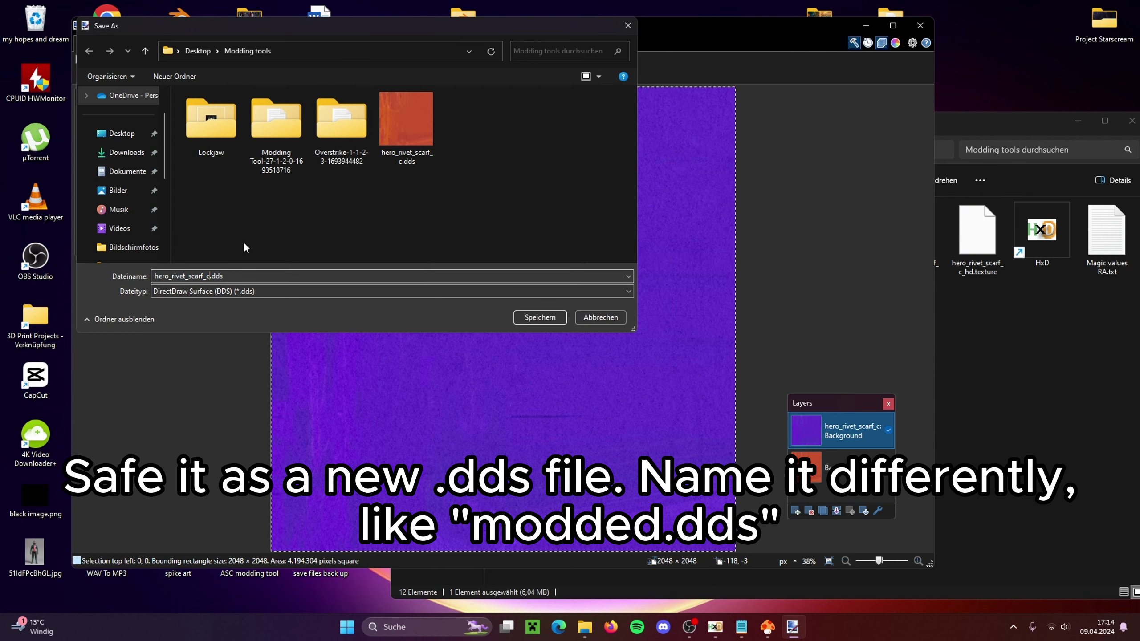
pyautogui.write('_')
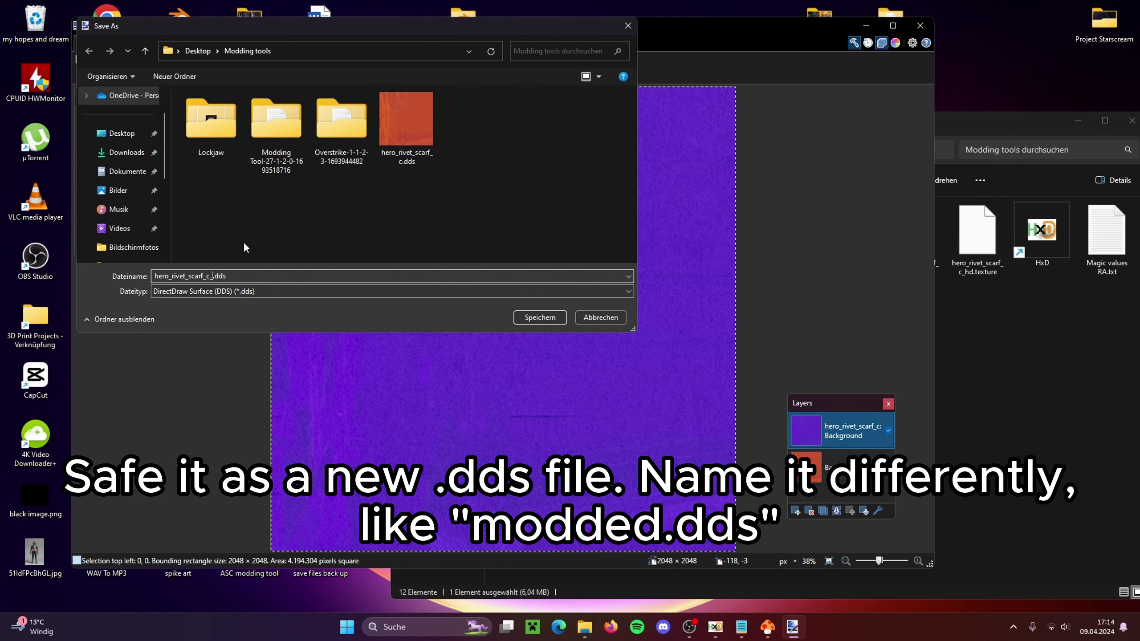
pyautogui.write('modded')
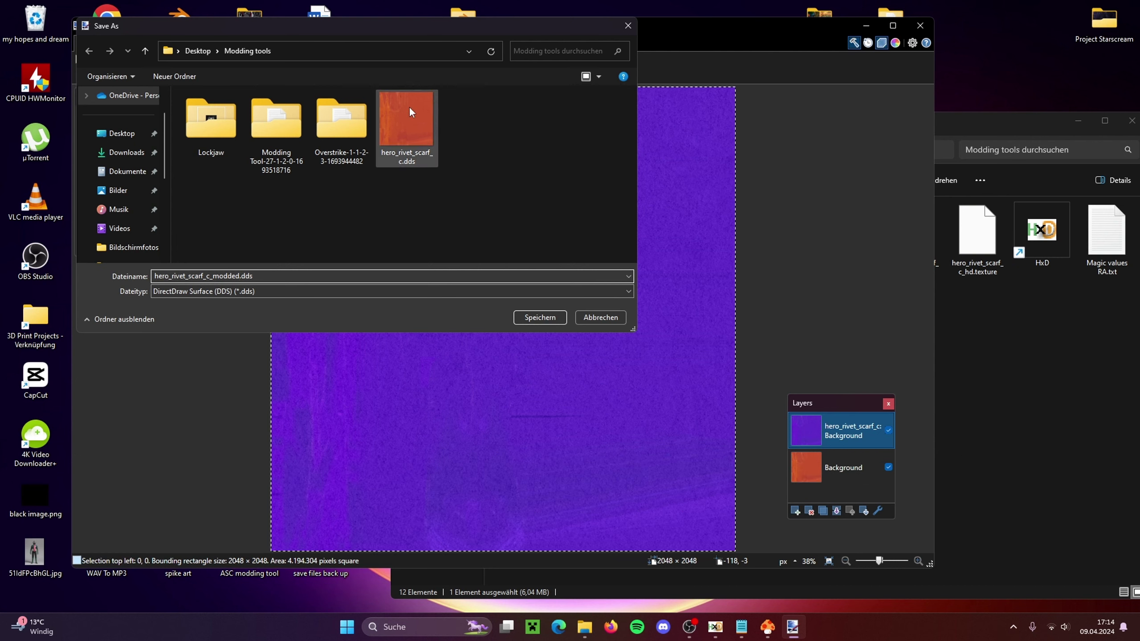
pyautogui.click(538, 318)
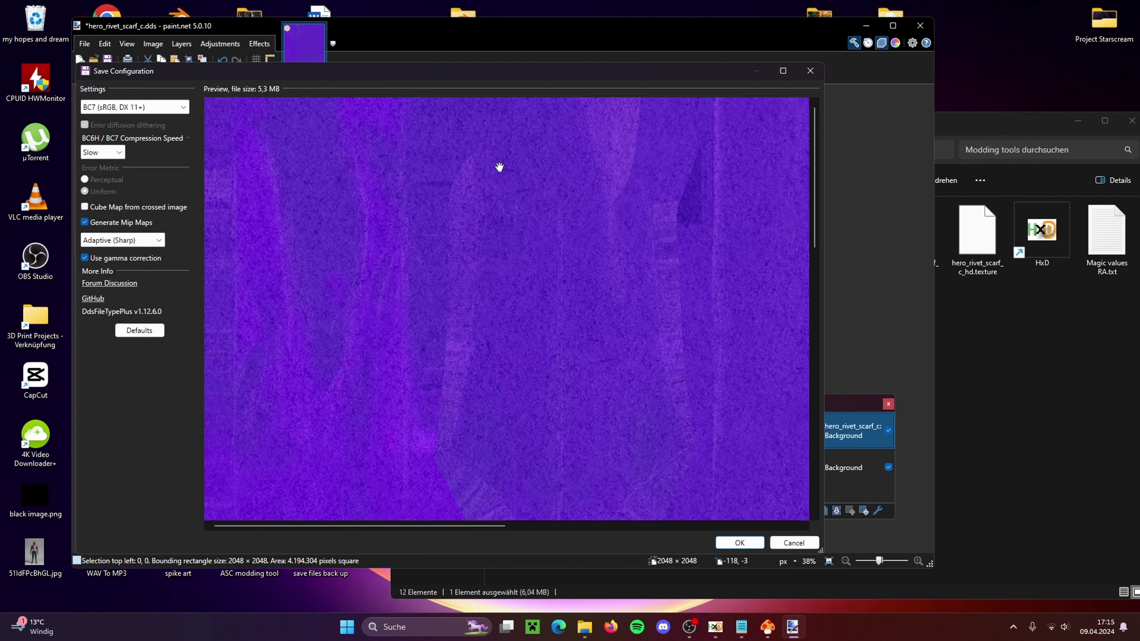
# Choose BC7 (sRGB, DX 11+) as the DDS format and finish saving with the image flattened
pyautogui.click(106, 107)
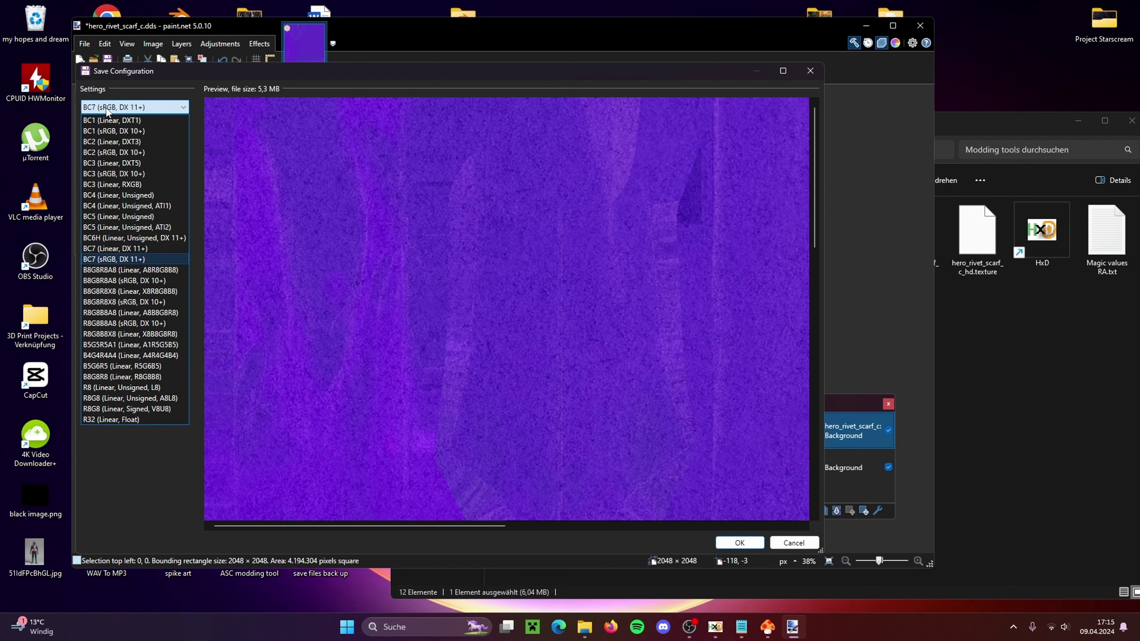
pyautogui.click(106, 108)
pyautogui.moveTo(137, 71); pyautogui.dragTo(210, 85)
pyautogui.click(212, 122)
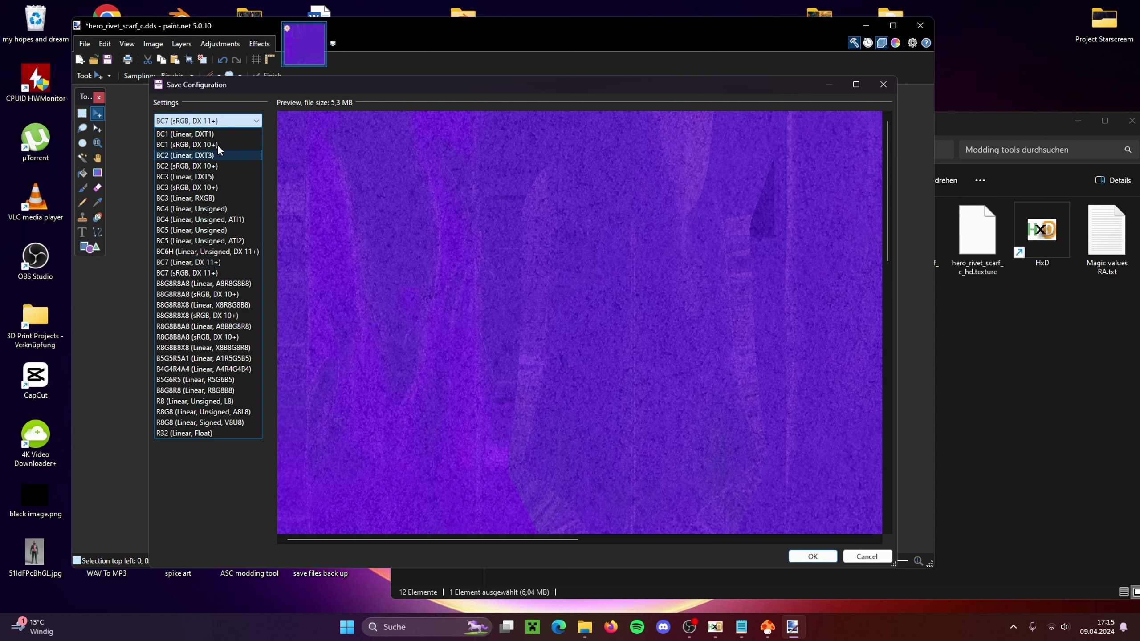
pyautogui.click(181, 273)
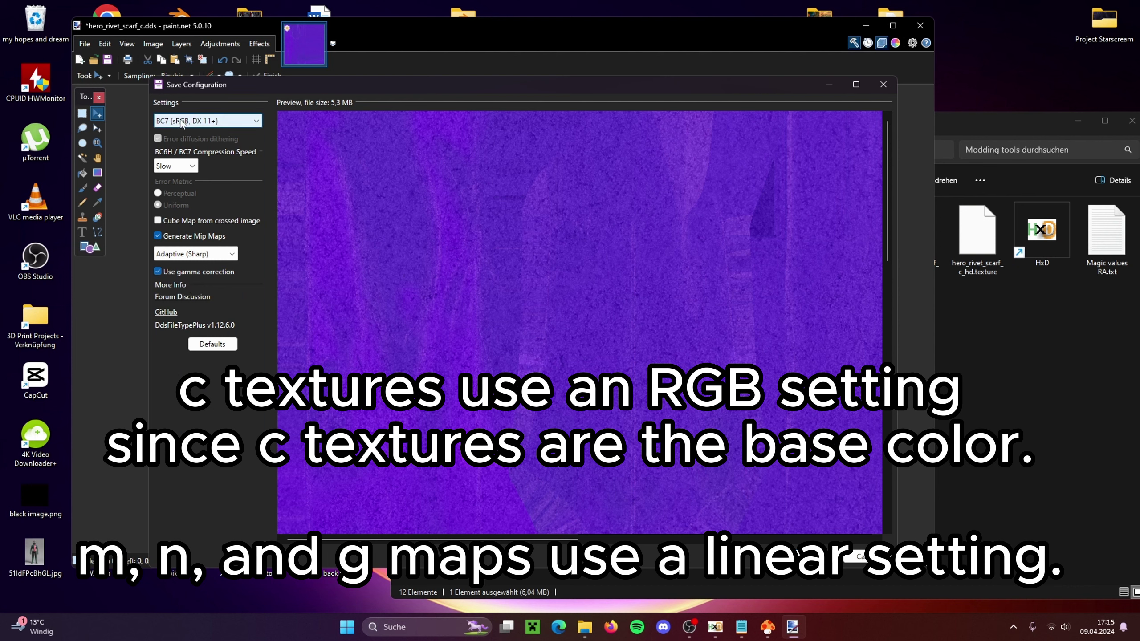
pyautogui.click(209, 121)
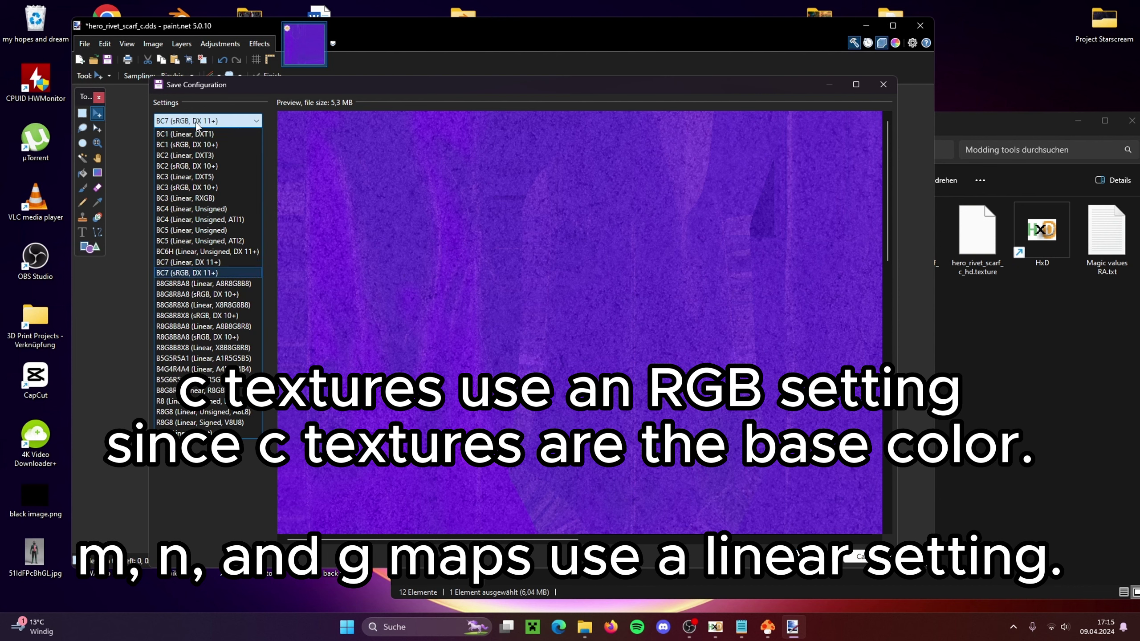
pyautogui.click(187, 273)
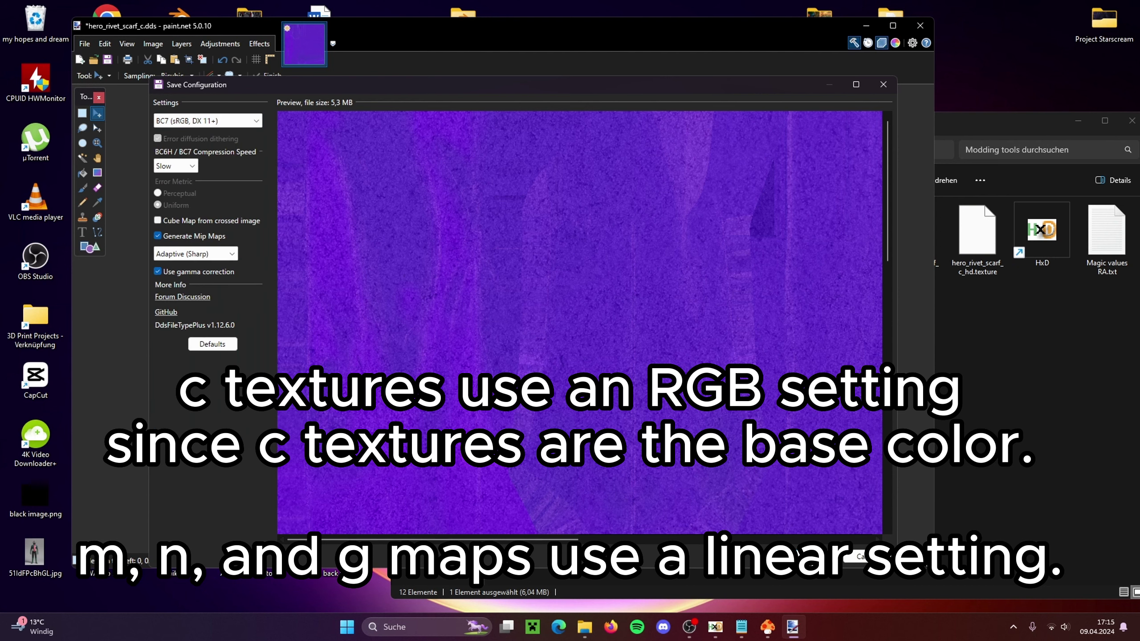
pyautogui.click(821, 556)
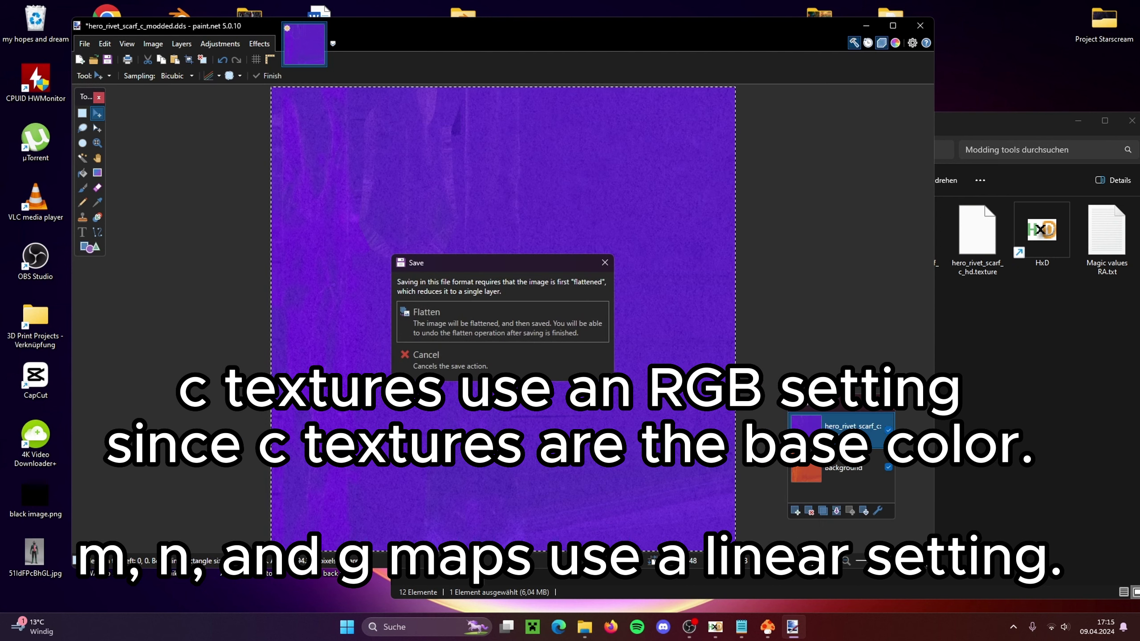
pyautogui.click(520, 324)
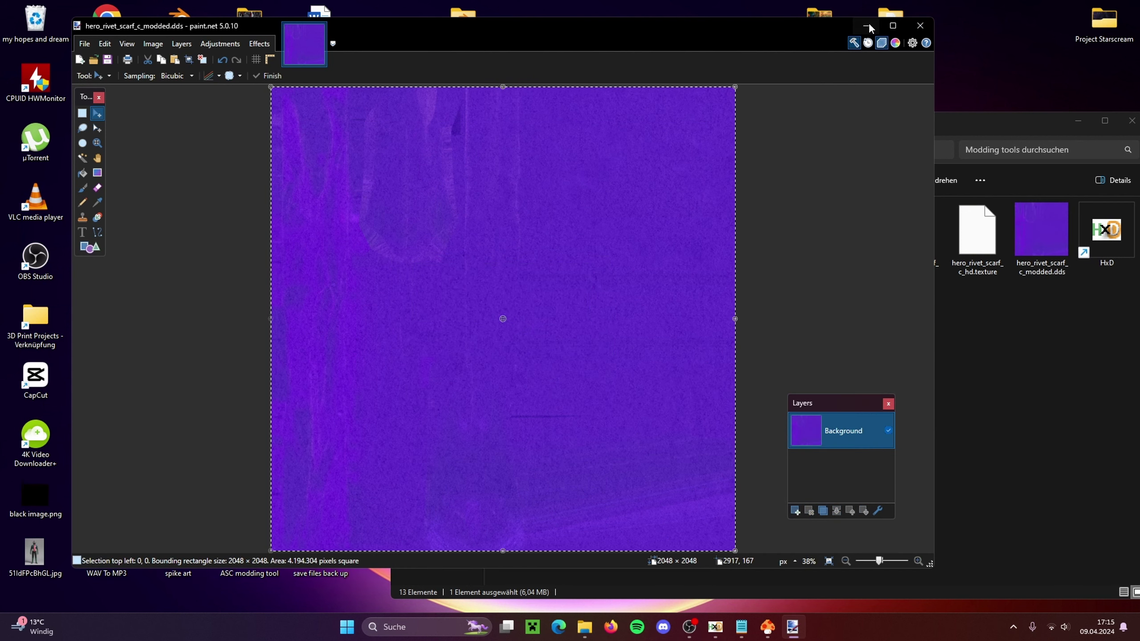
# Switch to SpideyTextureScaler, widen its window and check the source texture's format in the table
pyautogui.click(867, 26)
pyautogui.click(767, 627)
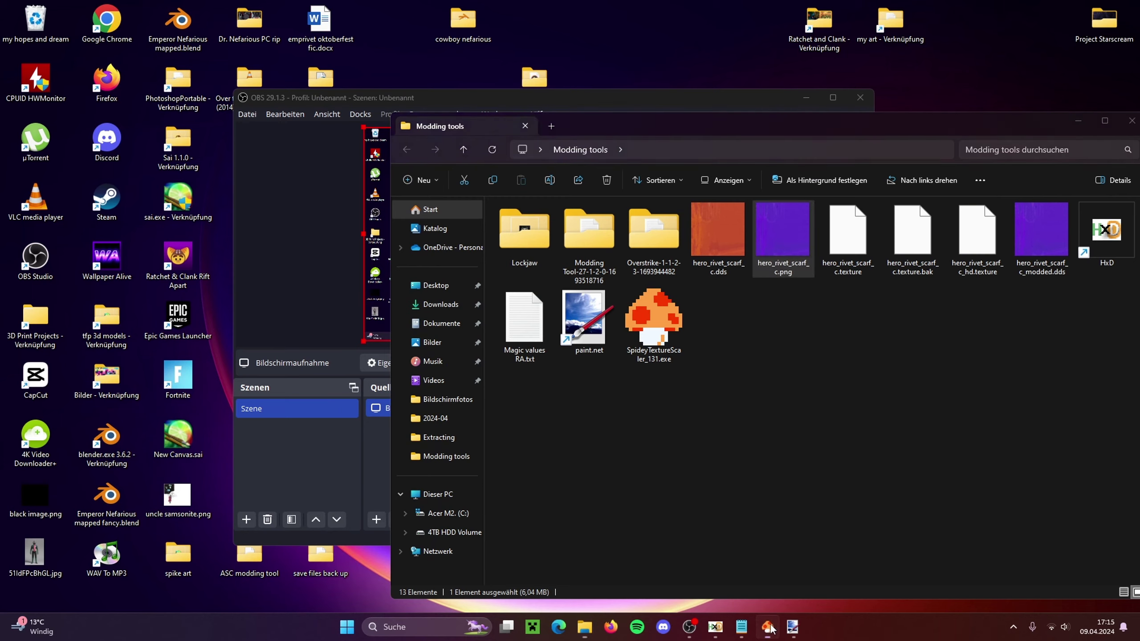
pyautogui.moveTo(382, 105); pyautogui.dragTo(444, 130)
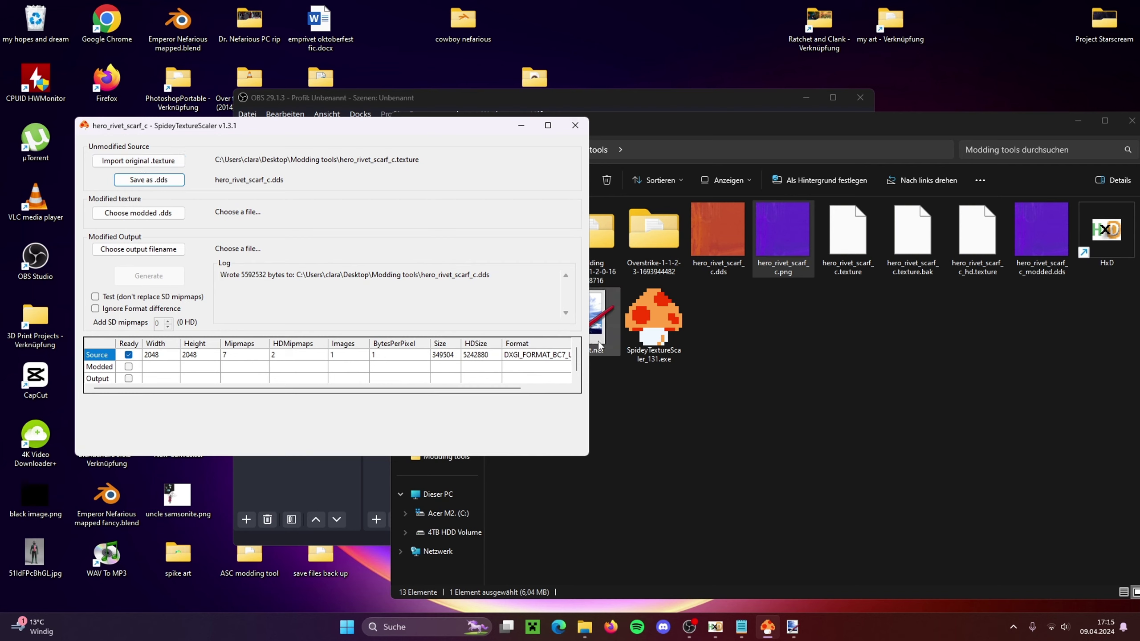
pyautogui.moveTo(592, 346); pyautogui.dragTo(682, 355)
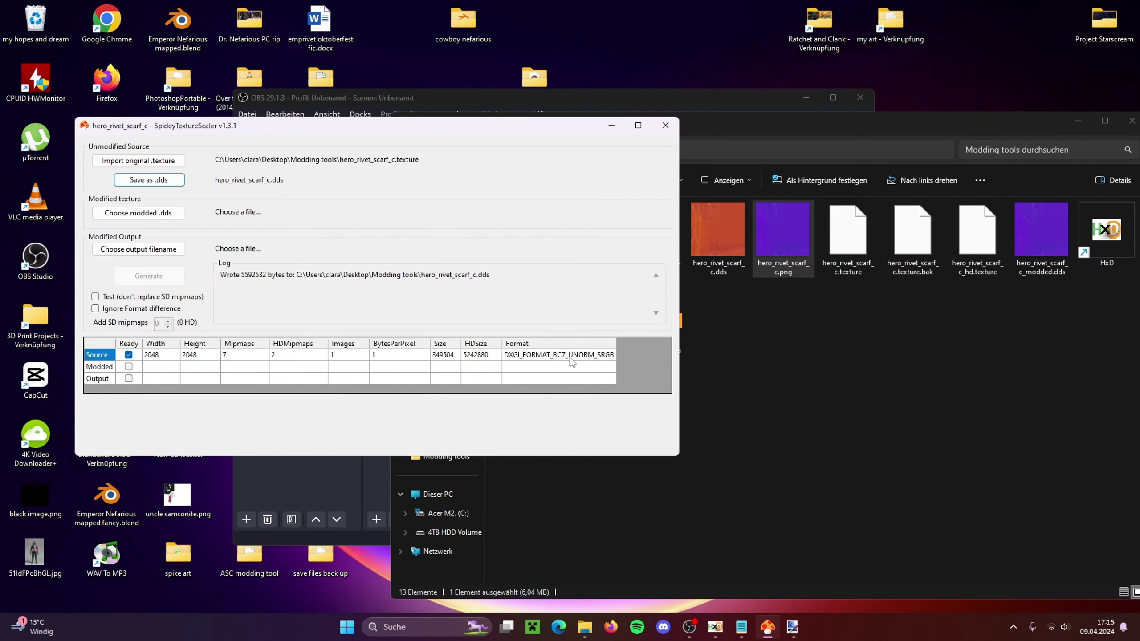
pyautogui.click(510, 360)
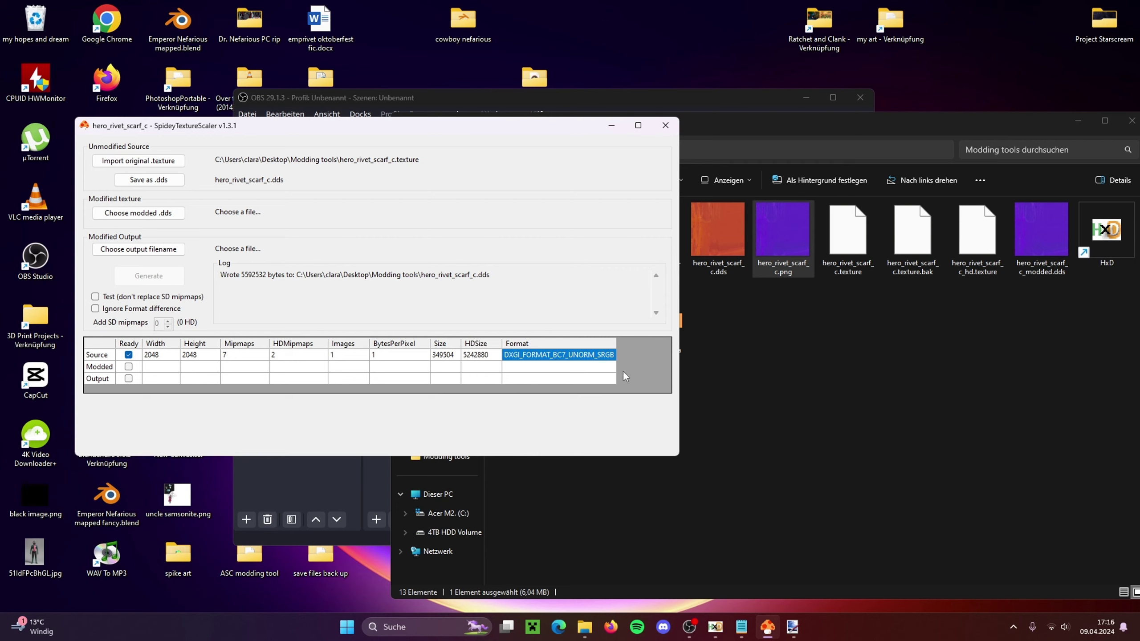
# Switch to paint.net, review the DDS format options for hero_rivet_scarf_c_modded.dds without saving again, and close the program
pyautogui.click(792, 626)
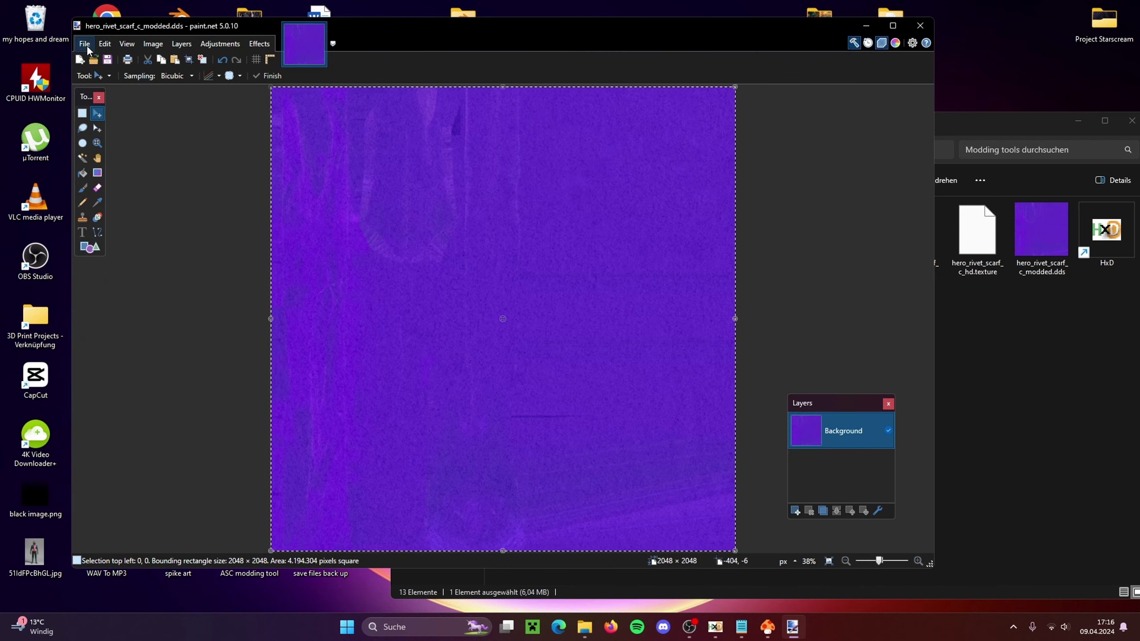
pyautogui.click(85, 44)
pyautogui.click(117, 134)
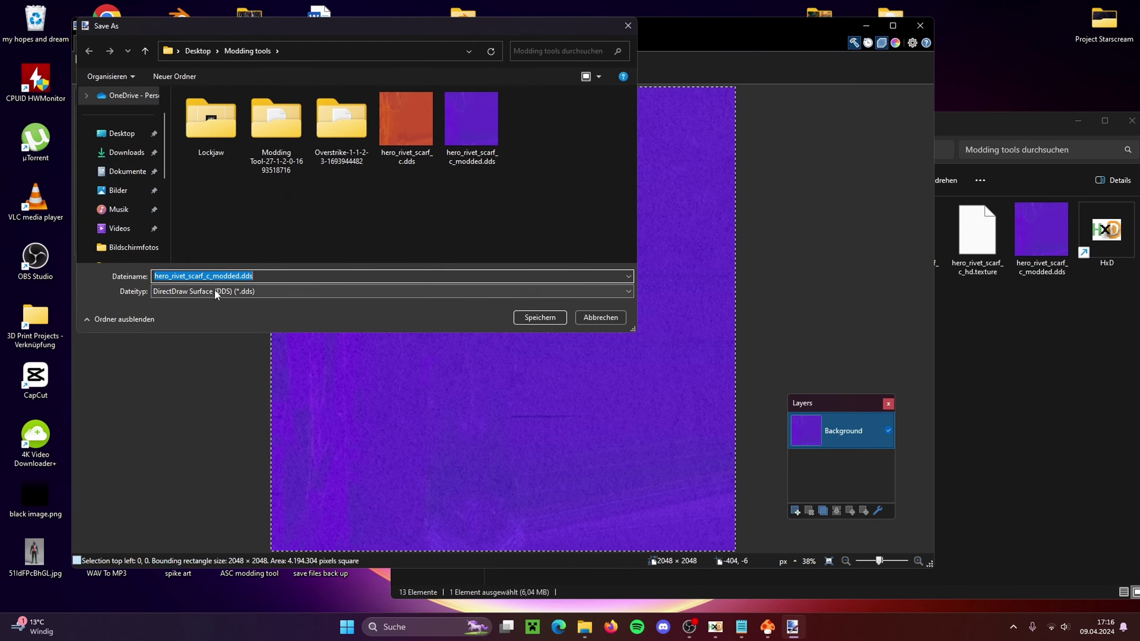
pyautogui.click(528, 319)
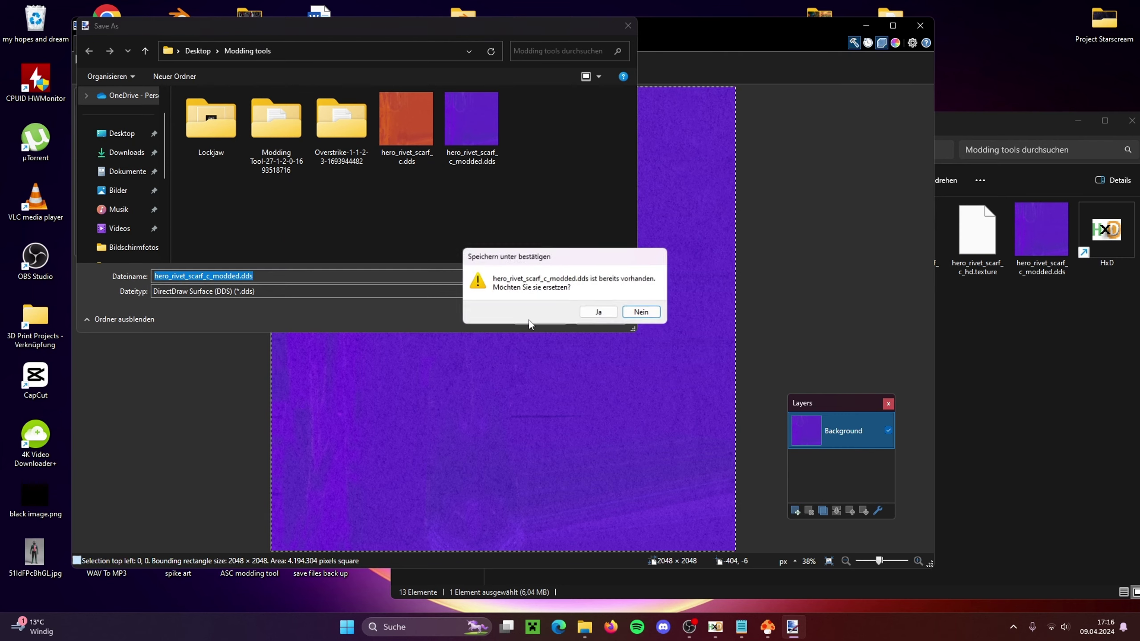
pyautogui.click(597, 313)
pyautogui.click(179, 121)
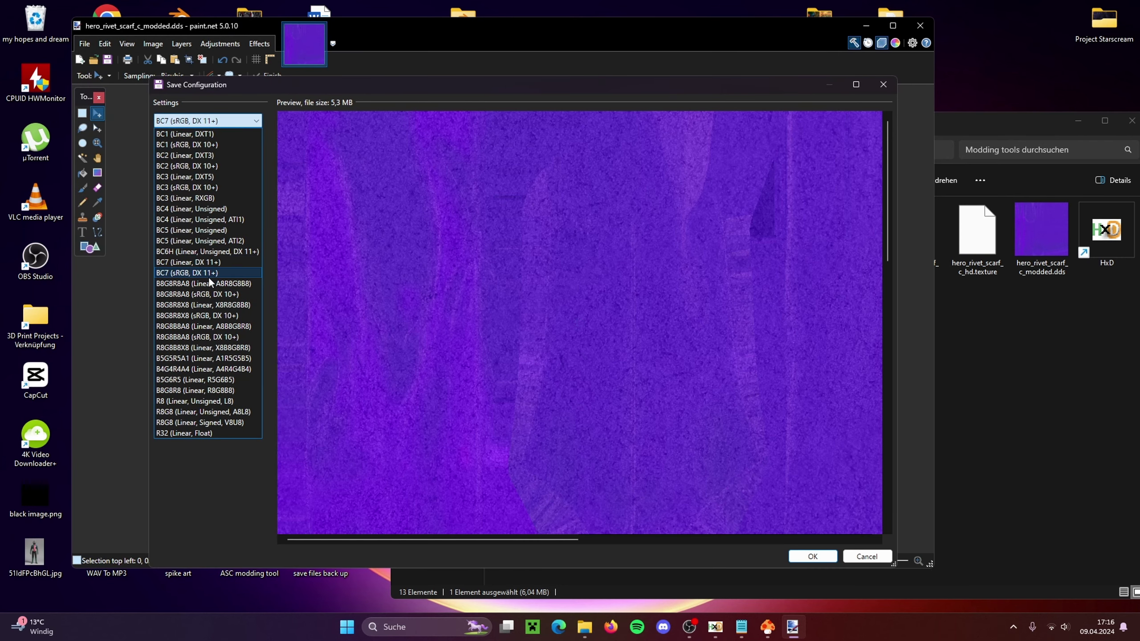
pyautogui.click(865, 555)
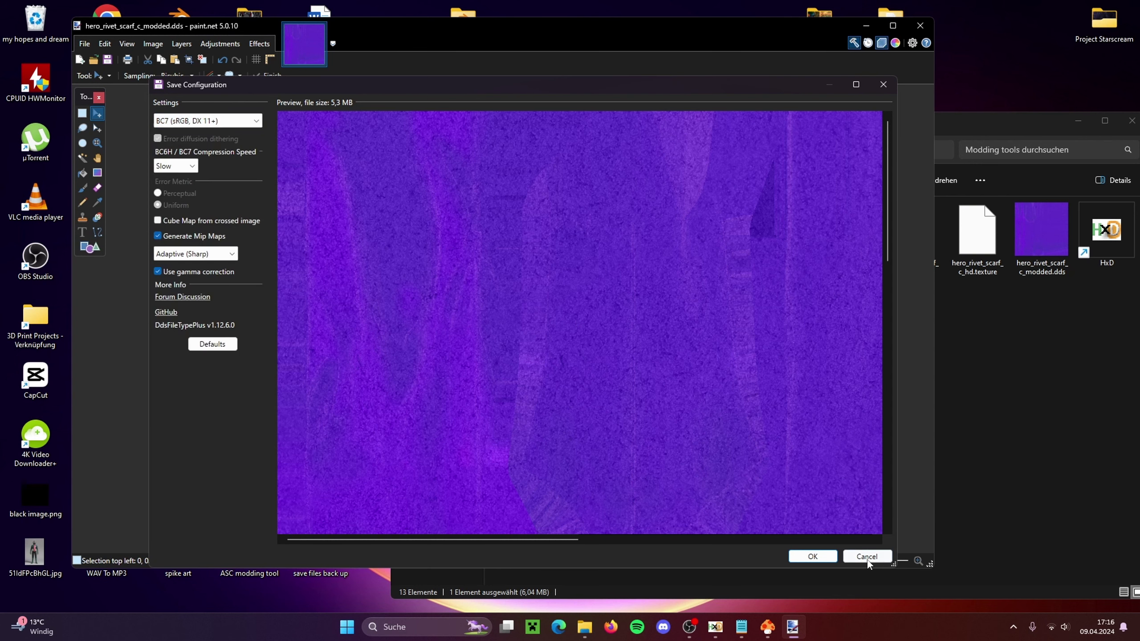
pyautogui.click(855, 559)
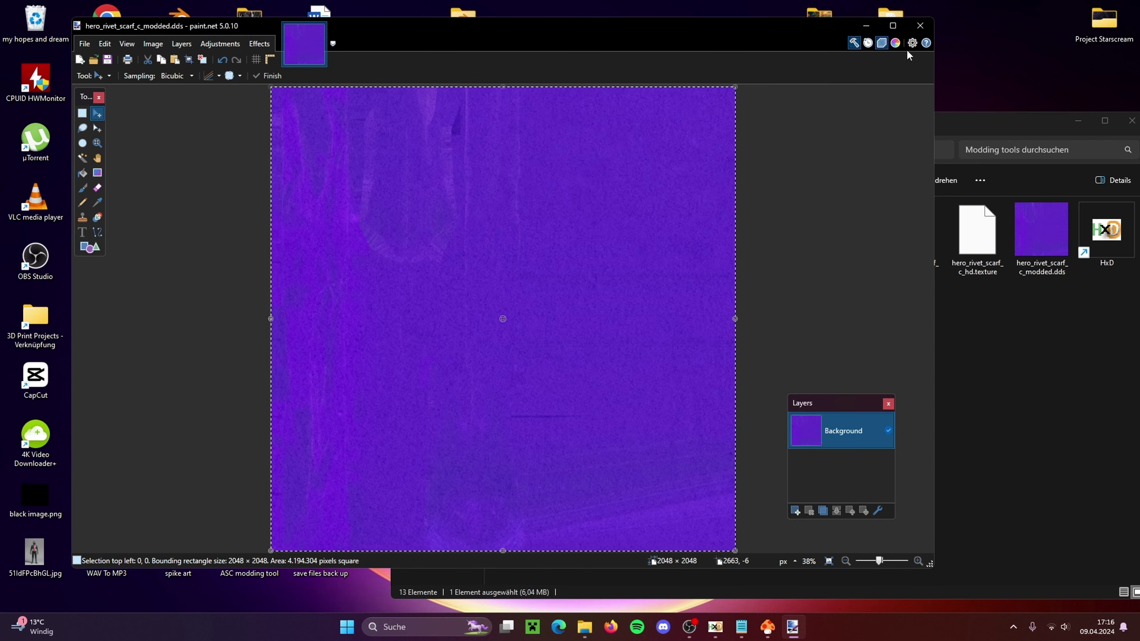
pyautogui.click(917, 28)
# In SpideyTextureScaler, load hero_rivet_scarf_c_modded.dds as the modified texture, generate the output textures and close the program
pyautogui.moveTo(538, 121); pyautogui.dragTo(552, 151)
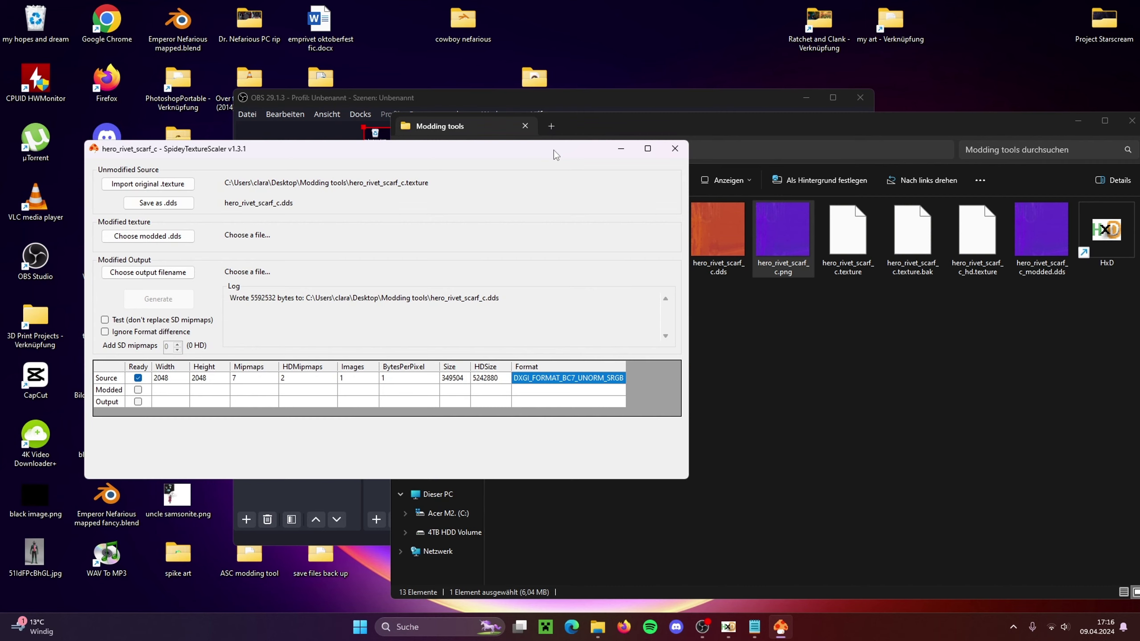
pyautogui.click(1016, 231)
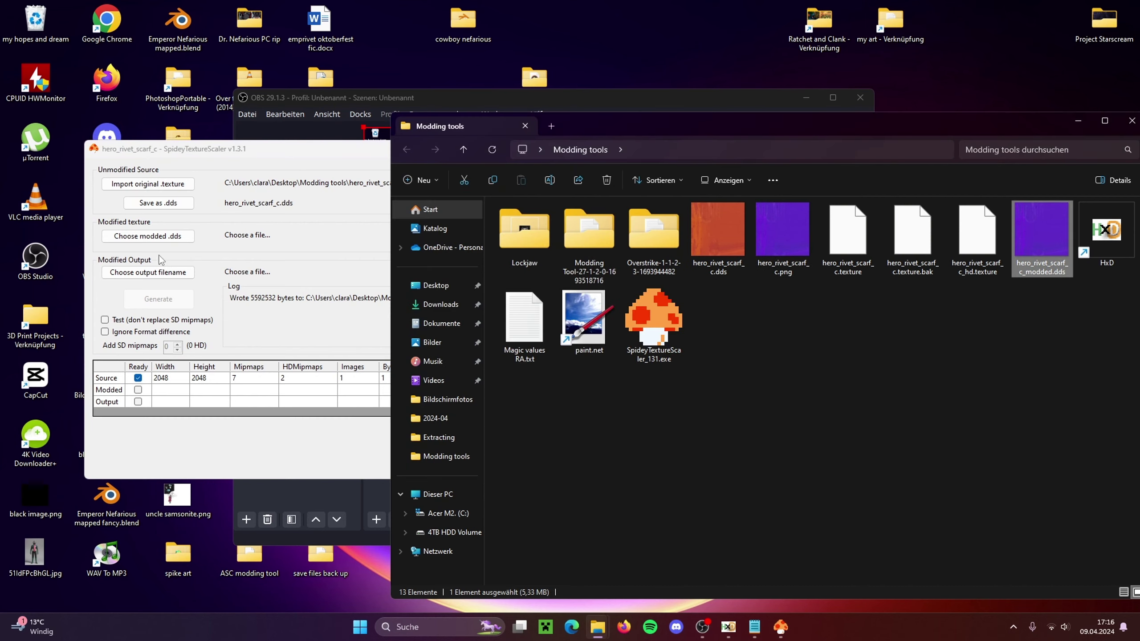
pyautogui.click(157, 240)
pyautogui.click(143, 229)
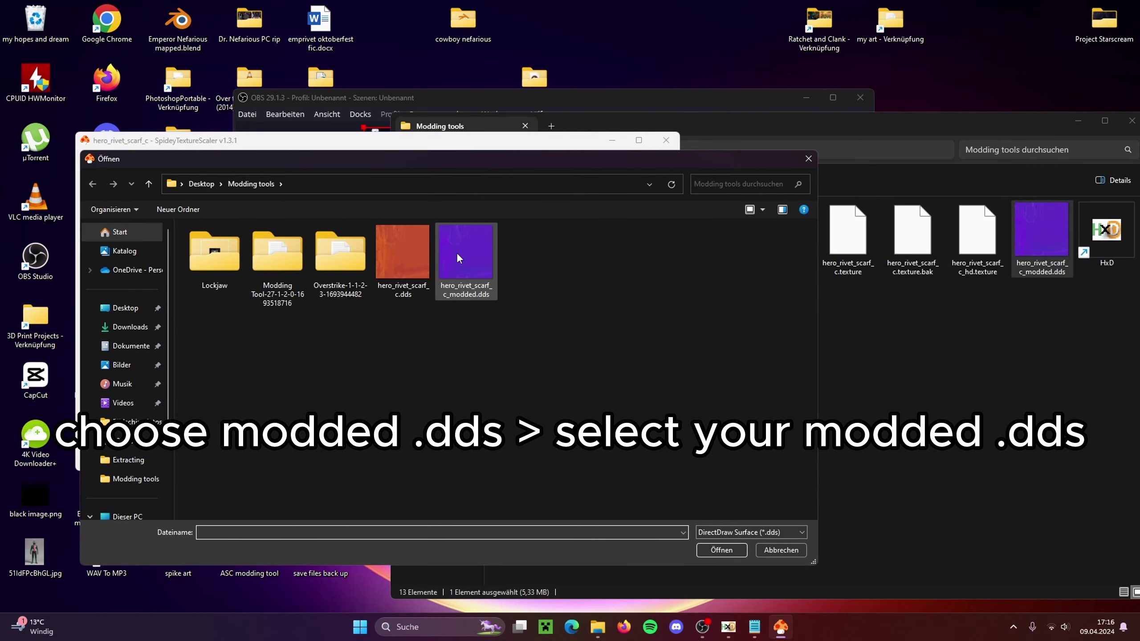
pyautogui.doubleClick(456, 252)
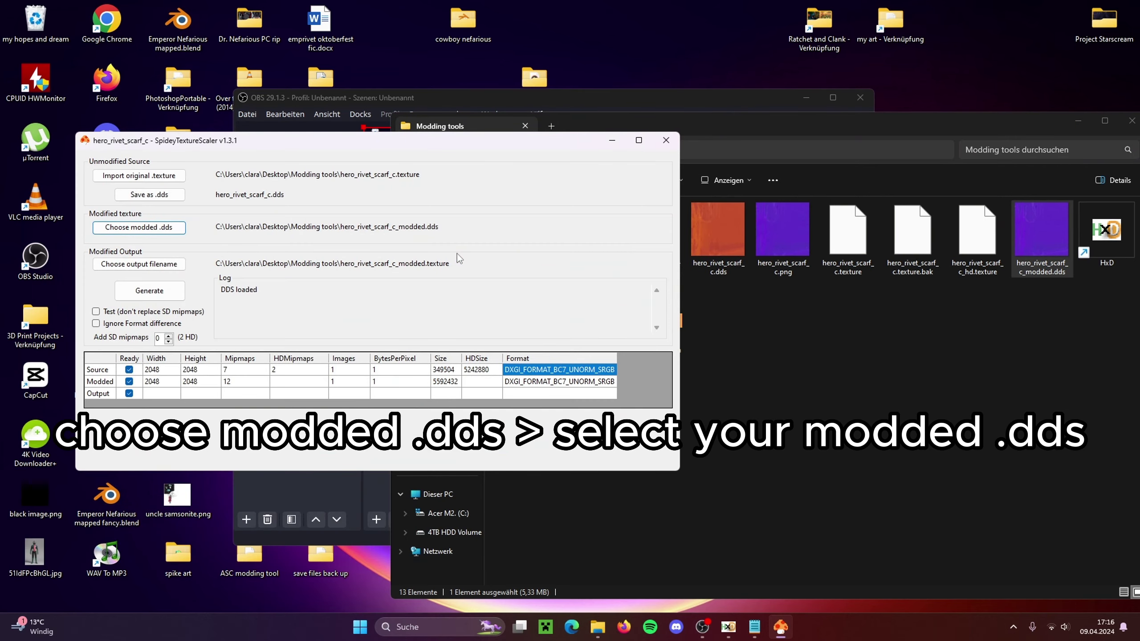
pyautogui.click(142, 296)
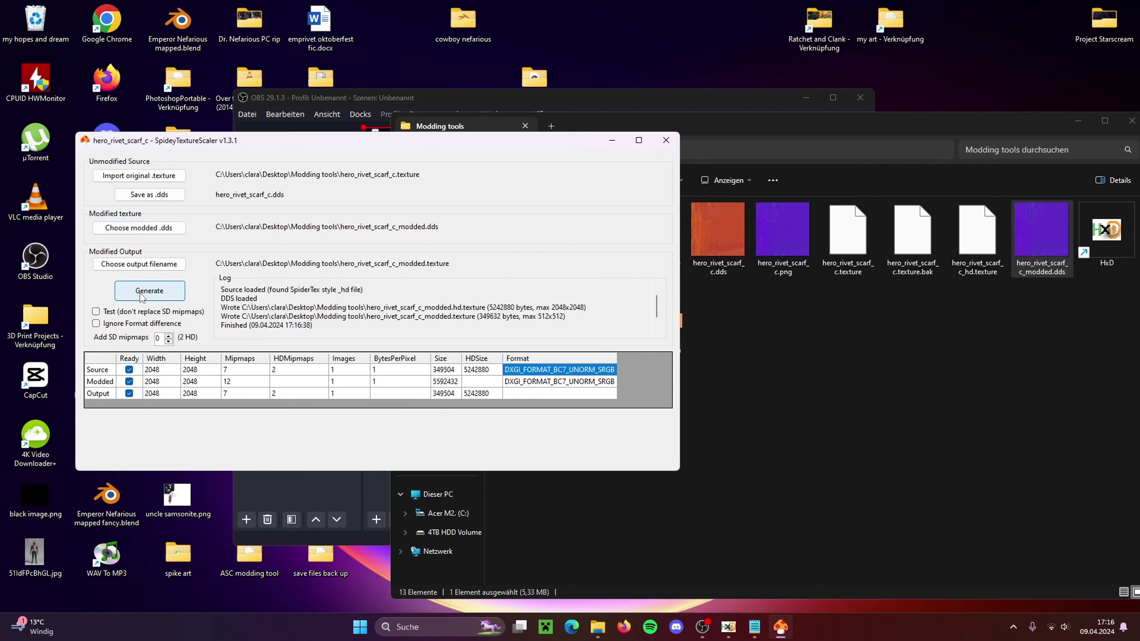
pyautogui.click(666, 141)
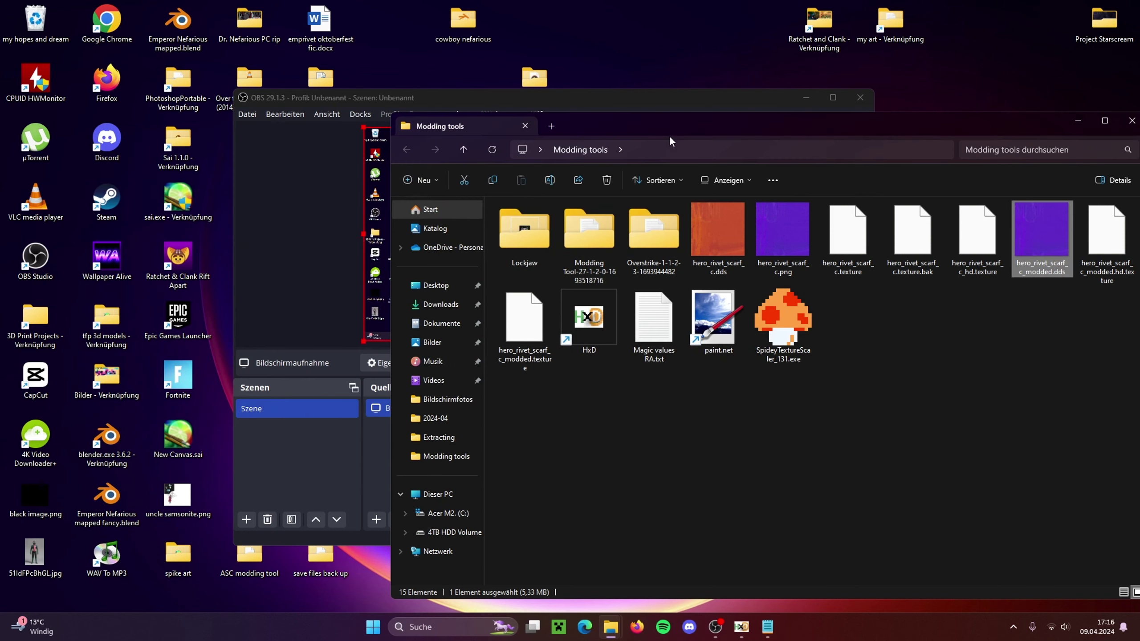
# Examine the generated modded texture files in the Modding tools folder, with the OBS window minimised out of the way
pyautogui.moveTo(671, 126); pyautogui.dragTo(558, 116)
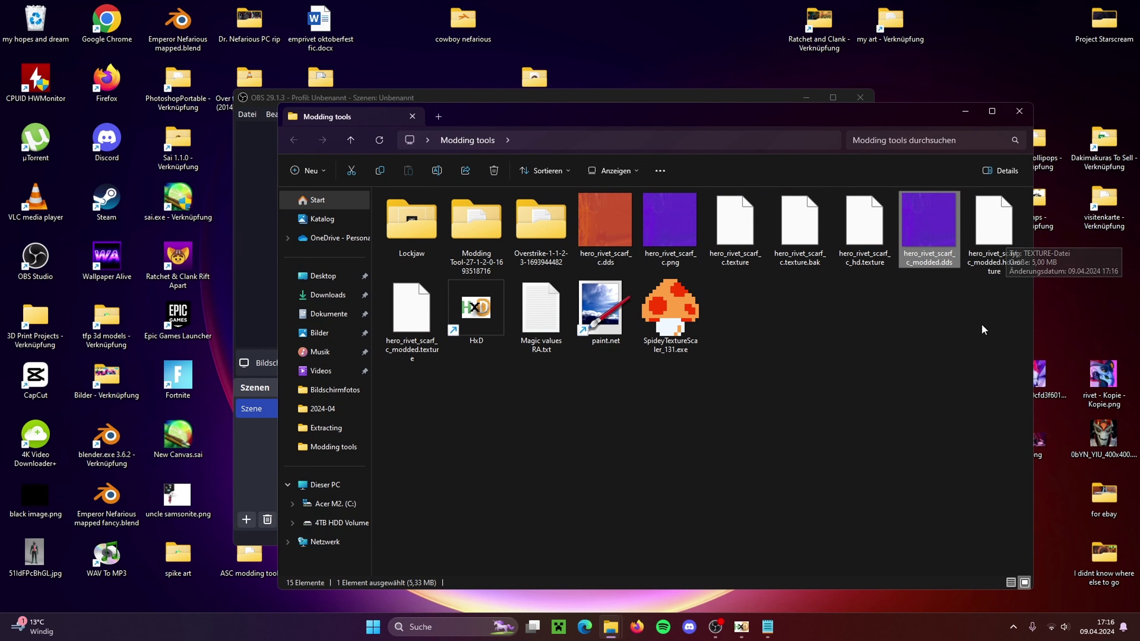
pyautogui.click(1006, 228)
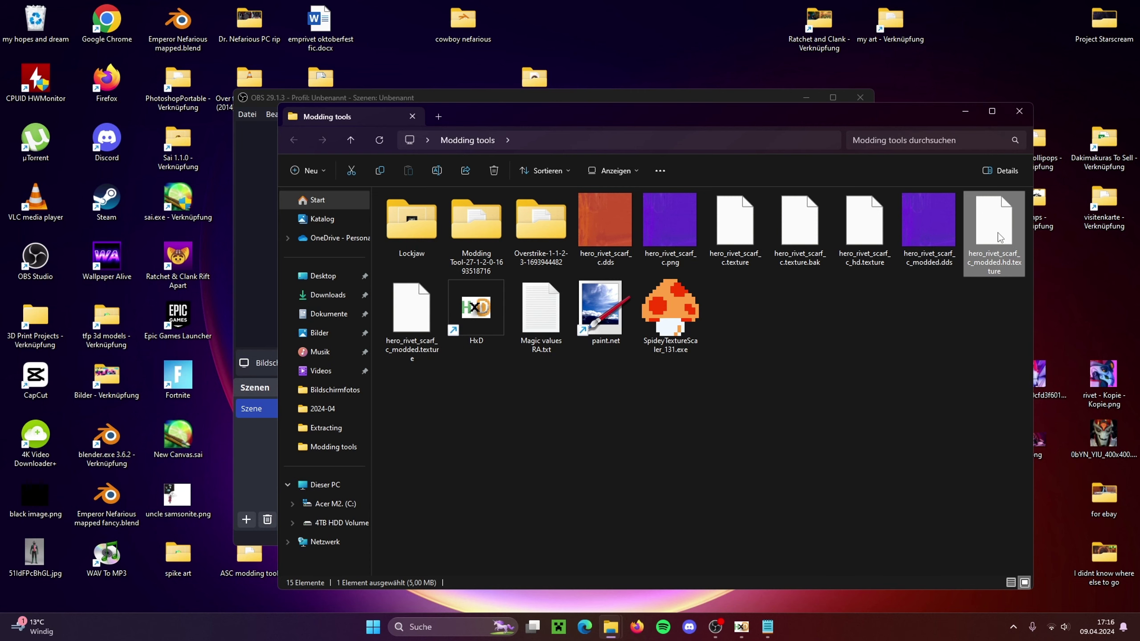
pyautogui.moveTo(903, 128); pyautogui.dragTo(987, 136)
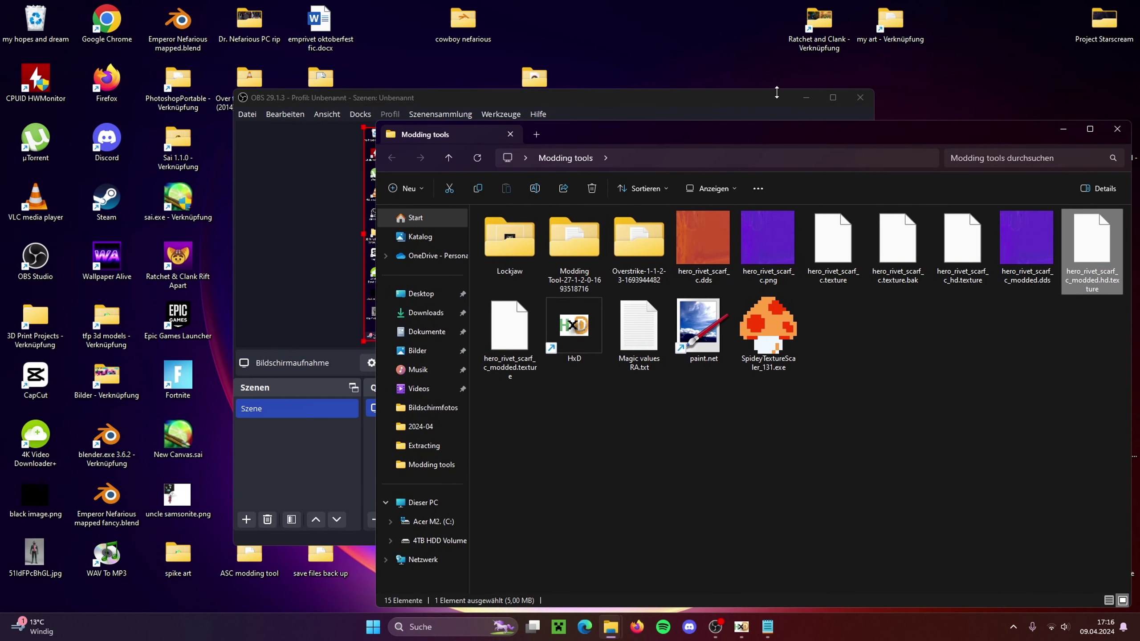
pyautogui.click(803, 99)
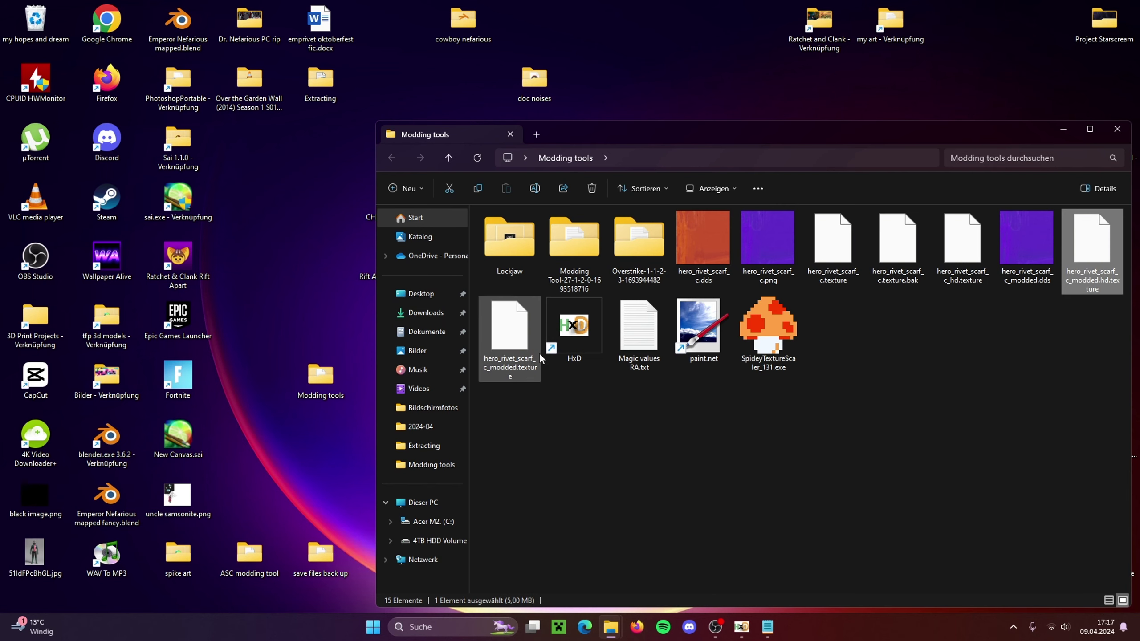
pyautogui.doubleClick(1089, 241)
pyautogui.click(913, 425)
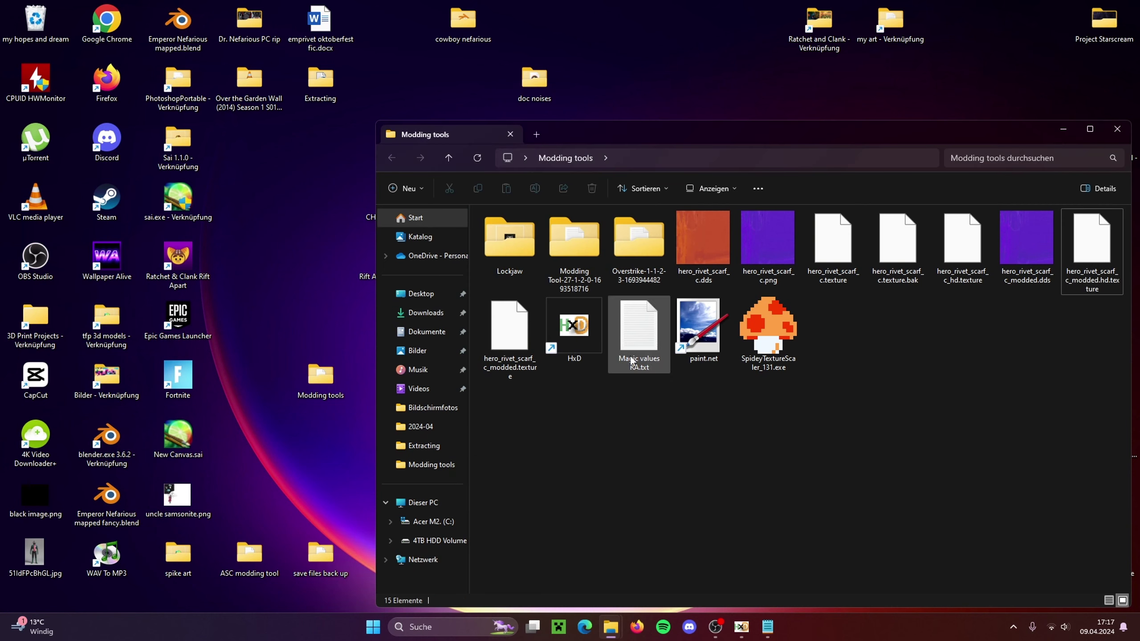
# Place the magic values note beside the work area, switch to HxD and close hero_rivet_scarf_c.texture there
pyautogui.click(767, 626)
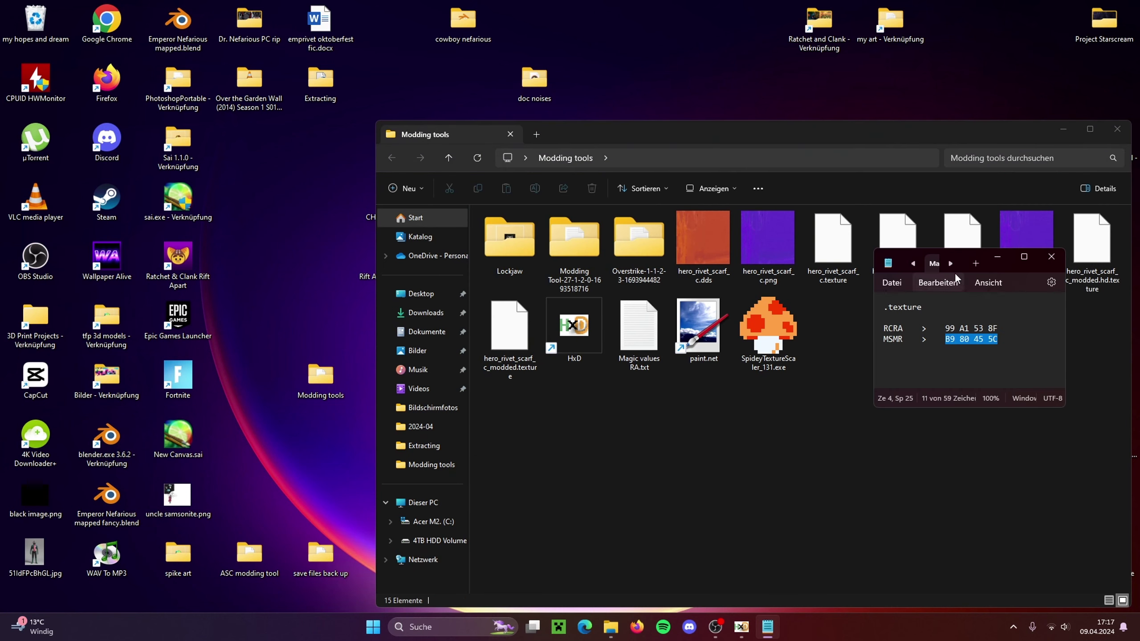
pyautogui.moveTo(910, 249)
pyautogui.mouseDown()
pyautogui.moveTo(911, 235)
pyautogui.moveTo(910, 275)
pyautogui.moveTo(910, 250)
pyautogui.mouseUp()
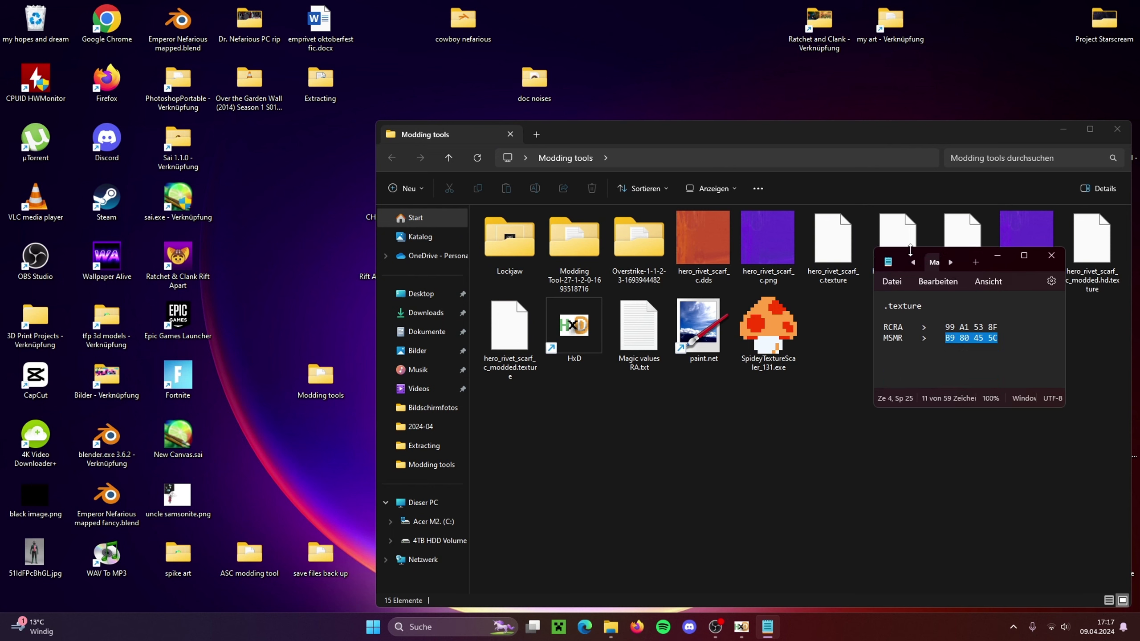
pyautogui.moveTo(1010, 264); pyautogui.dragTo(1070, 425)
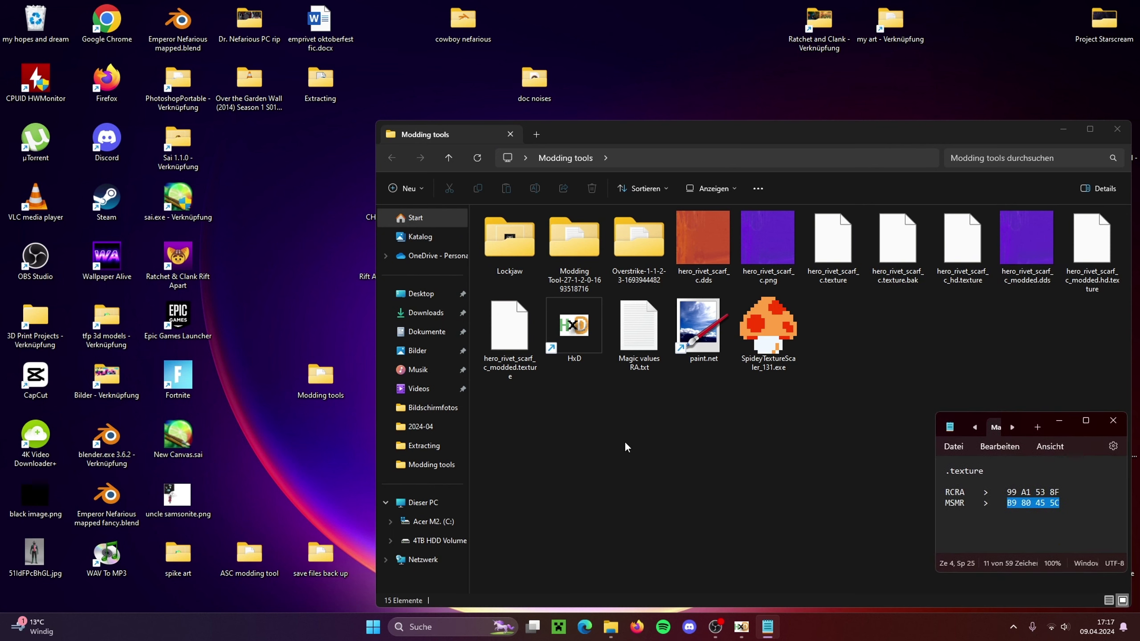
pyautogui.click(741, 628)
pyautogui.moveTo(389, 68); pyautogui.dragTo(400, 66)
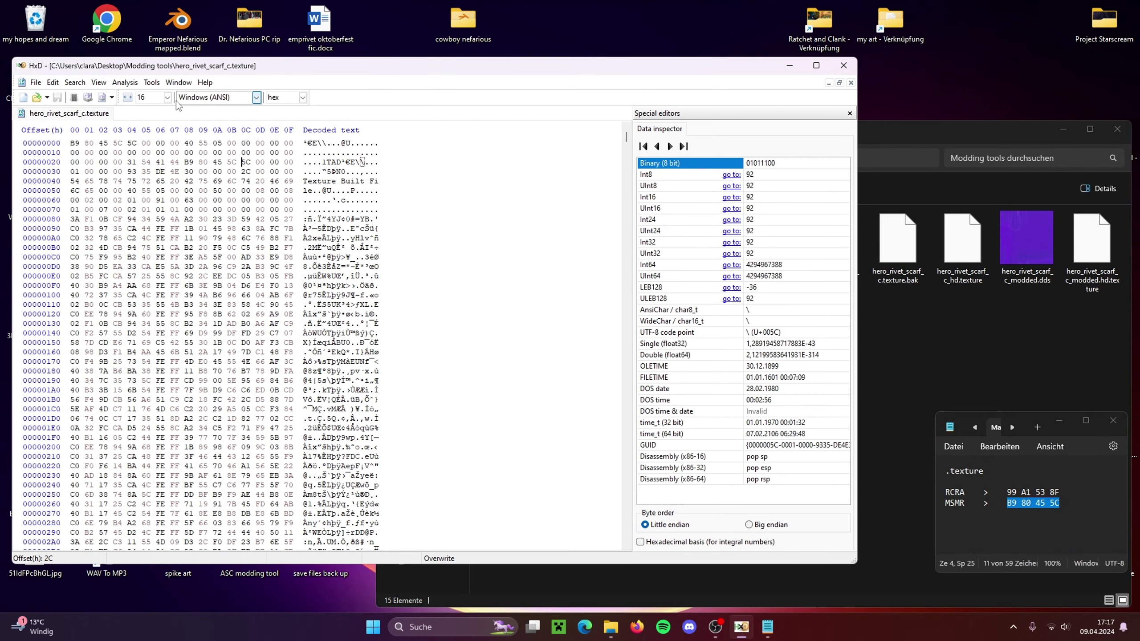
pyautogui.middleClick(103, 118)
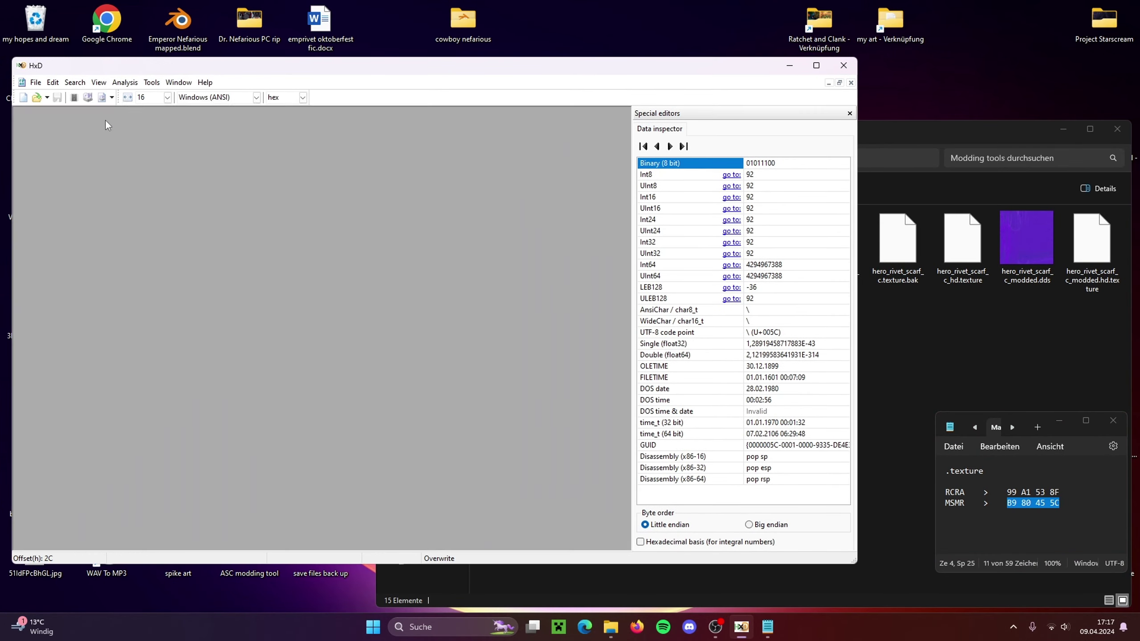
# Load hero_rivet_scarf_c_modded.texture from the Modding tools folder into HxD and minimise the folder window
pyautogui.click(954, 132)
pyautogui.click(516, 360)
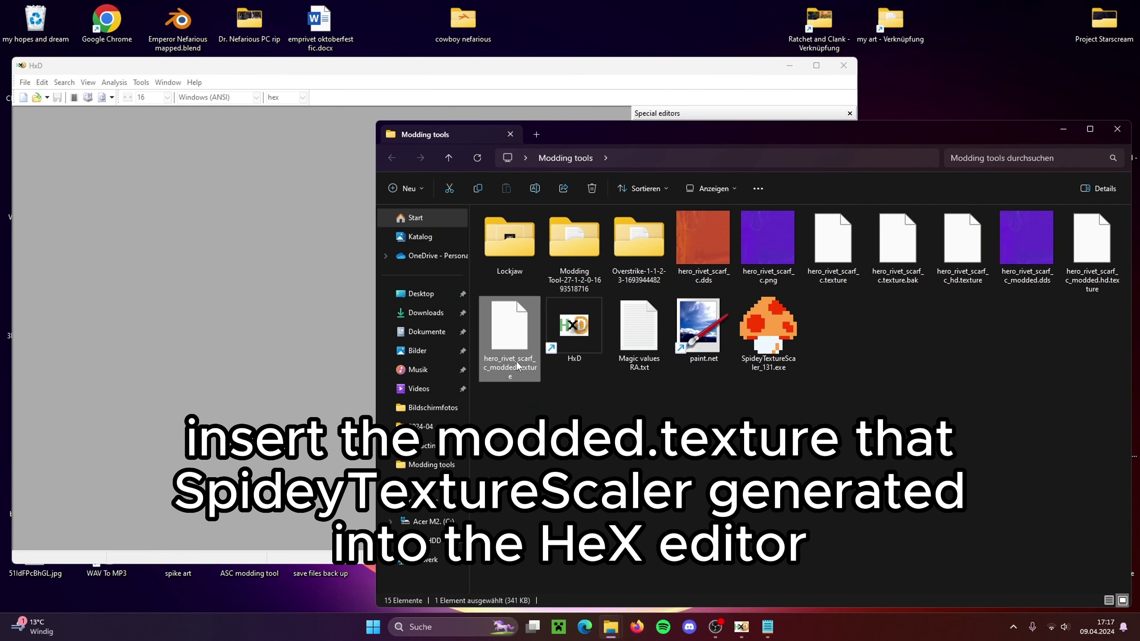
pyautogui.moveTo(517, 366); pyautogui.dragTo(275, 257)
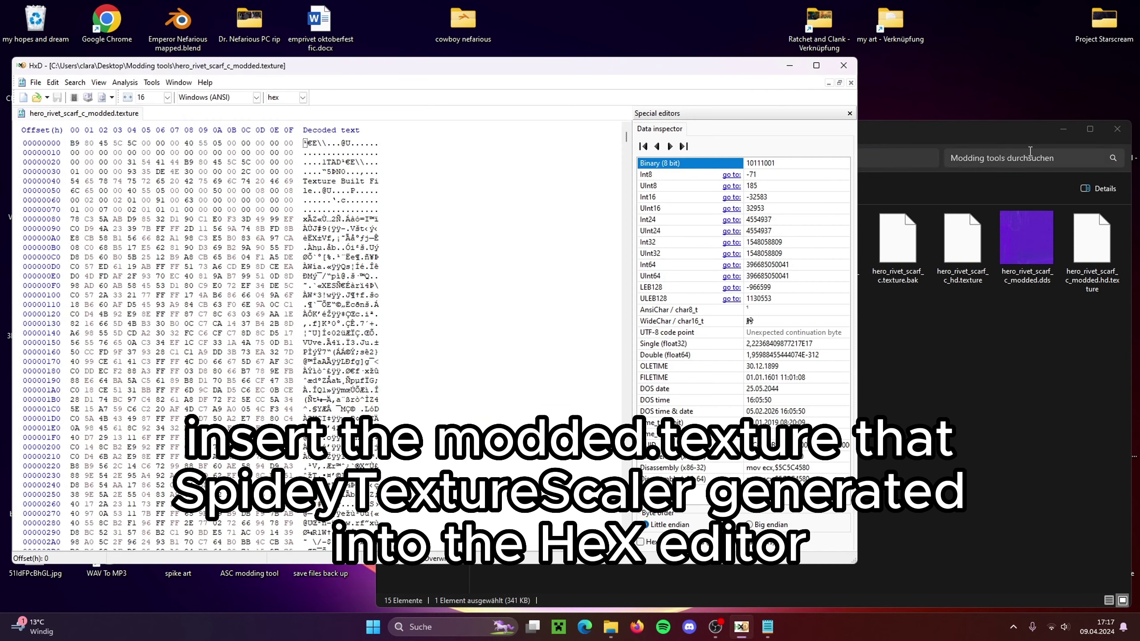
pyautogui.click(1064, 132)
pyautogui.moveTo(707, 64); pyautogui.dragTo(724, 66)
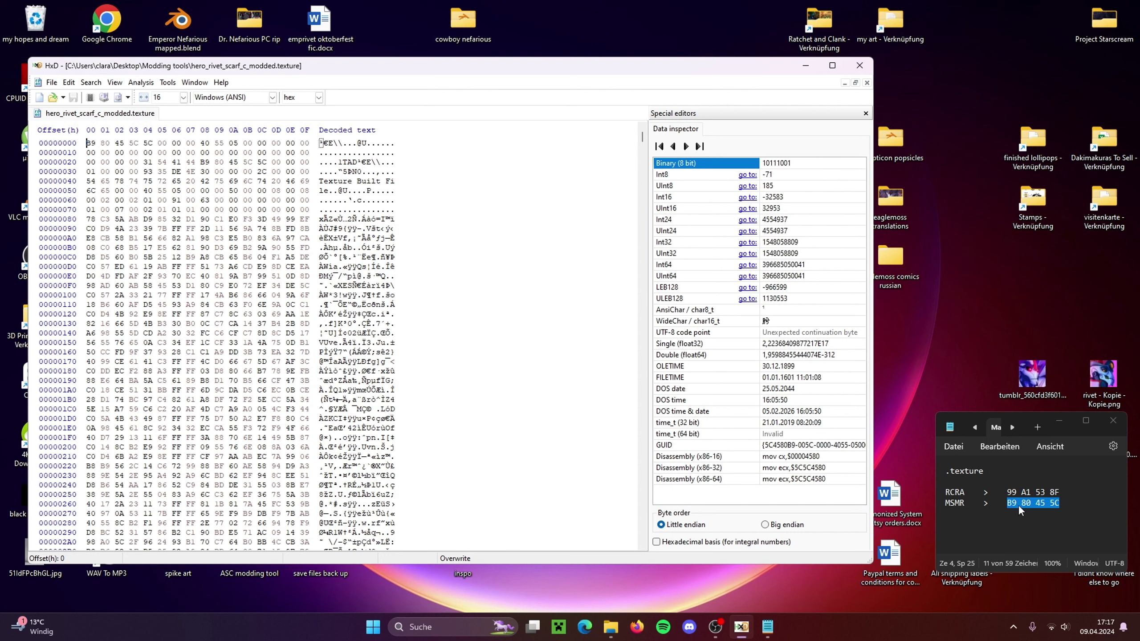
# Replace both MSMR byte sequences, at offsets 0 and 28, with the RCRA values 99 A1 53 8F from the note
pyautogui.moveTo(1008, 492); pyautogui.dragTo(1060, 495)
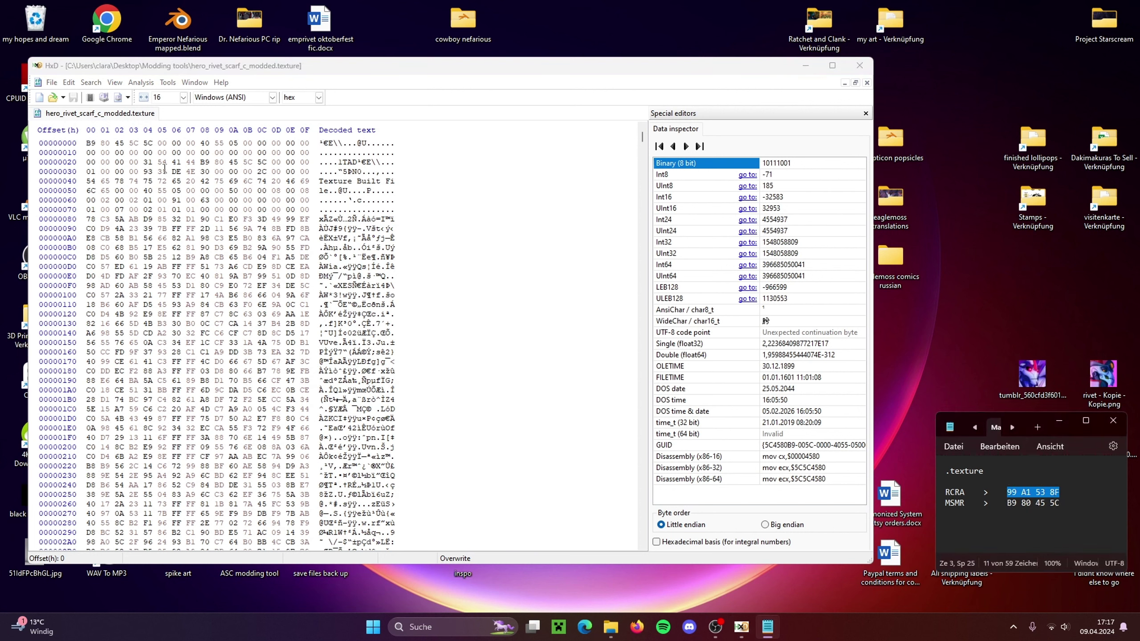
pyautogui.moveTo(91, 144); pyautogui.dragTo(136, 144)
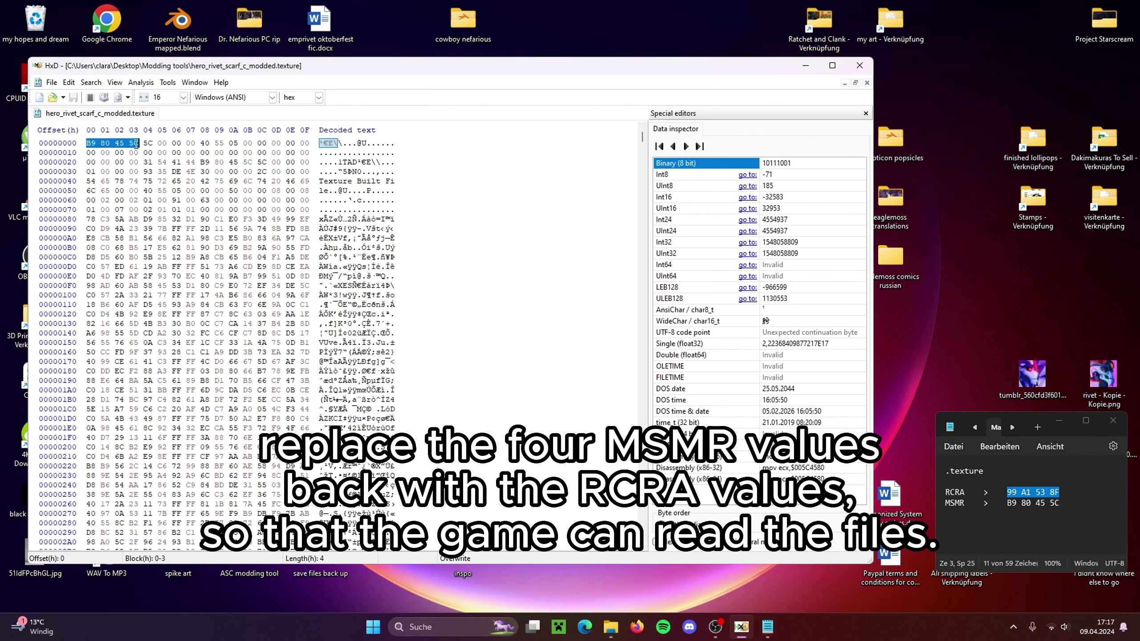
pyautogui.write('99 A1 53 8F')
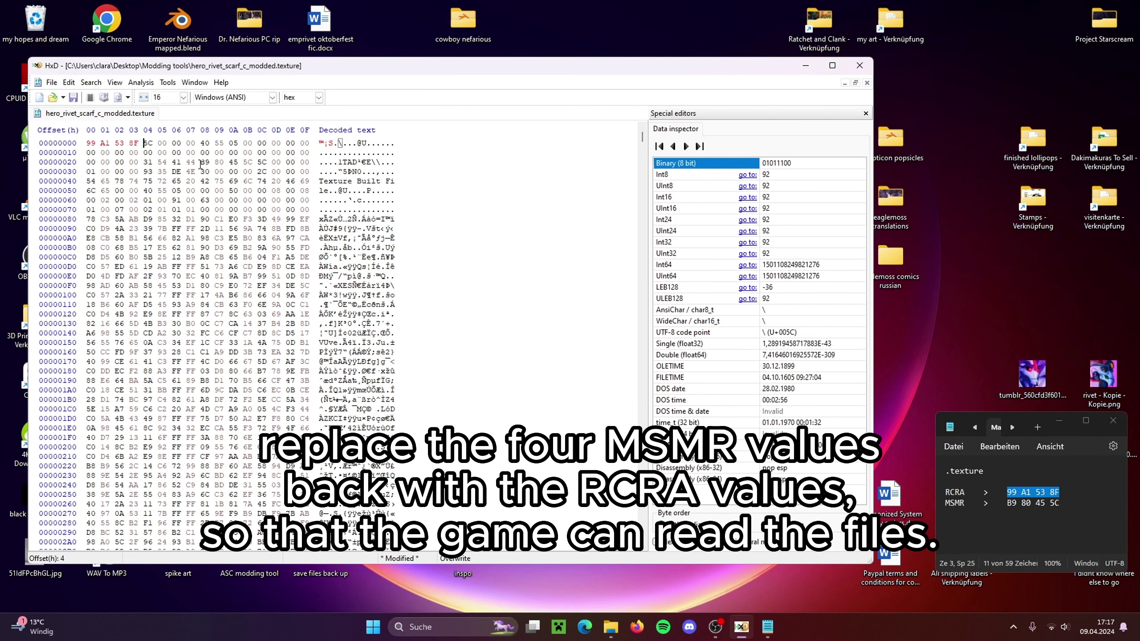
pyautogui.moveTo(204, 162); pyautogui.dragTo(251, 162)
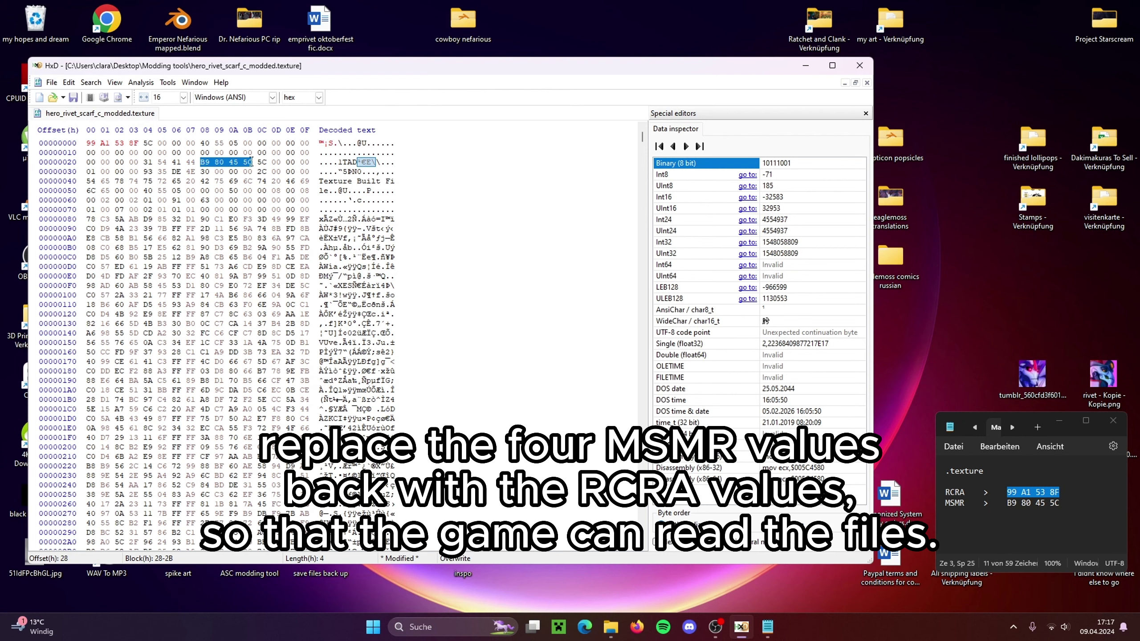
pyautogui.write('99 A1 53 8F')
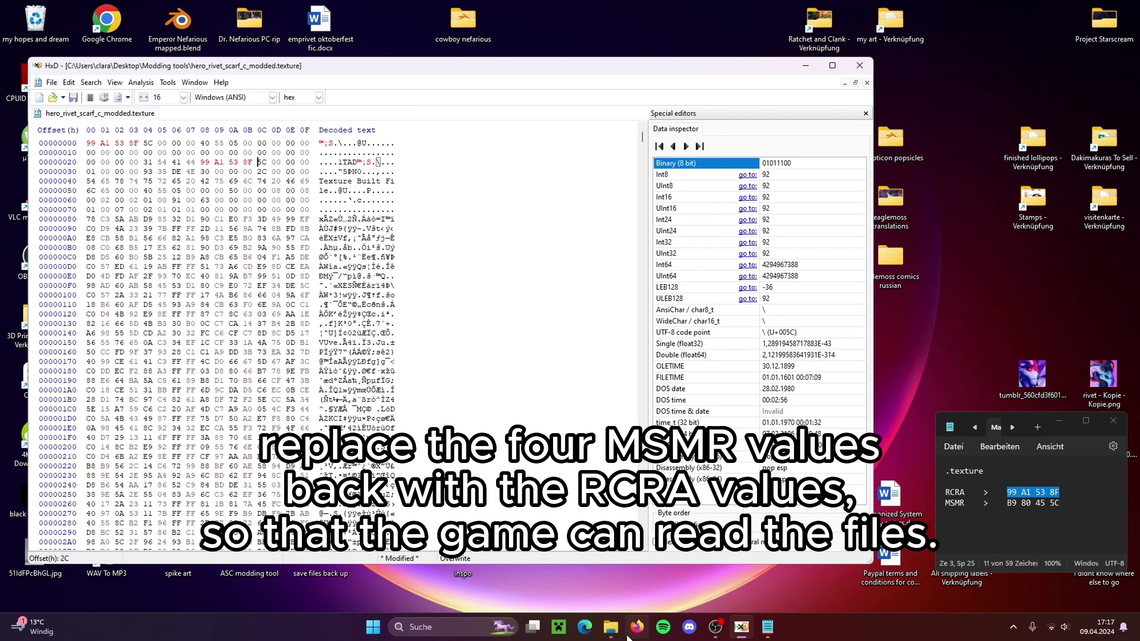
# Bring the Modding tools folder back behind HxD, save the edited hero_rivet_scarf_c_modded.texture and close HxD
pyautogui.moveTo(611, 627)
pyautogui.moveTo(638, 558)
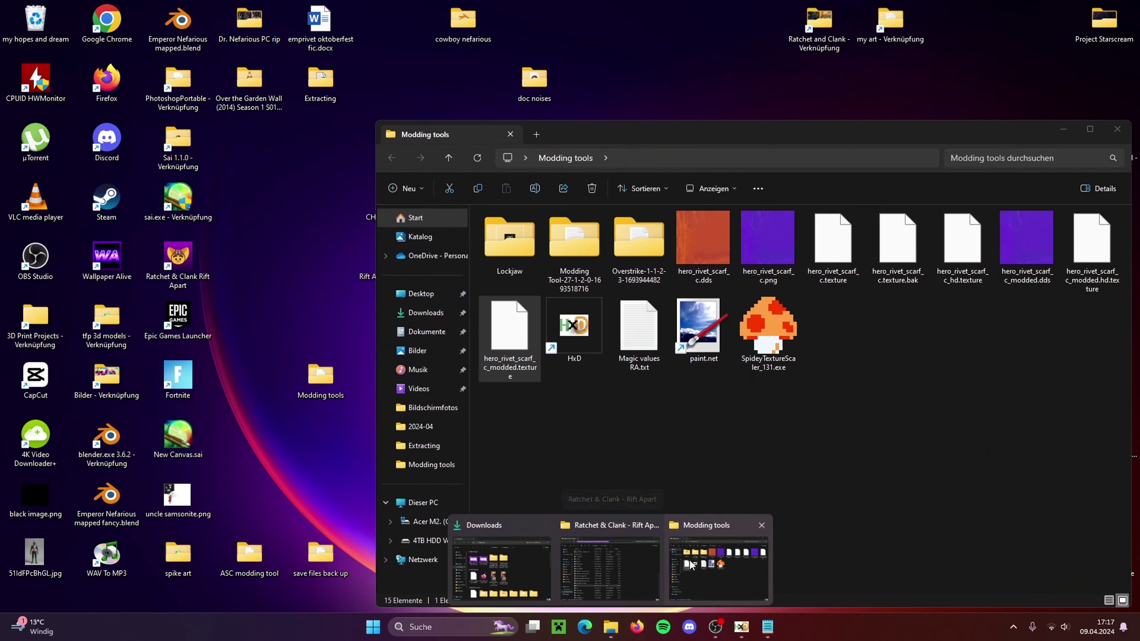
pyautogui.click(718, 567)
pyautogui.click(424, 68)
pyautogui.moveTo(424, 67); pyautogui.dragTo(409, 63)
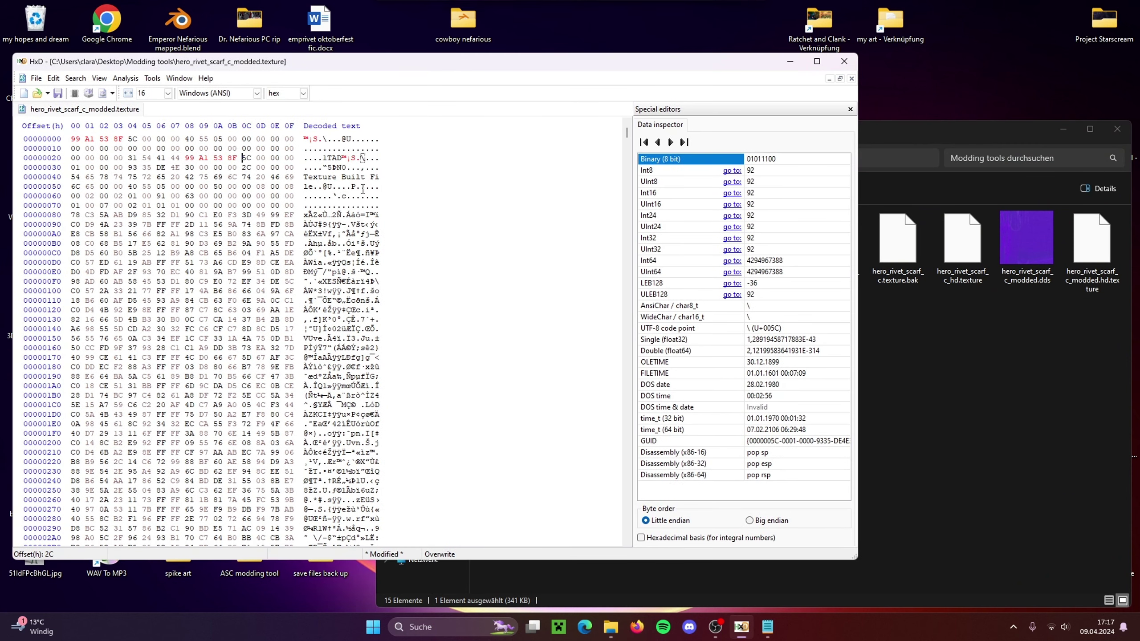
pyautogui.hotkey('ctrl', 's')
pyautogui.click(844, 61)
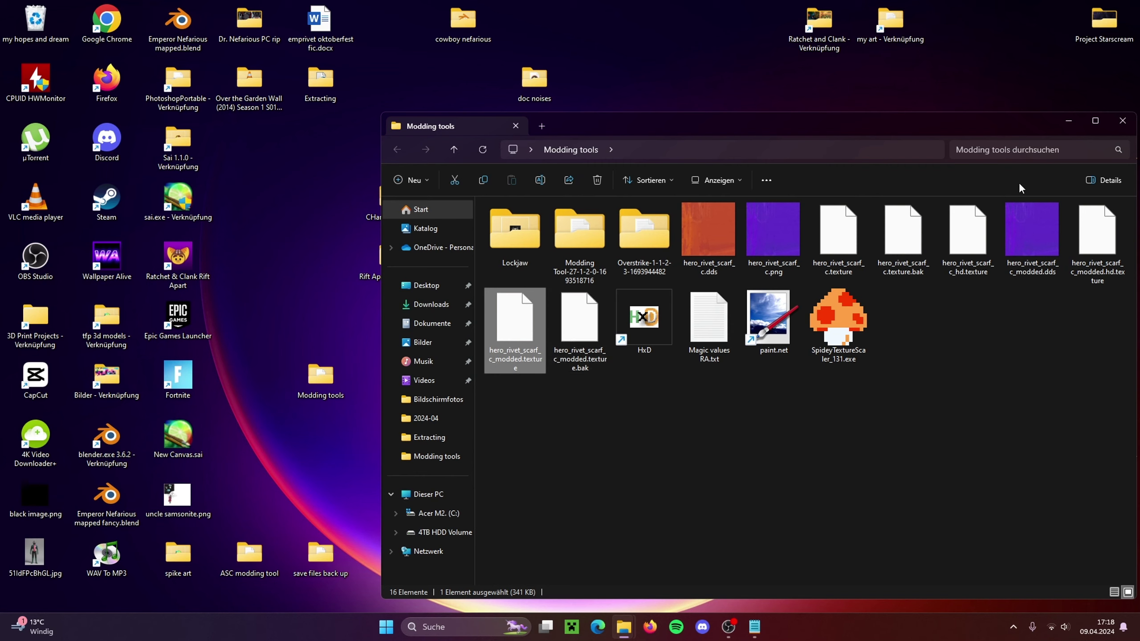
pyautogui.doubleClick(582, 242)
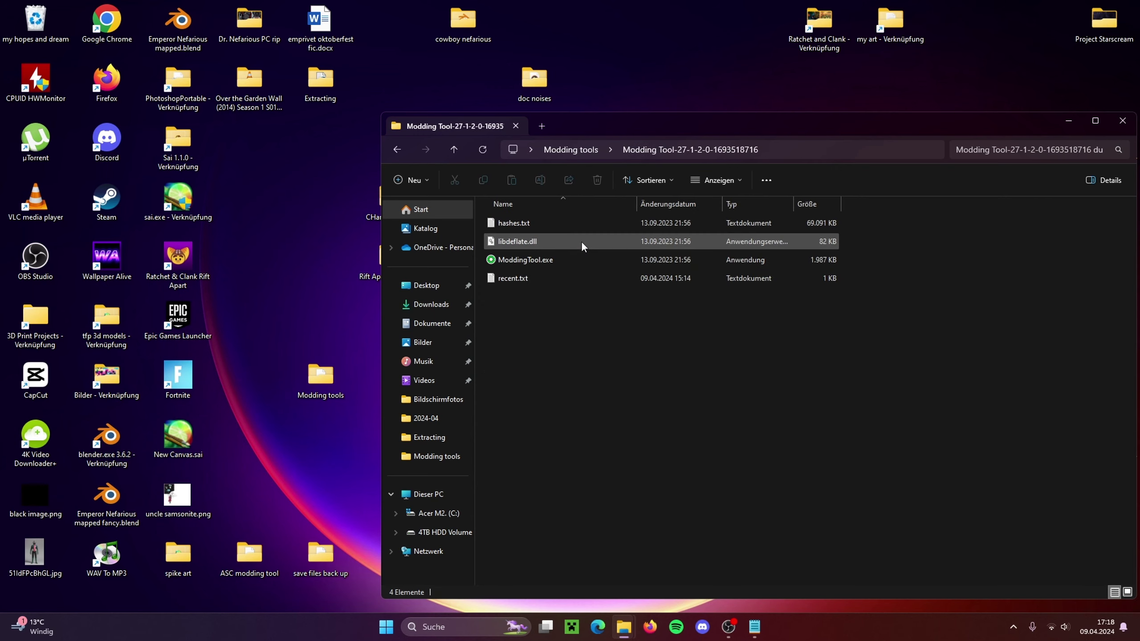
pyautogui.click(565, 262)
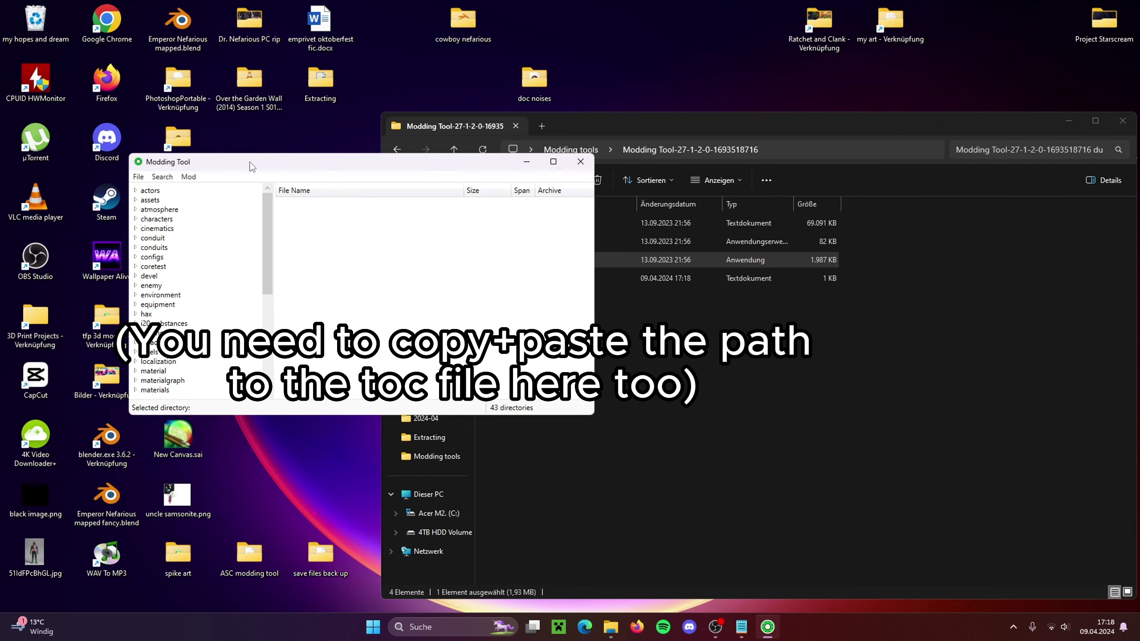
# Search the game assets for "Rivet scarf texture"
pyautogui.click(161, 176)
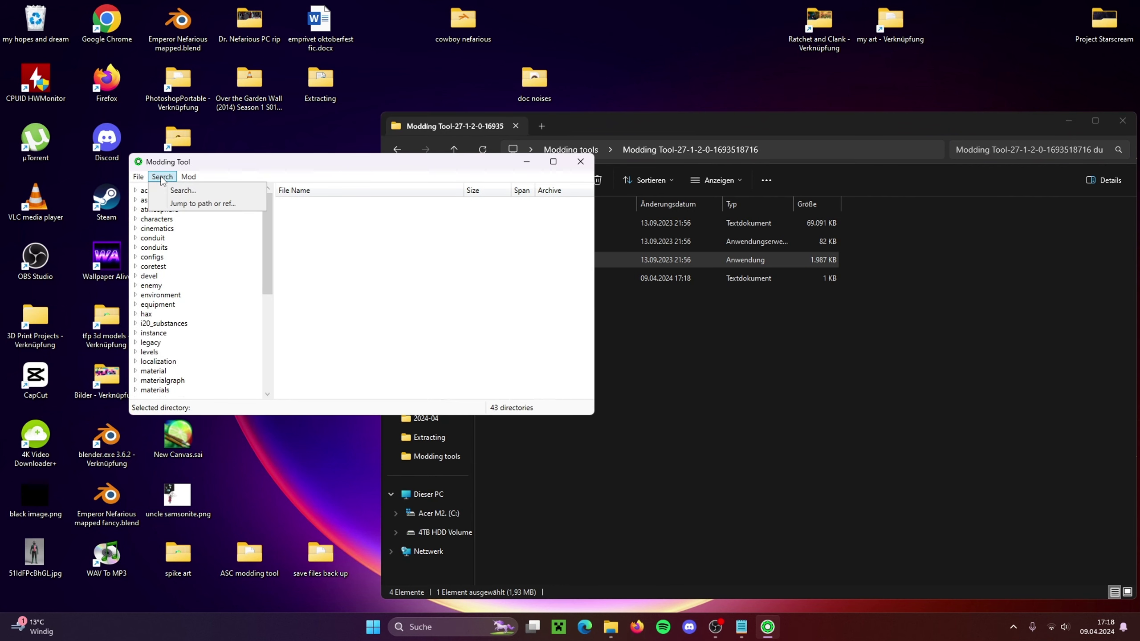
pyautogui.click(175, 194)
pyautogui.moveTo(199, 117); pyautogui.dragTo(462, 209)
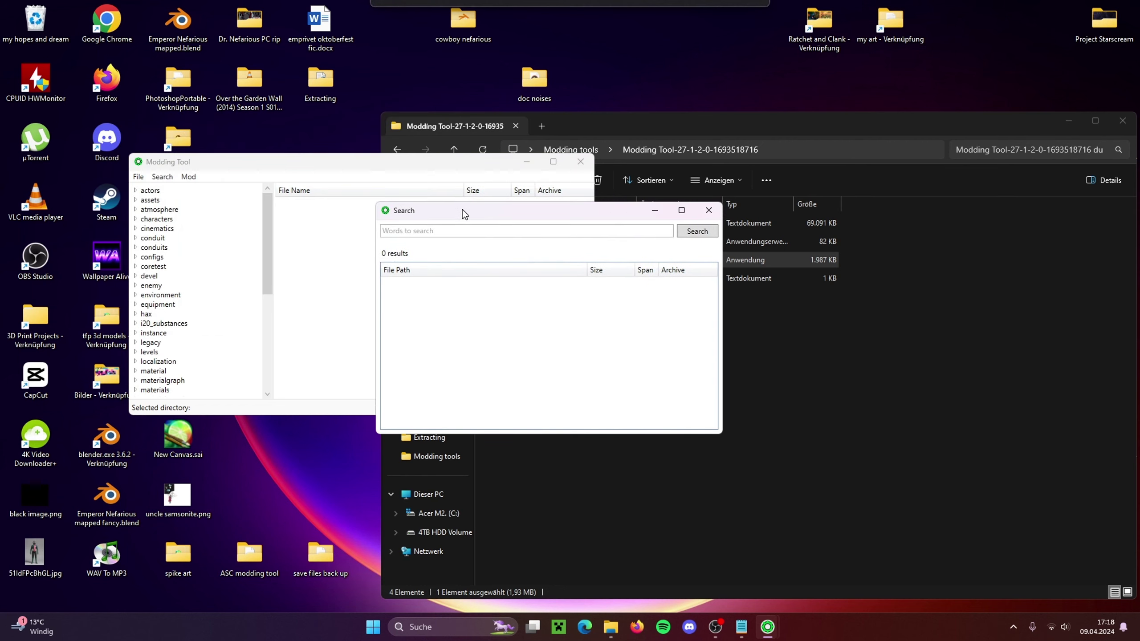
pyautogui.click(459, 231)
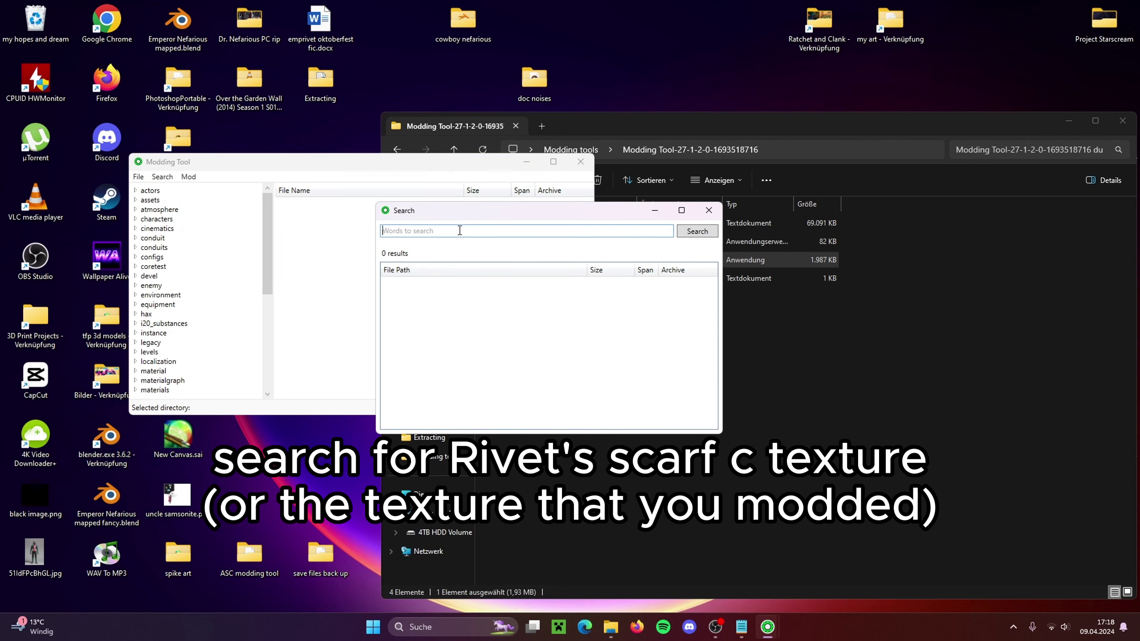
pyautogui.write('Rivet scarf texture')
pyautogui.press('Return')
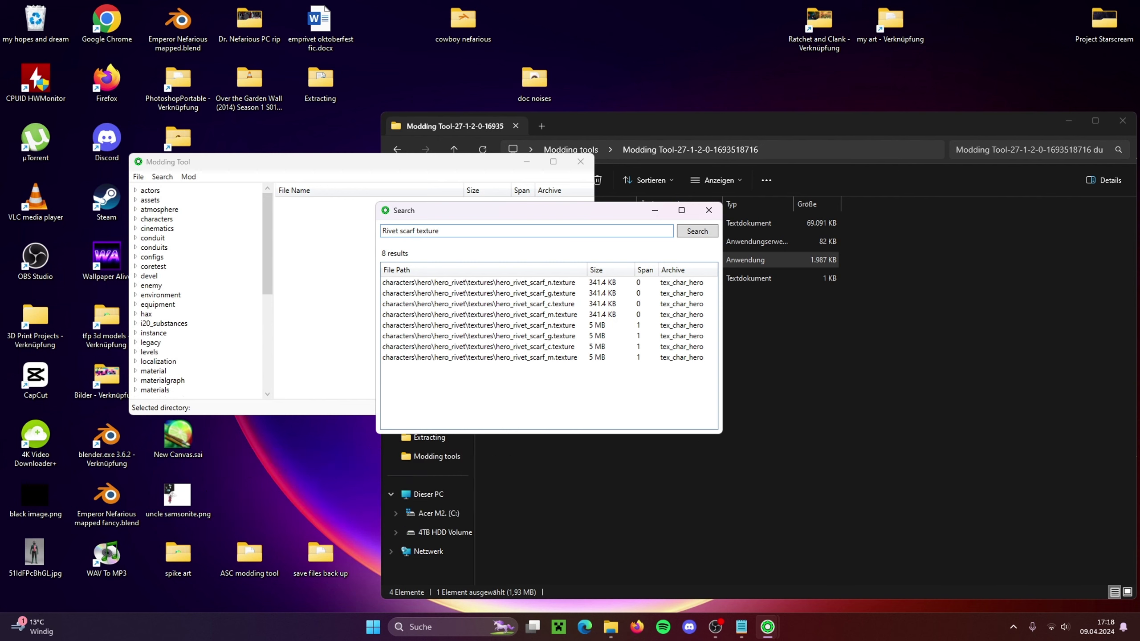
# Jump from the search results to the span 1 hero_rivet_scarf_c.texture in the asset list and close the search
pyautogui.moveTo(722, 260); pyautogui.dragTo(771, 261)
pyautogui.doubleClick(543, 346)
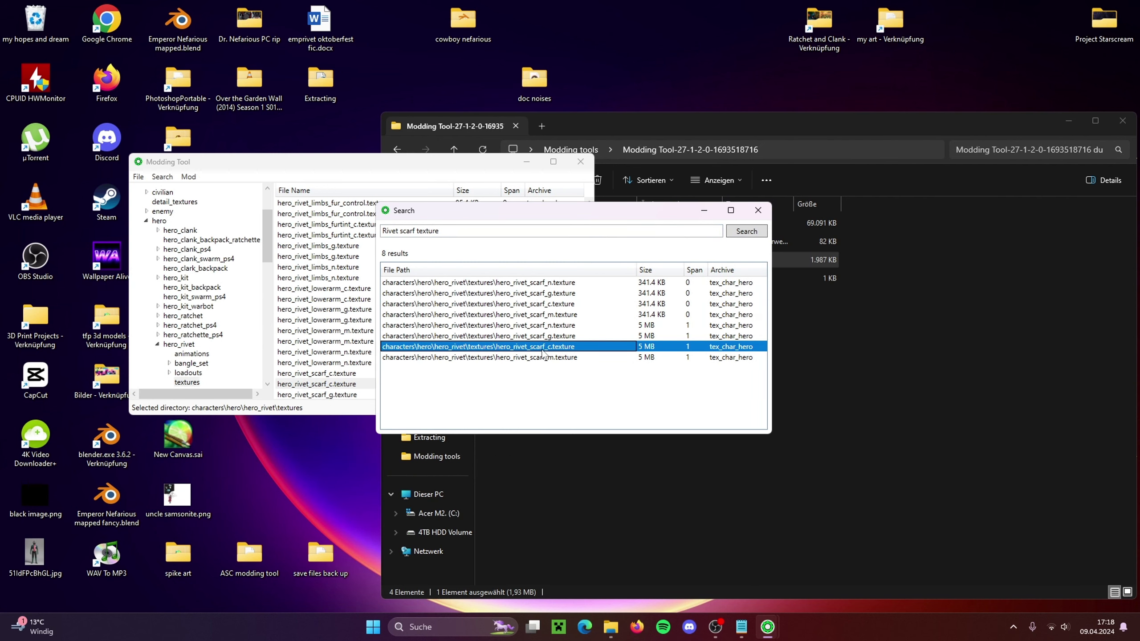
pyautogui.click(757, 212)
pyautogui.moveTo(418, 154); pyautogui.dragTo(386, 88)
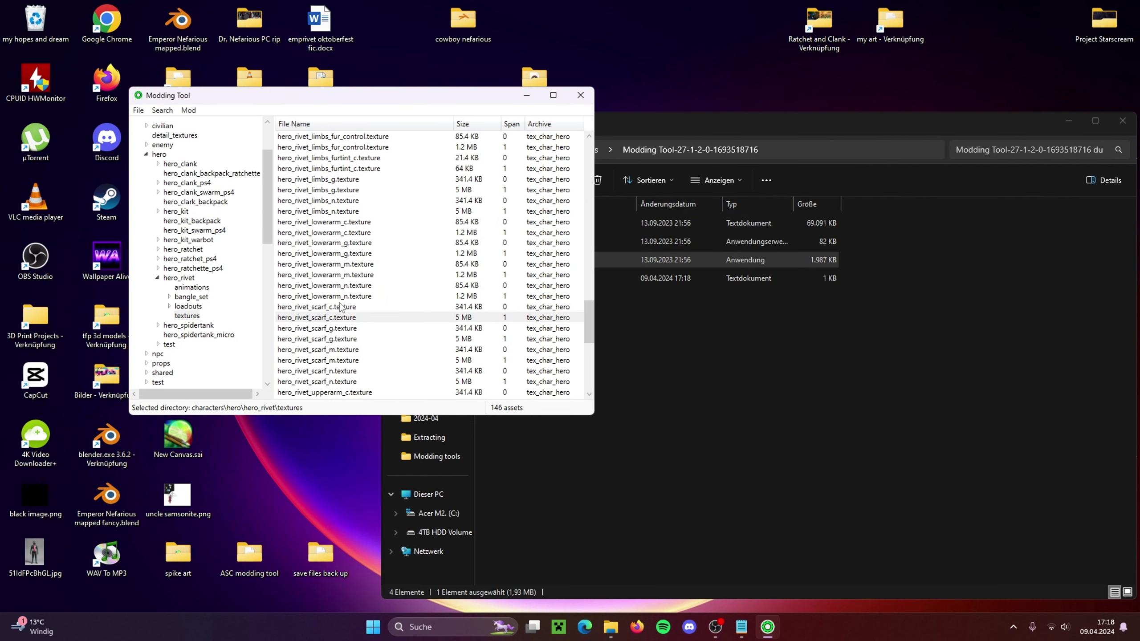
# Select the span 0 hero_rivet_scarf_c.texture and open the file selection for replacing it
pyautogui.click(338, 306)
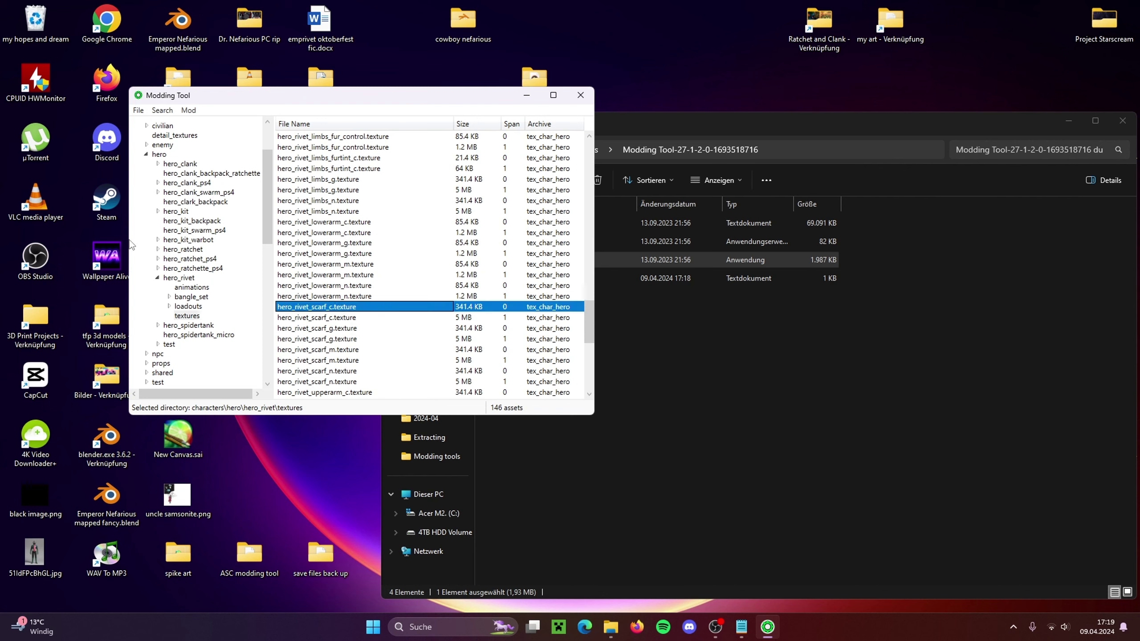
pyautogui.moveTo(128, 239); pyautogui.dragTo(61, 240)
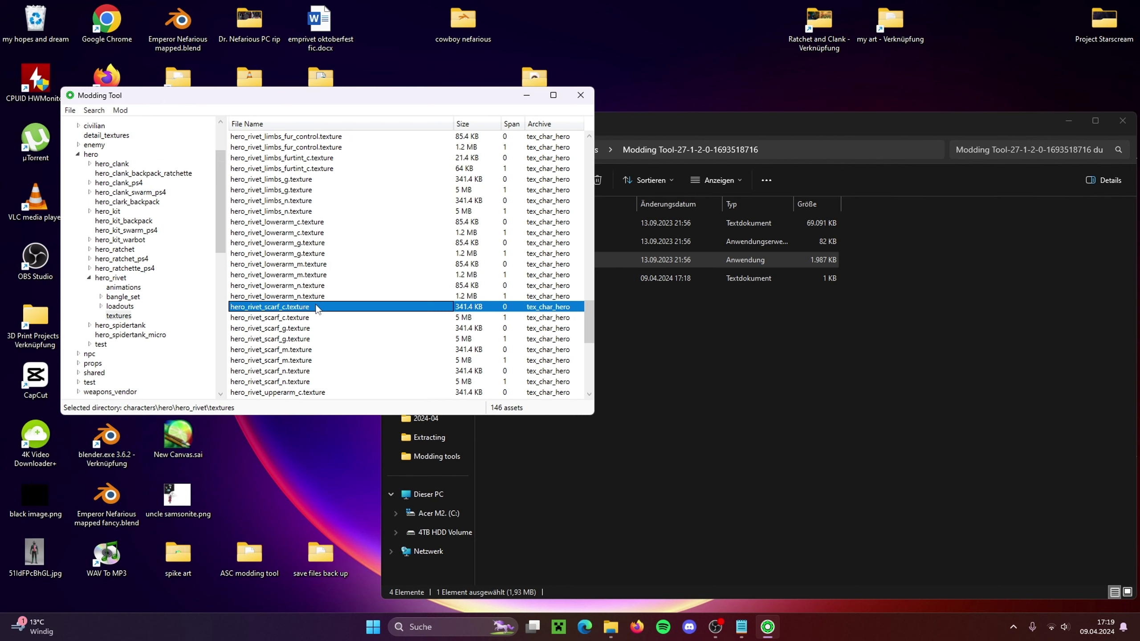
pyautogui.click(320, 319)
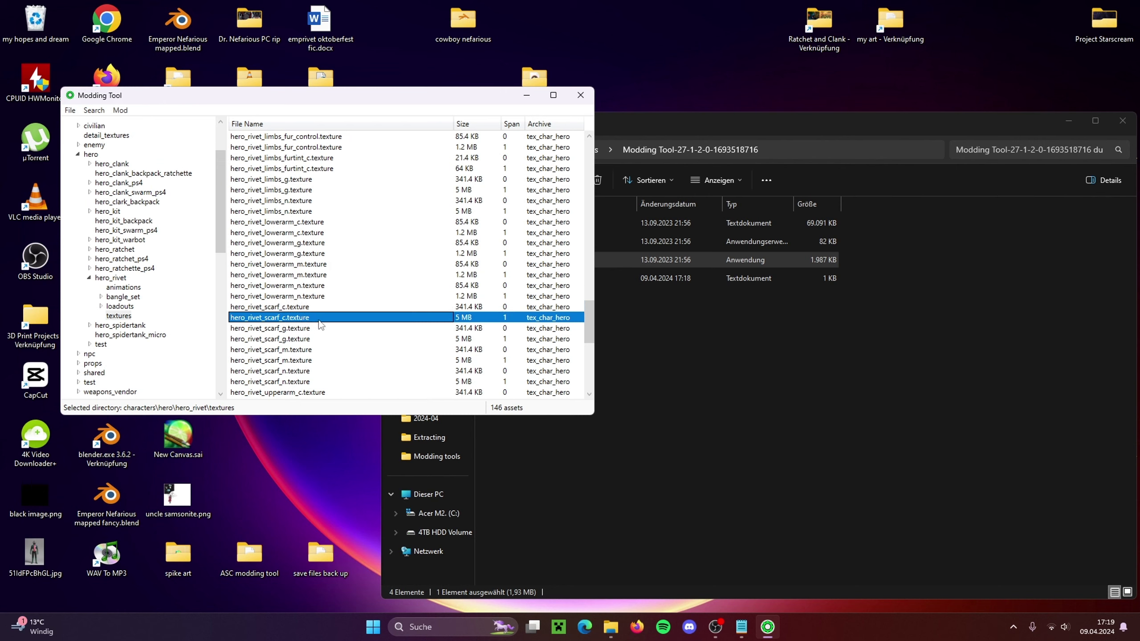
pyautogui.click(333, 309)
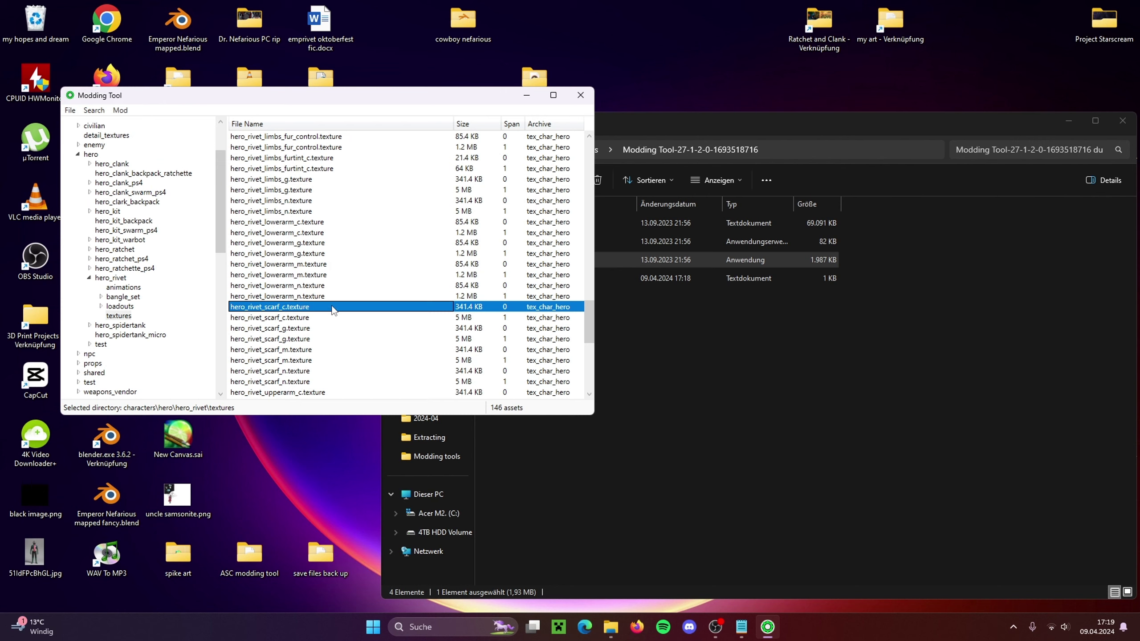
pyautogui.rightClick(332, 310)
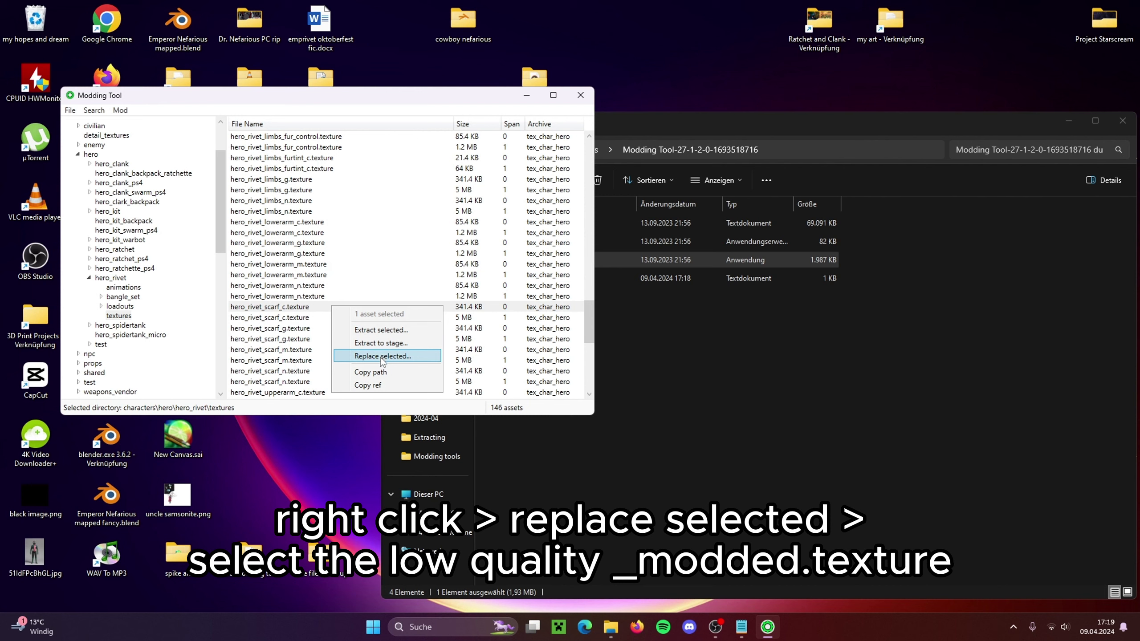
pyautogui.rightClick(308, 308)
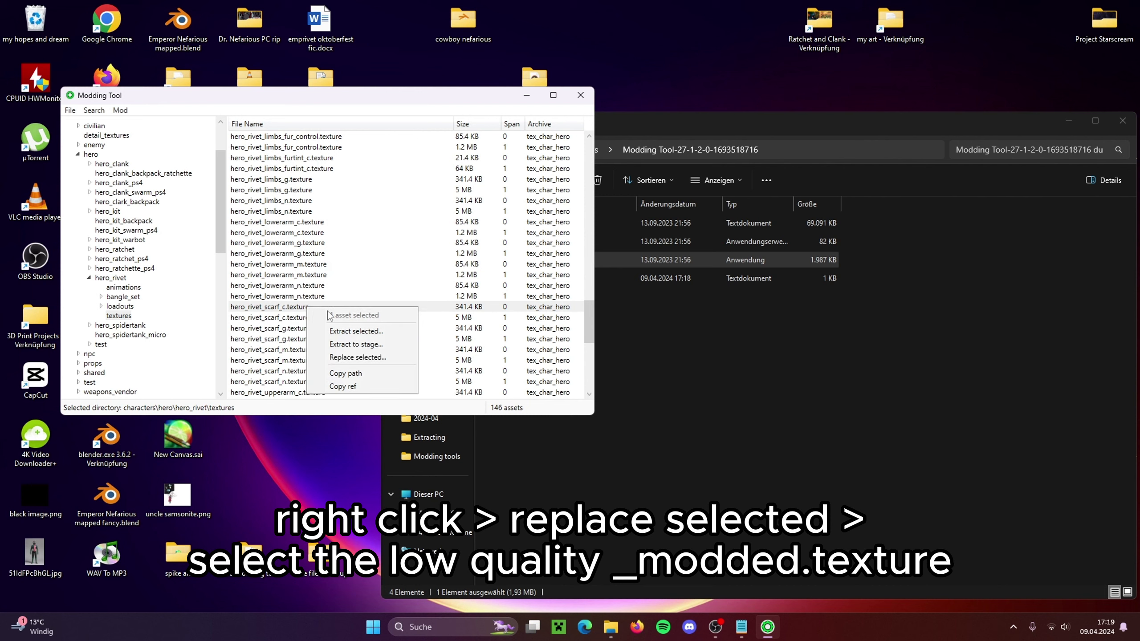
pyautogui.click(340, 358)
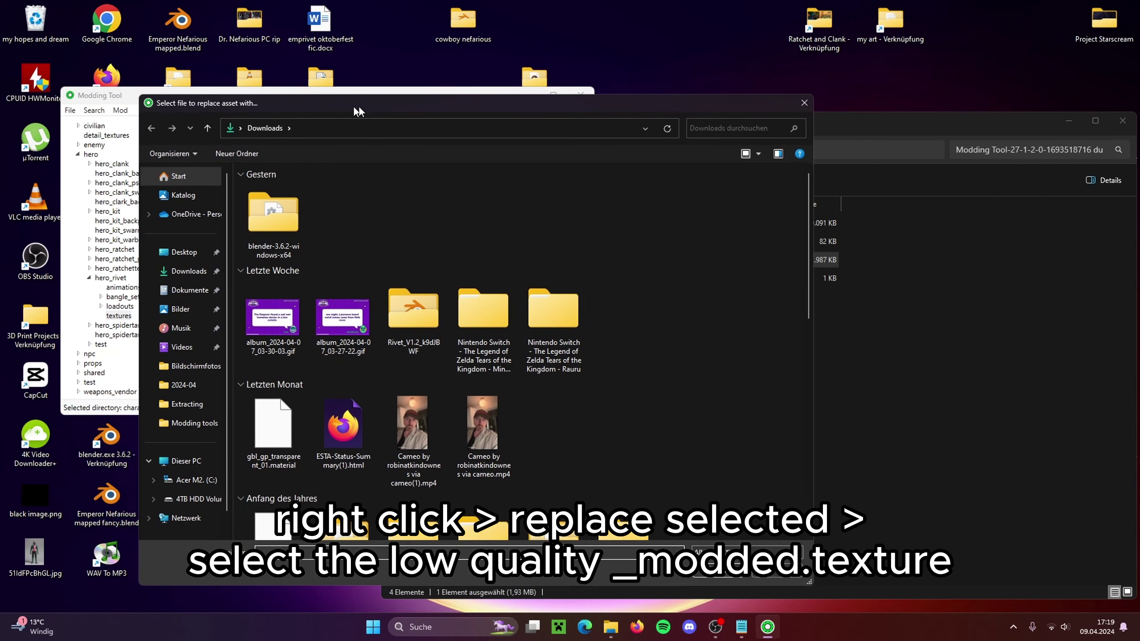
# Replace the span 0 asset with hero_rivet_scarf_c_modded.texture from the Modding tools folder on the desktop
pyautogui.click(220, 250)
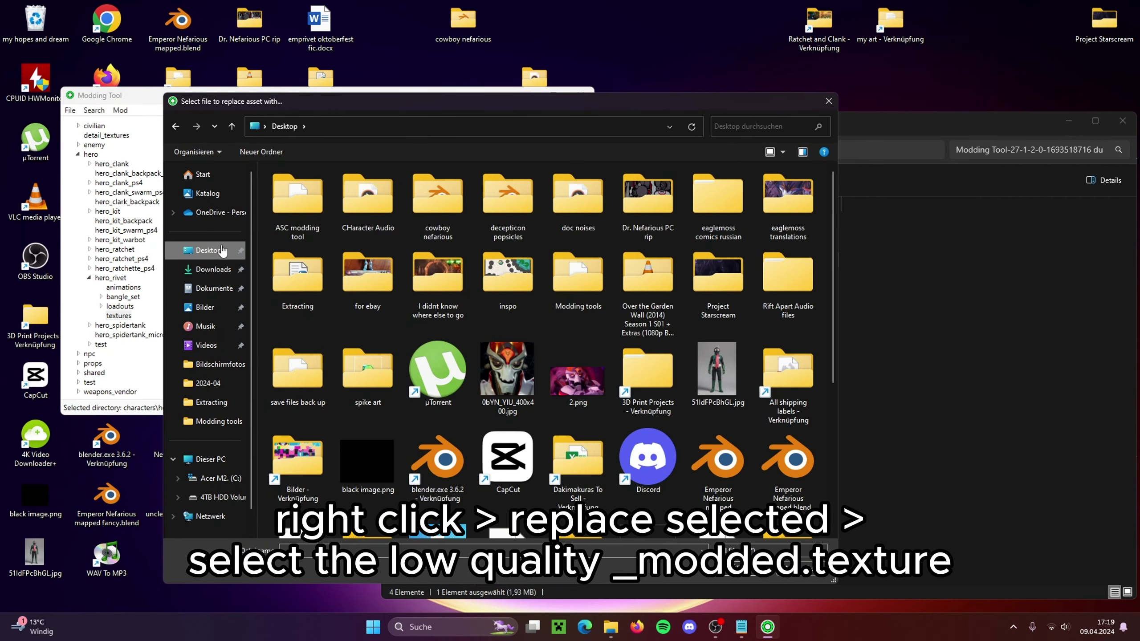
pyautogui.doubleClick(577, 274)
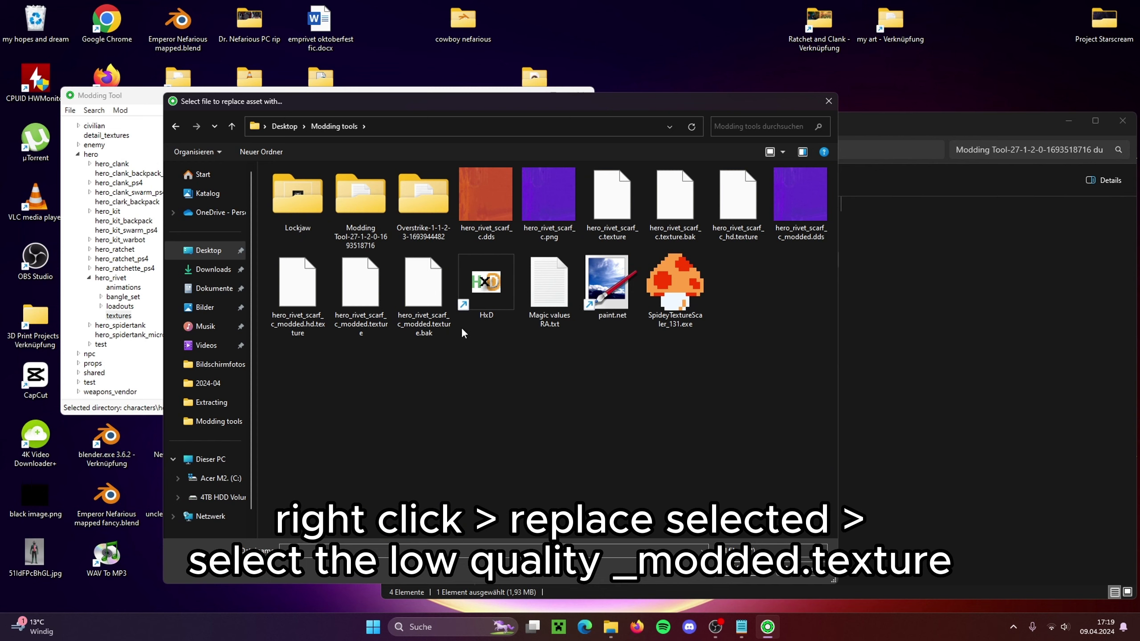
pyautogui.click(371, 297)
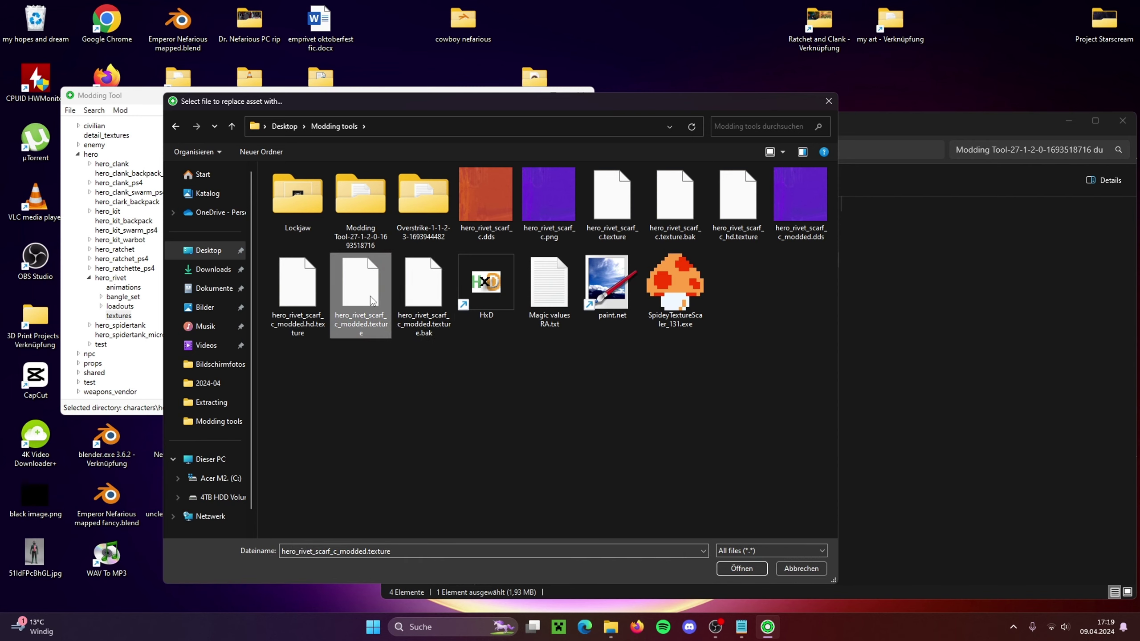
pyautogui.click(308, 299)
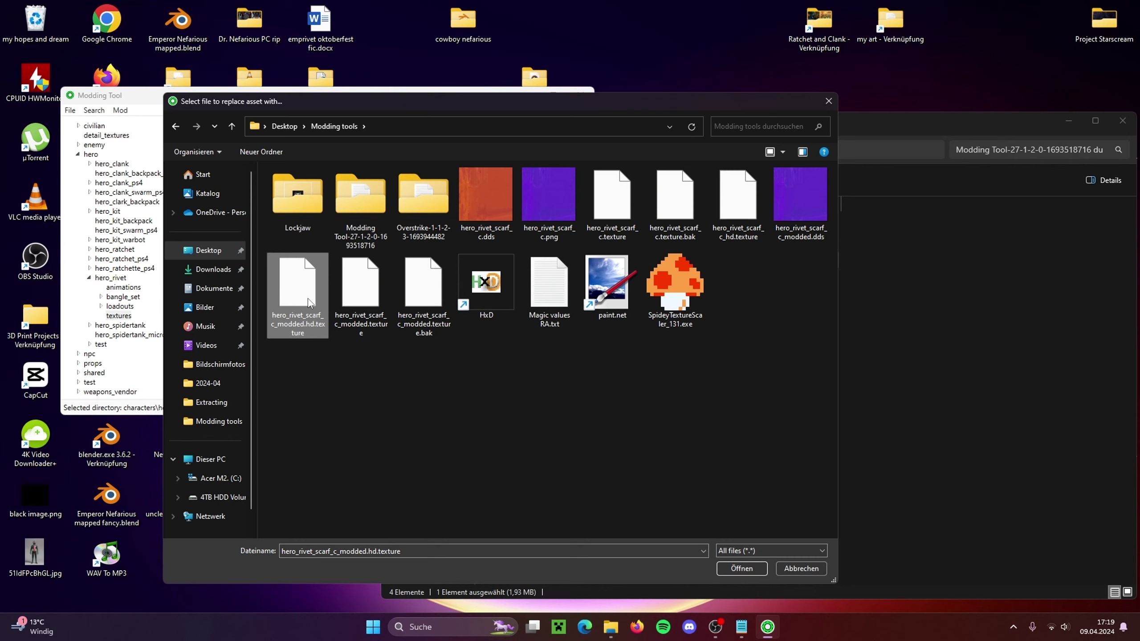
pyautogui.click(620, 212)
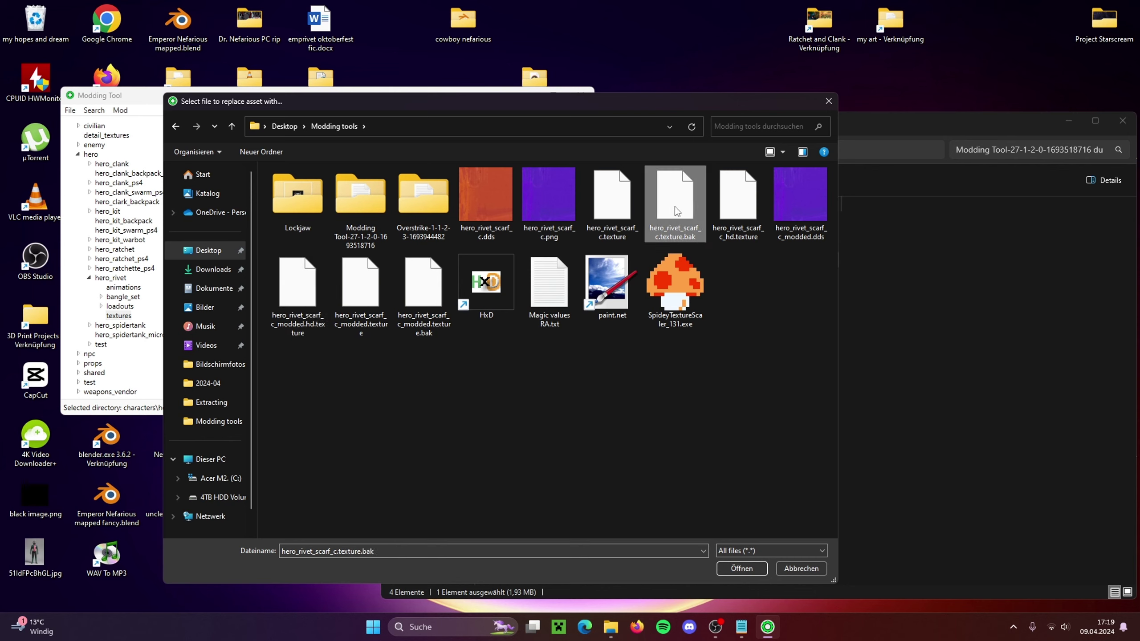
pyautogui.click(367, 297)
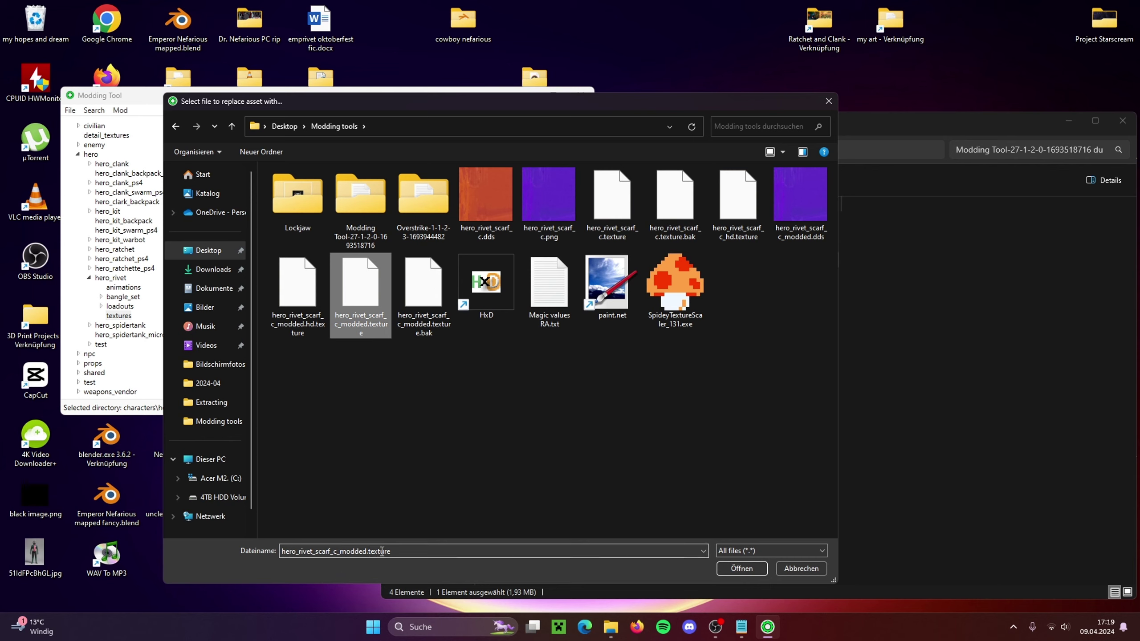
pyautogui.click(723, 568)
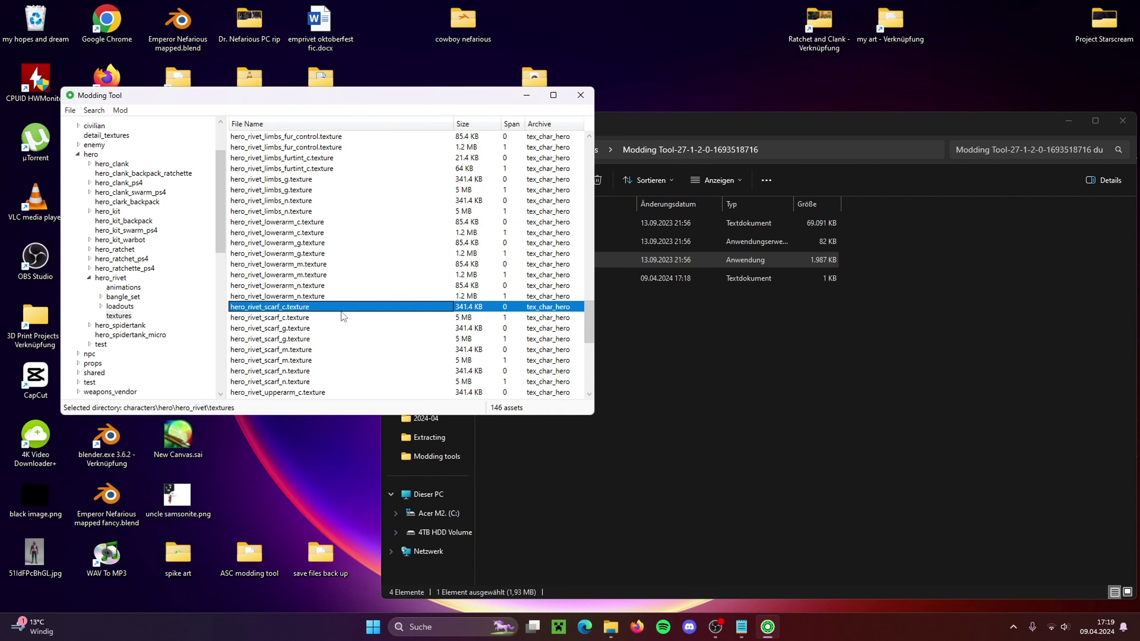
# Replace the span 1 hero_rivet_scarf_c.texture with hero_rivet_scarf_c_modded.hd.texture from the Modding tools folder
pyautogui.rightClick(308, 317)
pyautogui.click(303, 317)
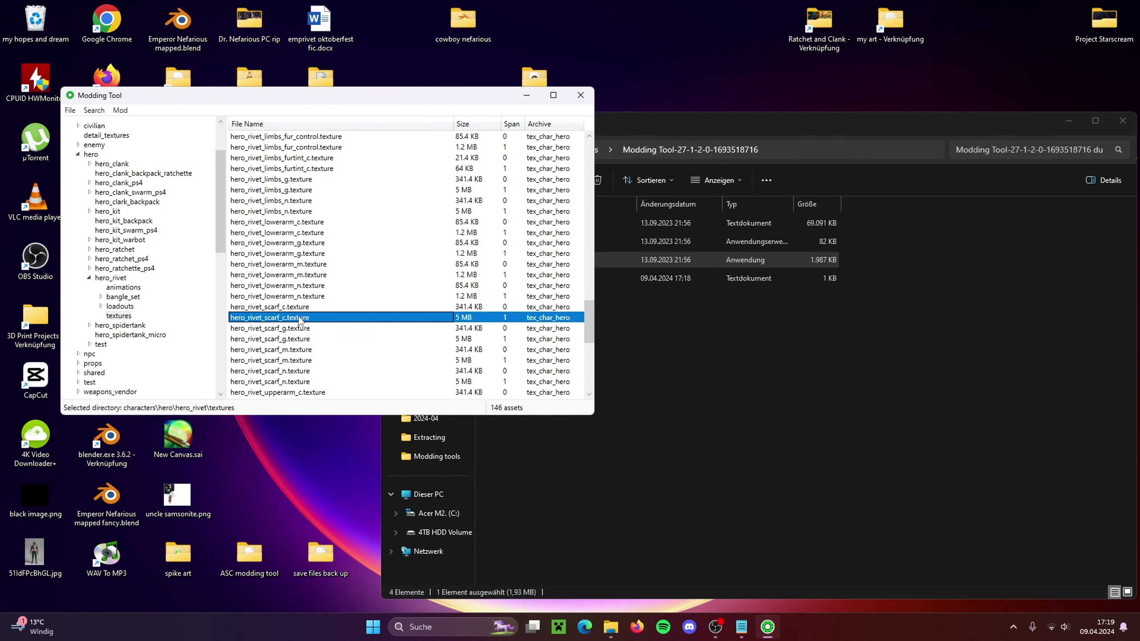
pyautogui.rightClick(299, 317)
pyautogui.click(345, 367)
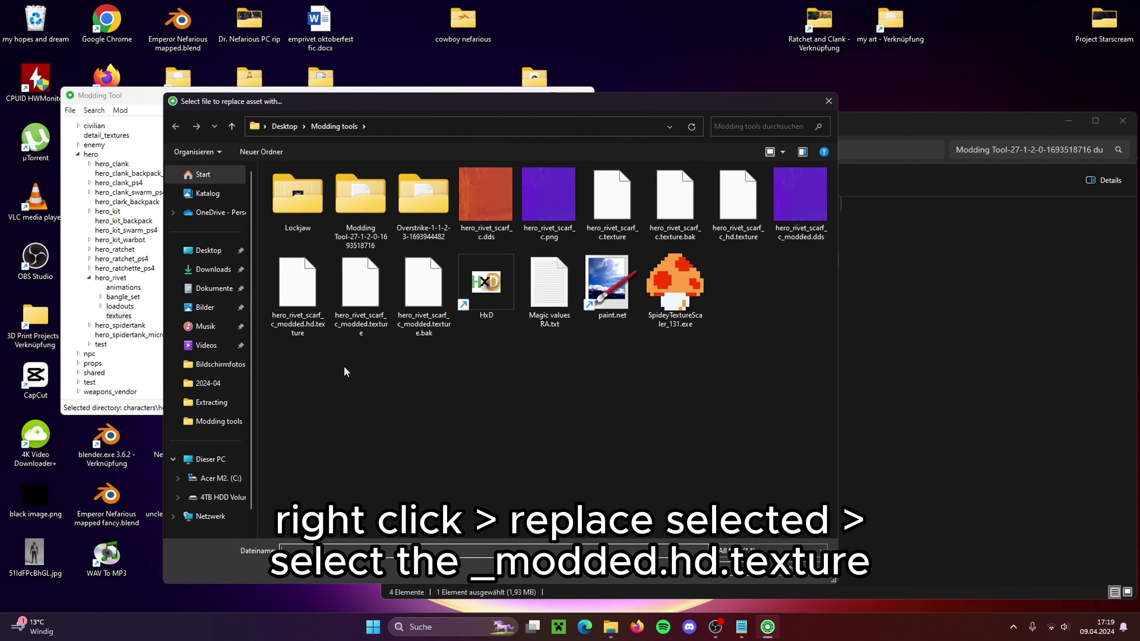
pyautogui.click(307, 291)
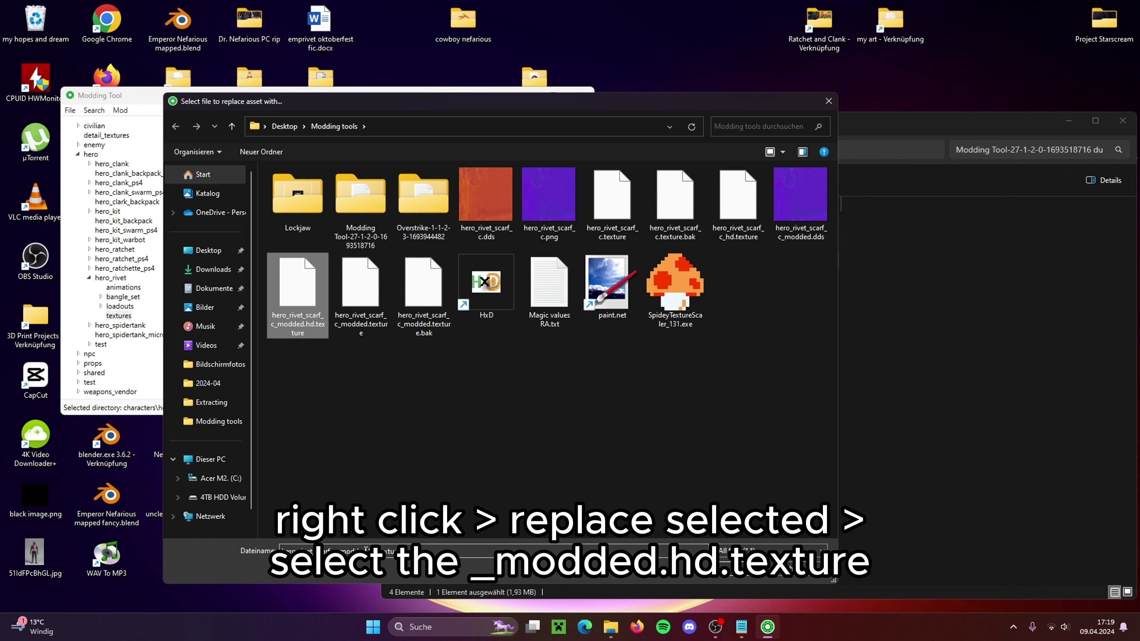
pyautogui.click(733, 568)
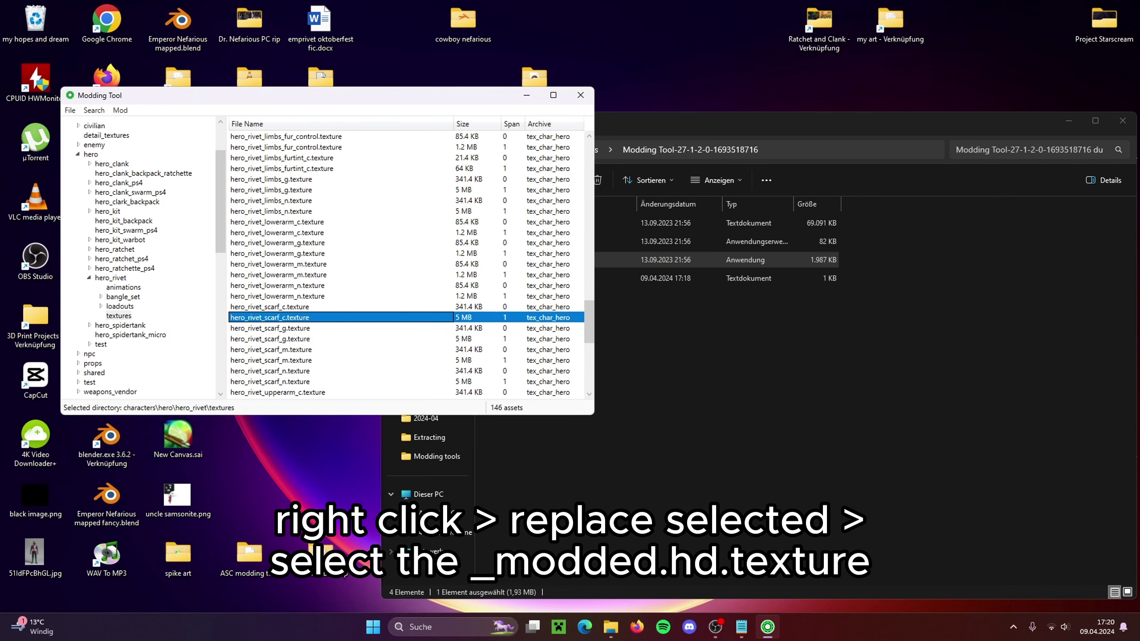
# Open the dialog for packing the replaced scarf textures as a .stage file
pyautogui.moveTo(295, 107); pyautogui.dragTo(319, 115)
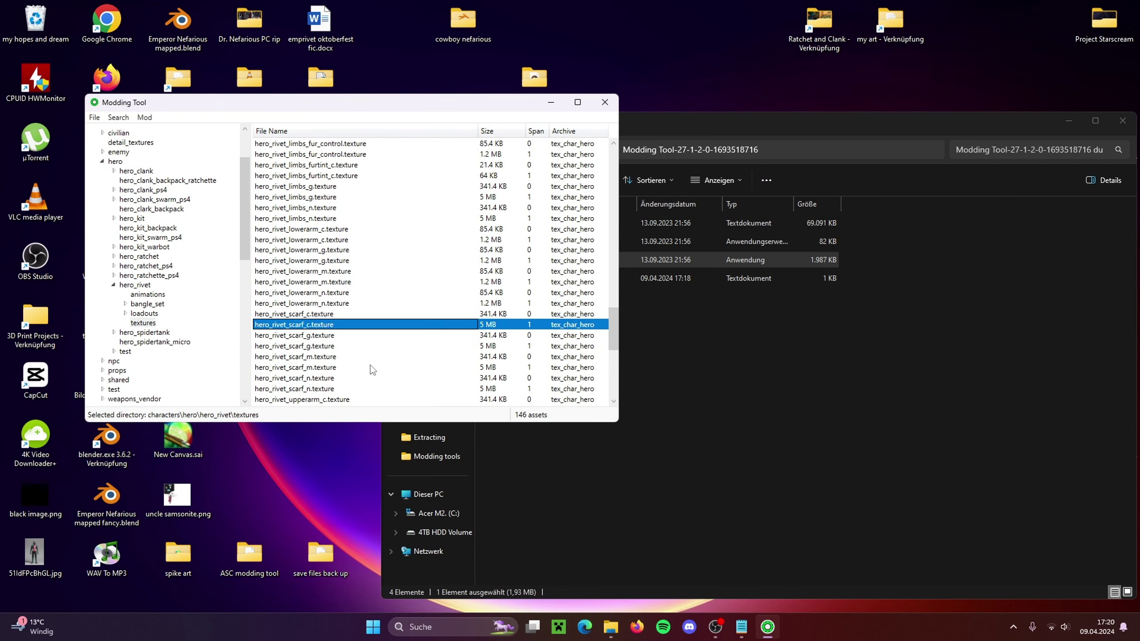
pyautogui.click(348, 316)
pyautogui.click(347, 324)
pyautogui.click(149, 120)
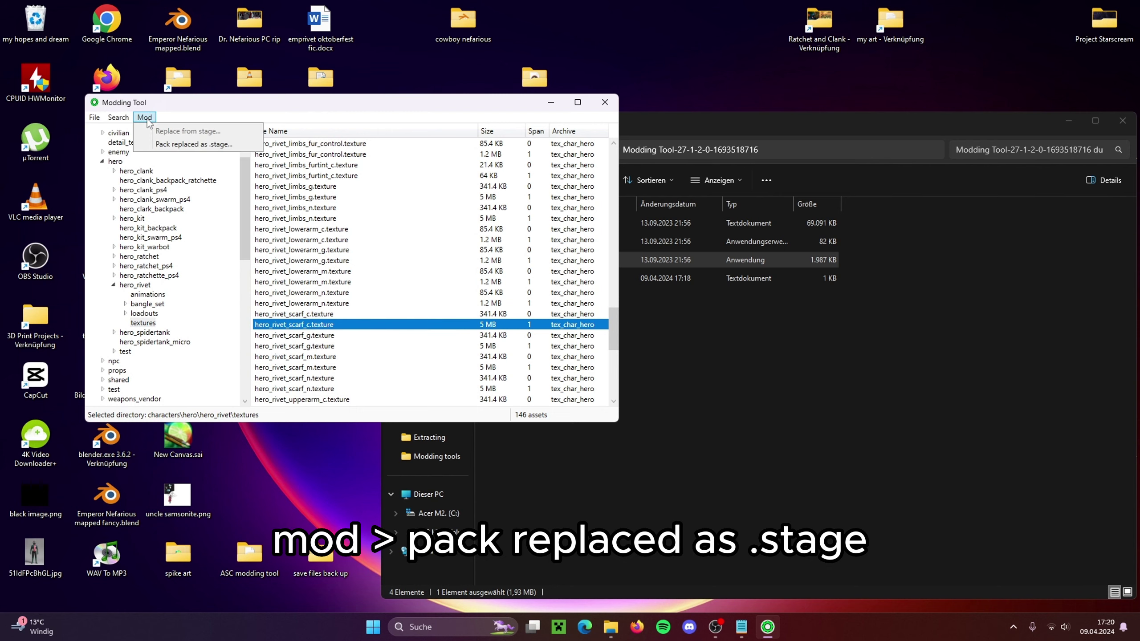
pyautogui.click(170, 146)
pyautogui.moveTo(236, 138); pyautogui.dragTo(403, 205)
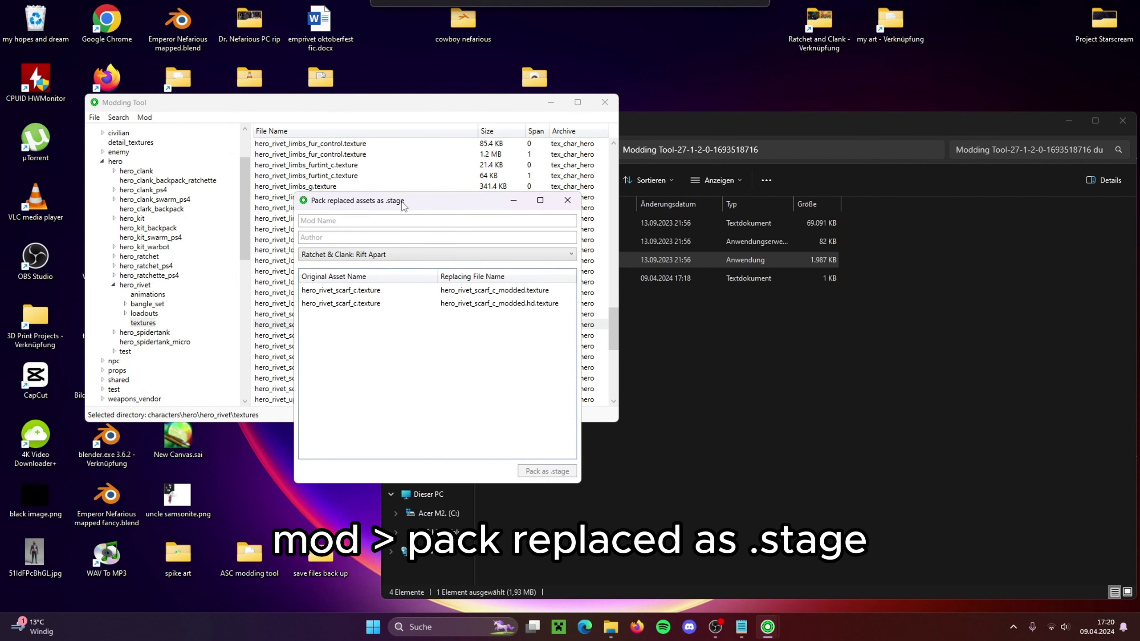
pyautogui.click(350, 220)
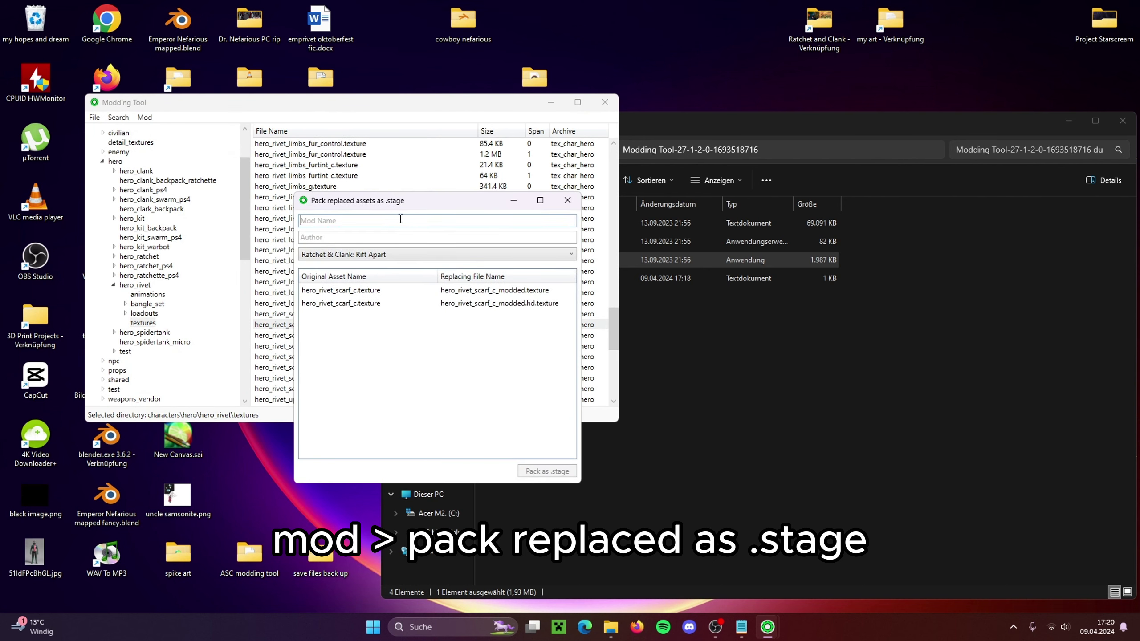
pyautogui.write('ilaac')
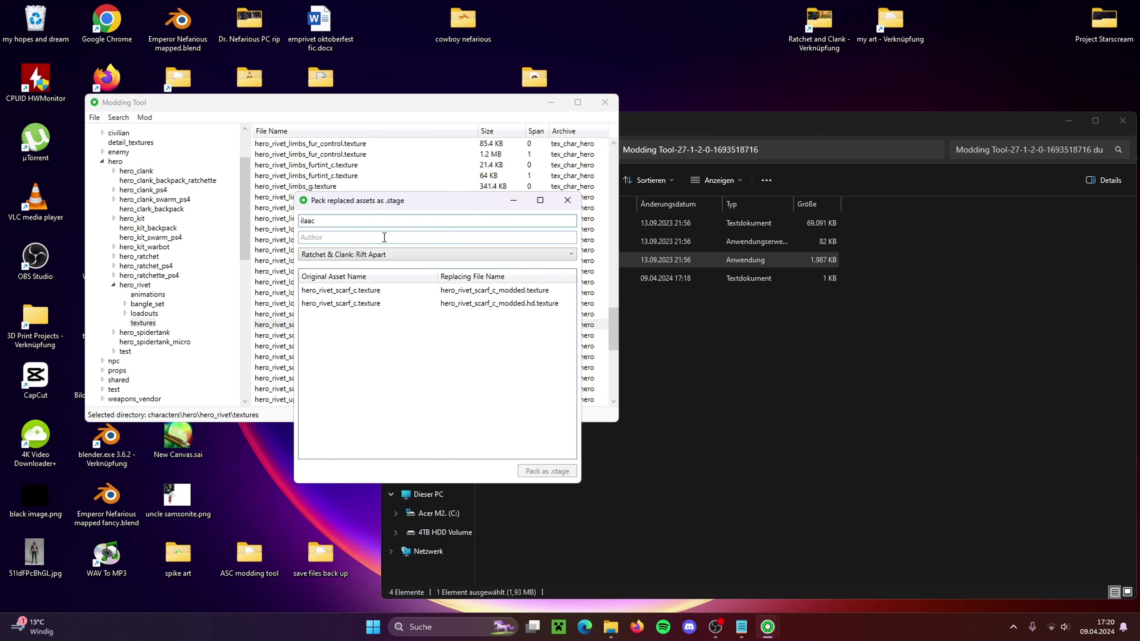
pyautogui.click(385, 237)
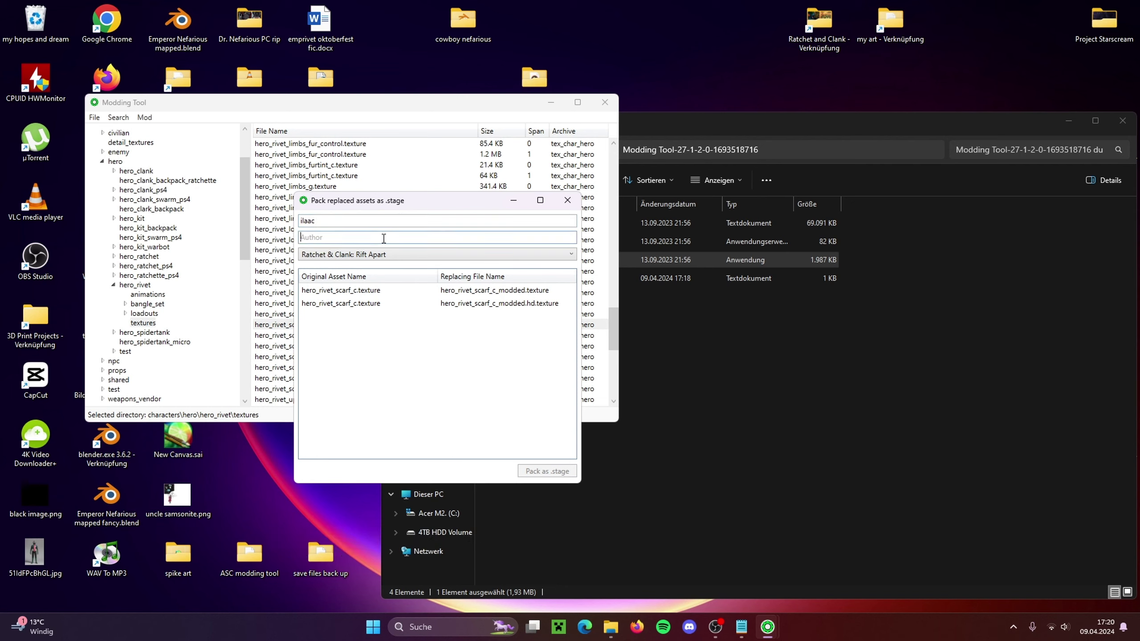
pyautogui.doubleClick(373, 222)
pyautogui.press('BackSpace')
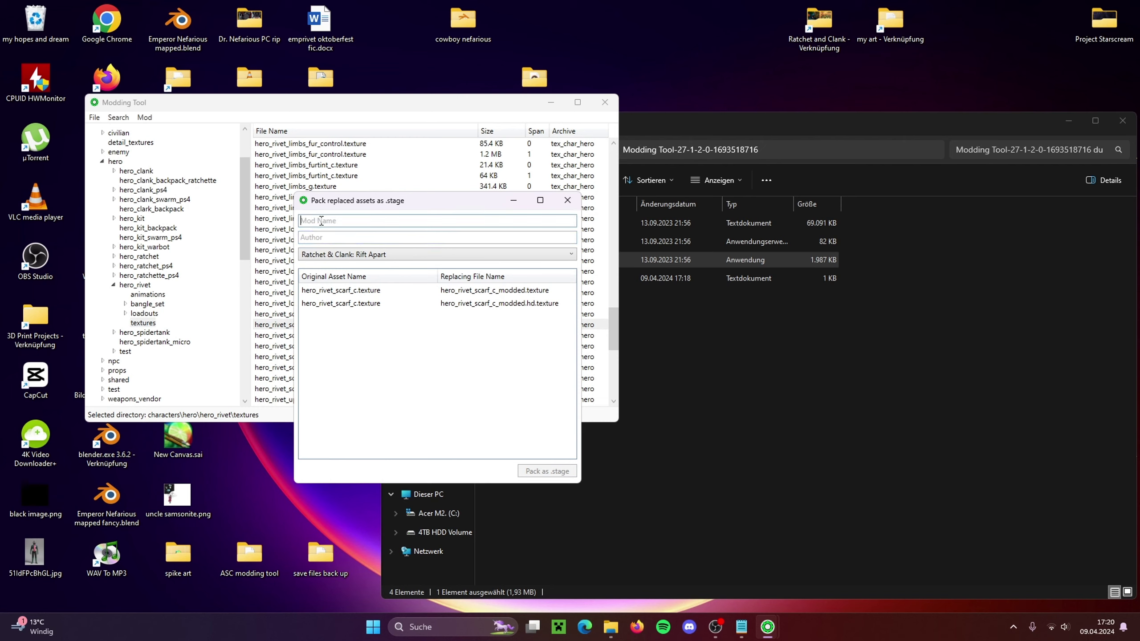
# Name the mod "Rivet Scarf mod", enter the author's name and review the replaced assets in a widened dialog
pyautogui.write('Rivet Scarf mod')
pyautogui.click(309, 238)
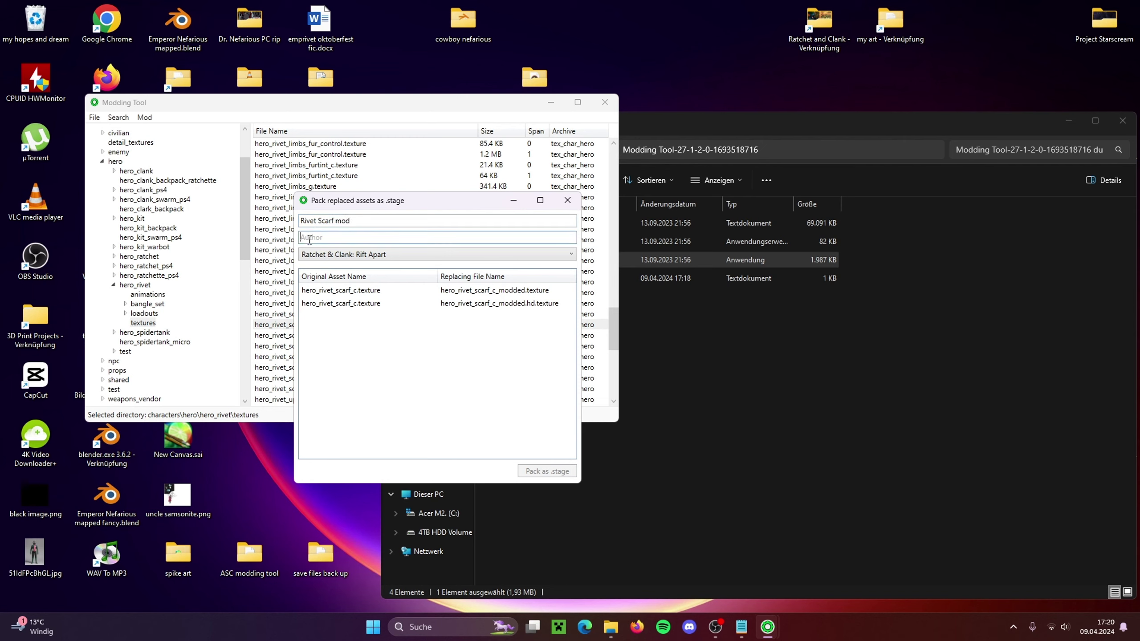
pyautogui.write('ilaac')
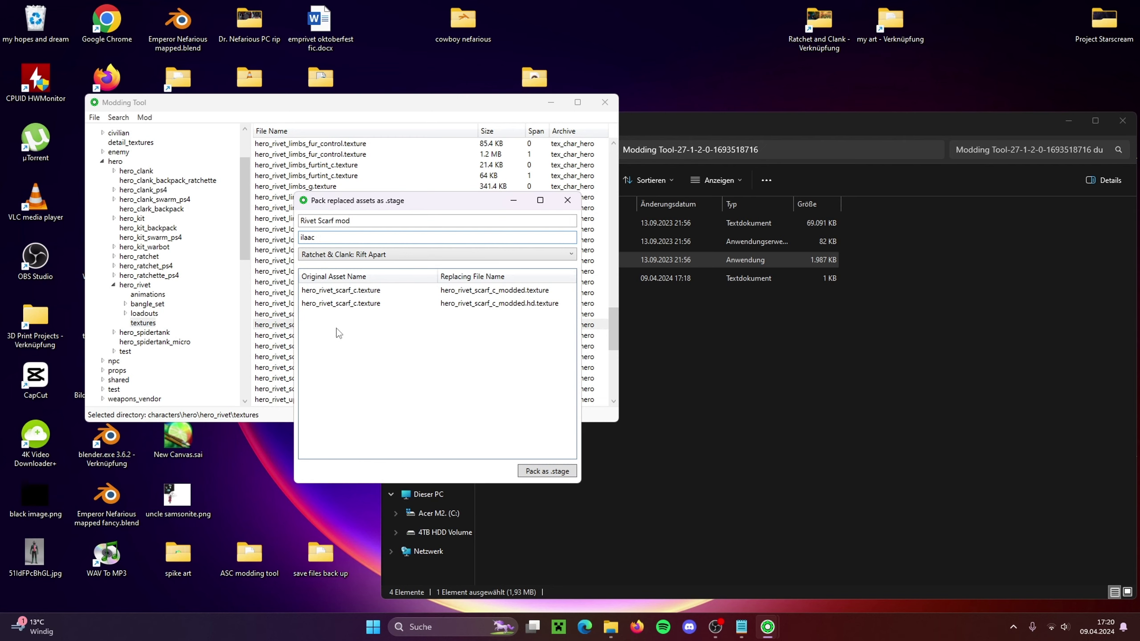
pyautogui.click(355, 306)
pyautogui.click(365, 291)
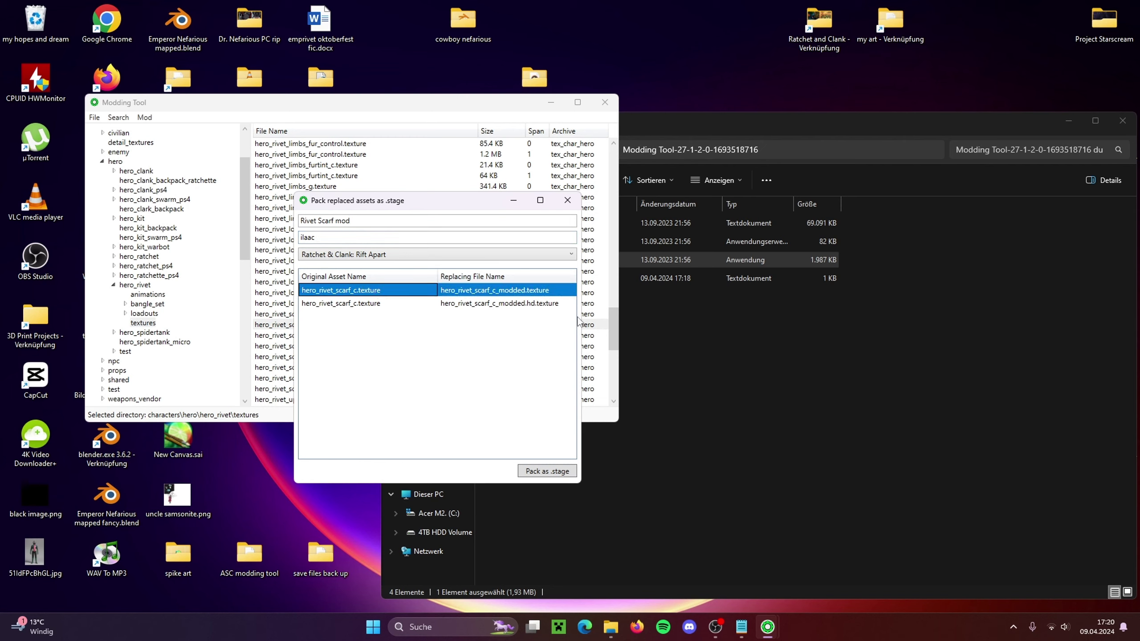
pyautogui.moveTo(582, 315); pyautogui.dragTo(636, 315)
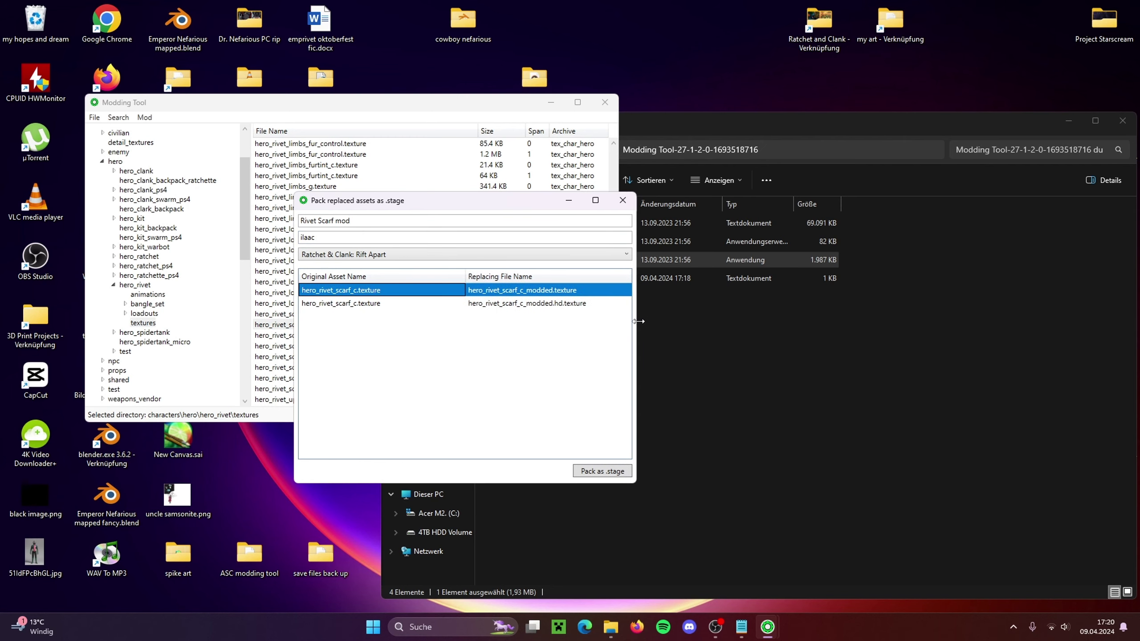
# Pack the two replaced scarf textures as a .stage file named "Rivet Scarf mod" in the Modding tools folder
pyautogui.click(419, 308)
pyautogui.click(491, 292)
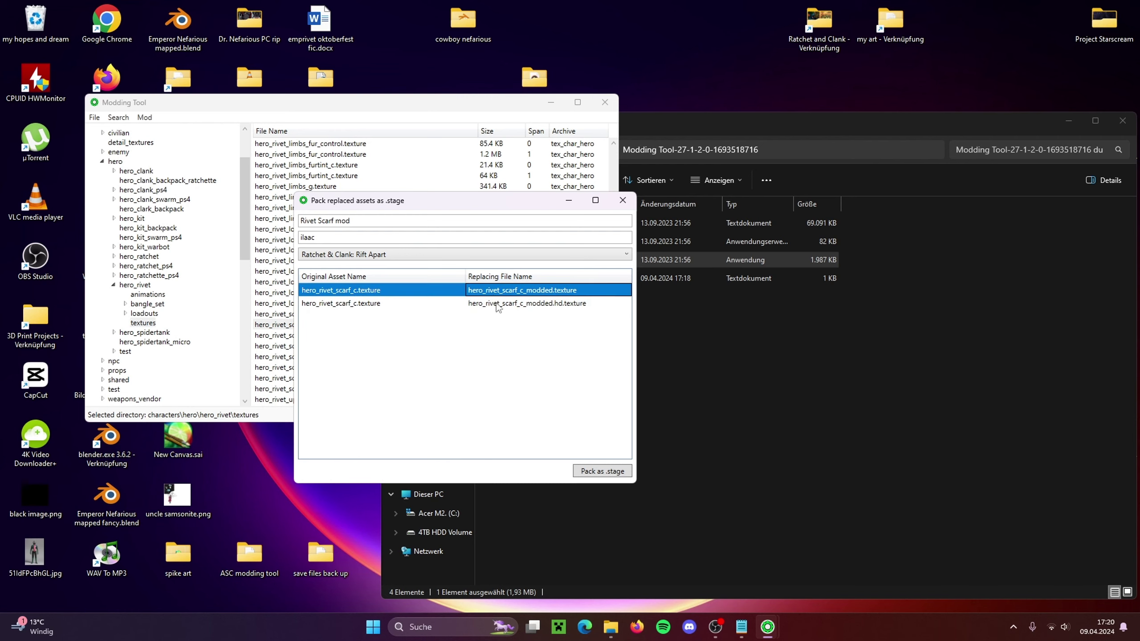
pyautogui.click(588, 474)
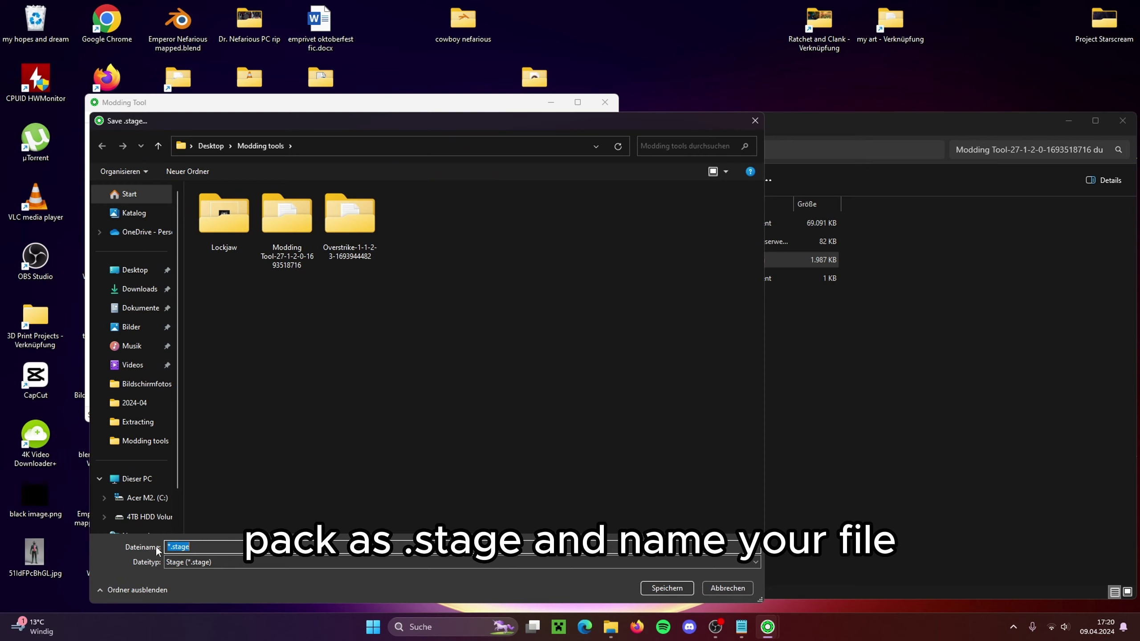
pyautogui.click(166, 549)
pyautogui.write('Rivet Scarf mod')
pyautogui.click(681, 591)
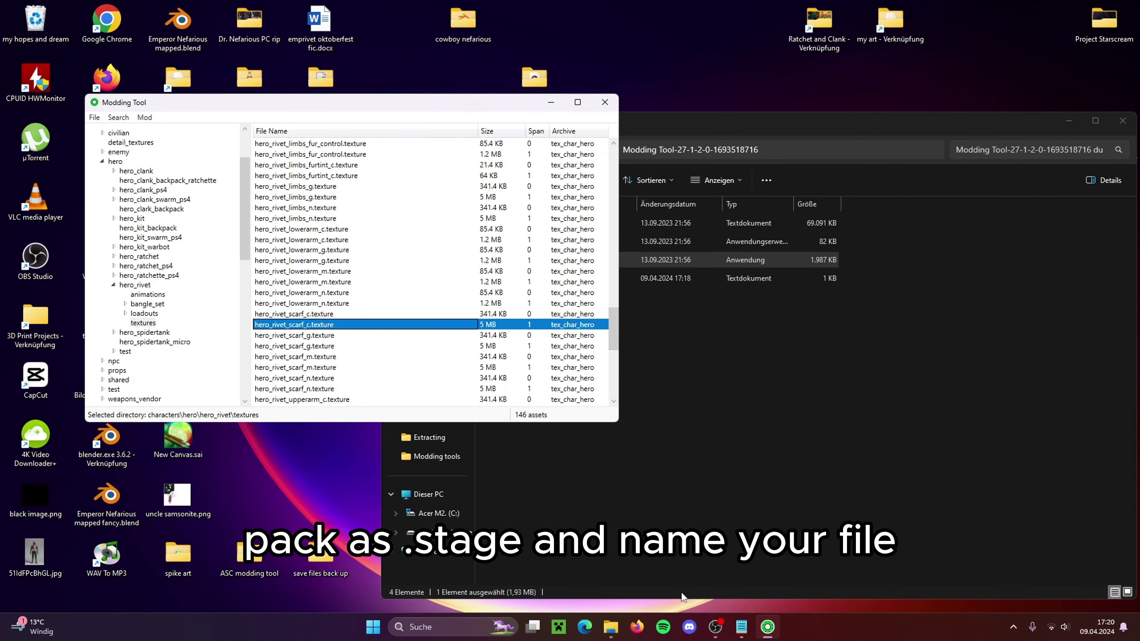
# Close Modding Tool, its folder window and the magic values text file
pyautogui.click(606, 95)
pyautogui.moveTo(675, 130); pyautogui.dragTo(483, 104)
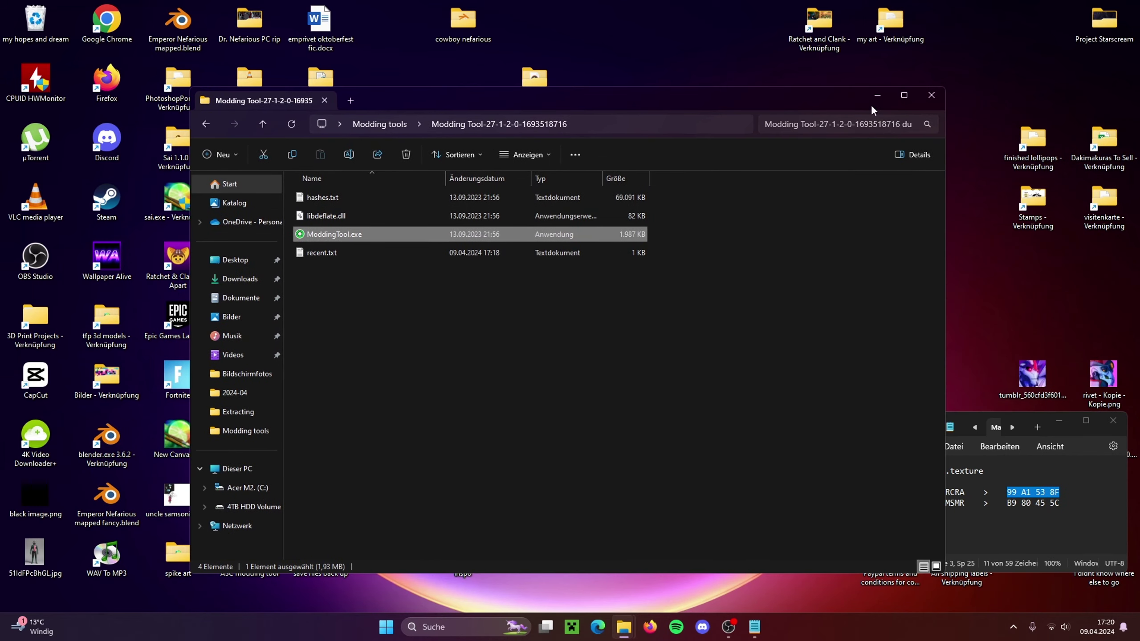
pyautogui.click(931, 96)
pyautogui.click(1112, 420)
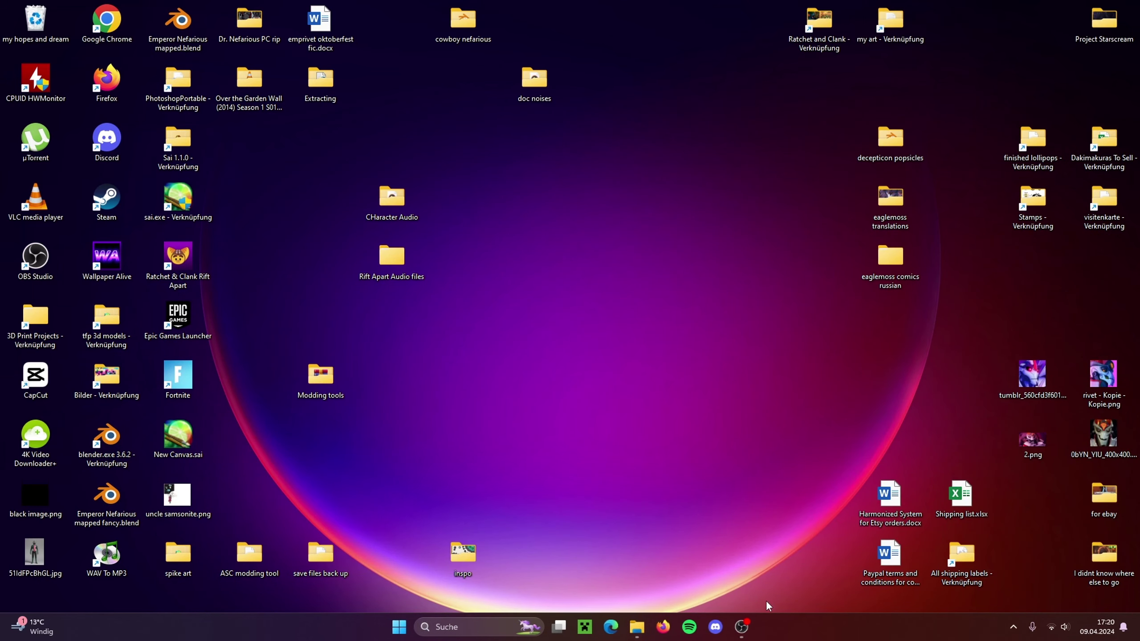
pyautogui.doubleClick(318, 376)
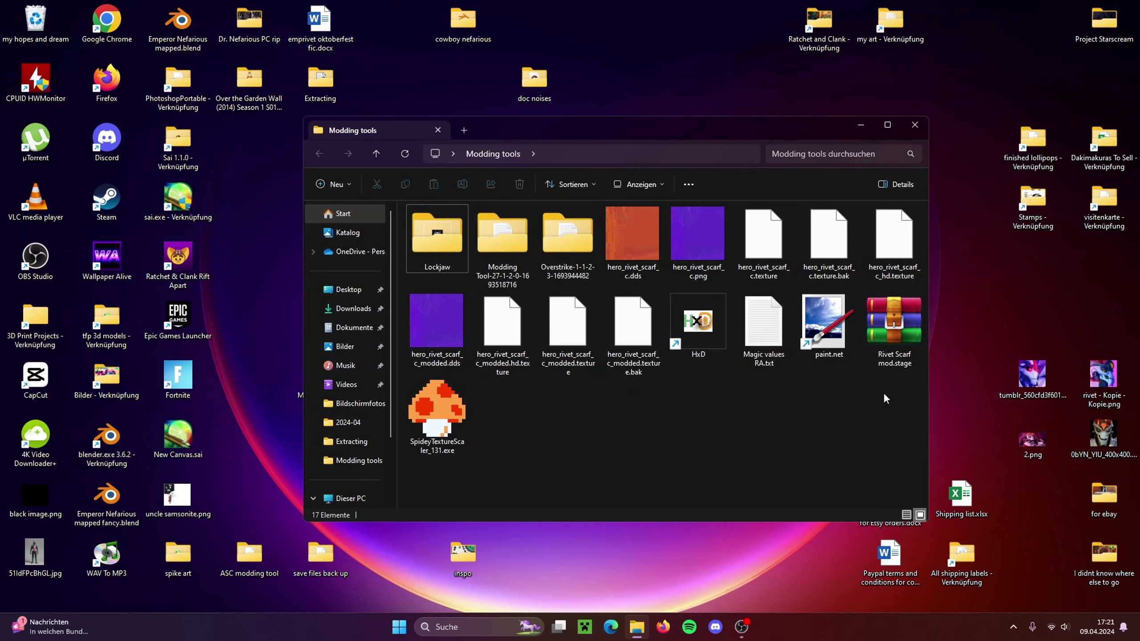
pyautogui.click(891, 324)
pyautogui.moveTo(697, 128); pyautogui.dragTo(857, 188)
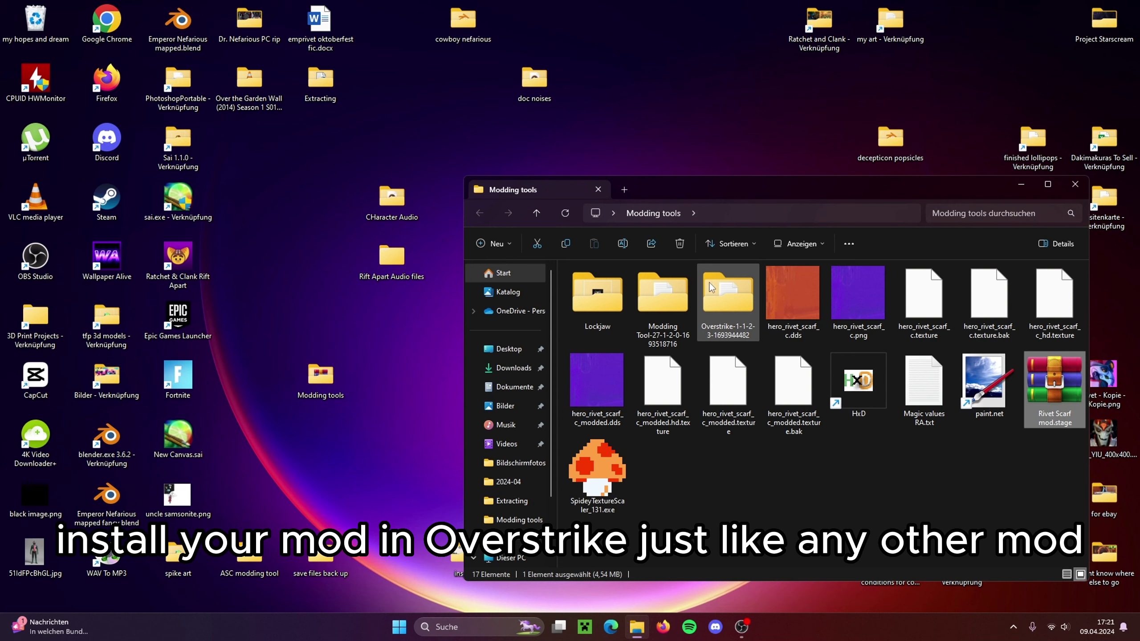
pyautogui.doubleClick(716, 295)
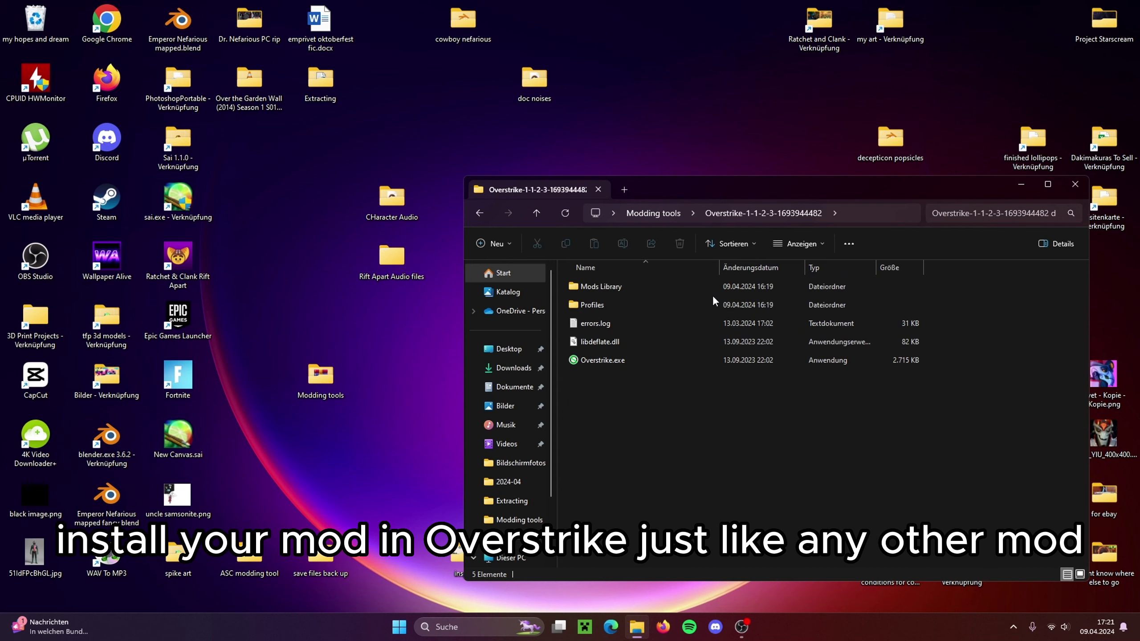
pyautogui.click(639, 362)
pyautogui.doubleClick(640, 362)
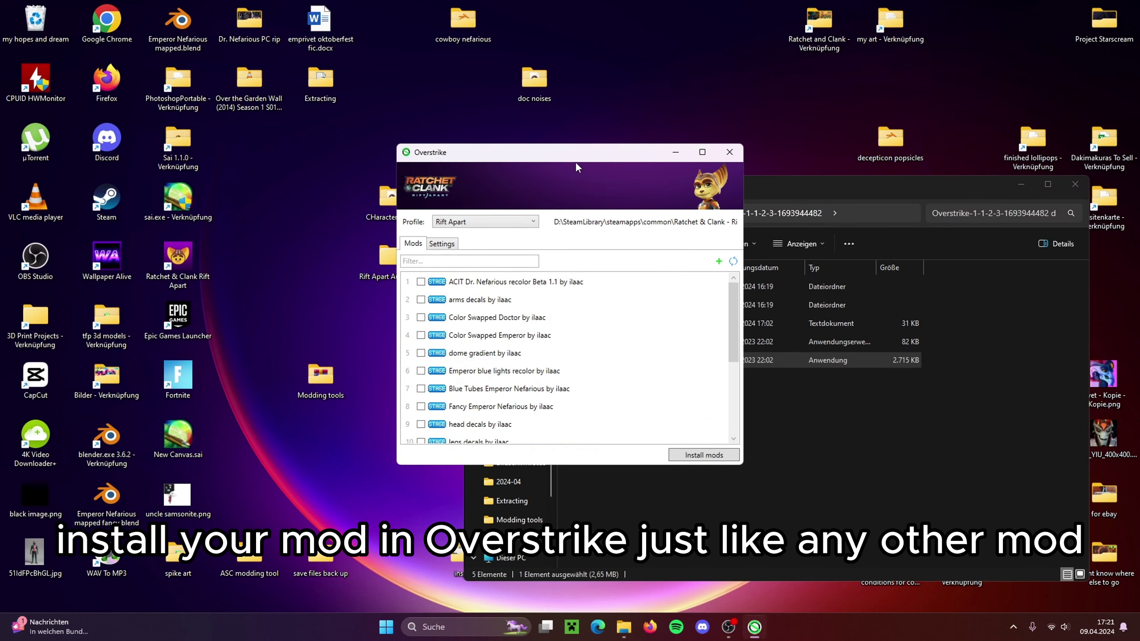
pyautogui.moveTo(576, 161); pyautogui.dragTo(309, 111)
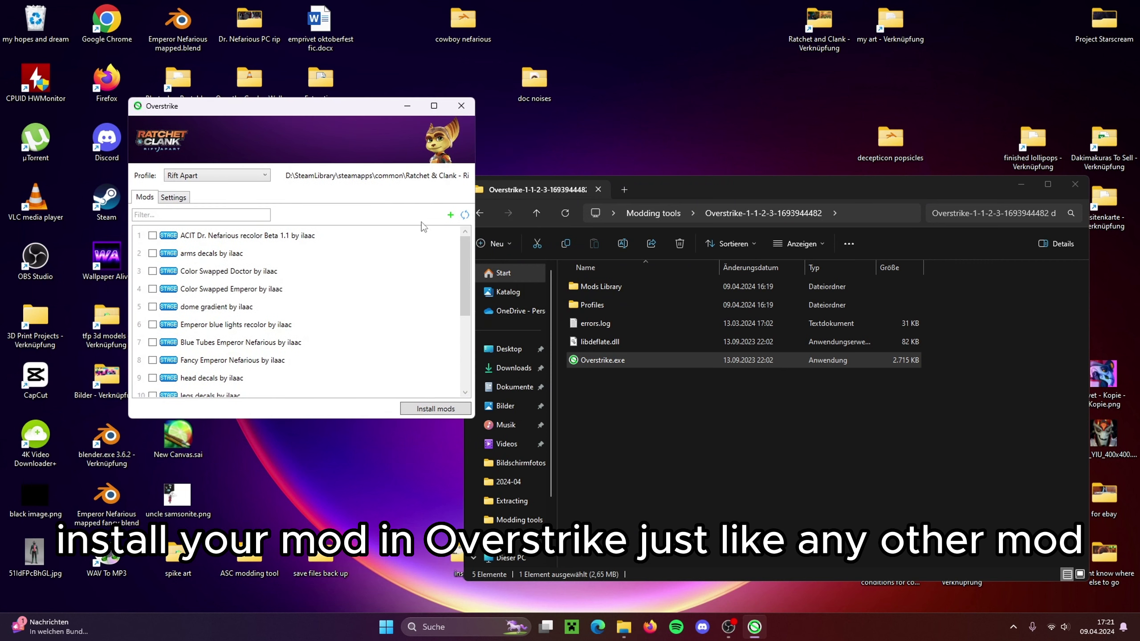
# Add Rivet Scarf mod.stage from the desktop's Modding tools folder to Overstrike's mod list
pyautogui.click(450, 215)
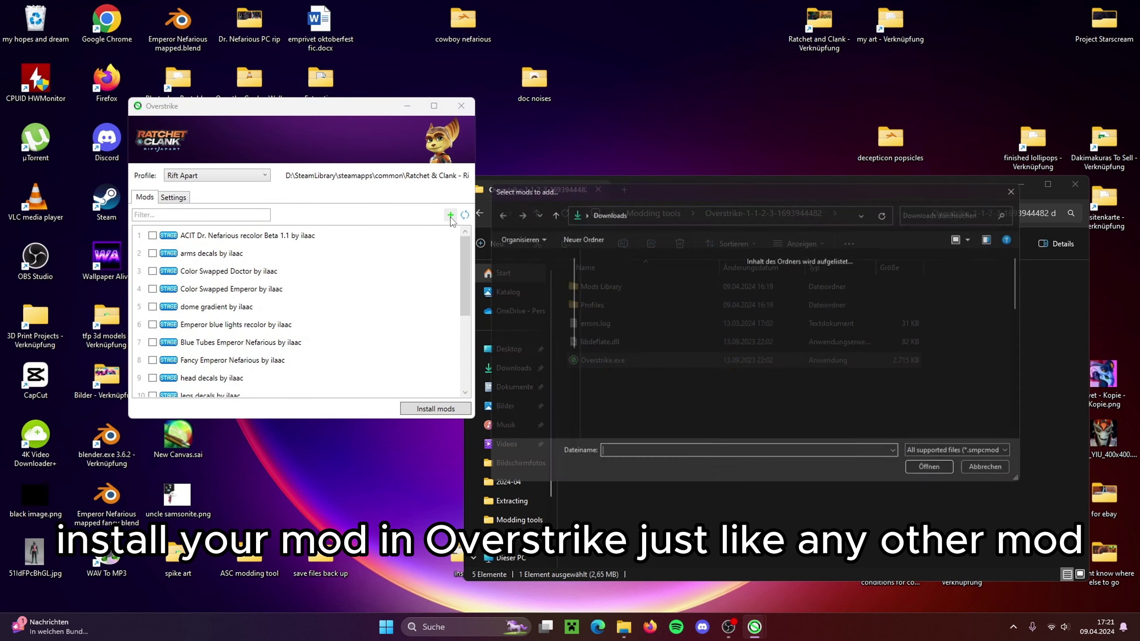
pyautogui.click(523, 291)
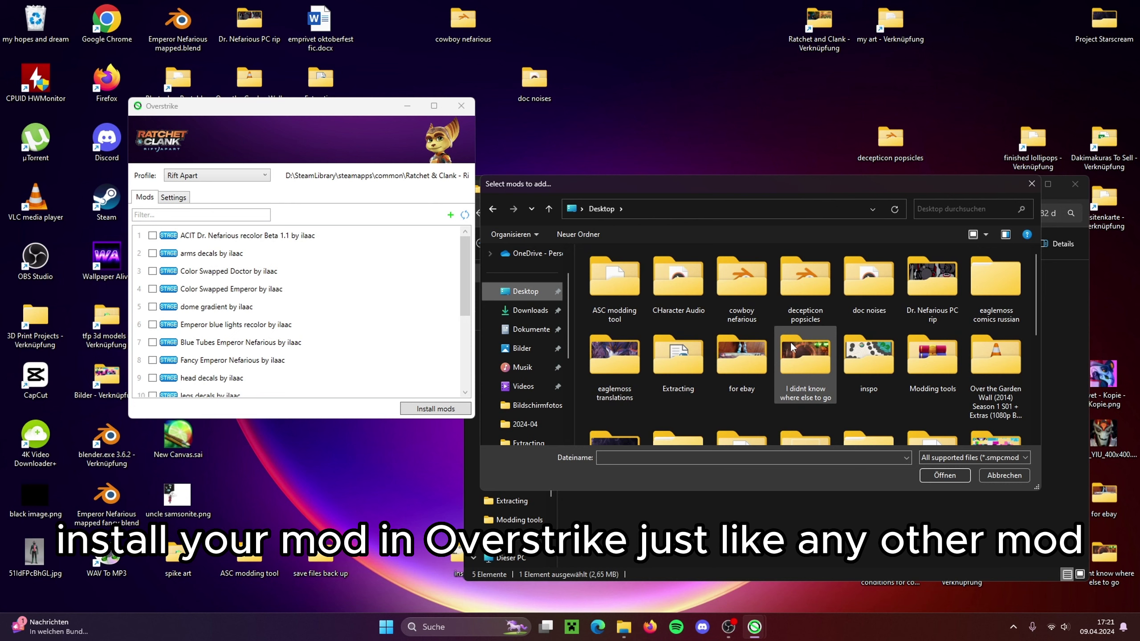
pyautogui.doubleClick(795, 342)
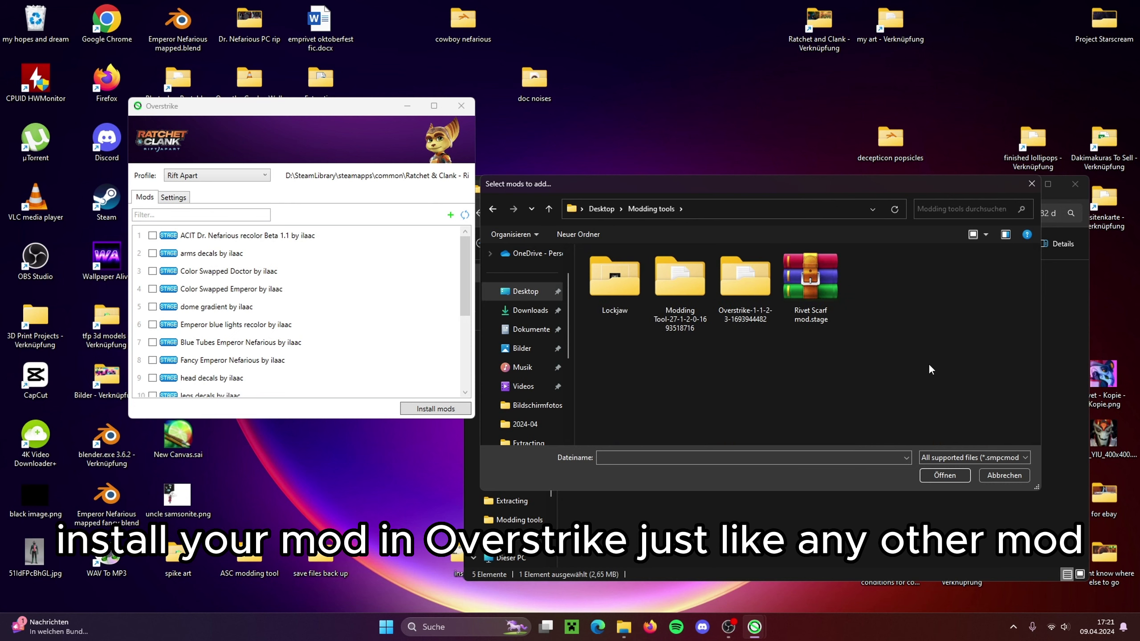
pyautogui.doubleClick(818, 284)
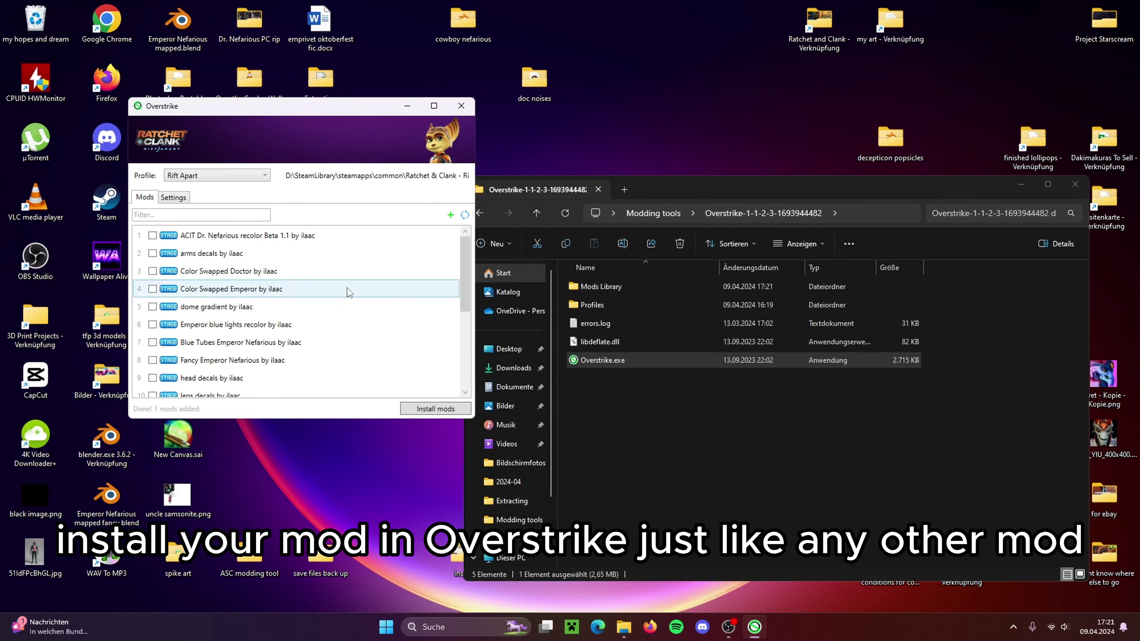
# Enable Rivet Scarf mod in the mod list and install it, closing Overstrike and its folder
pyautogui.scroll(-3, 346, 290)
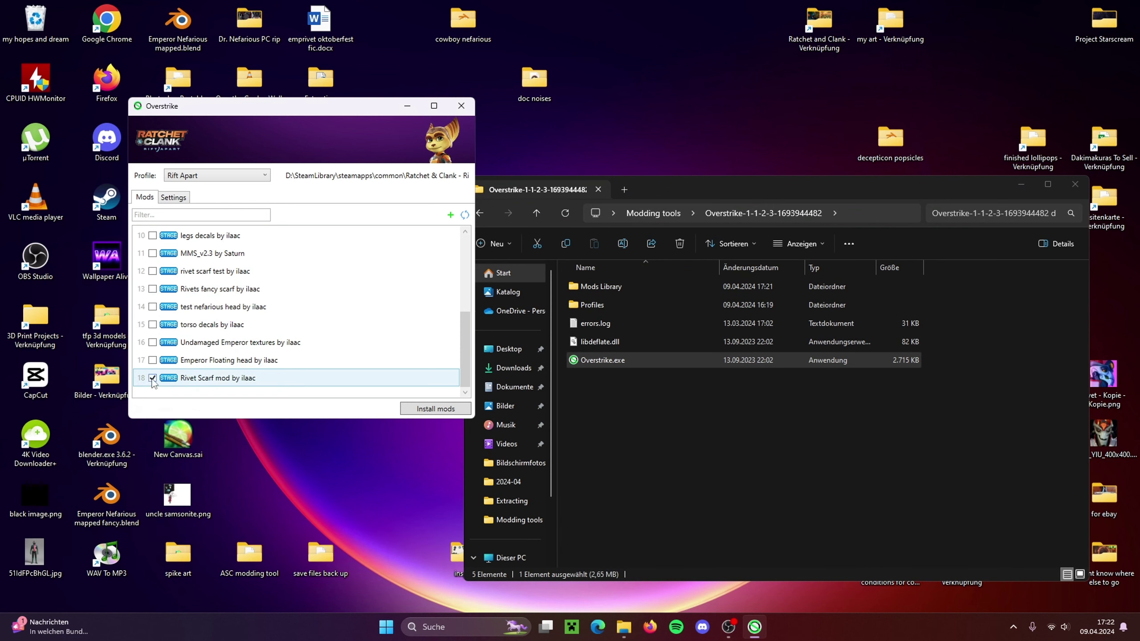
pyautogui.click(434, 410)
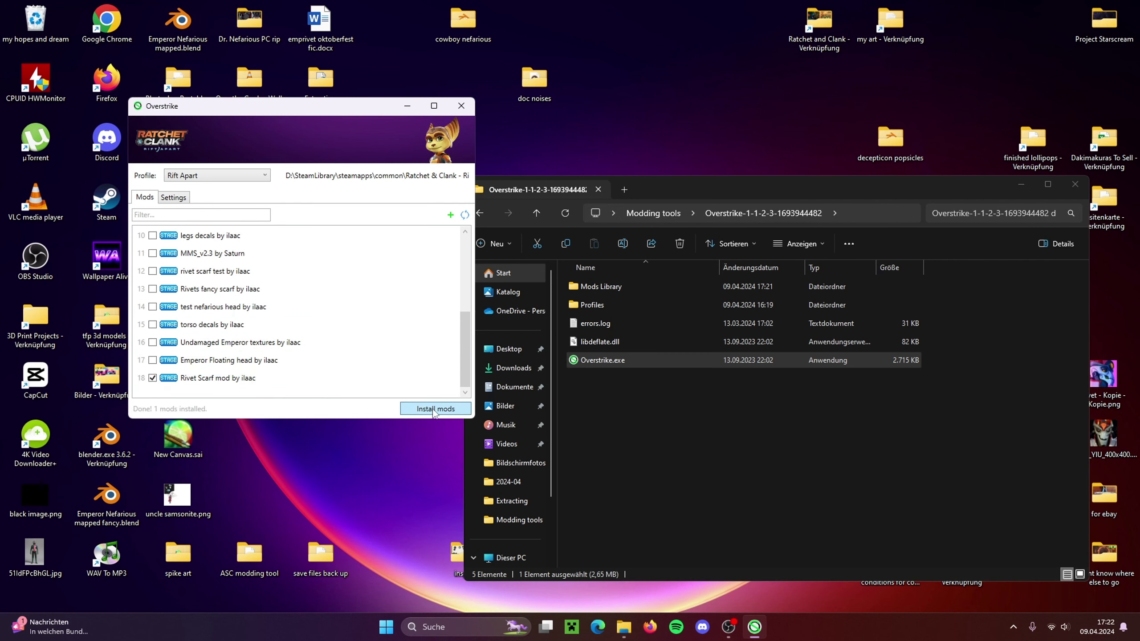
pyautogui.click(461, 106)
pyautogui.click(1075, 185)
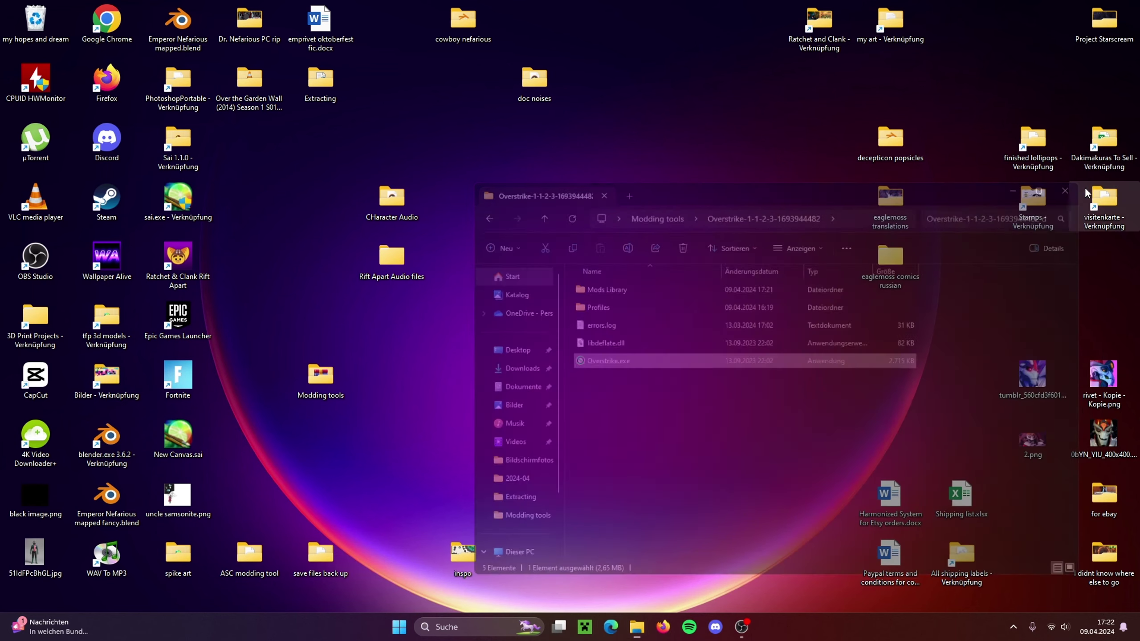
# Launch Ratchet & Clank: Rift Apart and inspect Rivet's scarf on her character model in the gallery
pyautogui.doubleClick(178, 260)
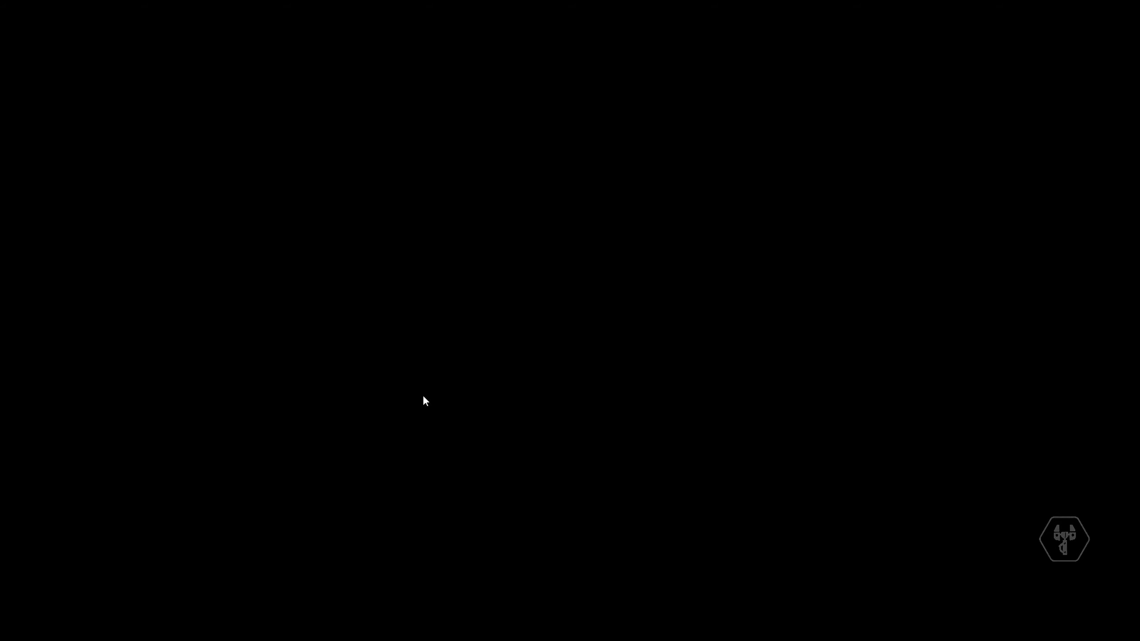
pyautogui.press('Tab')
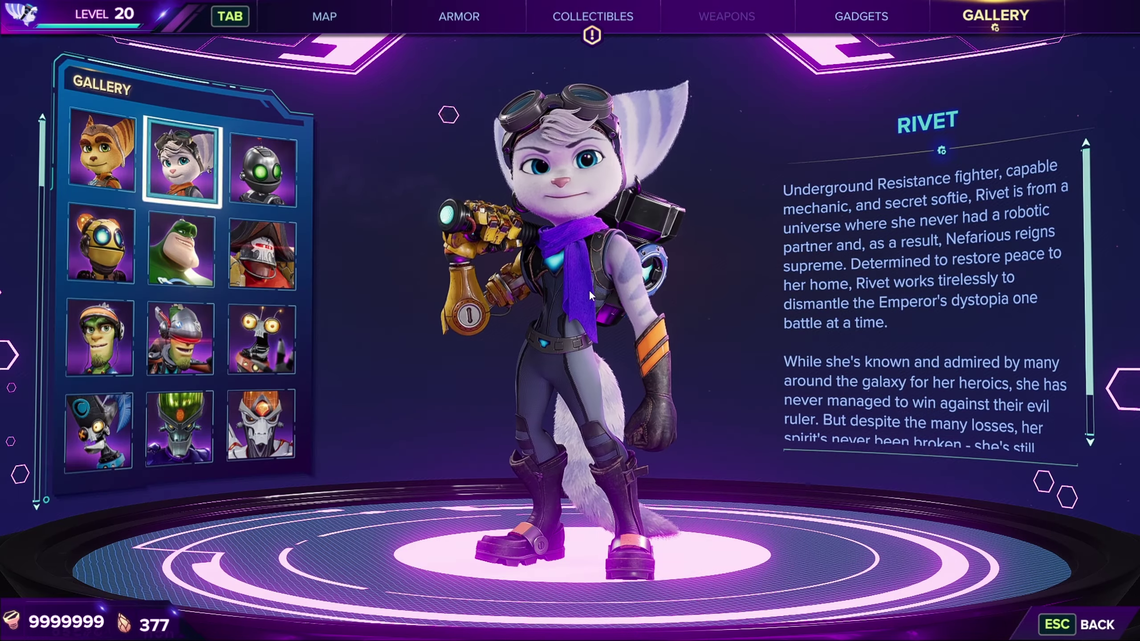
pyautogui.press('Return')
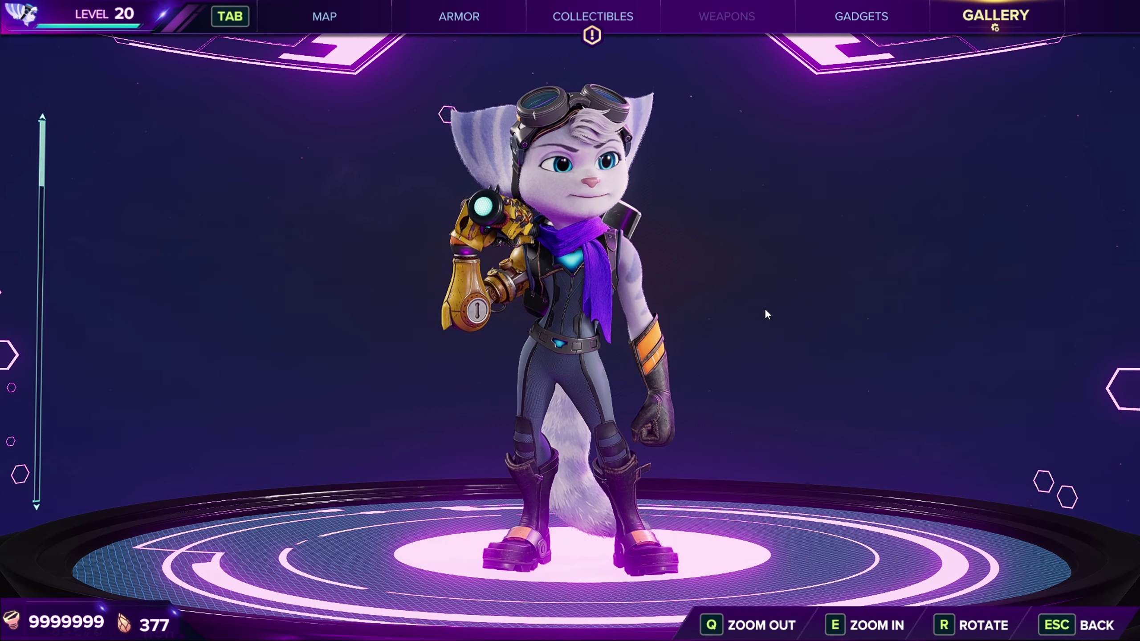
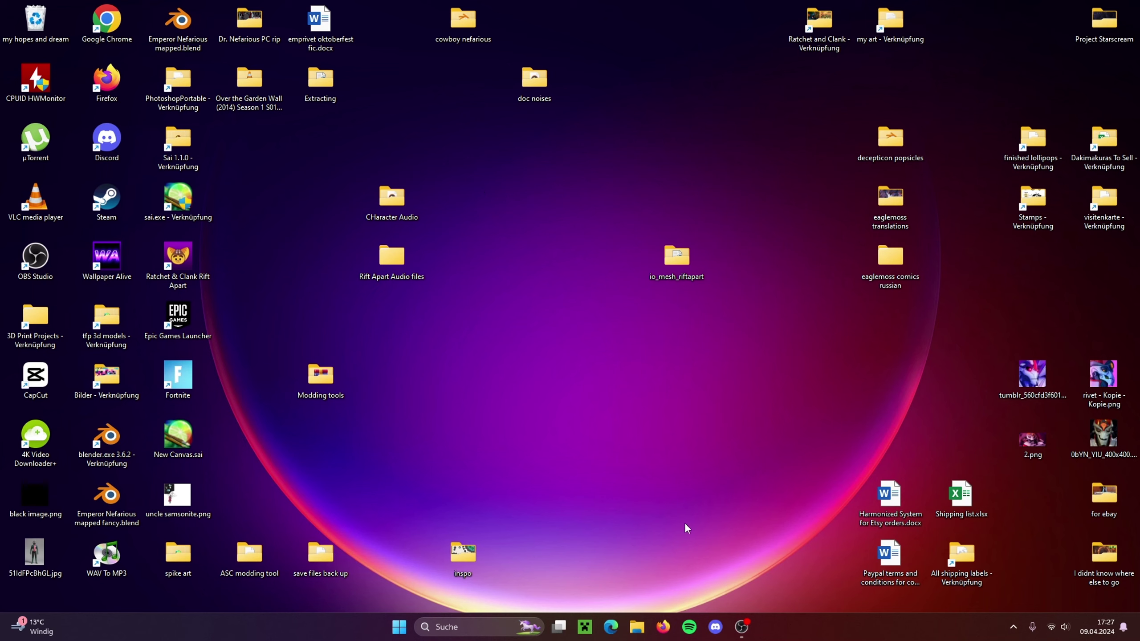
# Start server.exe from the Lockjaw folder inside Modding tools on the desktop
pyautogui.doubleClick(319, 385)
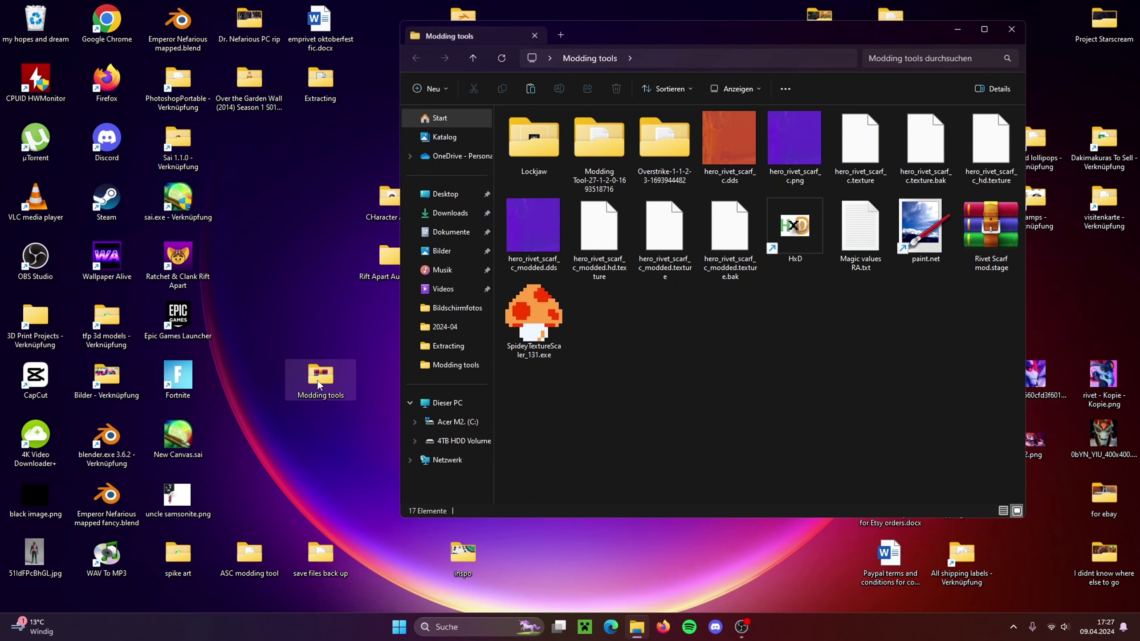
pyautogui.doubleClick(545, 147)
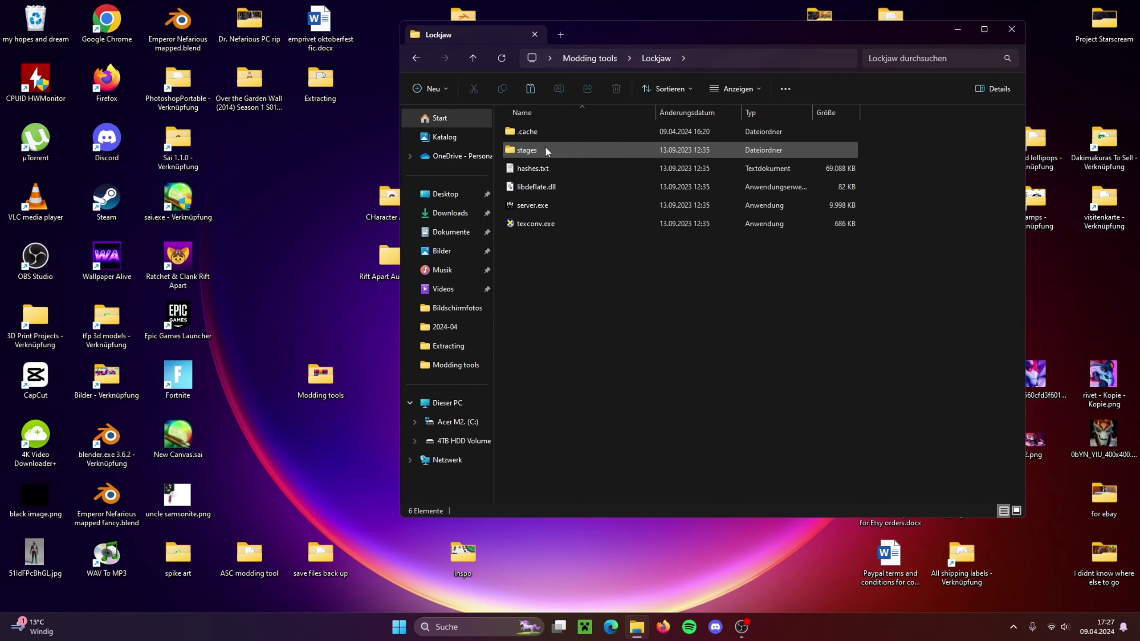
pyautogui.doubleClick(550, 207)
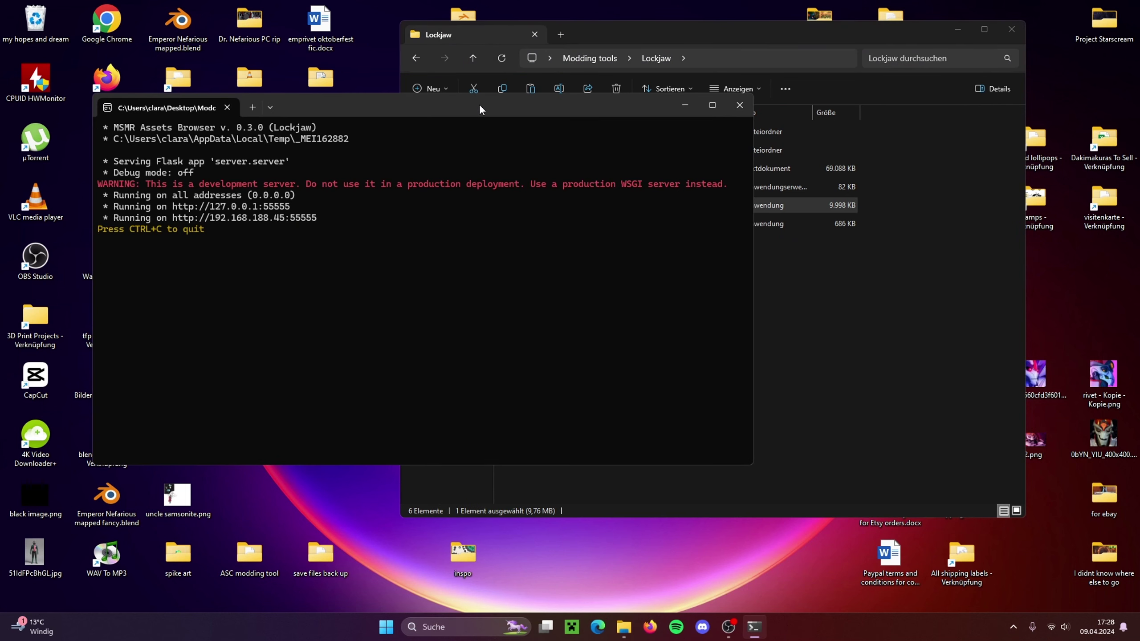
pyautogui.moveTo(480, 109); pyautogui.dragTo(742, 155)
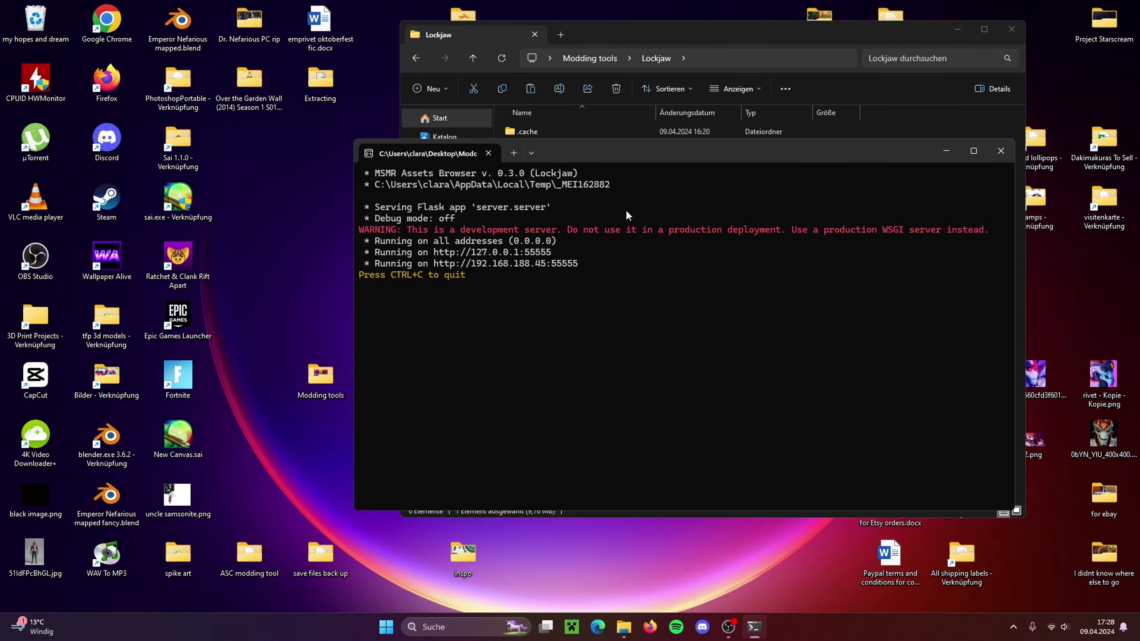
pyautogui.keyDown('ctrl'); pyautogui.click(523, 251); pyautogui.keyUp('ctrl')
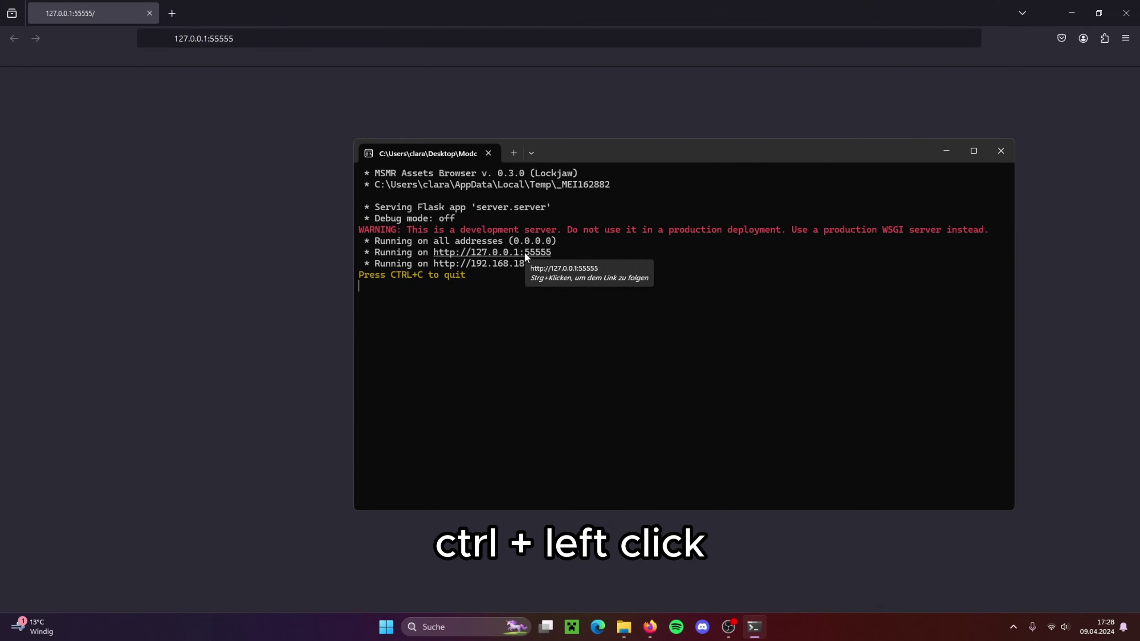
pyautogui.click(947, 151)
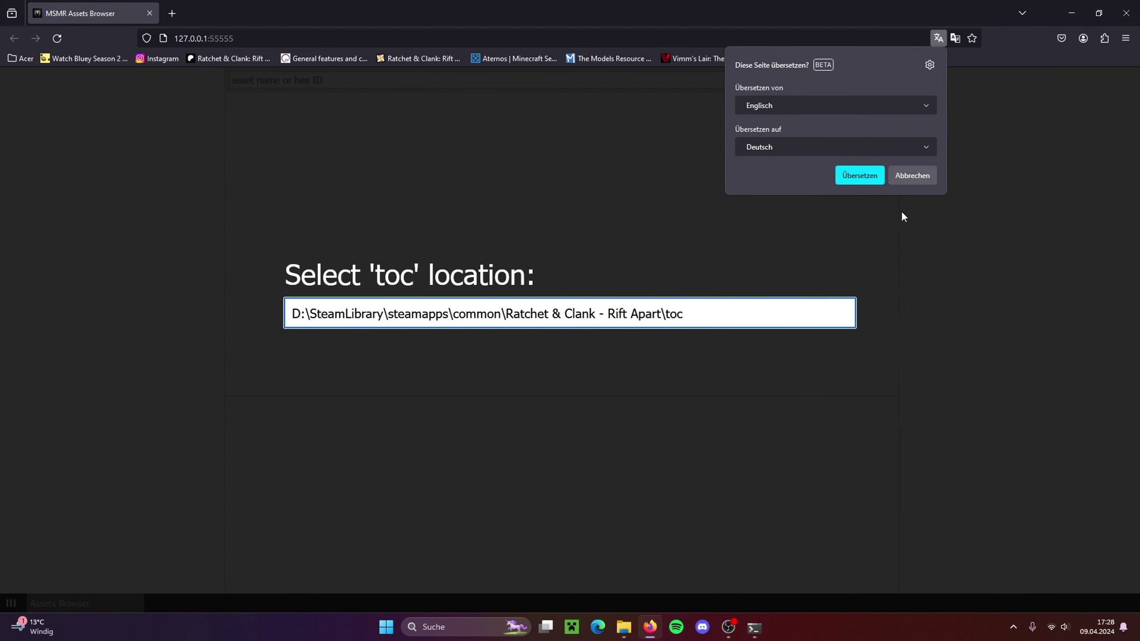
pyautogui.click(748, 312)
pyautogui.press('Return')
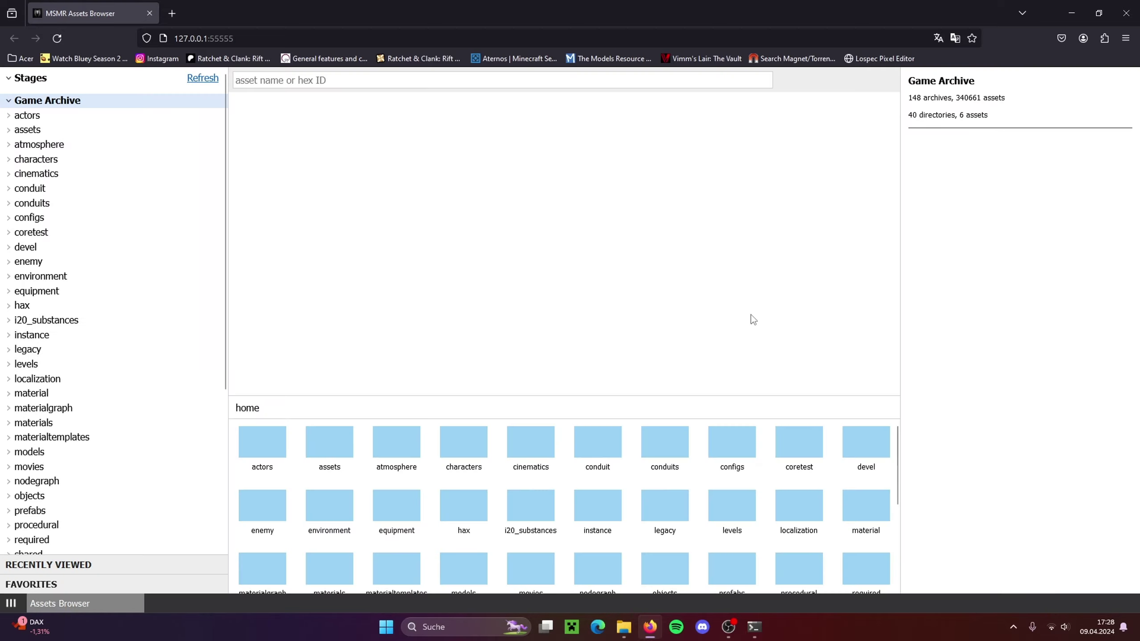
pyautogui.click(351, 82)
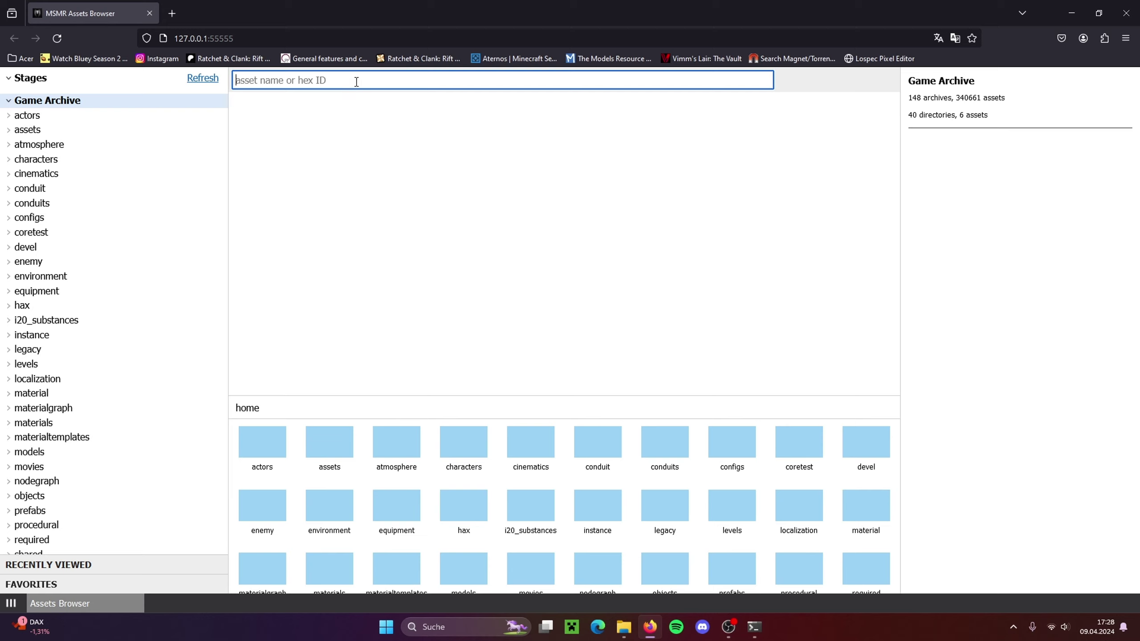
pyautogui.click(413, 81)
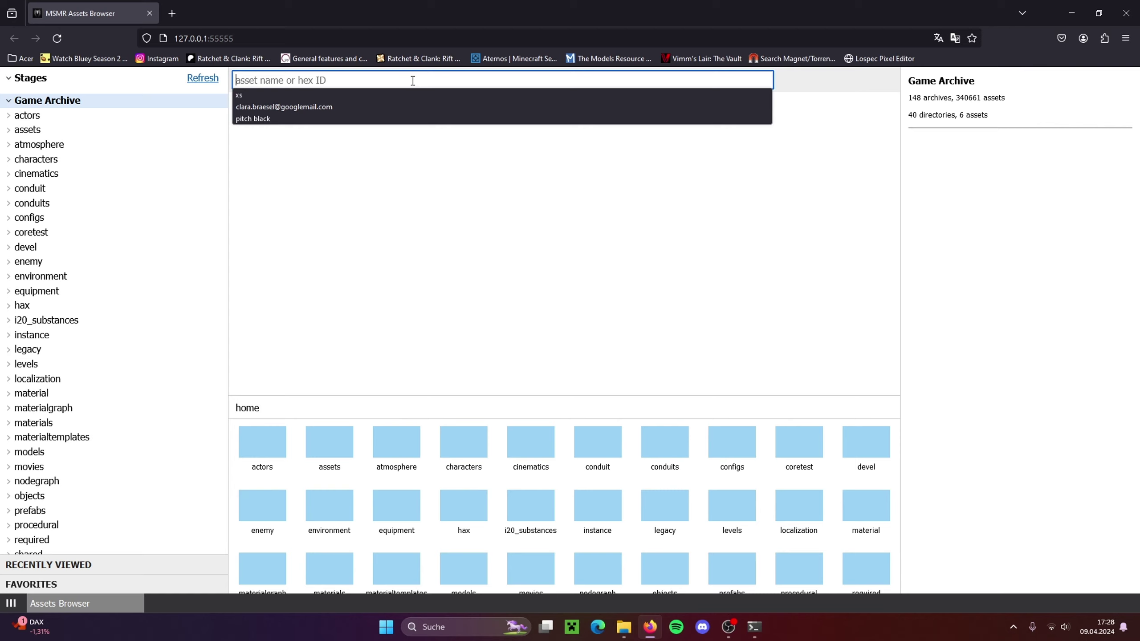
pyautogui.click(413, 80)
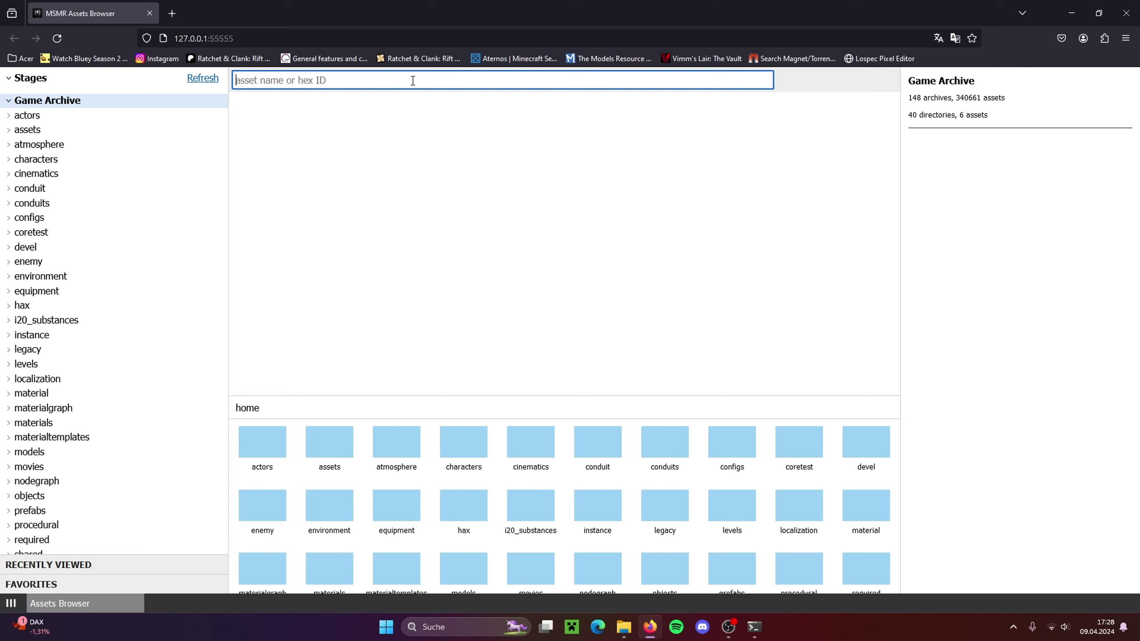
pyautogui.write('Rivet scarf texture')
pyautogui.press('BackSpace')
pyautogui.press('BackSpace')
pyautogui.press('BackSpace')
pyautogui.press('BackSpace')
pyautogui.press('BackSpace')
pyautogui.press('BackSpace')
pyautogui.press('BackSpace')
pyautogui.press('BackSpace')
pyautogui.press('BackSpace')
pyautogui.press('BackSpace')
pyautogui.press('BackSpace')
pyautogui.press('BackSpace')
pyautogui.press('BackSpace')
pyautogui.press('BackSpace')
pyautogui.press('BackSpace')
pyautogui.press('BackSpace')
pyautogui.press('BackSpace')
pyautogui.press('BackSpace')
pyautogui.press('BackSpace')
# Search the game archive for "Rivet model" and look through the matching model assets
pyautogui.write('Rive')
pyautogui.press('Return')
pyautogui.write('t')
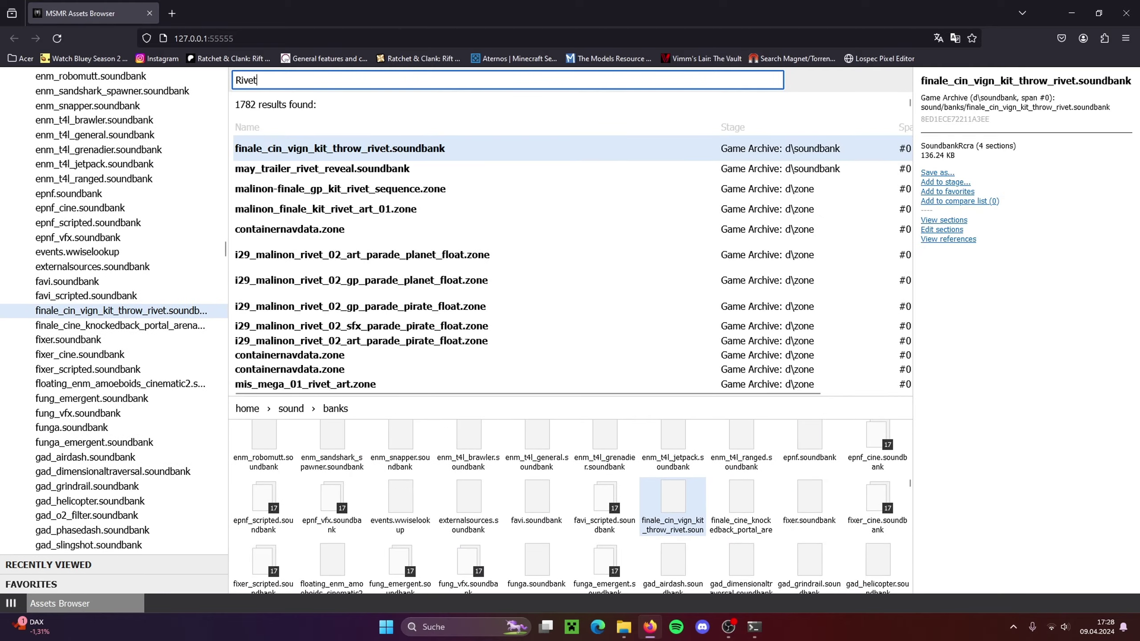
pyautogui.write(' model')
pyautogui.press('Return')
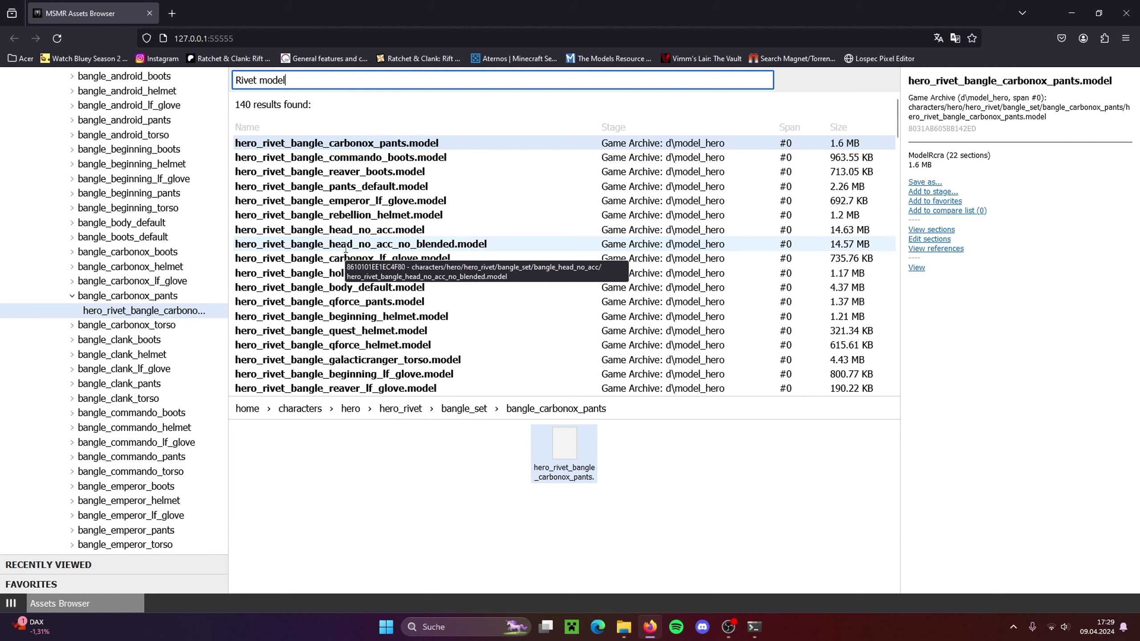
pyautogui.scroll(-5, 345, 250)
pyautogui.scroll(-15, 384, 259)
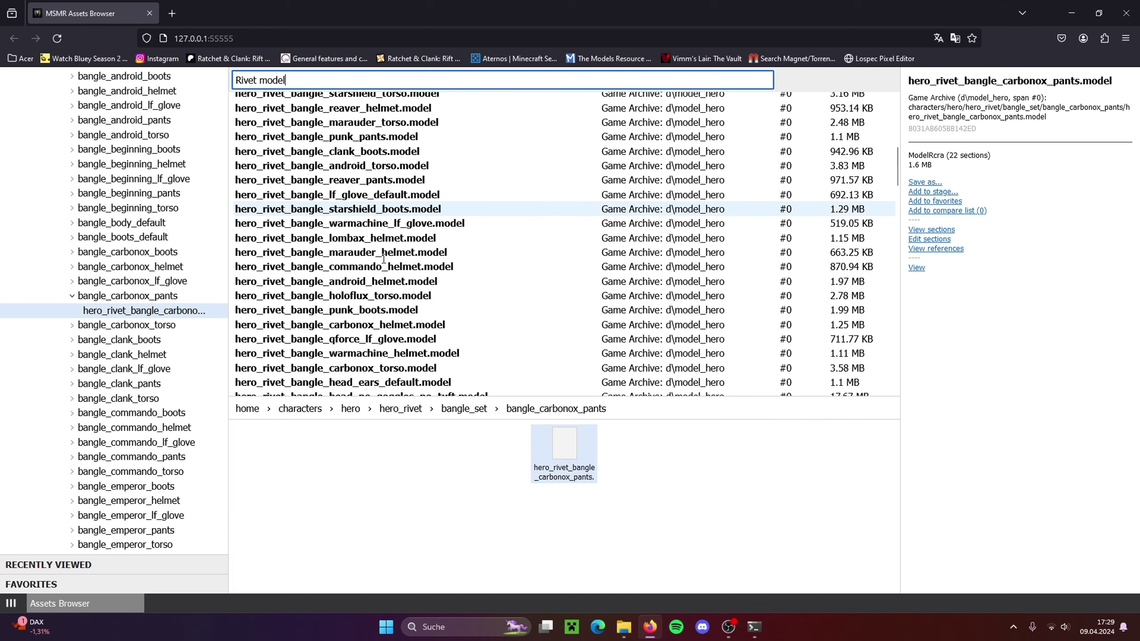
pyautogui.scroll(-15, 383, 259)
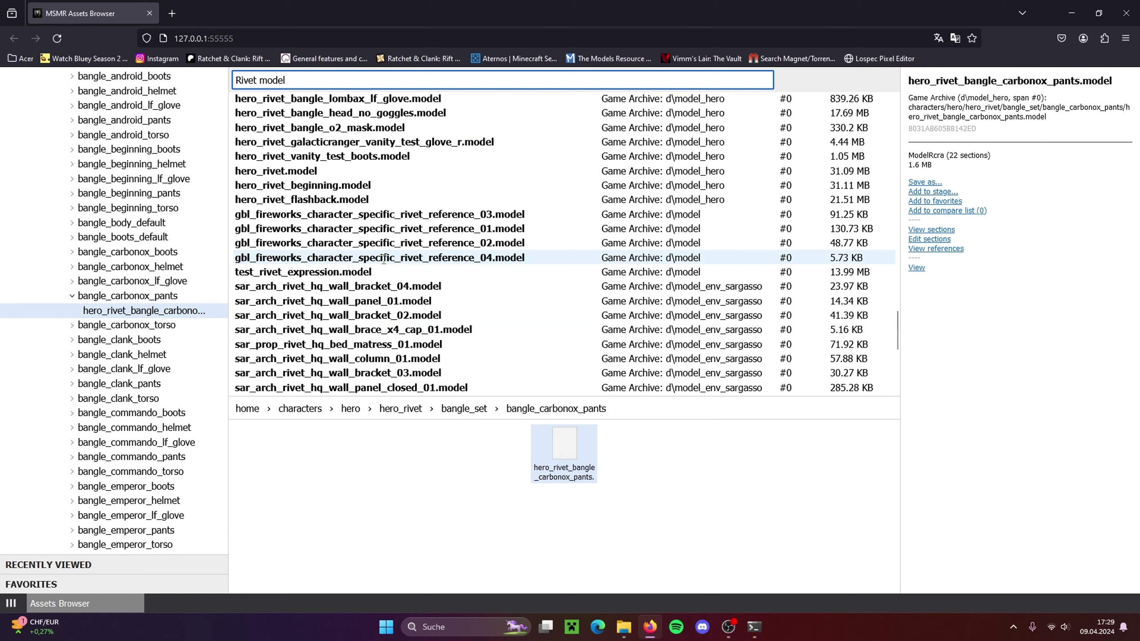
# Save hero_rivet.model from characters/hero/hero_rivet in the game archive to the computer
pyautogui.click(288, 174)
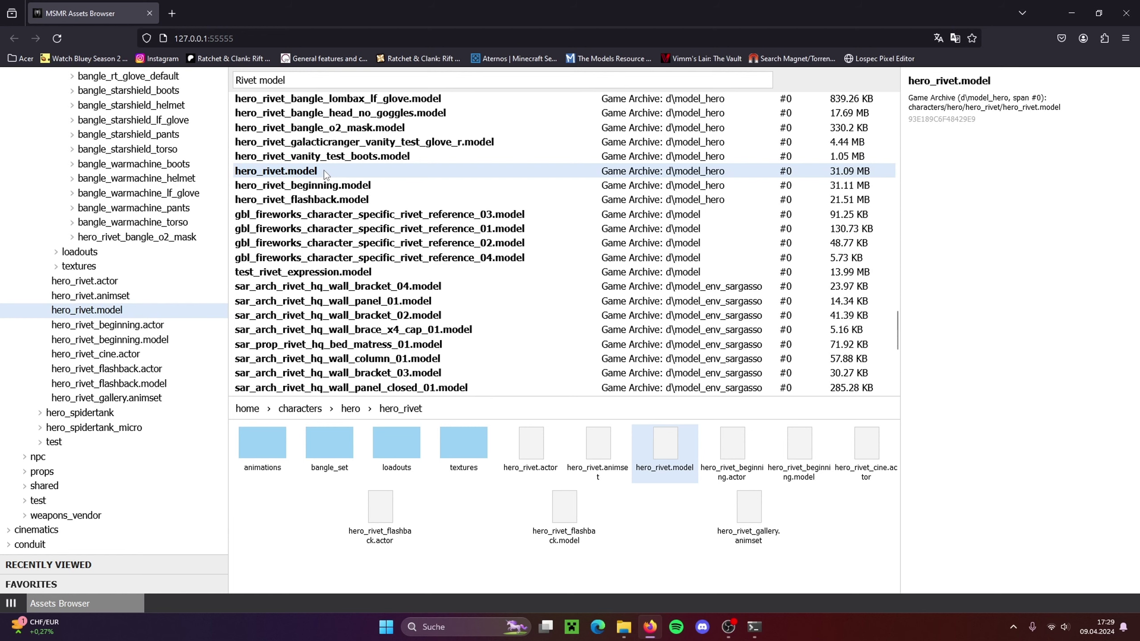
pyautogui.scroll(2, 324, 170)
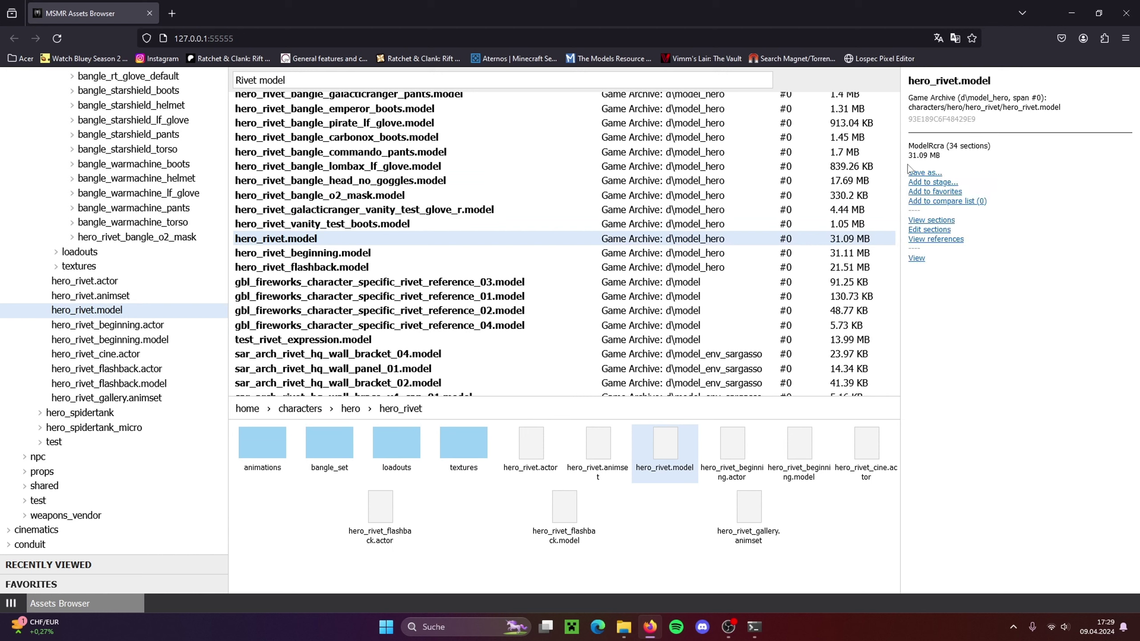
pyautogui.click(926, 173)
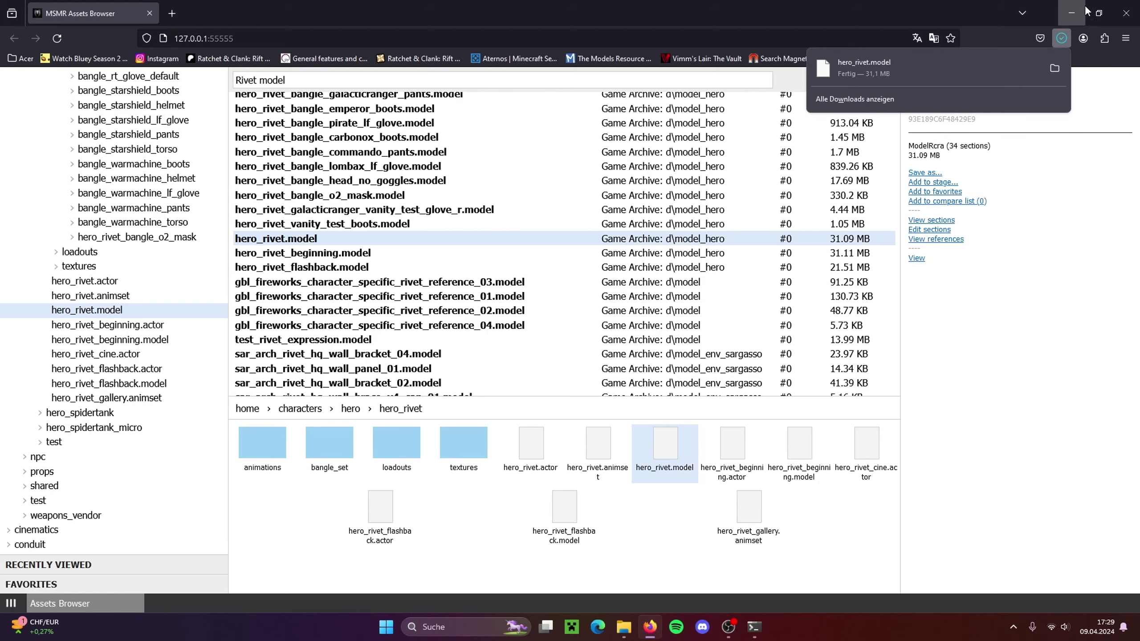
pyautogui.click(1071, 13)
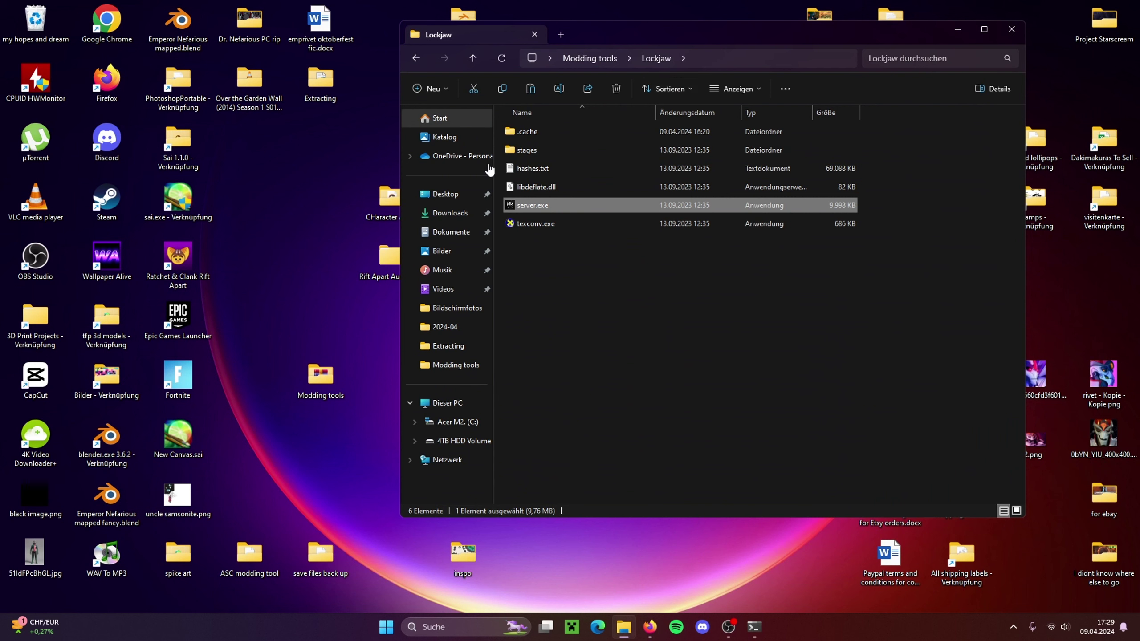
# Check the Downloads folder for the saved hero_rivet.model file
pyautogui.click(450, 213)
pyautogui.click(548, 159)
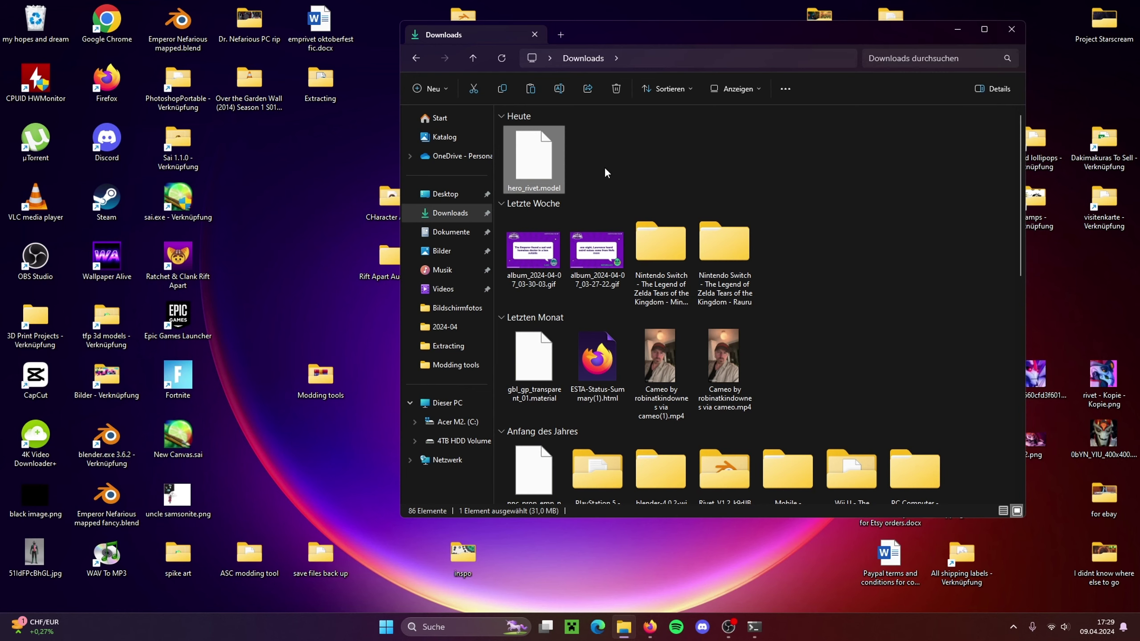
pyautogui.click(956, 30)
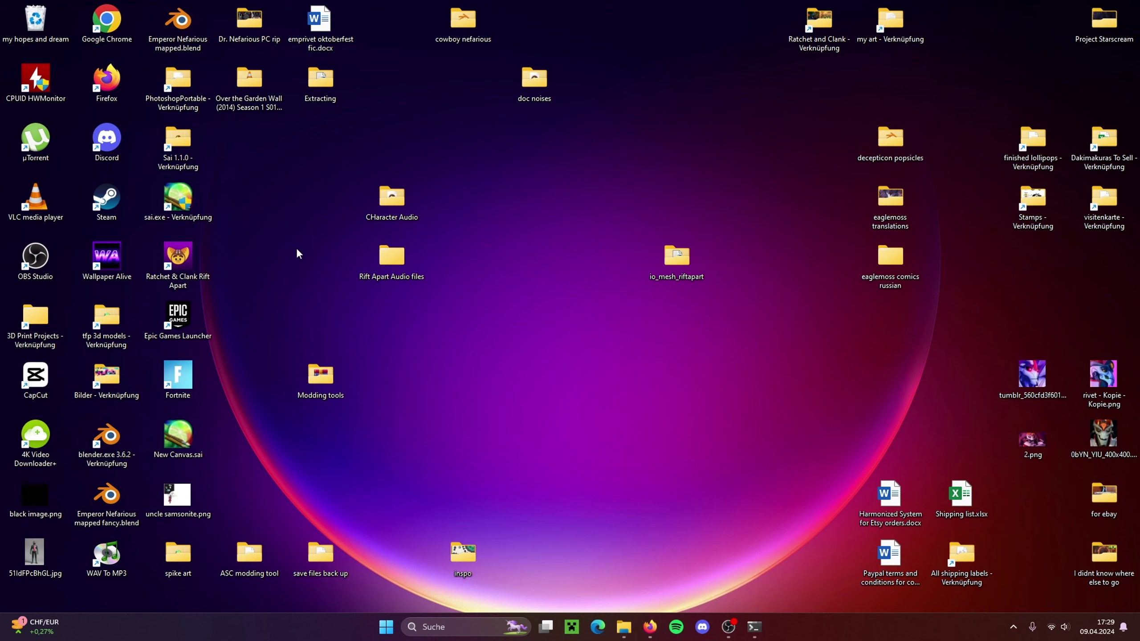
# Launch Blender 3.6.2 from the desktop and delete all default objects from the new scene
pyautogui.moveTo(677, 258); pyautogui.dragTo(604, 318)
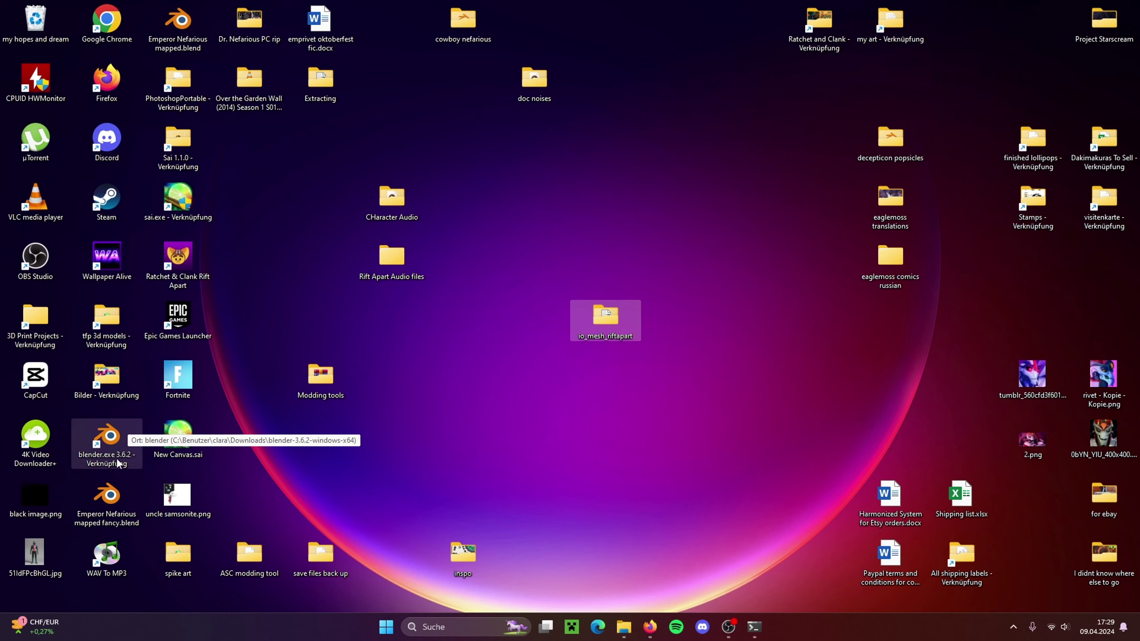
pyautogui.doubleClick(107, 437)
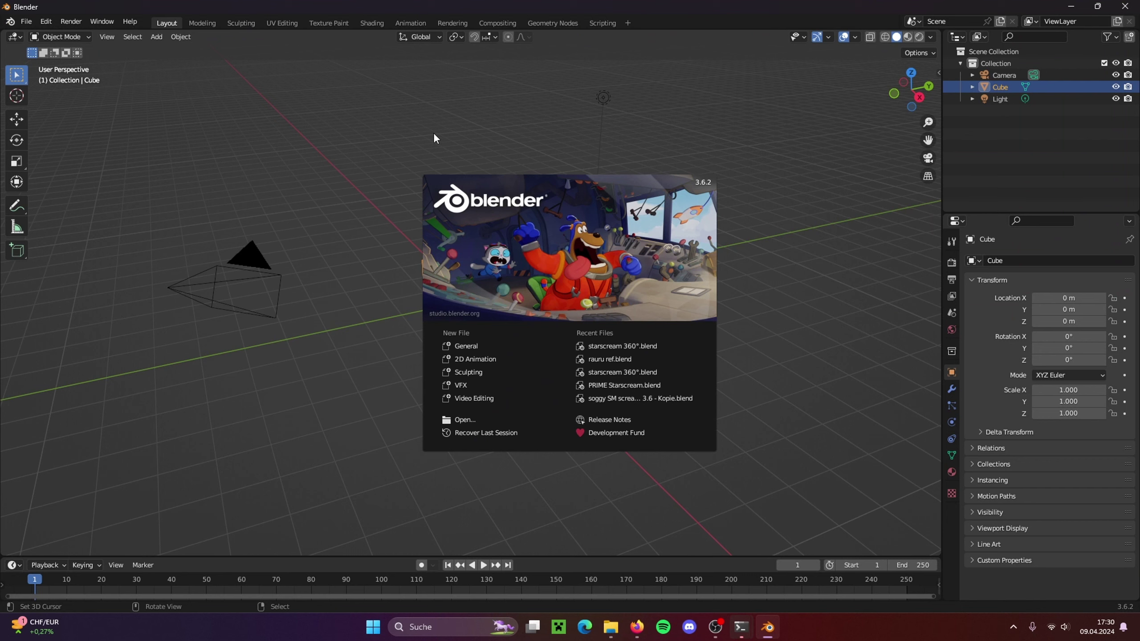
pyautogui.click(434, 135)
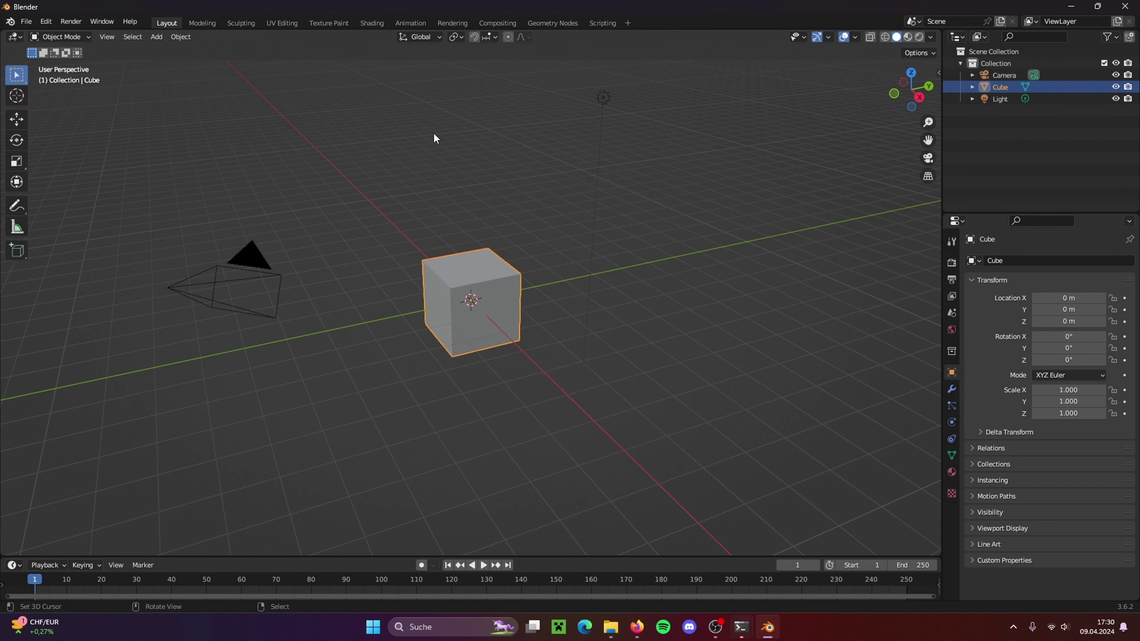
pyautogui.press('a')
pyautogui.press('x')
pyautogui.click(259, 130)
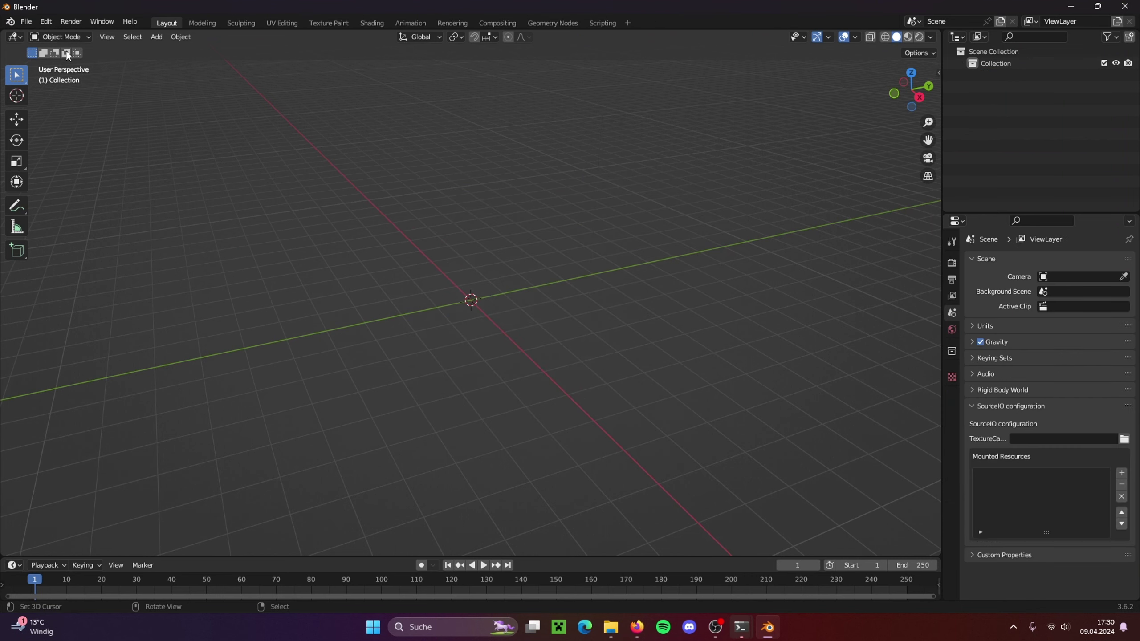
pyautogui.click(30, 27)
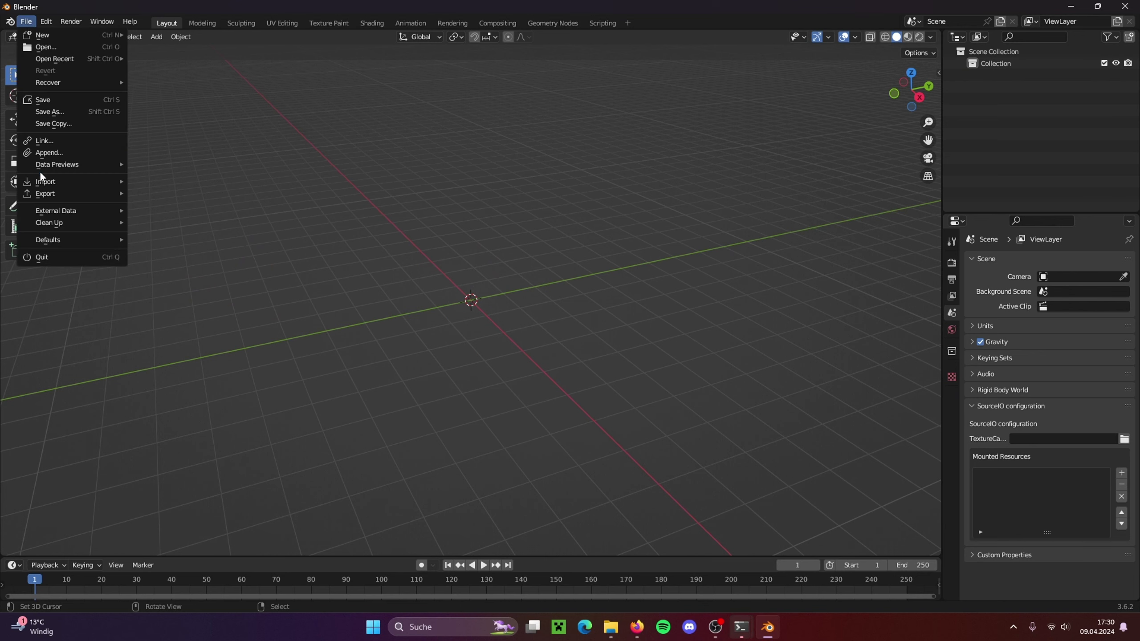
pyautogui.moveTo(44, 183)
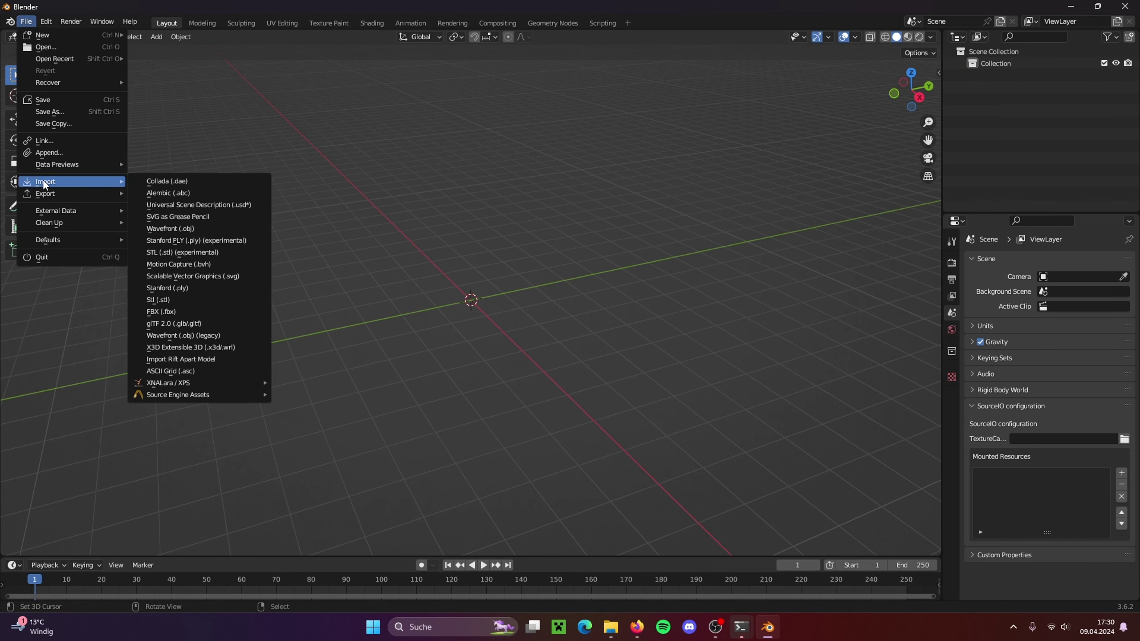
pyautogui.click(155, 143)
# Install the add-on import_model.py from the desktop's io_mesh_riftapart folder through Blender's preferences
pyautogui.click(31, 21)
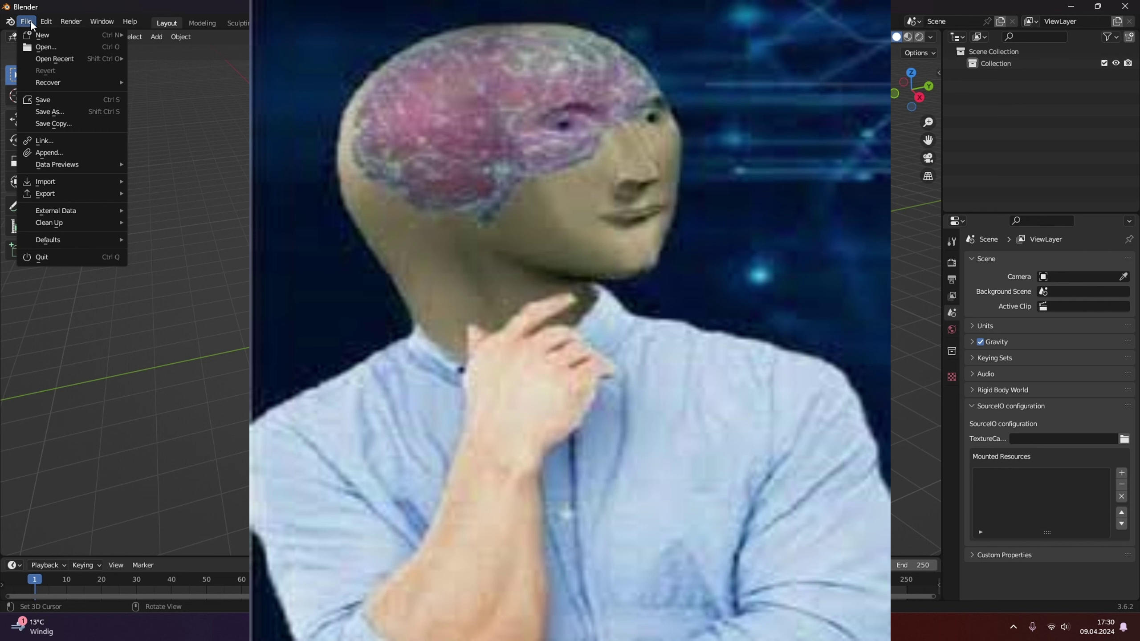
pyautogui.moveTo(51, 20)
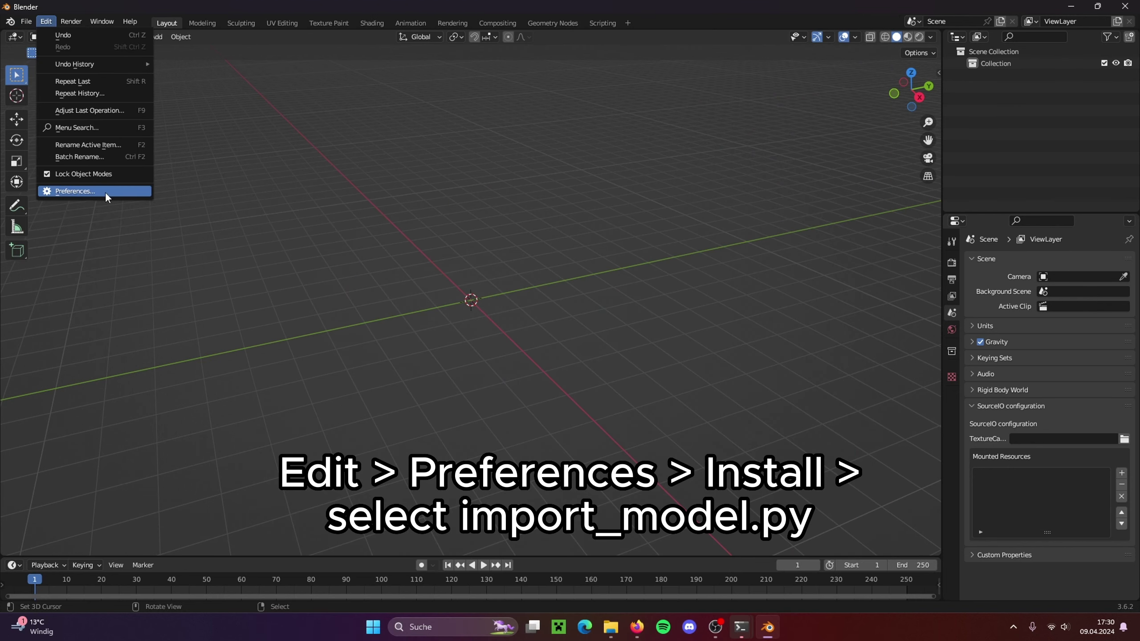
pyautogui.click(106, 192)
pyautogui.moveTo(259, 29); pyautogui.dragTo(556, 116)
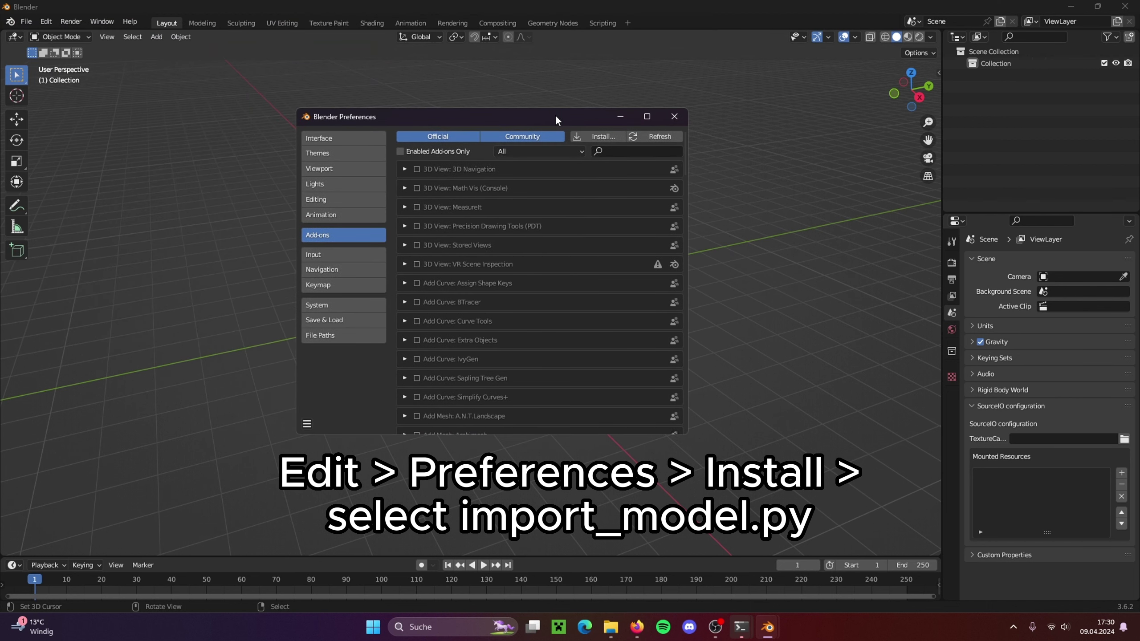
pyautogui.click(593, 137)
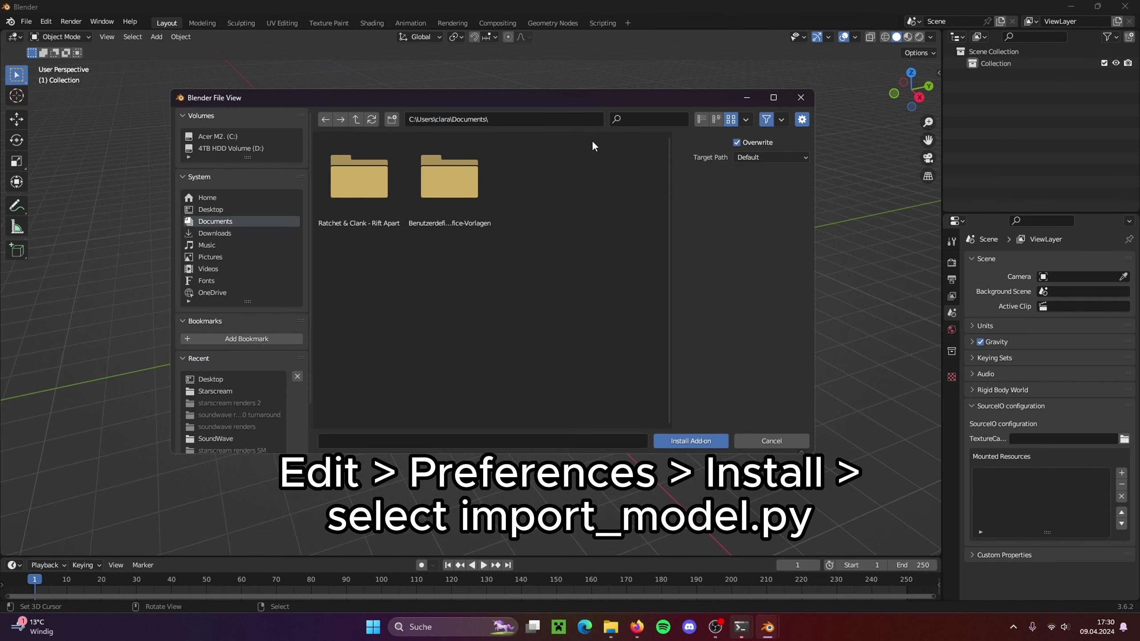
pyautogui.click(222, 210)
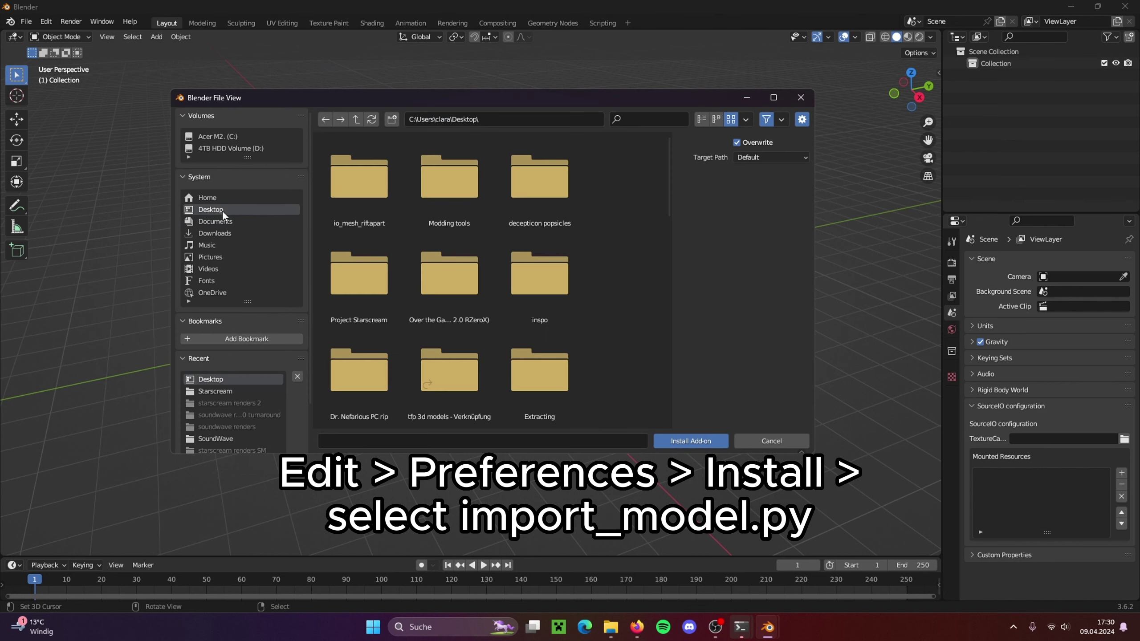
pyautogui.moveTo(814, 186); pyautogui.dragTo(1048, 202)
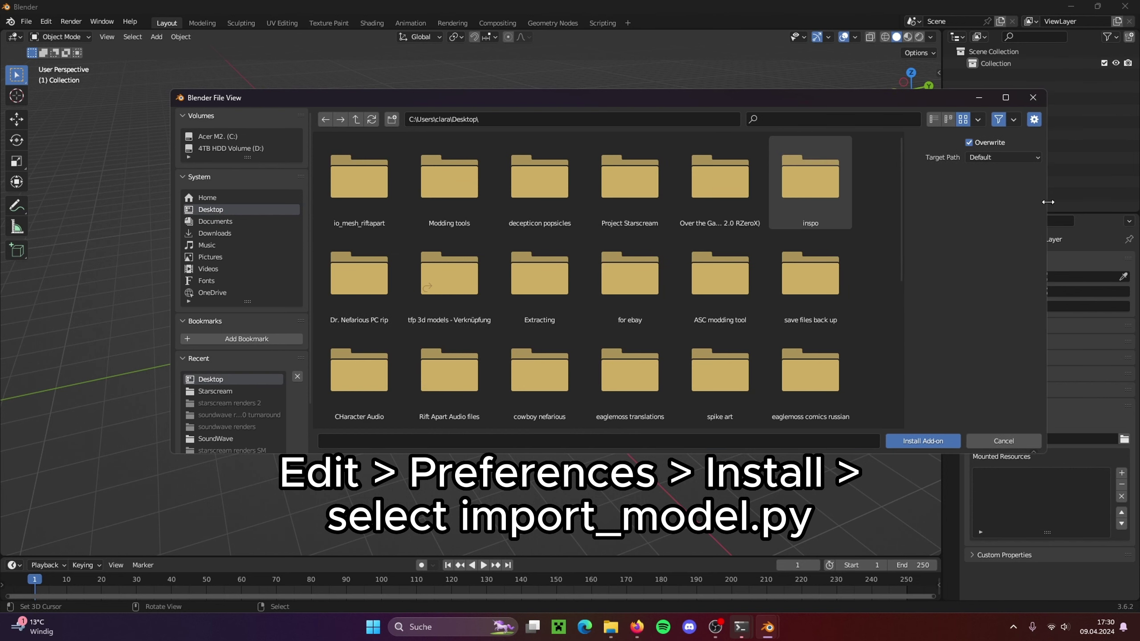
pyautogui.moveTo(756, 107); pyautogui.dragTo(667, 29)
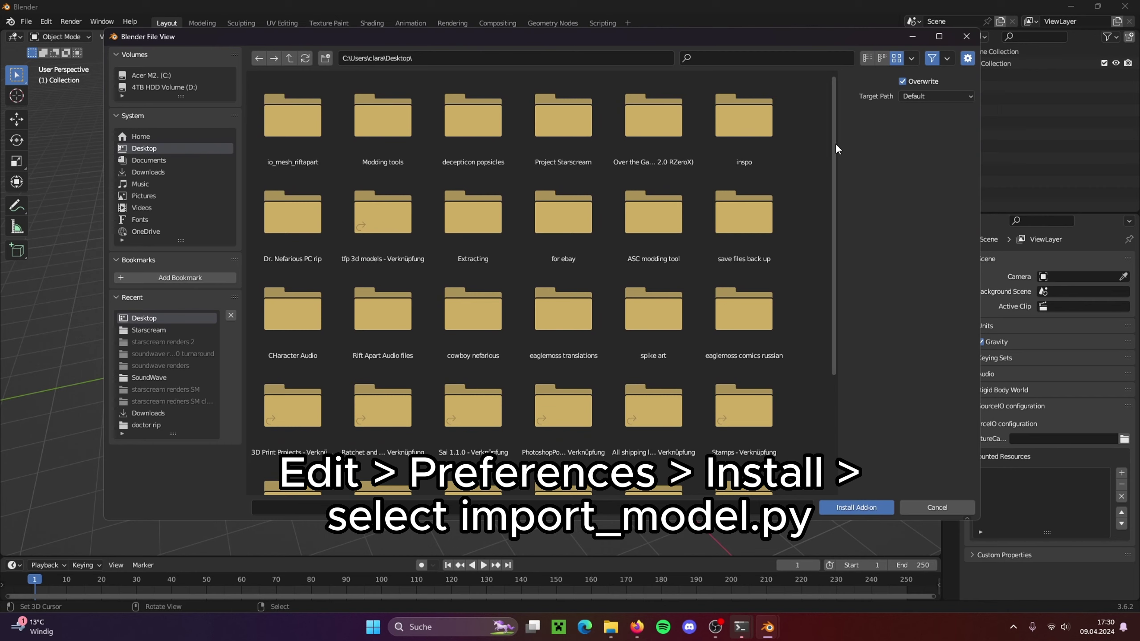
pyautogui.doubleClick(276, 125)
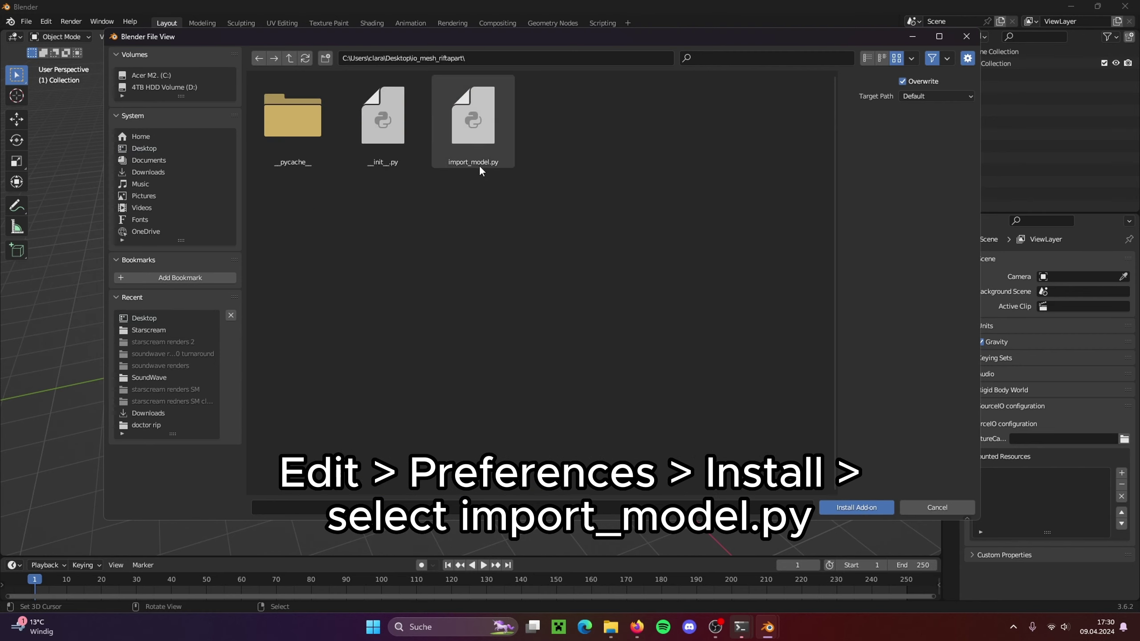
pyautogui.click(476, 124)
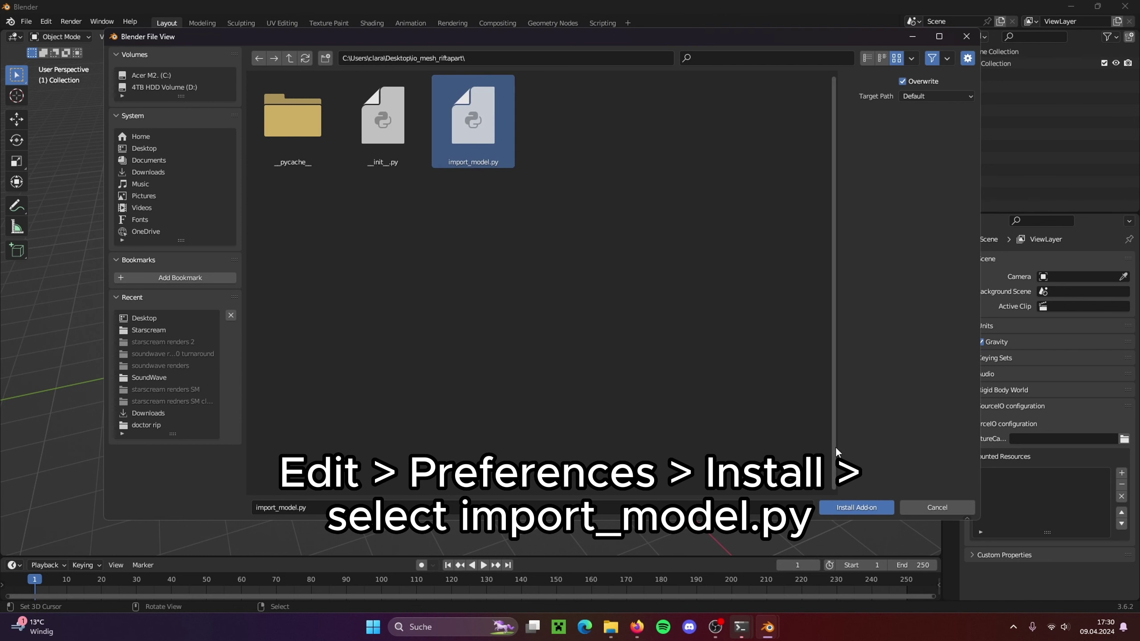
pyautogui.click(851, 506)
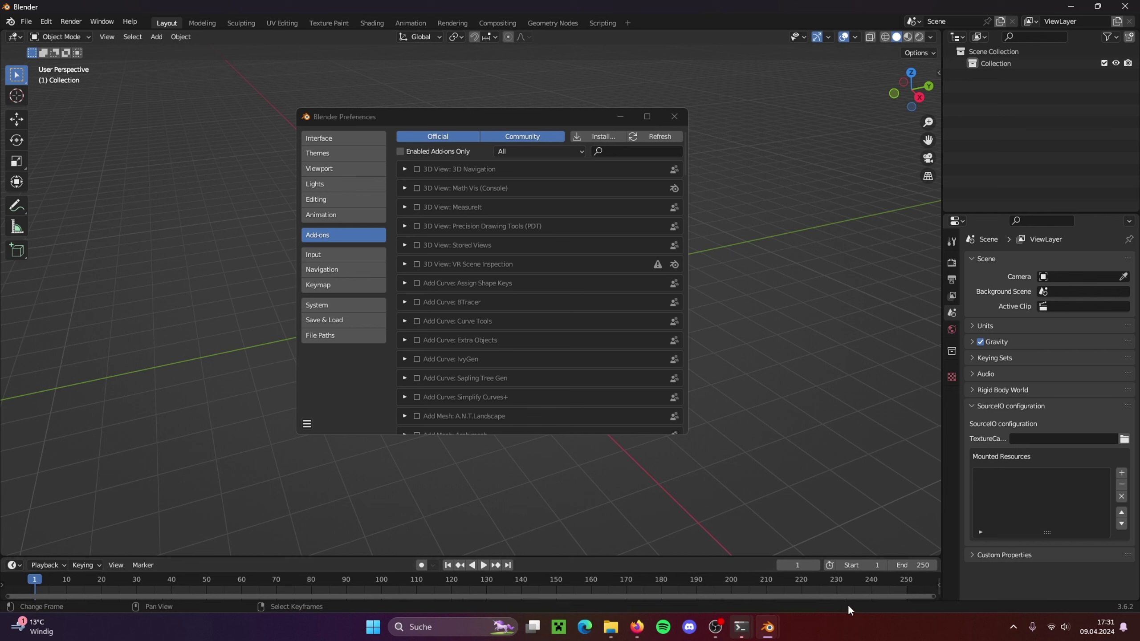
pyautogui.click(670, 116)
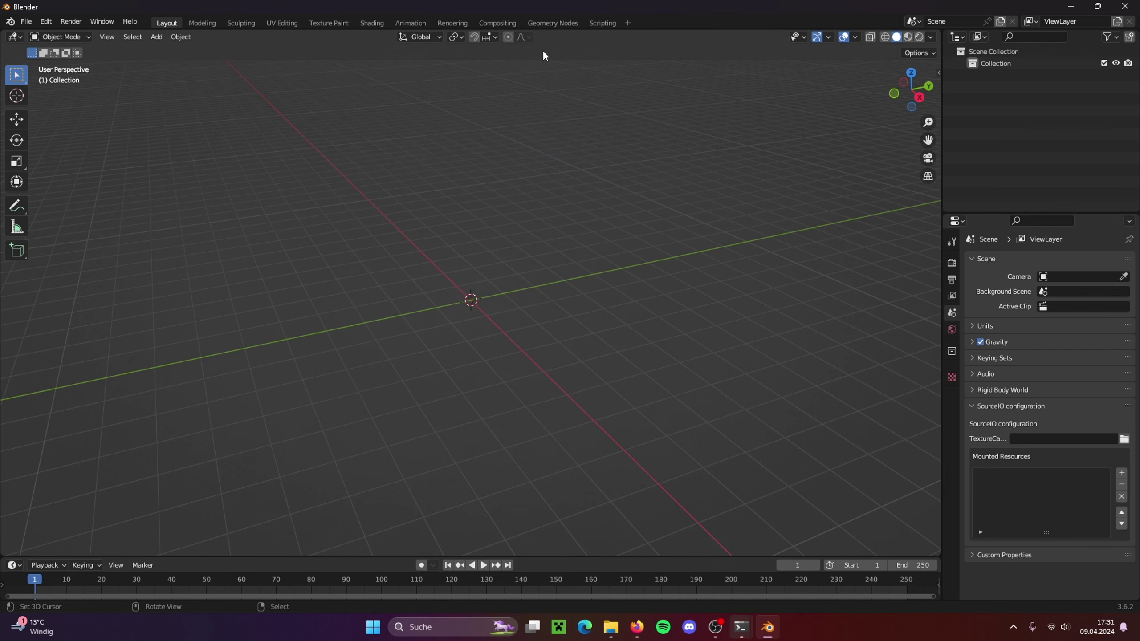
# Import hero_rivet.model from the Downloads folder as a Rift Apart model
pyautogui.click(26, 21)
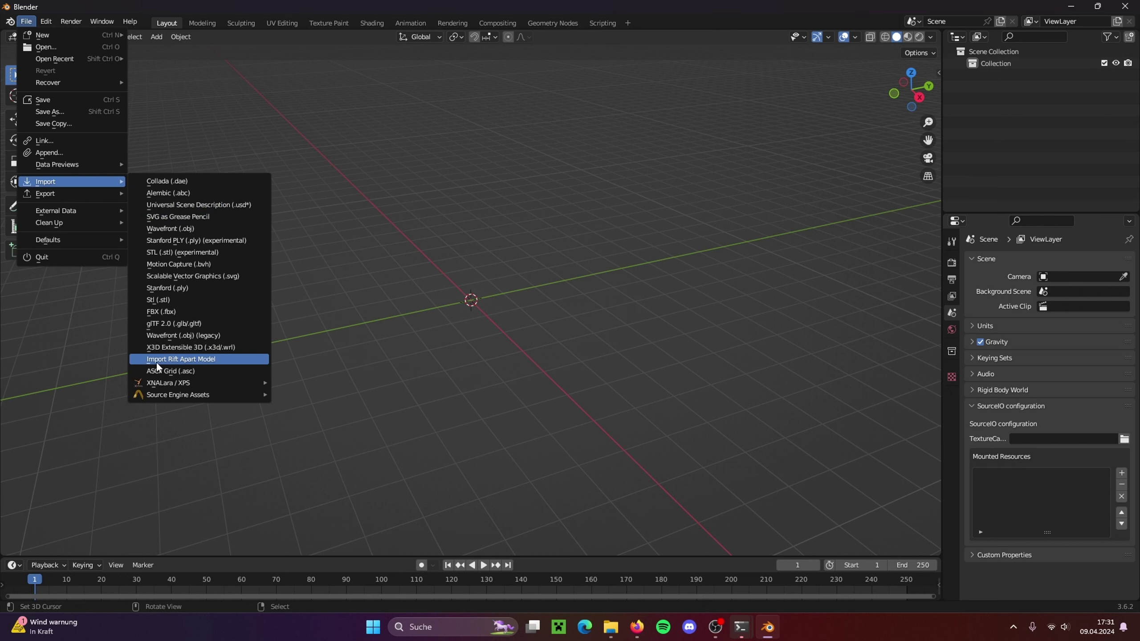
pyautogui.click(191, 361)
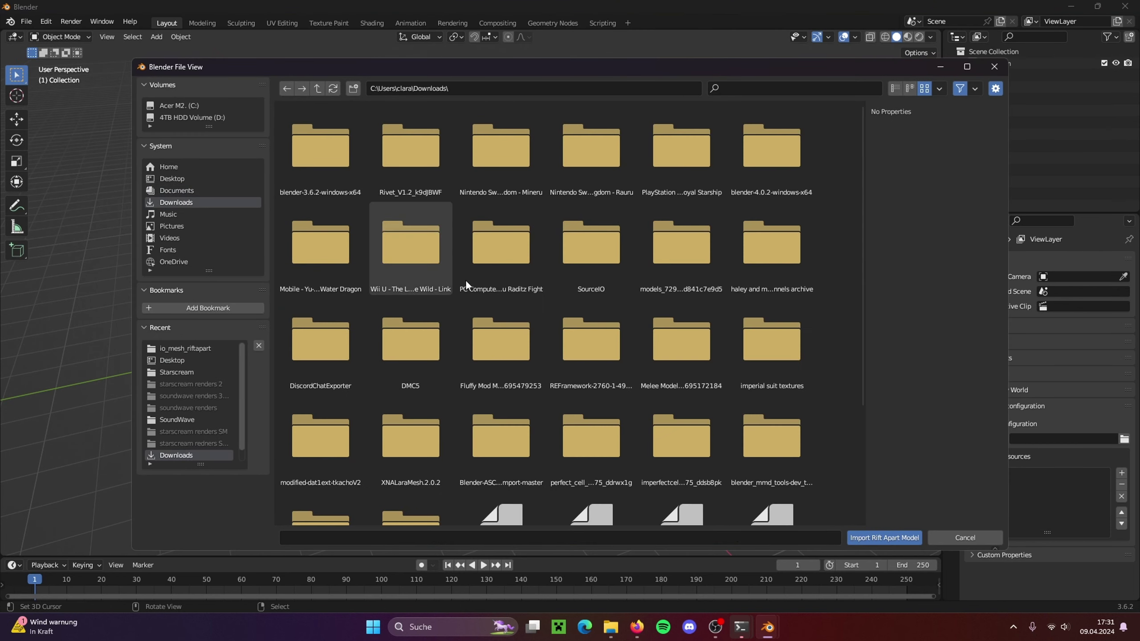
pyautogui.scroll(-5, 606, 314)
pyautogui.click(511, 379)
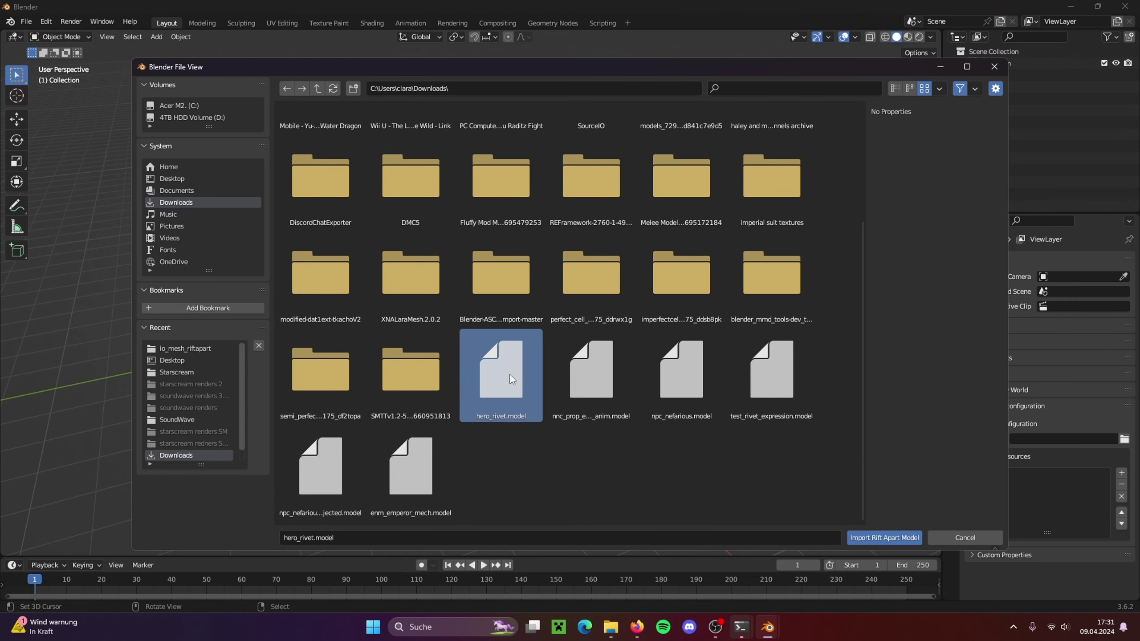
pyautogui.click(862, 538)
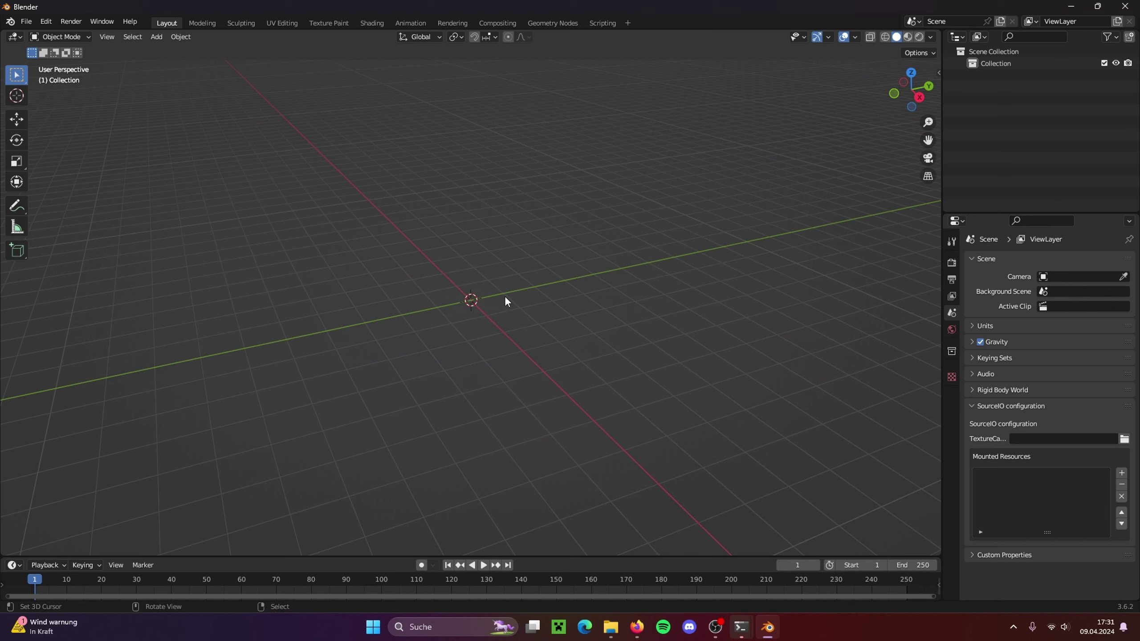
# Expand the Armature in the scene hierarchy and enlarge that area to list the hero_rivet subset meshes
pyautogui.scroll(8, 553, 340)
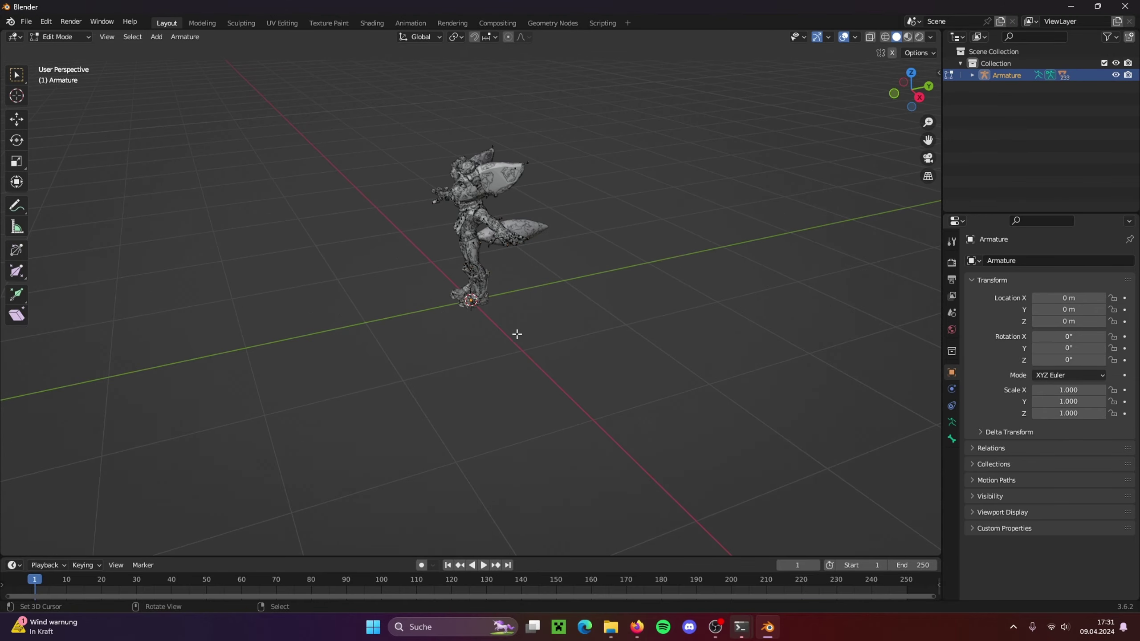
pyautogui.moveTo(531, 363); pyautogui.dragTo(618, 336, button='middle')
pyautogui.scroll(5, 623, 360)
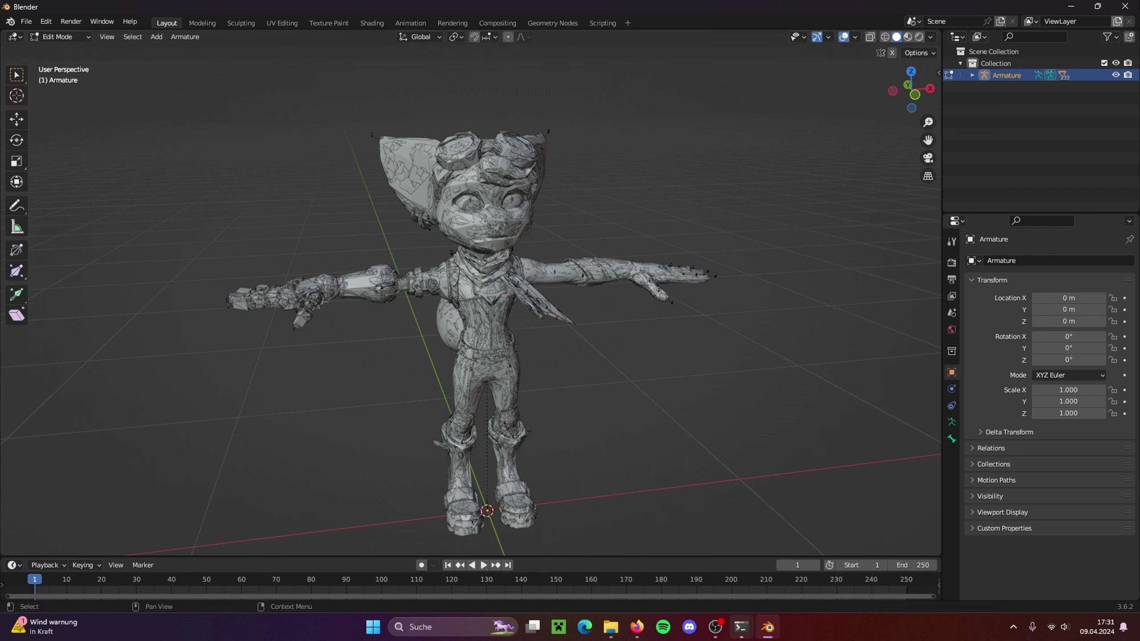
pyautogui.click(973, 75)
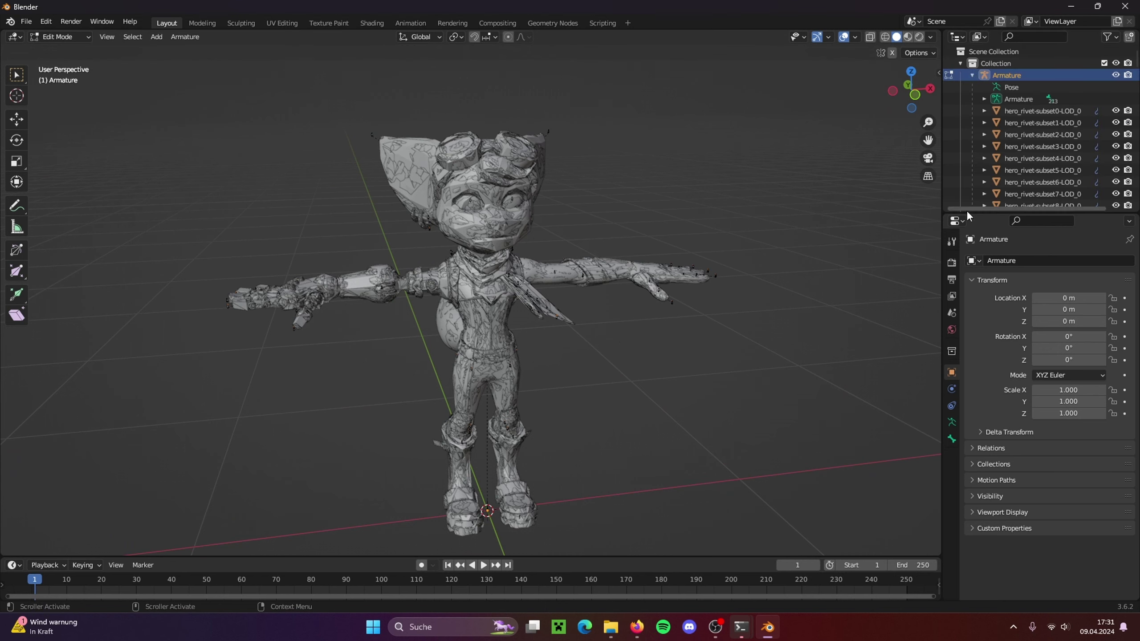
pyautogui.moveTo(968, 214); pyautogui.dragTo(958, 575)
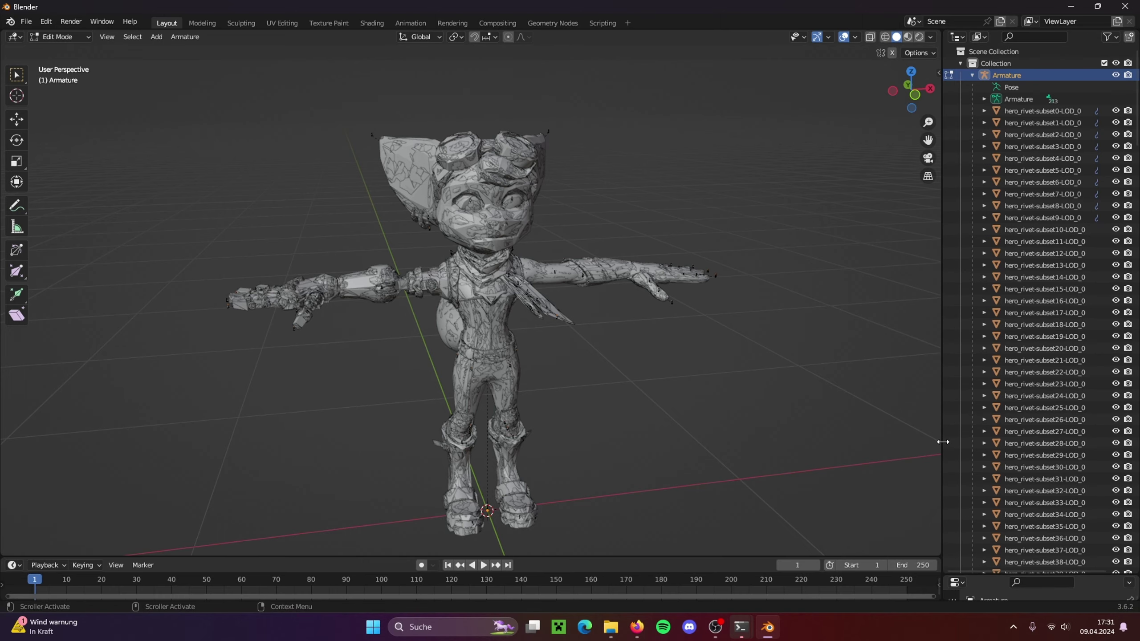
pyautogui.moveTo(942, 442); pyautogui.dragTo(870, 440)
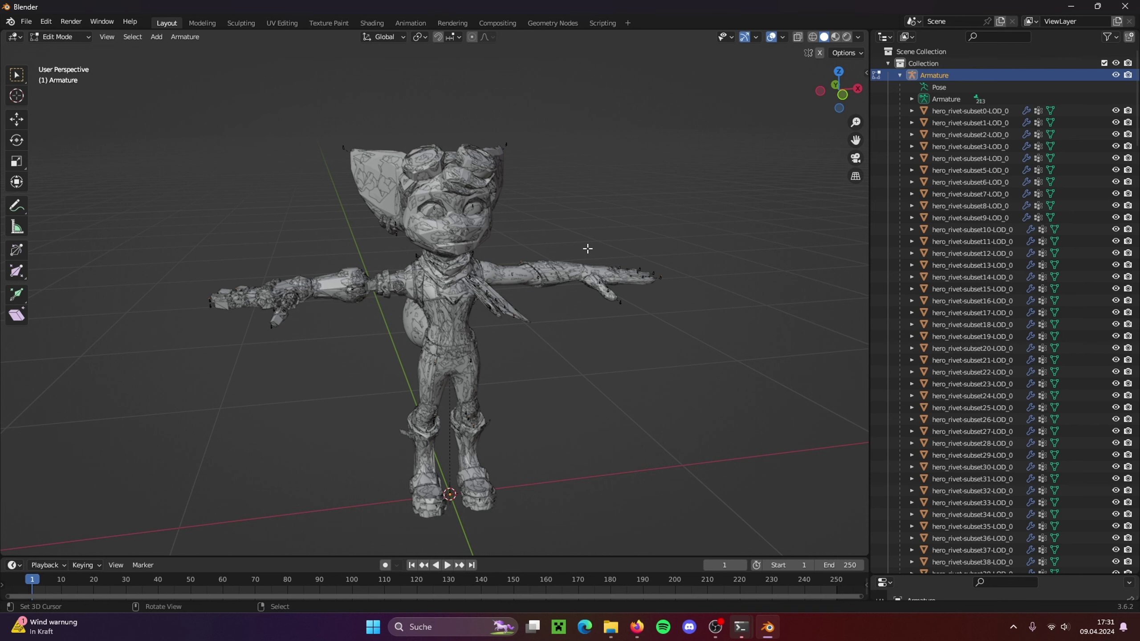
pyautogui.scroll(-8, 587, 248)
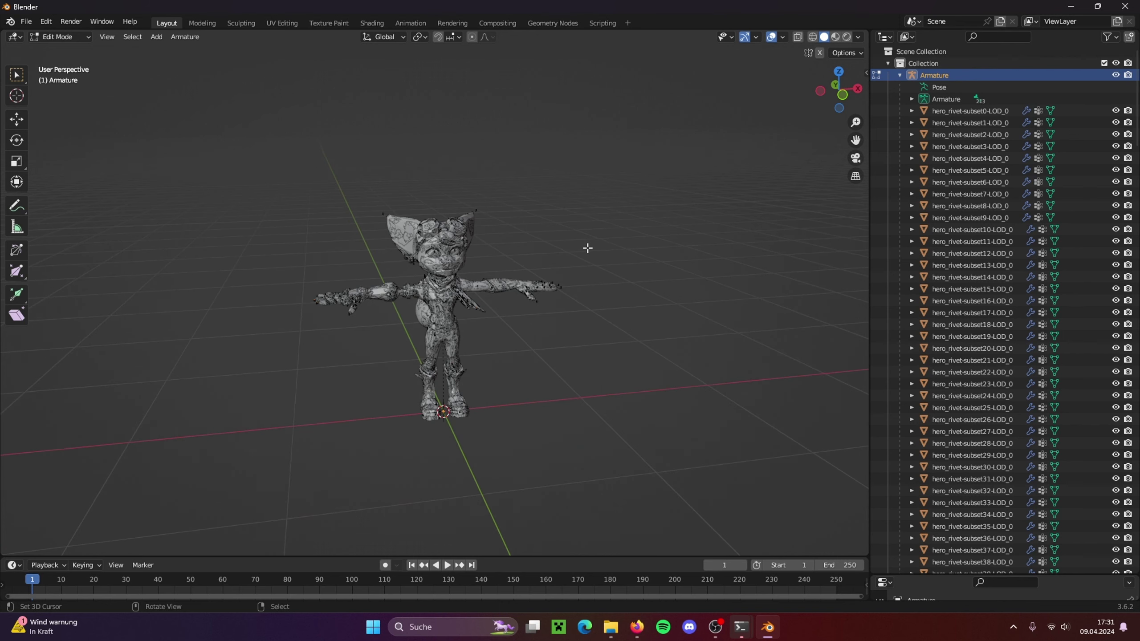
pyautogui.moveTo(540, 294); pyautogui.dragTo(506, 332, button='middle')
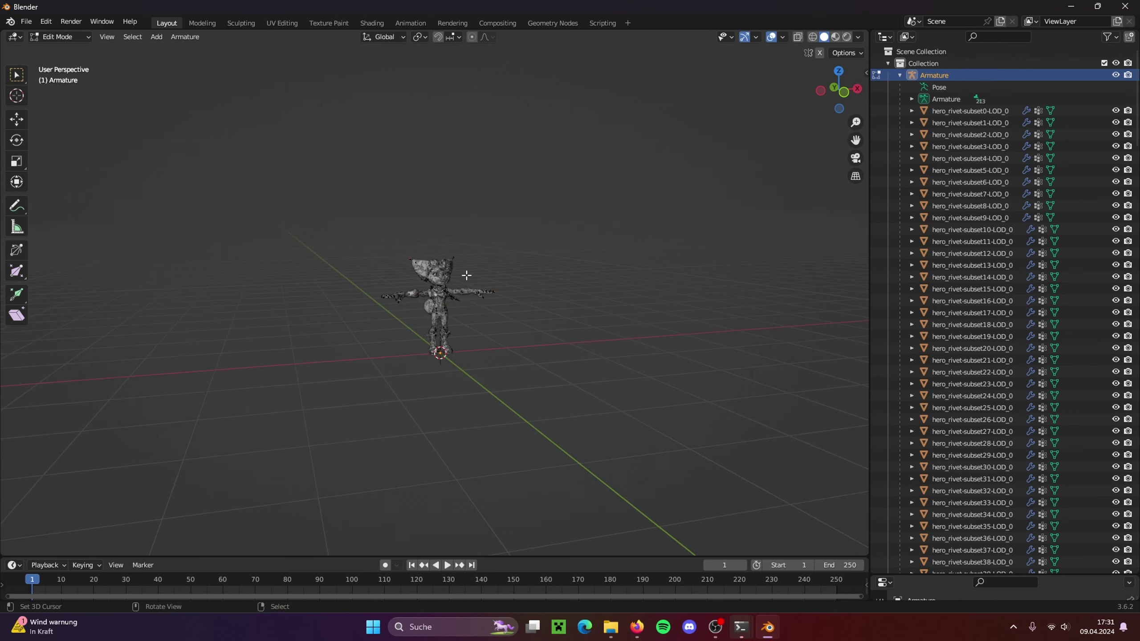
pyautogui.scroll(8, 481, 254)
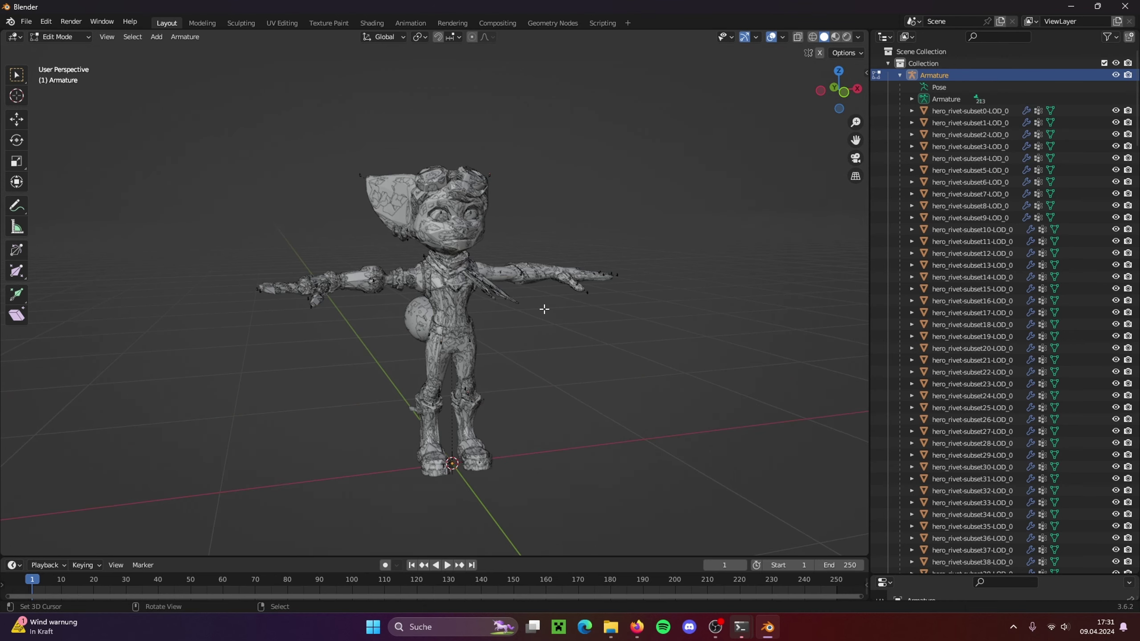
# Examine the imported Rivet model and the LOD suffixes of its subset meshes in the scene hierarchy
pyautogui.moveTo(481, 254); pyautogui.dragTo(540, 312, button='middle')
pyautogui.scroll(-8, 539, 312)
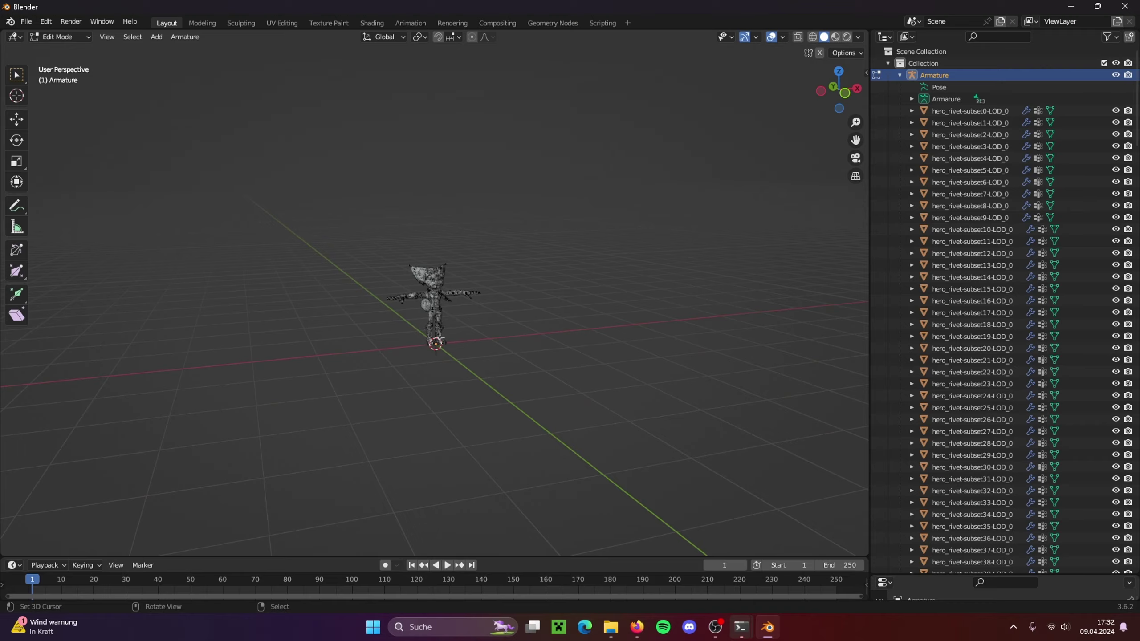
pyautogui.scroll(10, 437, 362)
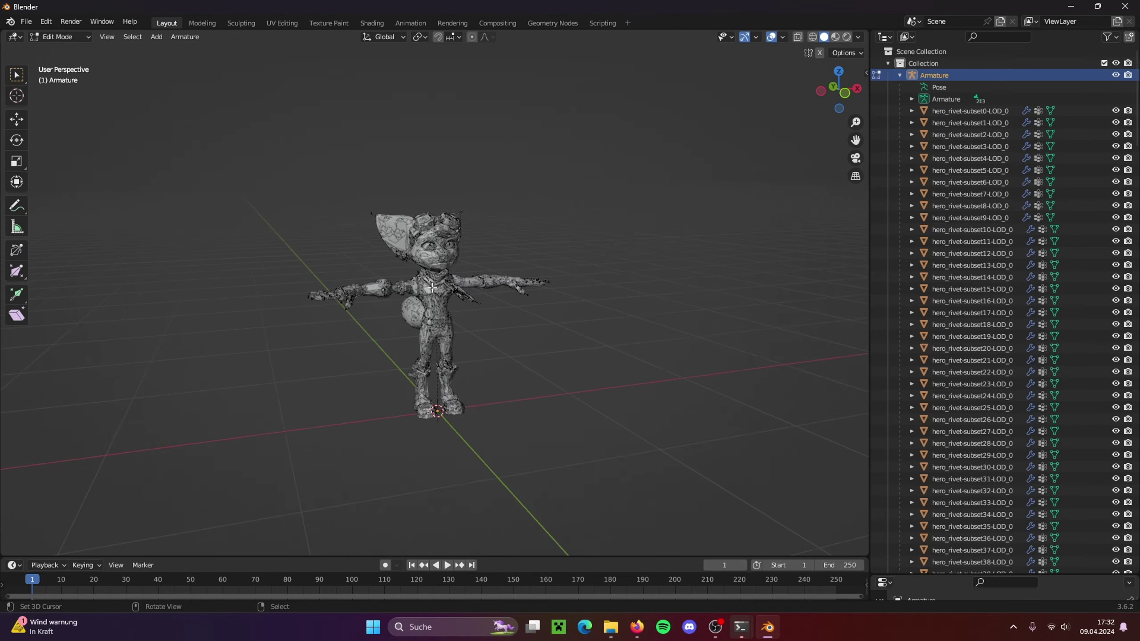
pyautogui.scroll(3, 601, 319)
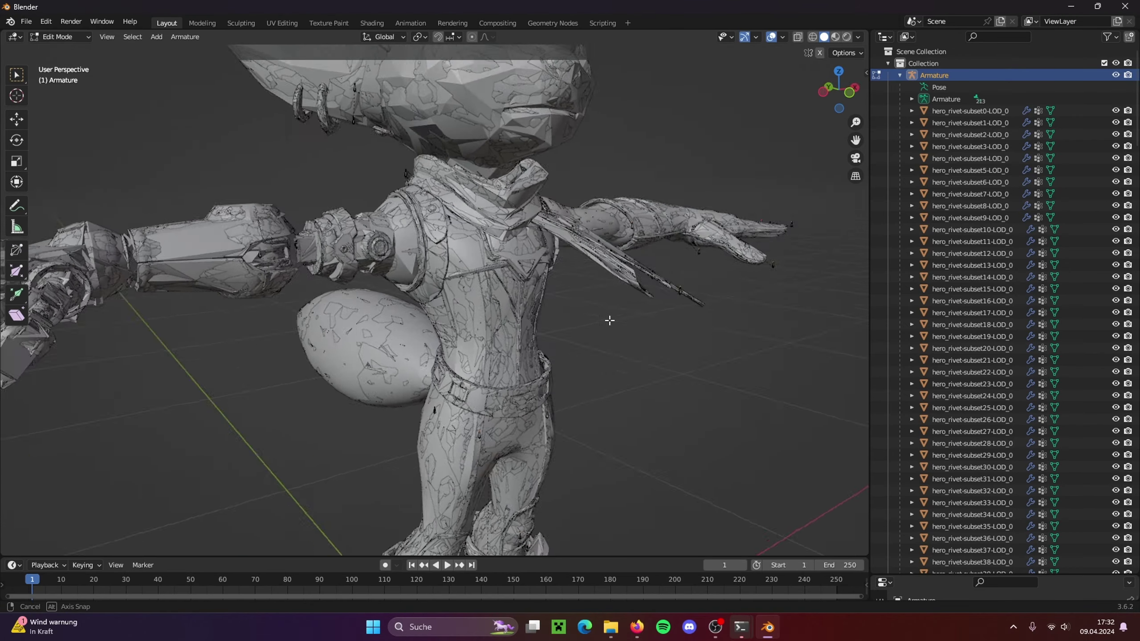
pyautogui.scroll(-6, 606, 319)
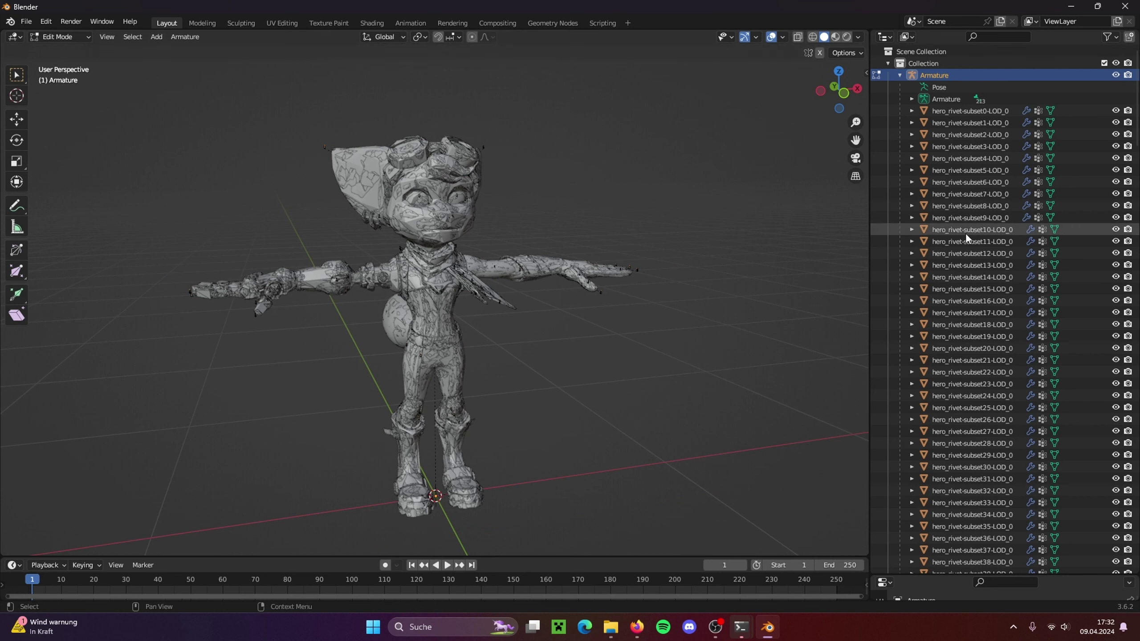
pyautogui.scroll(-2, 963, 256)
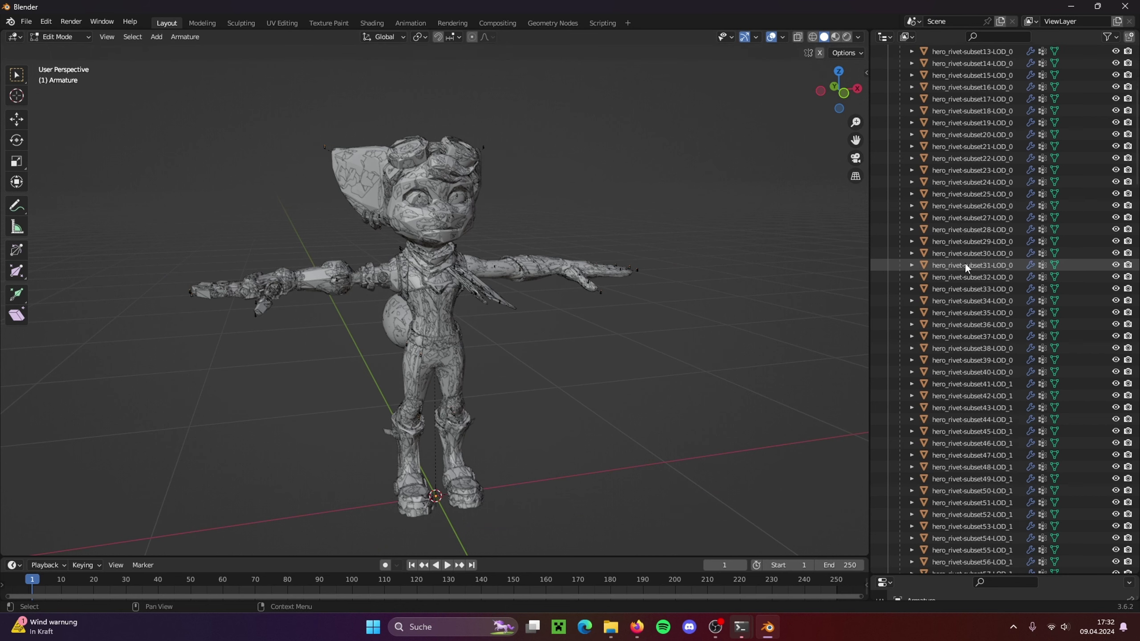
pyautogui.scroll(-7, 1004, 385)
pyautogui.click(997, 385)
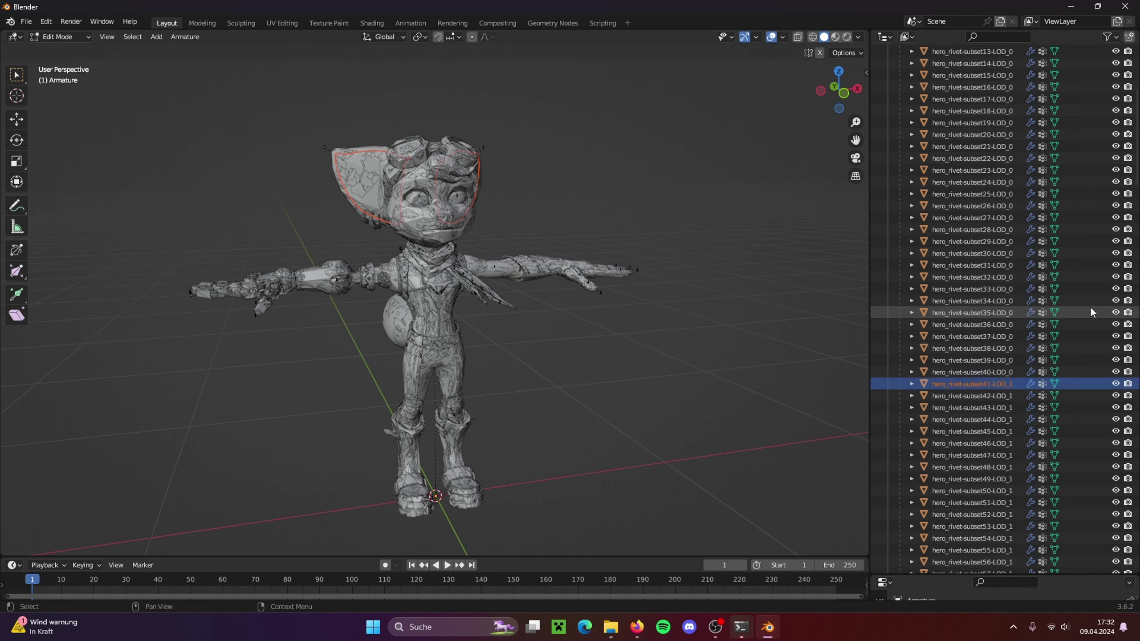
pyautogui.scroll(-7, 995, 392)
pyautogui.scroll(-20, 993, 394)
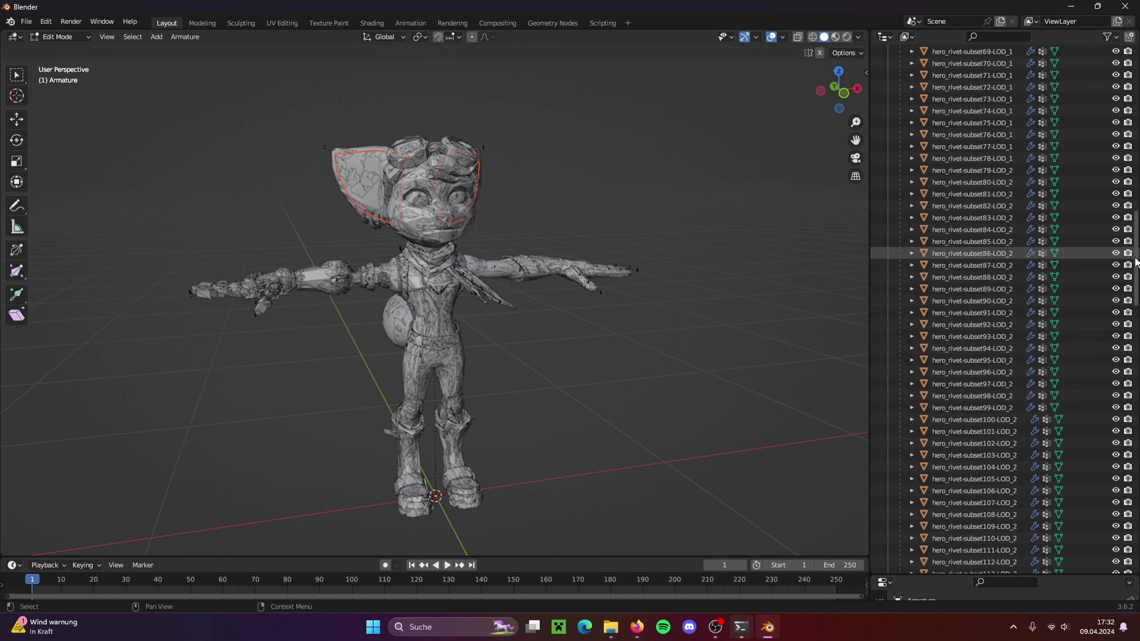
pyautogui.scroll(19, 1137, 263)
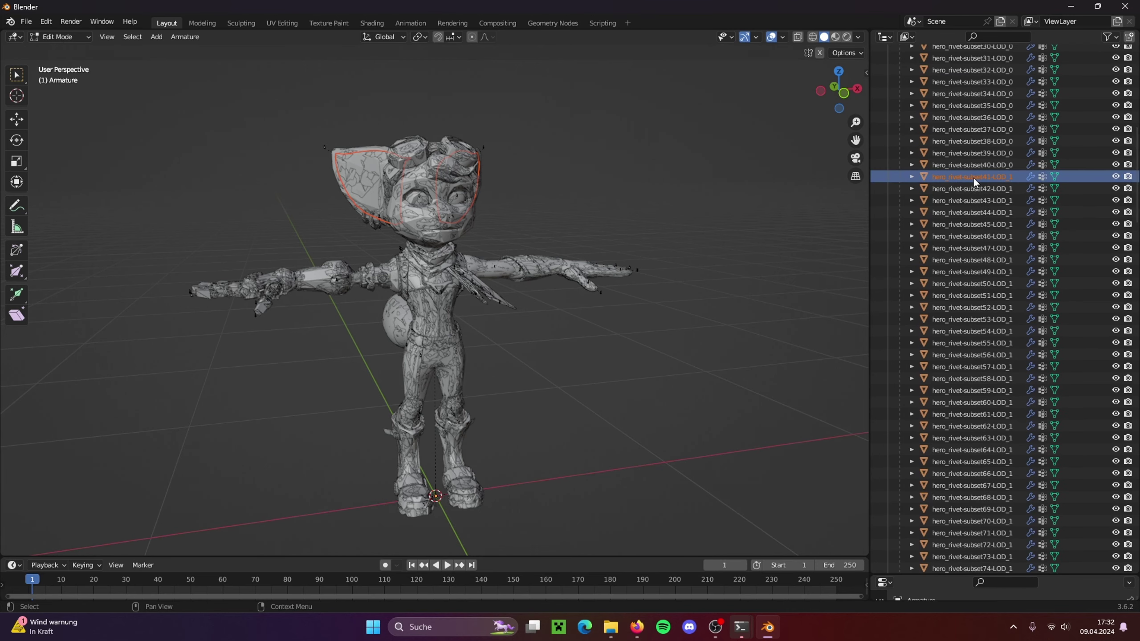
pyautogui.scroll(2, 977, 176)
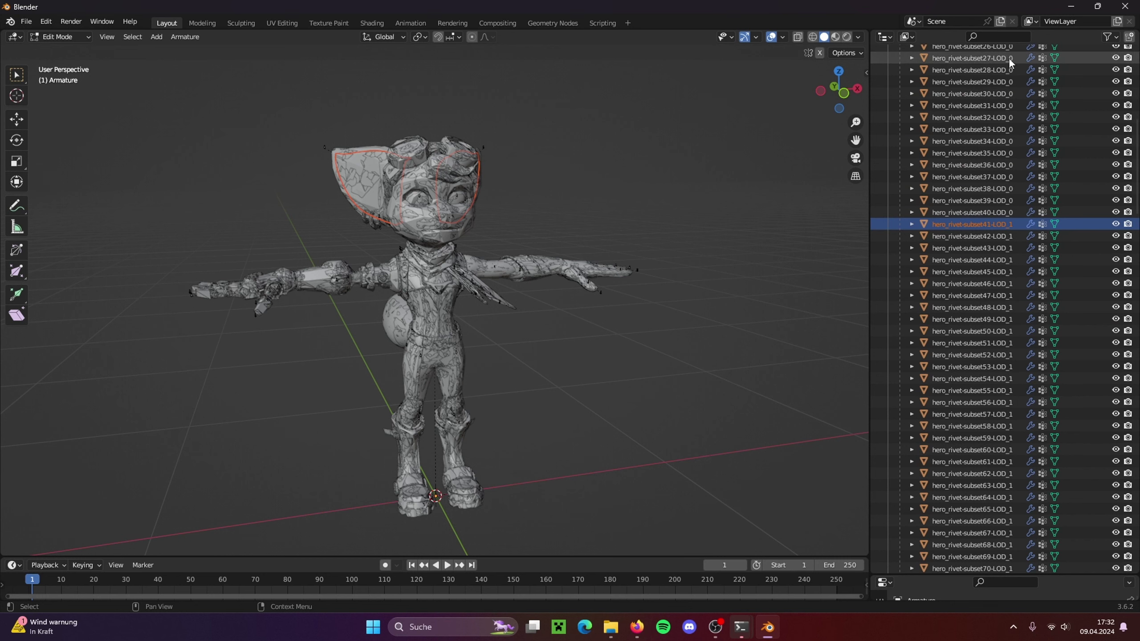
# Delete every subset mesh not ending in LOD_0, from hero_rivet-subset41-LOD_1 through hero_rivet-subset232-LOD_9
pyautogui.click(1007, 214)
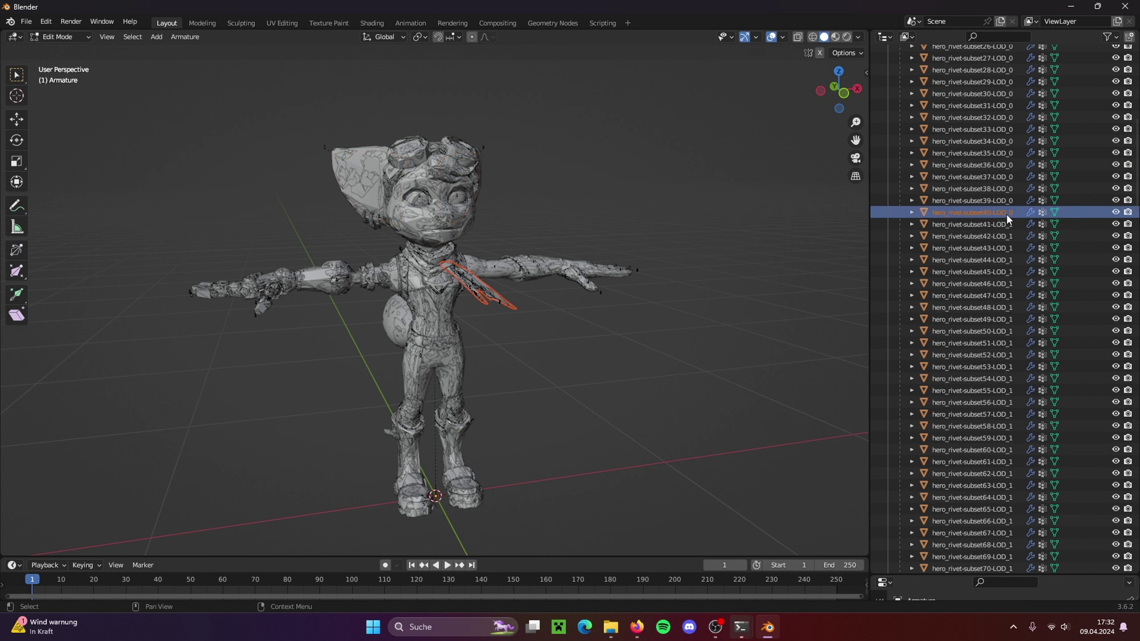
pyautogui.click(1004, 202)
pyautogui.click(999, 213)
pyautogui.click(1001, 225)
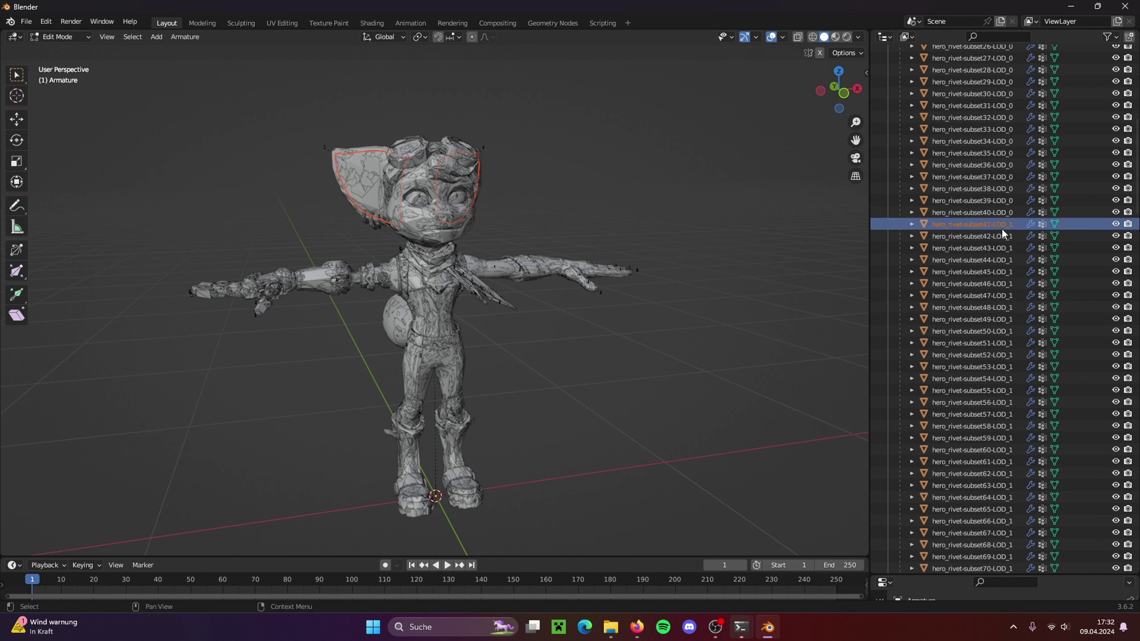
pyautogui.moveTo(1131, 141); pyautogui.dragTo(1136, 449)
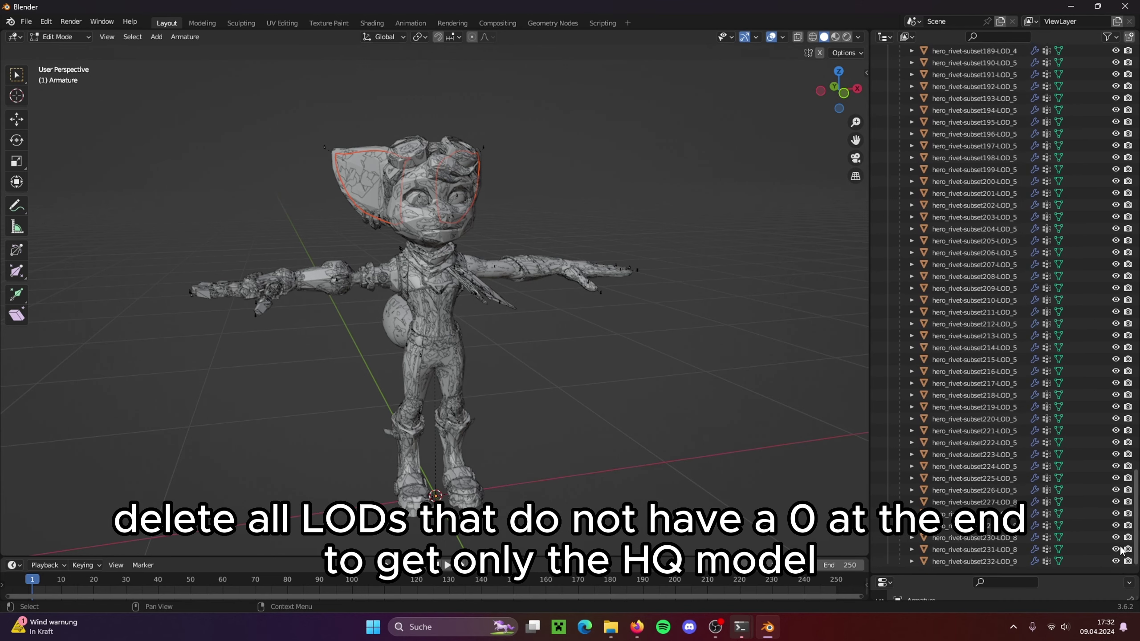
pyautogui.keyDown('shift'); pyautogui.click(981, 562); pyautogui.keyUp('shift')
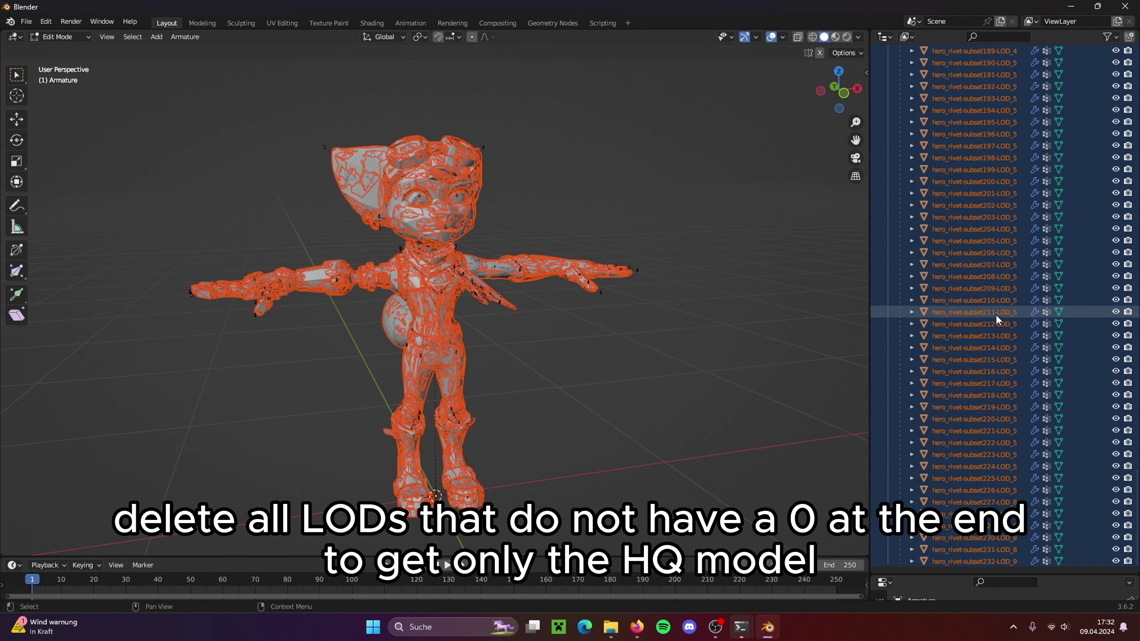
pyautogui.press('x')
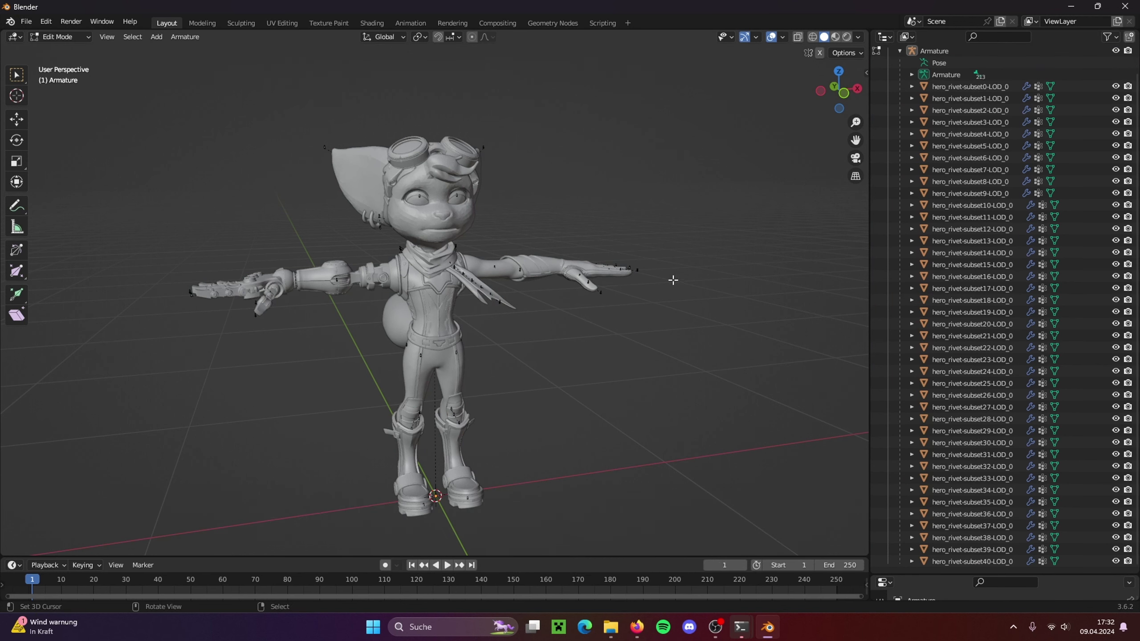
# Switch from Edit Mode to Object Mode and select the hanging scarf tail on Rivet's chest
pyautogui.scroll(1, 685, 272)
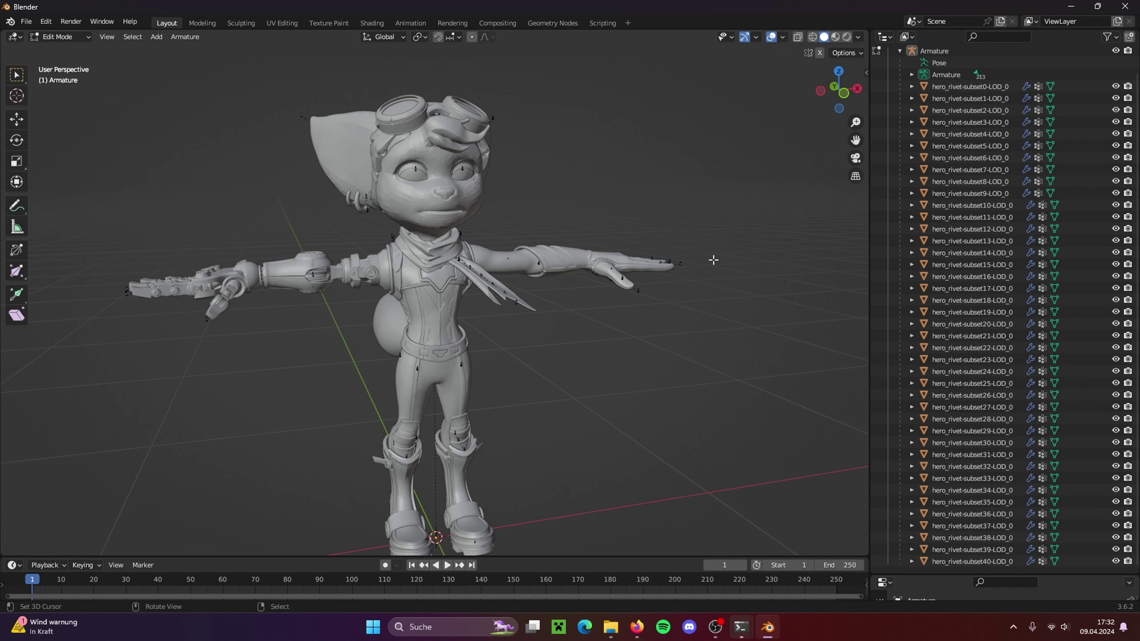
pyautogui.moveTo(714, 260); pyautogui.dragTo(665, 252, button='middle')
pyautogui.click(73, 37)
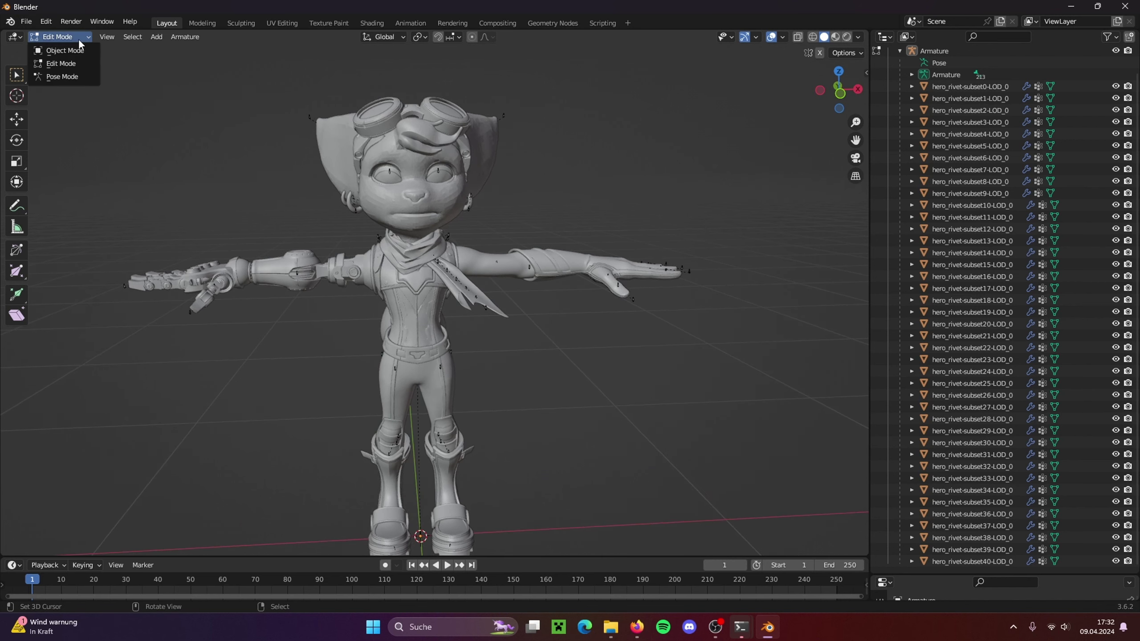
pyautogui.click(65, 51)
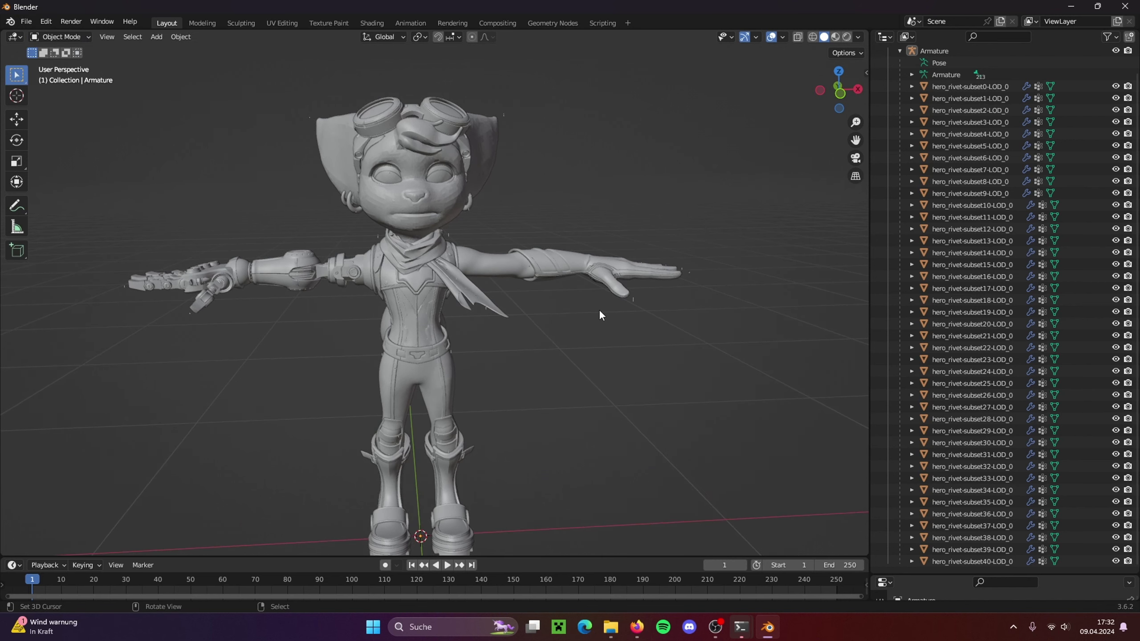
pyautogui.moveTo(602, 309); pyautogui.dragTo(582, 331, button='middle')
pyautogui.scroll(3, 630, 332)
pyautogui.click(521, 338)
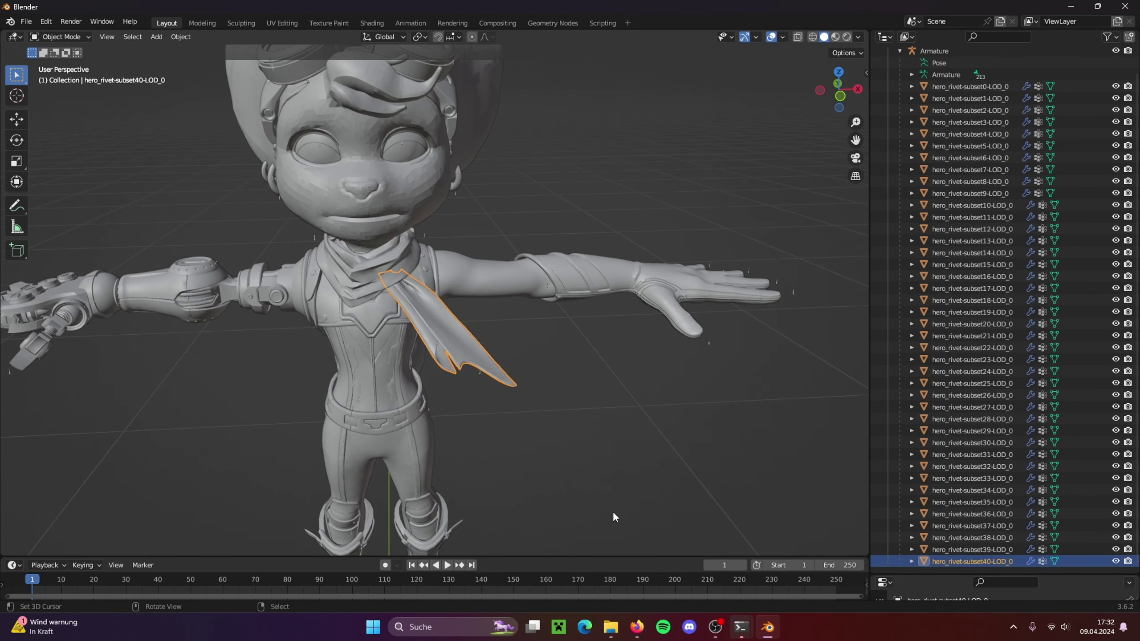
# Enlarge the timeline area below the 3D view and change it to the Shader Editor
pyautogui.moveTo(616, 557); pyautogui.dragTo(598, 332)
pyautogui.click(13, 343)
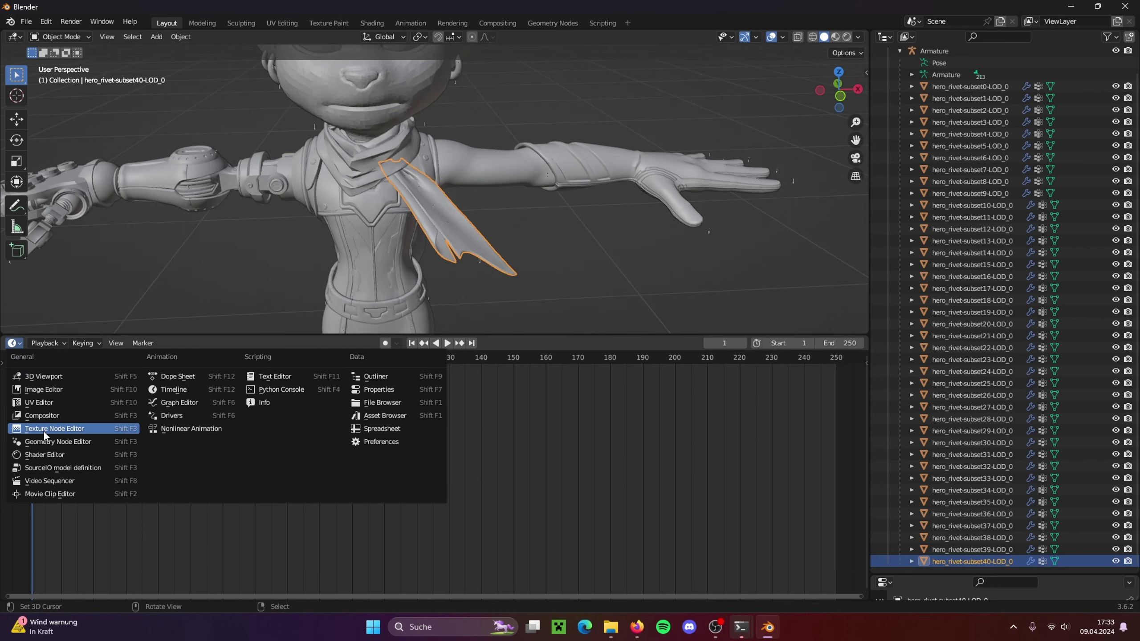
pyautogui.click(43, 453)
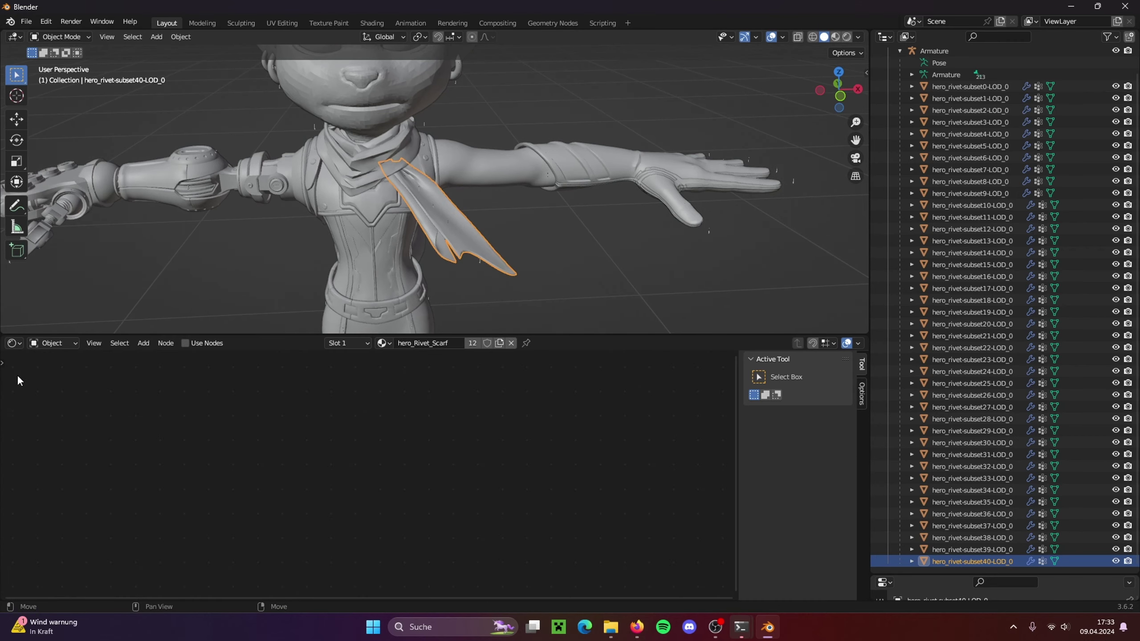
pyautogui.keyDown('shift'); pyautogui.moveTo(578, 277); pyautogui.dragTo(631, 291, button='middle'); pyautogui.keyUp('shift')
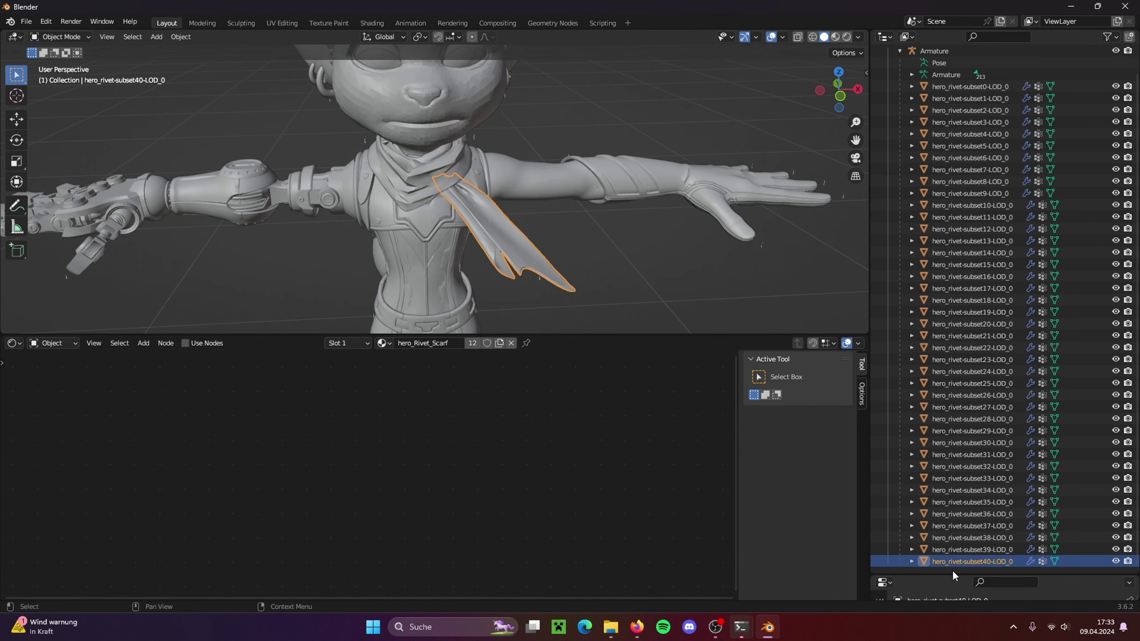
# Enable nodes for the hero_Rivet_Scarf material in an enlarged properties area and give its Base Color an Image Texture
pyautogui.moveTo(951, 575); pyautogui.dragTo(951, 172)
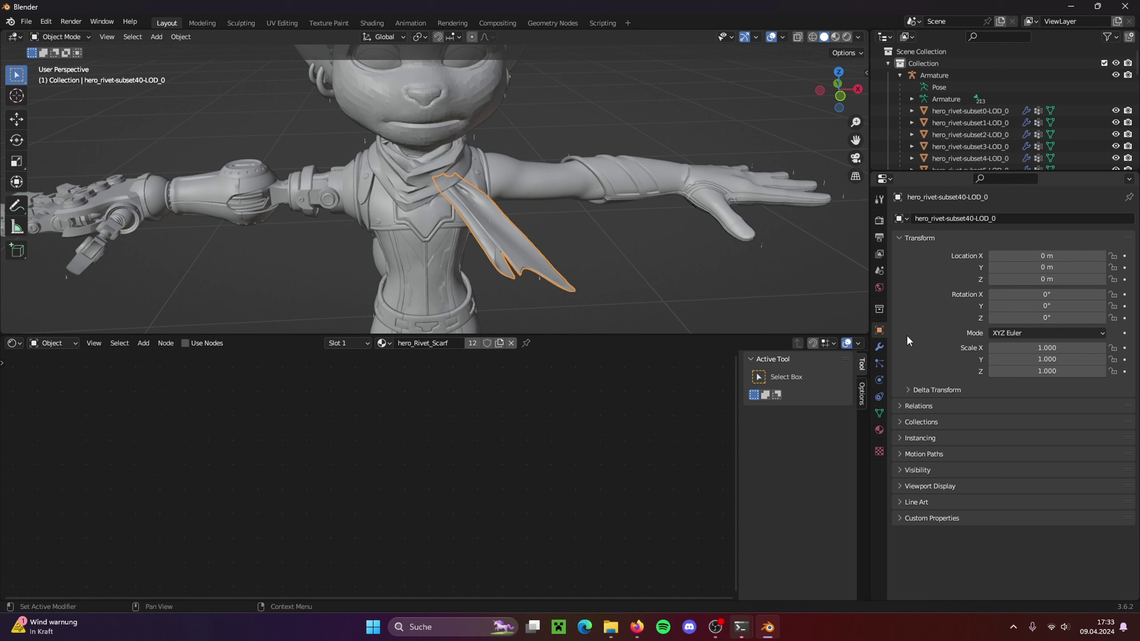
pyautogui.click(878, 430)
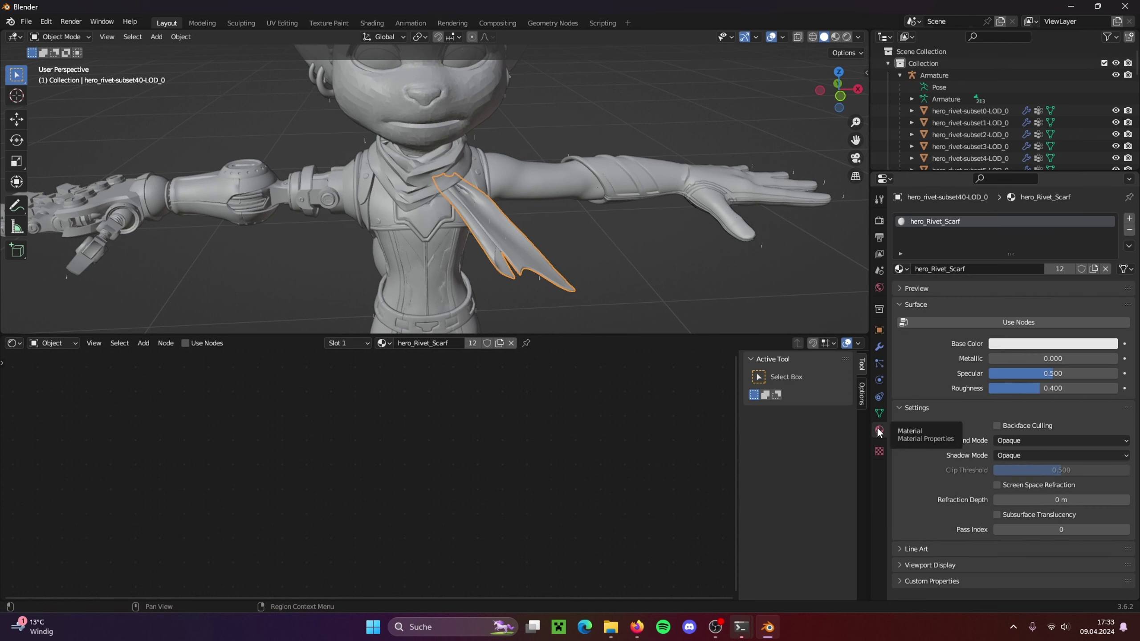
pyautogui.click(974, 323)
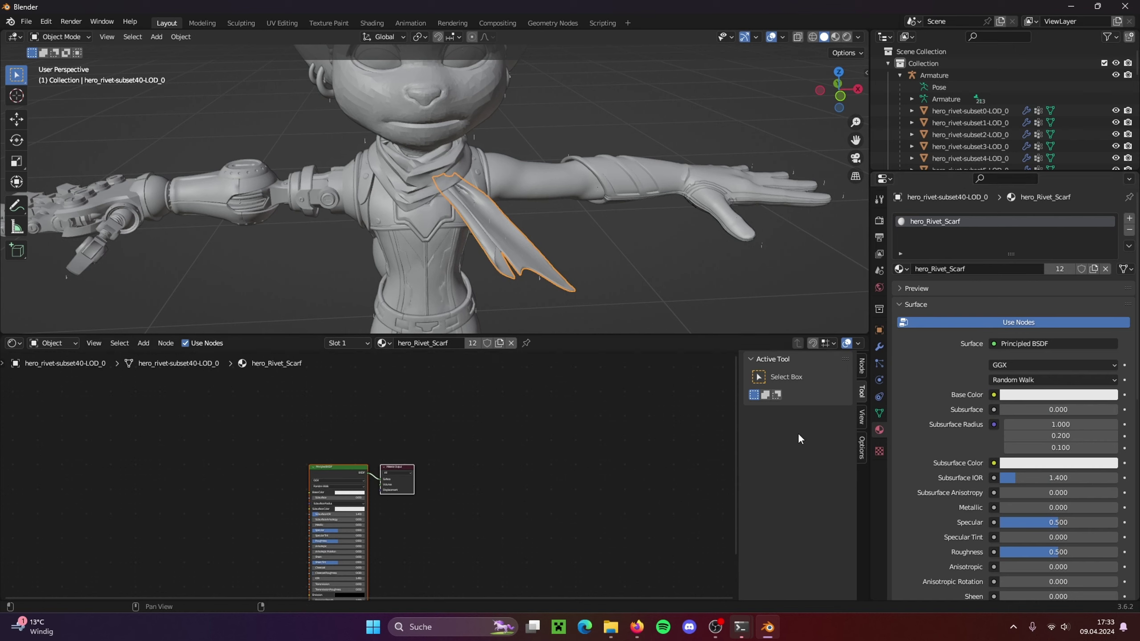
pyautogui.click(994, 394)
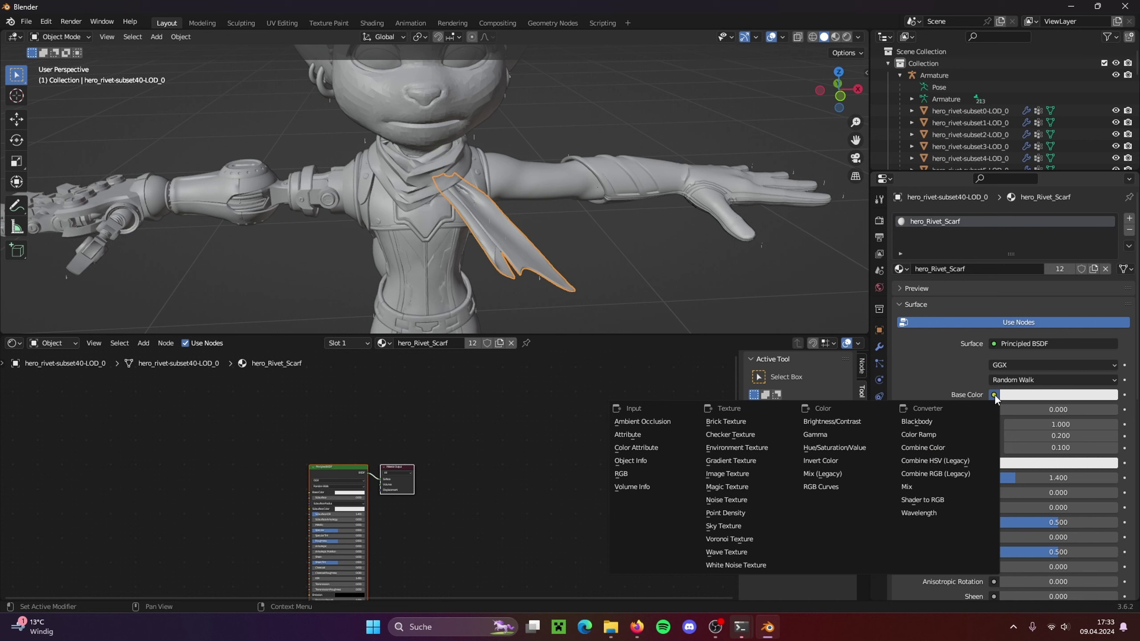
pyautogui.click(747, 475)
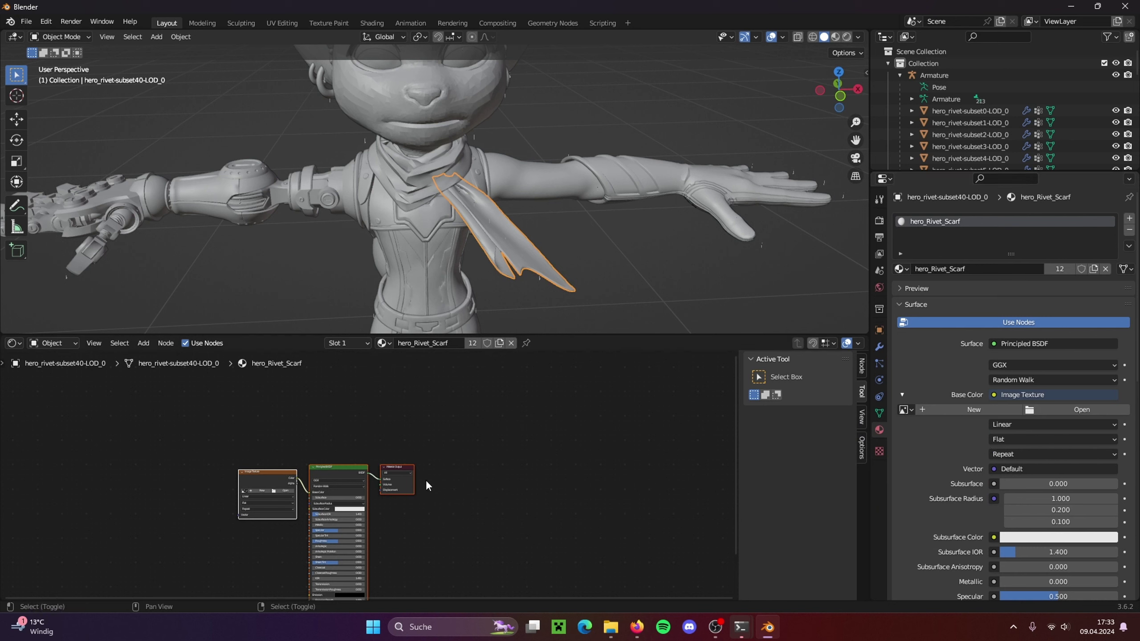
# Load hero_rivet_scarf_c.png from the desktop's Modding tools folder into the Image Texture node
pyautogui.moveTo(438, 475); pyautogui.dragTo(558, 411, button='middle')
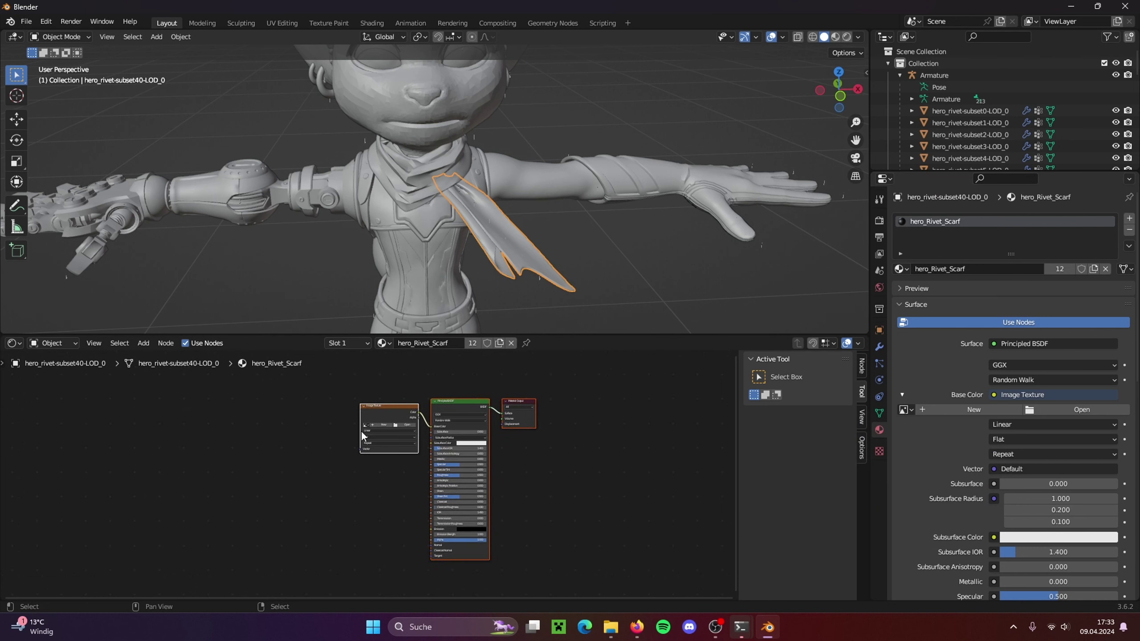
pyautogui.scroll(5, 364, 433)
pyautogui.moveTo(506, 437); pyautogui.dragTo(483, 526, button='middle')
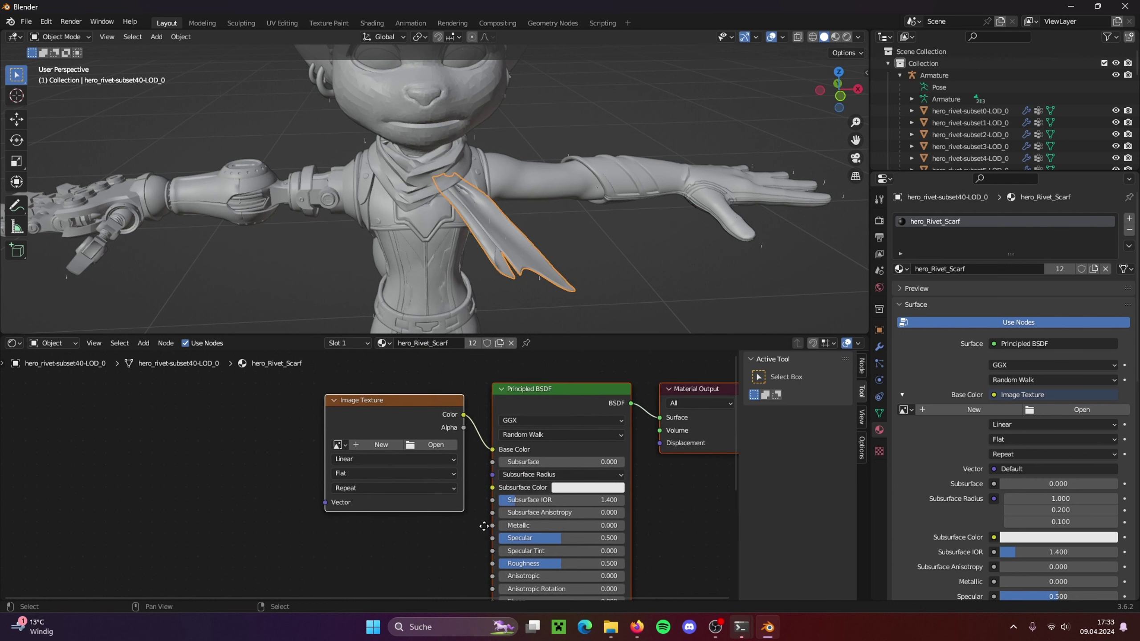
pyautogui.click(434, 445)
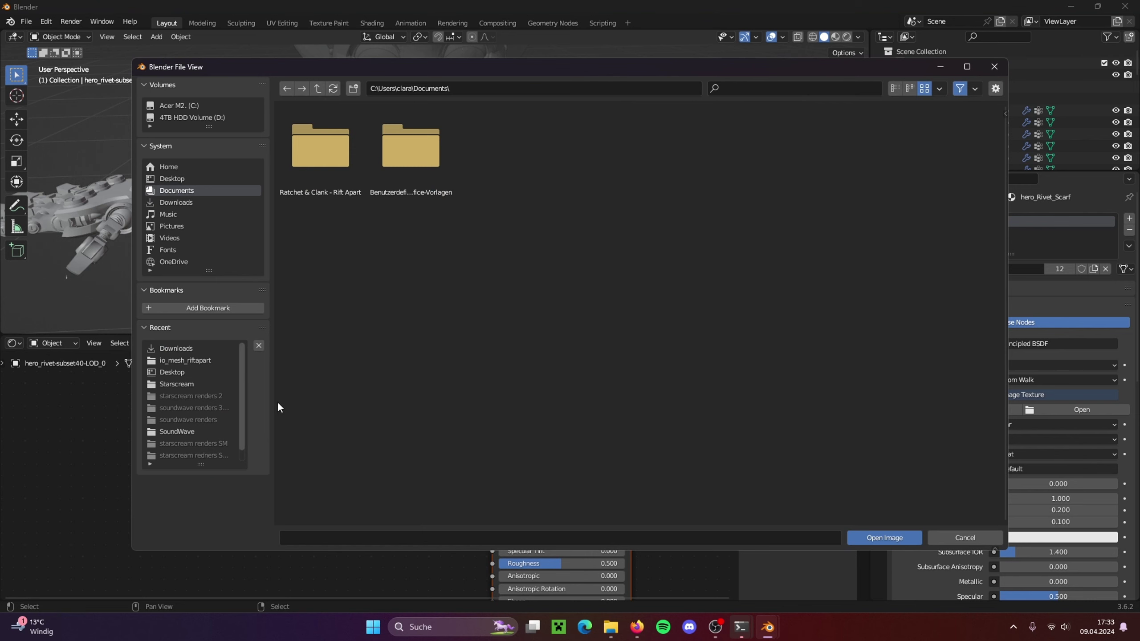
pyautogui.click(172, 179)
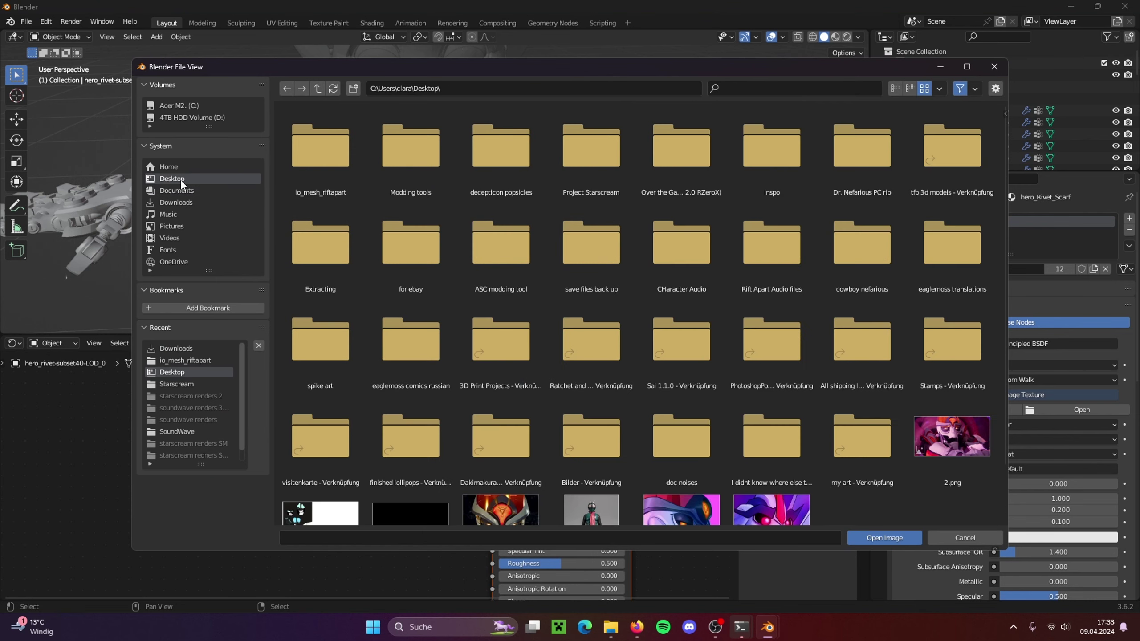
pyautogui.click(388, 140)
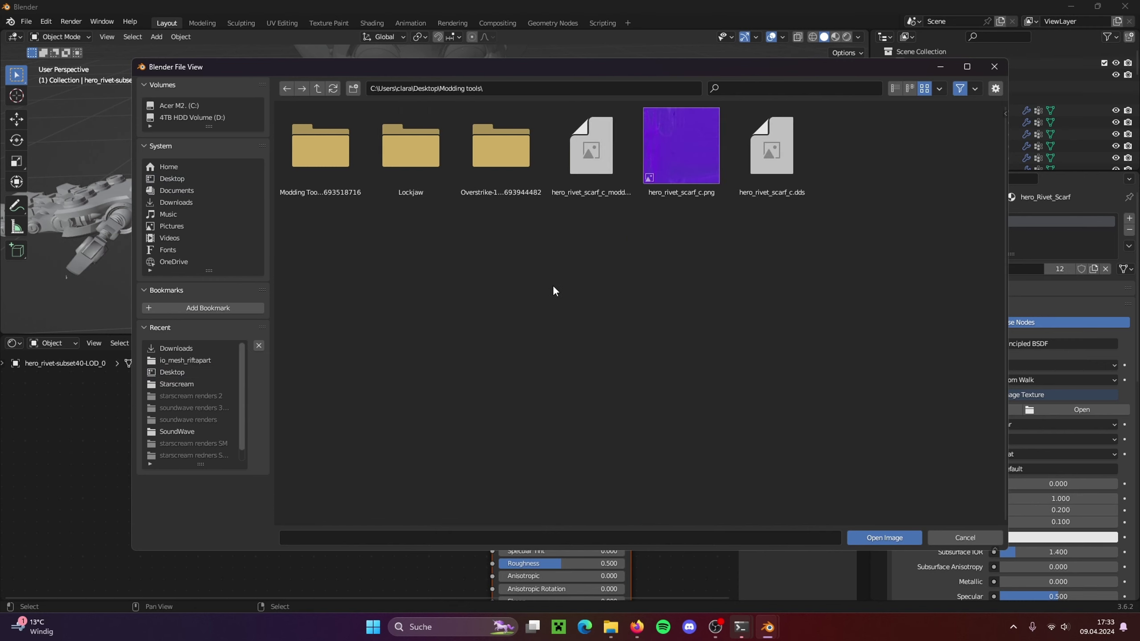
pyautogui.doubleClick(682, 148)
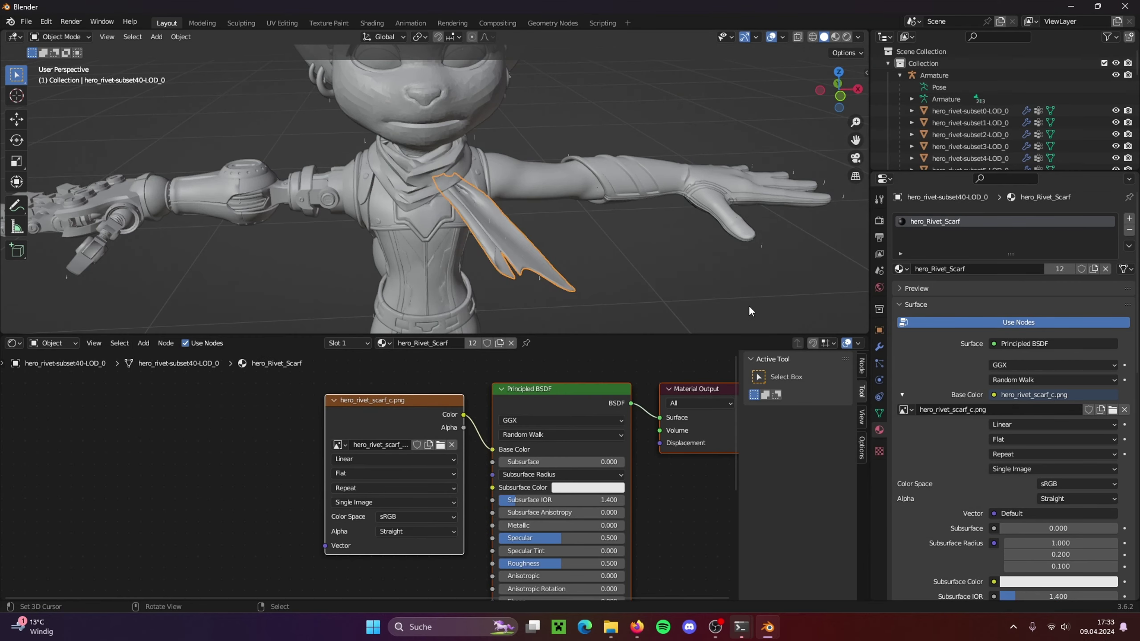
# Switch the 3D view to Material Preview shading to inspect the textured scarf tail
pyautogui.moveTo(741, 293); pyautogui.dragTo(760, 162, button='middle')
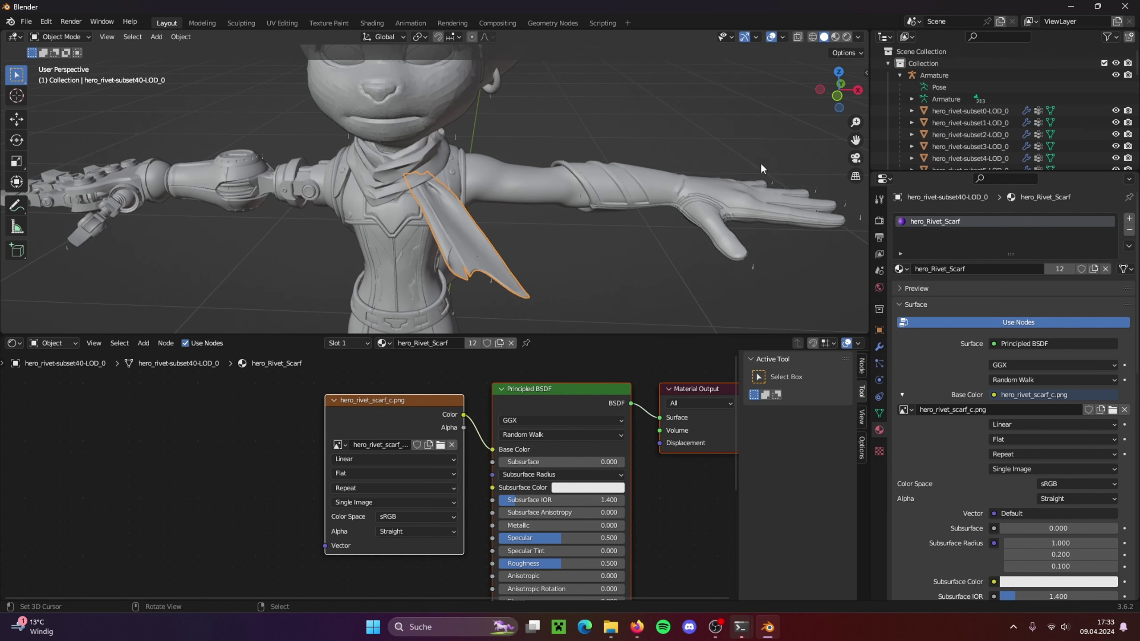
pyautogui.click(835, 37)
pyautogui.moveTo(599, 232)
pyautogui.mouseDown(button='middle')
pyautogui.moveTo(594, 243)
pyautogui.moveTo(540, 235)
pyautogui.moveTo(603, 233)
pyautogui.moveTo(579, 225)
pyautogui.mouseUp(button='middle')
# Enable nodes for the armorUpdate_hero_Rivet_Scarf material on the neck part of the scarf and give its Base Color an Image Texture
pyautogui.click(422, 161)
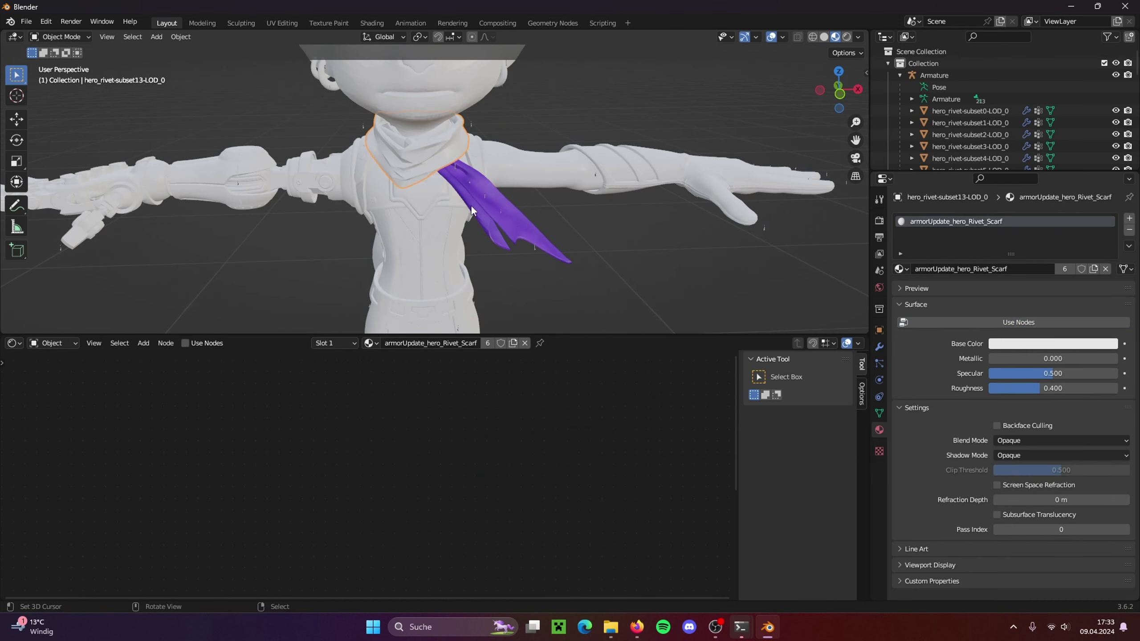
pyautogui.click(988, 324)
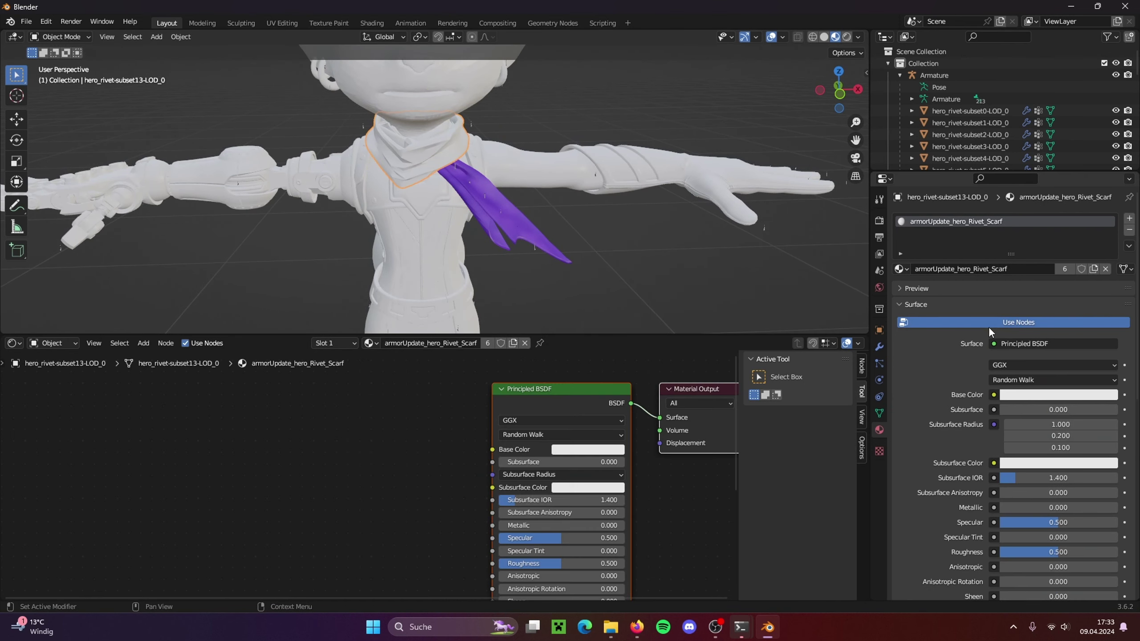
pyautogui.click(994, 394)
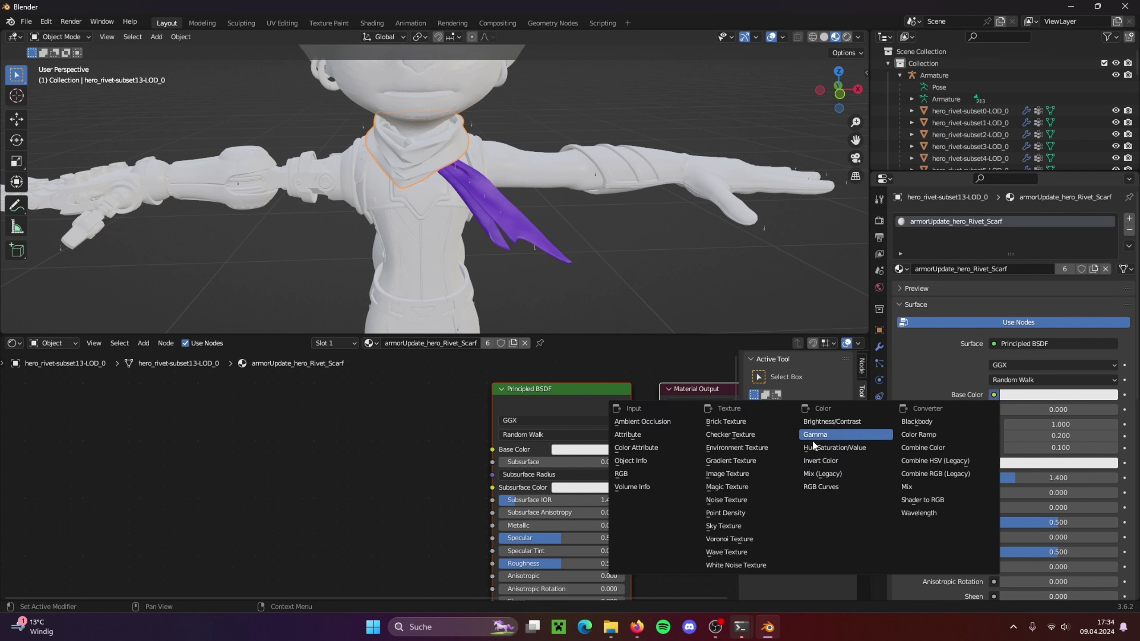
pyautogui.click(744, 474)
# Load hero_rivet_scarf_c.png from the desktop's Modding tools folder as the neck scarf's image texture
pyautogui.click(1067, 410)
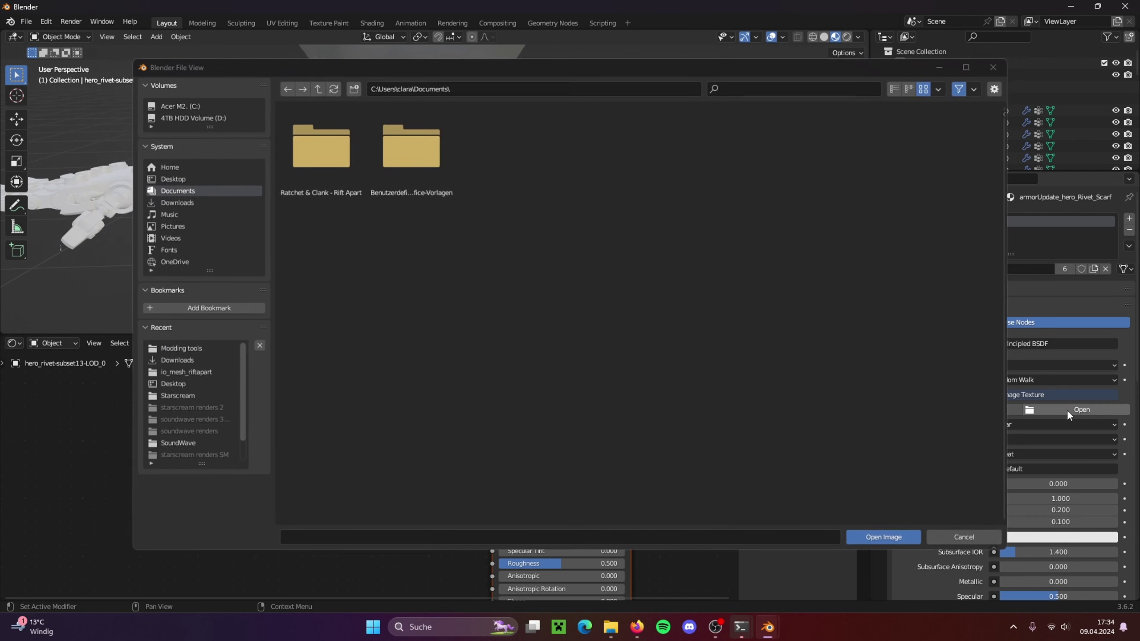
pyautogui.click(175, 178)
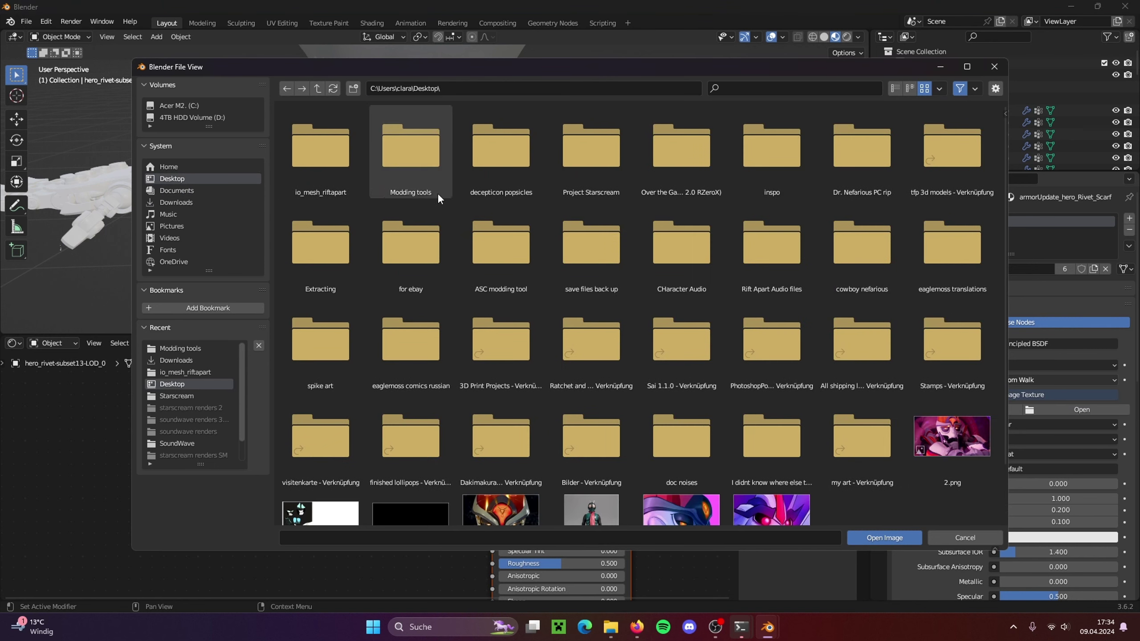
pyautogui.scroll(-3, 731, 266)
pyautogui.scroll(3, 731, 266)
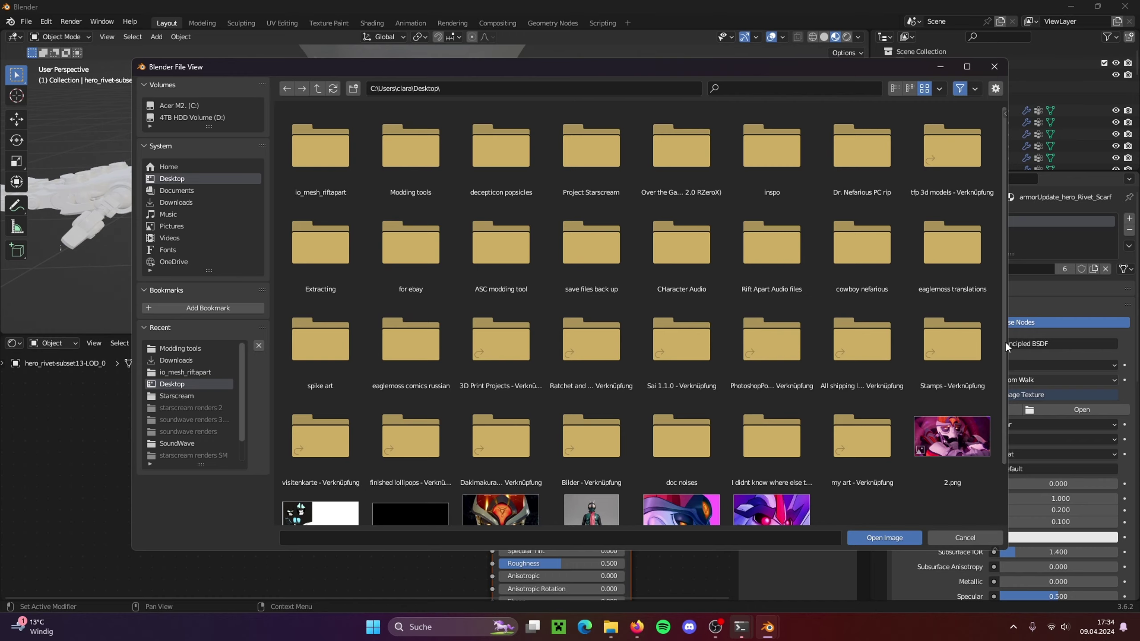
pyautogui.doubleClick(413, 143)
pyautogui.doubleClick(709, 150)
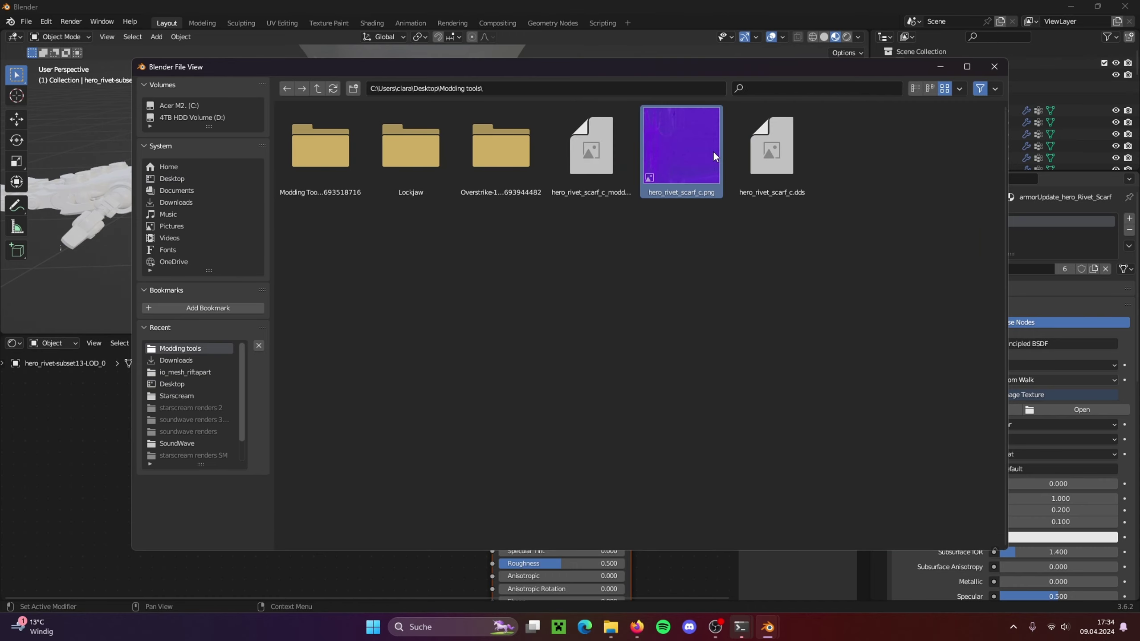
# Enlarge the 3D view above the Shader Editor and inspect the fully textured scarf on Rivet's model
pyautogui.moveTo(593, 220); pyautogui.dragTo(633, 222, button='middle')
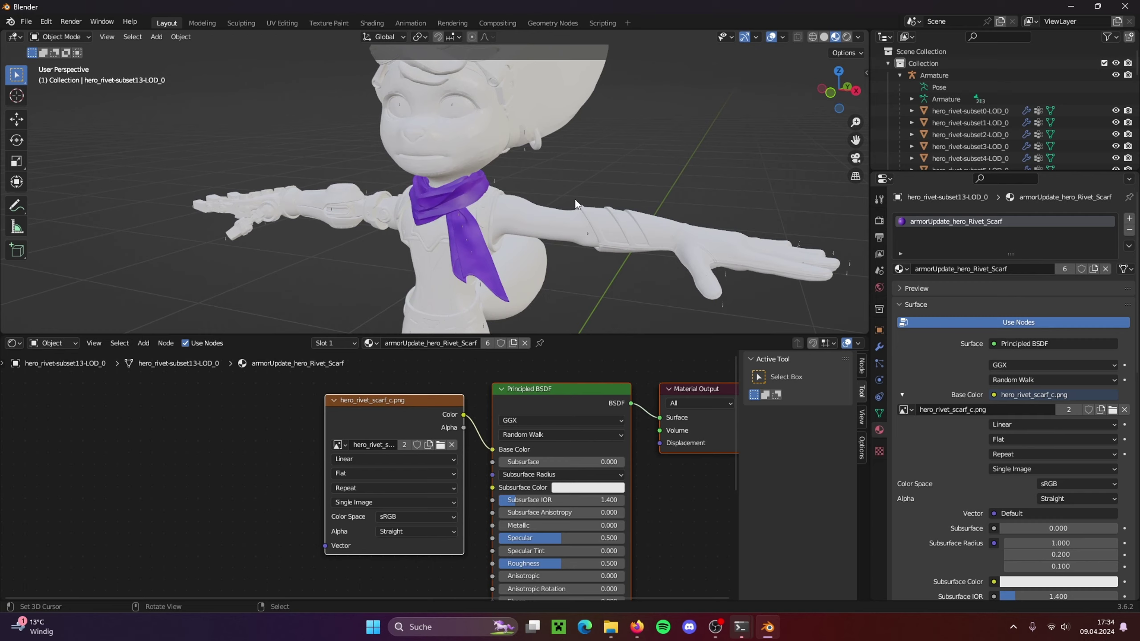
pyautogui.scroll(-5, 576, 199)
pyautogui.moveTo(594, 269)
pyautogui.mouseDown(button='middle')
pyautogui.moveTo(700, 261)
pyautogui.moveTo(593, 255)
pyautogui.moveTo(582, 269)
pyautogui.moveTo(681, 264)
pyautogui.moveTo(596, 270)
pyautogui.mouseUp(button='middle')
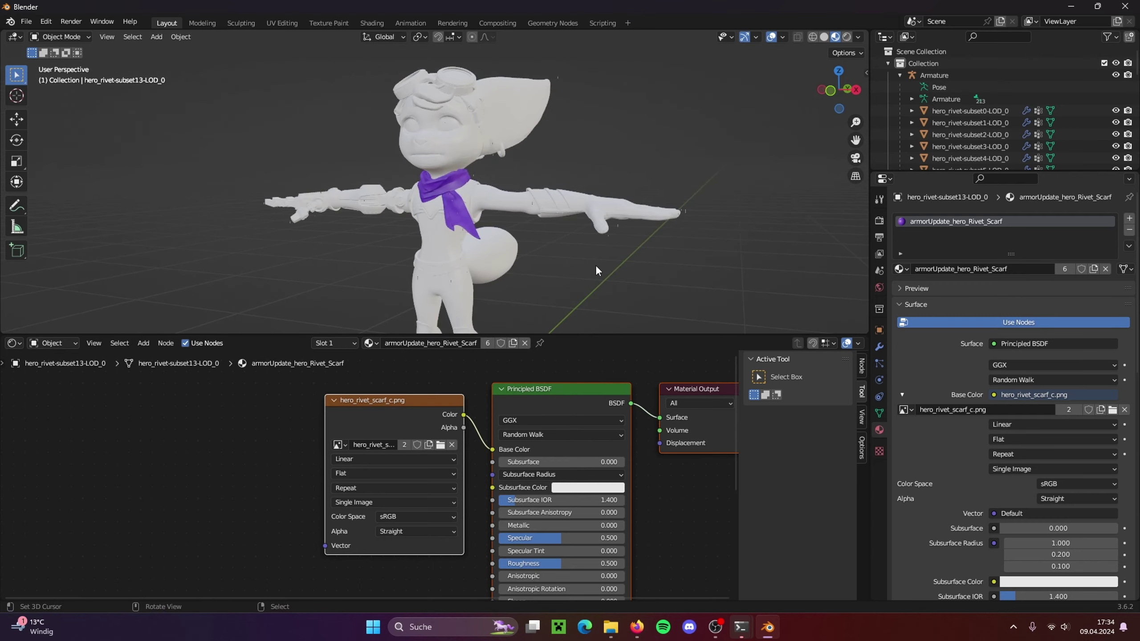
pyautogui.moveTo(614, 332); pyautogui.dragTo(611, 502)
pyautogui.scroll(4, 535, 344)
pyautogui.moveTo(641, 372)
pyautogui.mouseDown(button='middle')
pyautogui.moveTo(713, 381)
pyautogui.moveTo(639, 375)
pyautogui.mouseUp(button='middle')
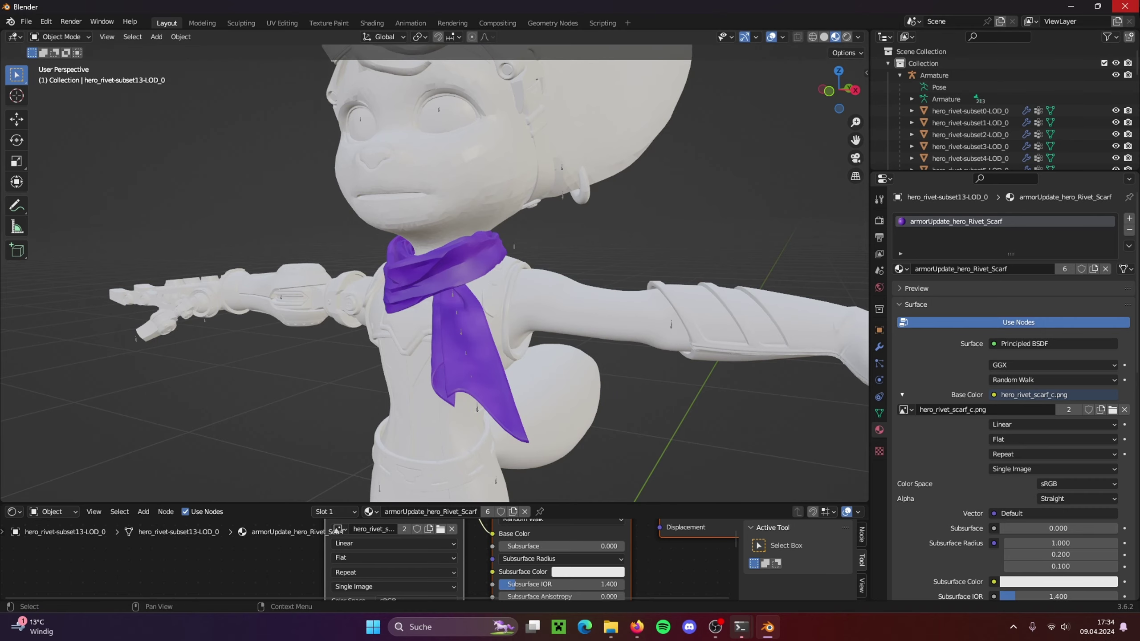
# Close the Rivet project without saving and open Emperor Nefarious mapped fancy.blend from the desktop
pyautogui.click(1132, 7)
pyautogui.click(584, 335)
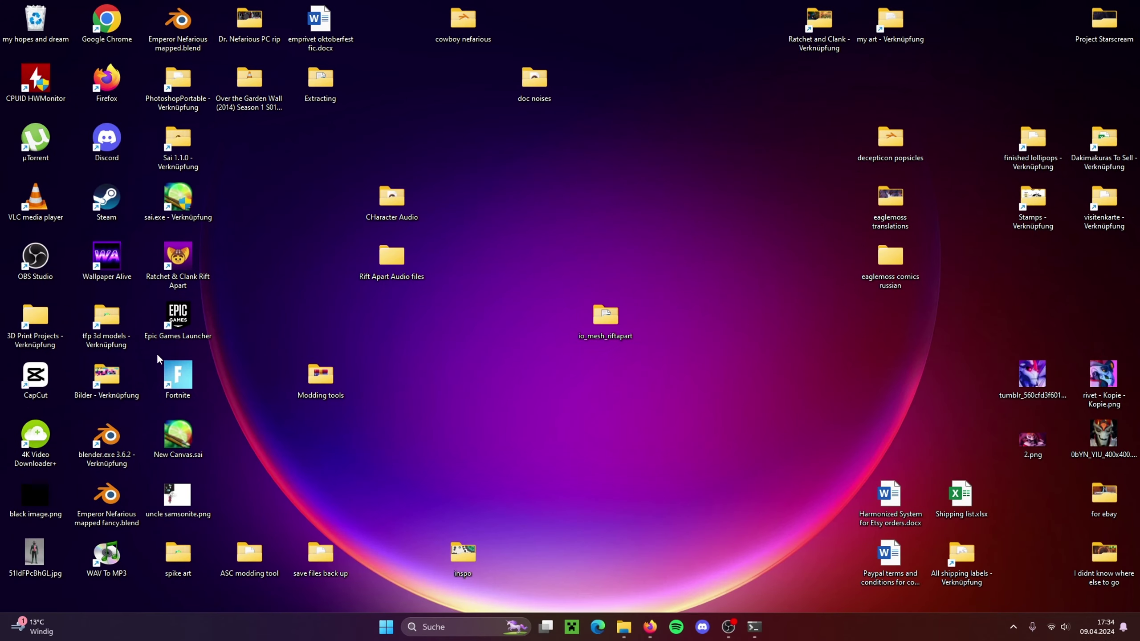
pyautogui.doubleClick(124, 495)
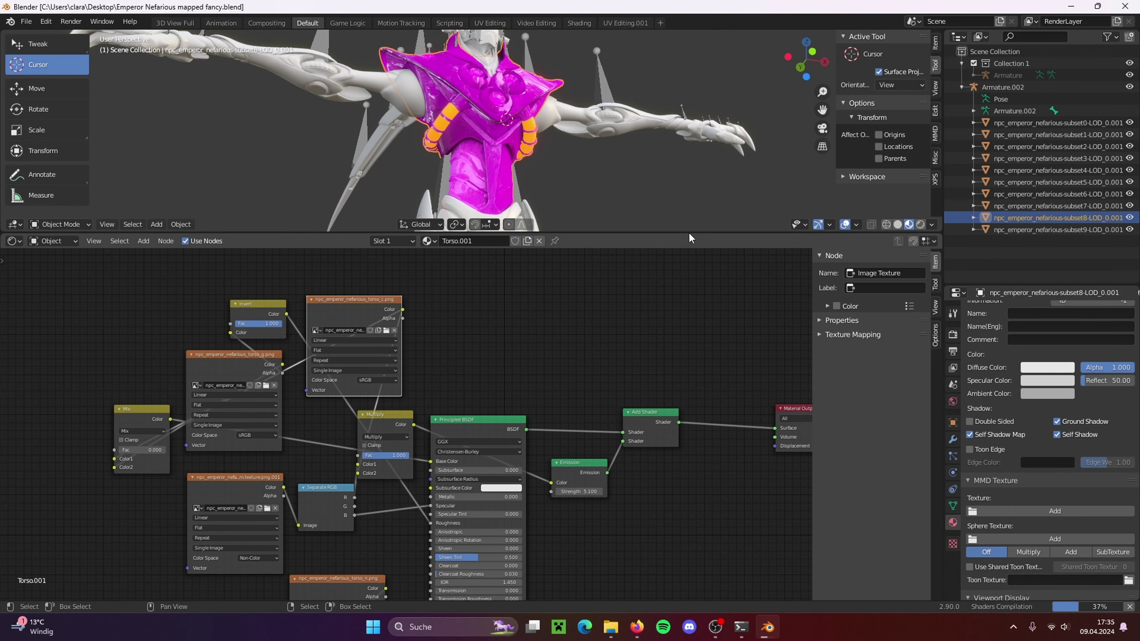
# Enlarge the 3D view over the Shader Editor to show the whole Emperor Nefarious model
pyautogui.moveTo(688, 232); pyautogui.dragTo(689, 473)
pyautogui.moveTo(668, 341); pyautogui.dragTo(668, 317, button='middle')
pyautogui.scroll(-2, 646, 324)
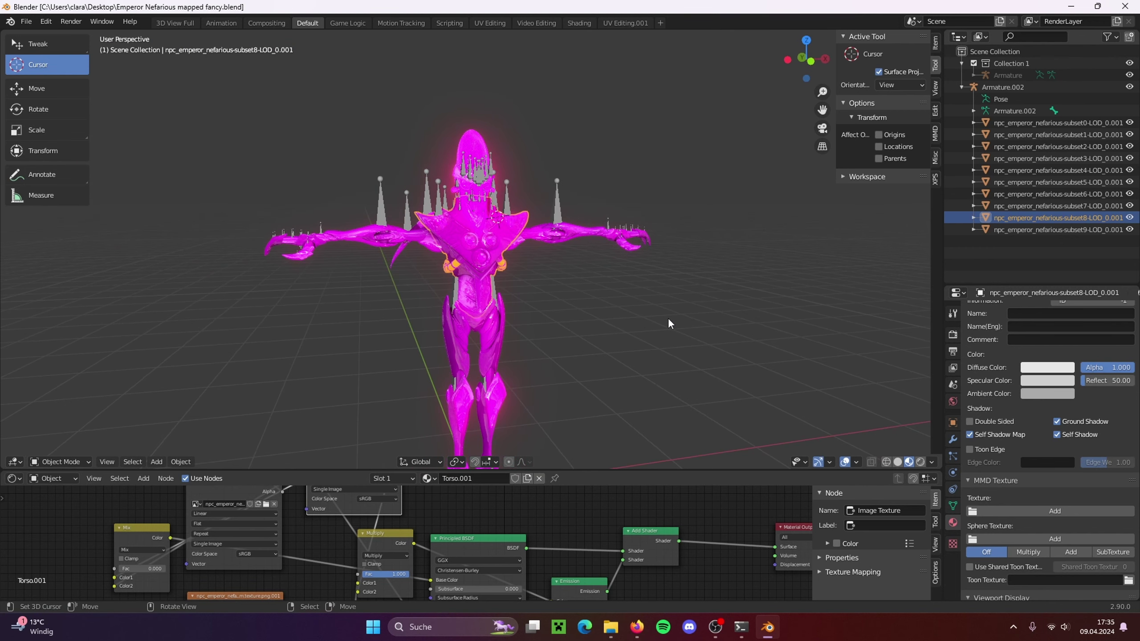
# Find the project's missing external texture files by searching a folder on the desktop
pyautogui.click(26, 21)
pyautogui.moveTo(79, 220)
pyautogui.click(160, 294)
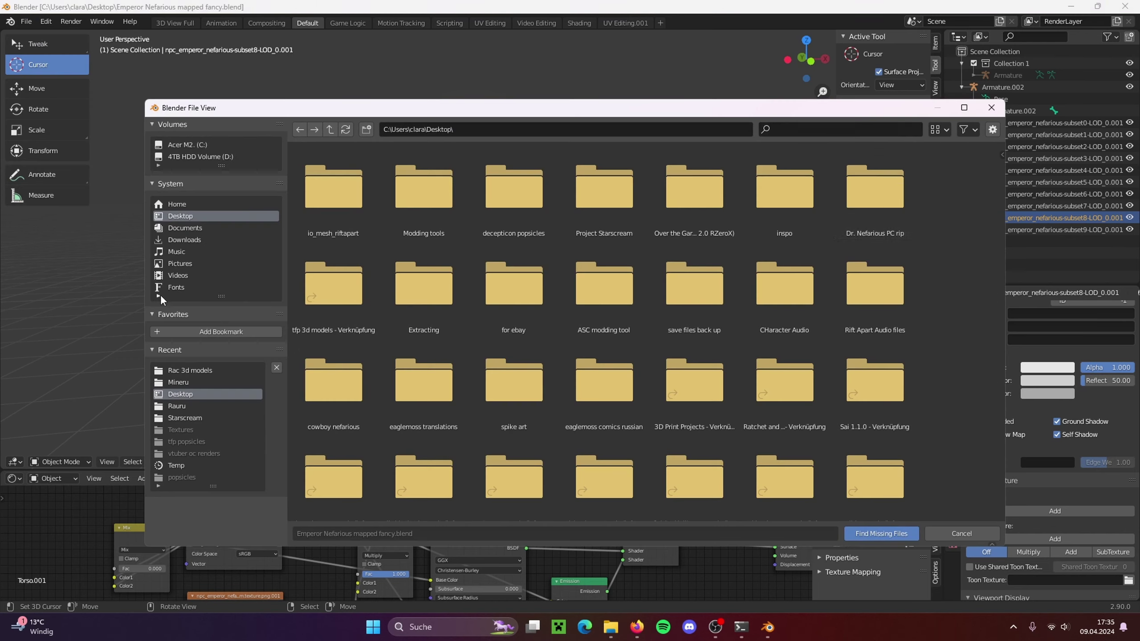
pyautogui.scroll(-2, 557, 291)
pyautogui.doubleClick(783, 292)
pyautogui.click(881, 533)
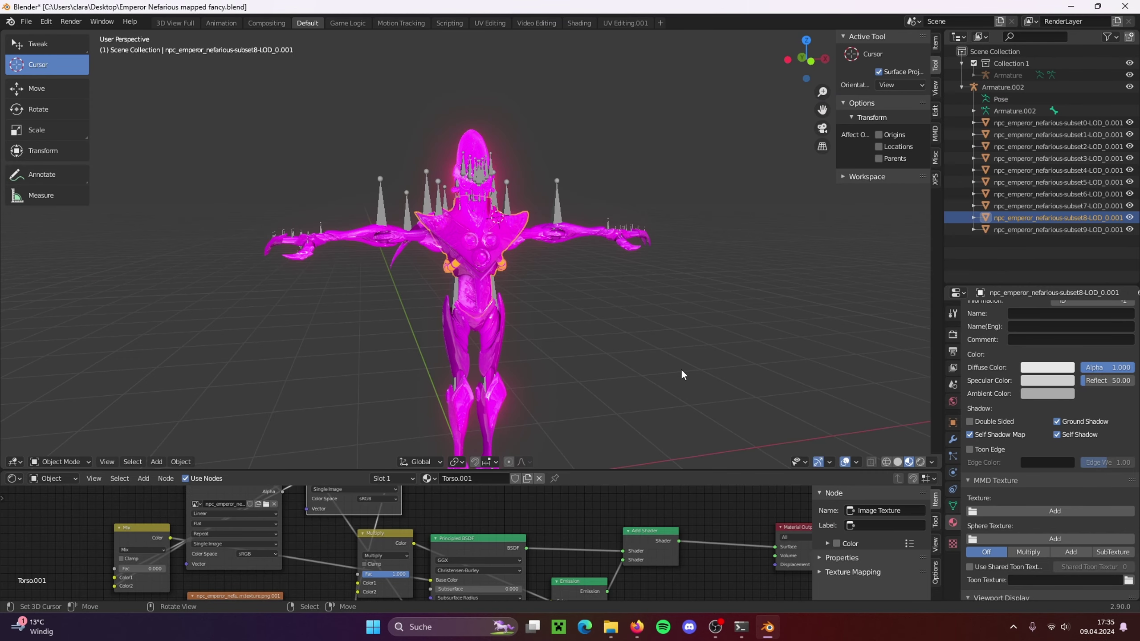
# Deselect everything and examine the textures on Emperor Nefarious's head and chest armour
pyautogui.scroll(3, 682, 369)
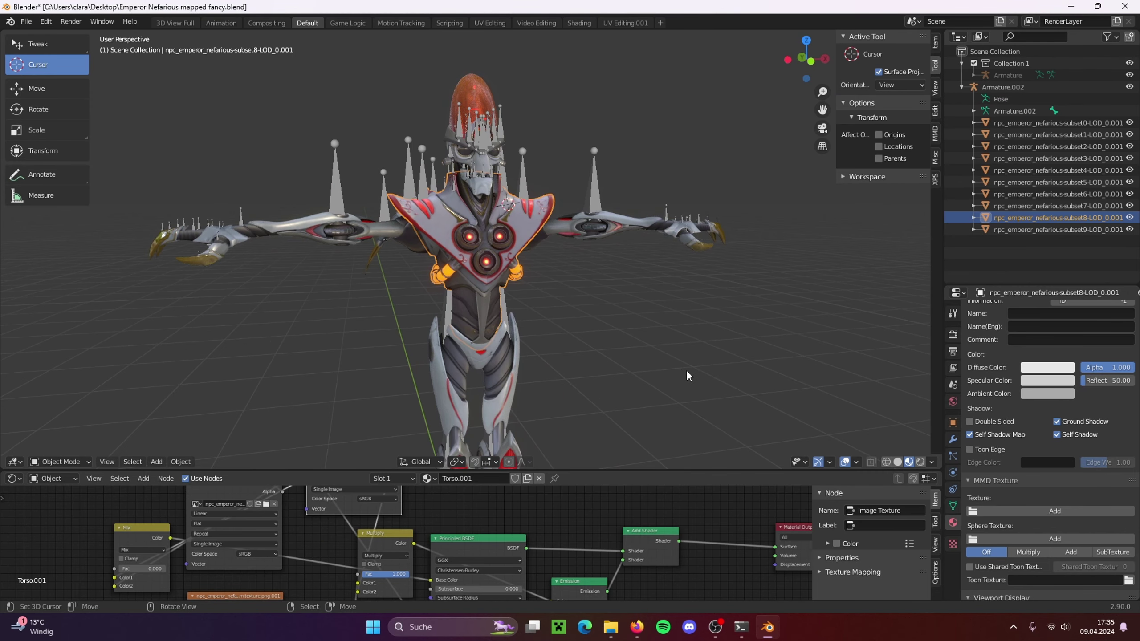
pyautogui.hotkey('alt', 'a')
pyautogui.moveTo(683, 364); pyautogui.dragTo(693, 389, button='middle')
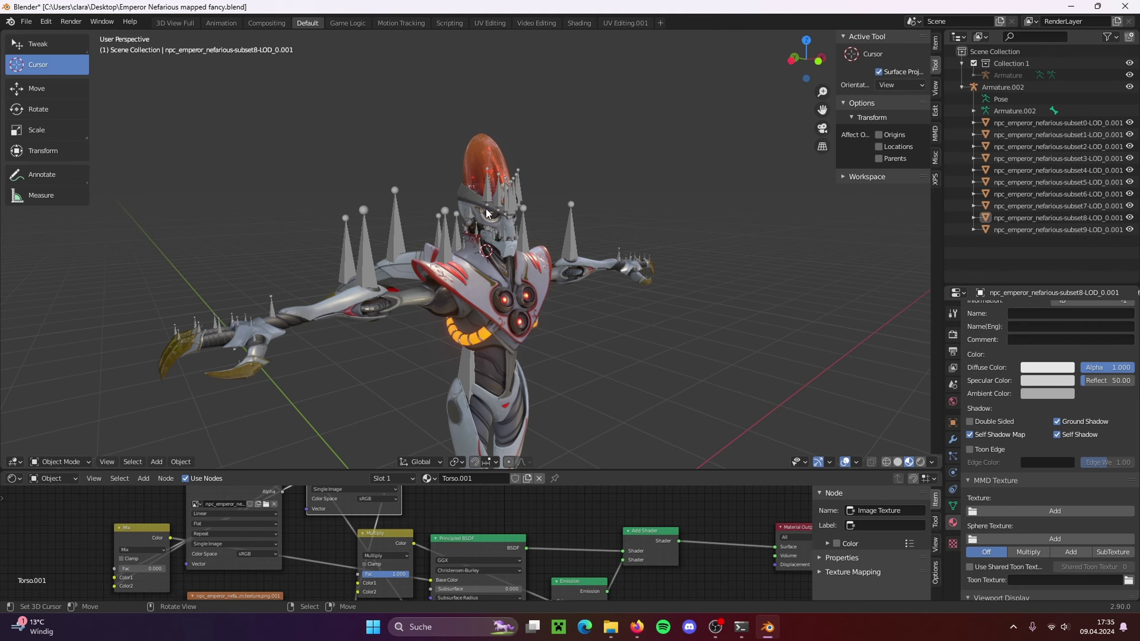
pyautogui.scroll(8, 599, 335)
pyautogui.moveTo(659, 357)
pyautogui.mouseDown(button='middle')
pyautogui.moveTo(672, 357)
pyautogui.moveTo(611, 351)
pyautogui.moveTo(625, 339)
pyautogui.moveTo(521, 346)
pyautogui.moveTo(646, 346)
pyautogui.mouseUp(button='middle')
pyautogui.scroll(5, 584, 356)
pyautogui.scroll(-3, 584, 356)
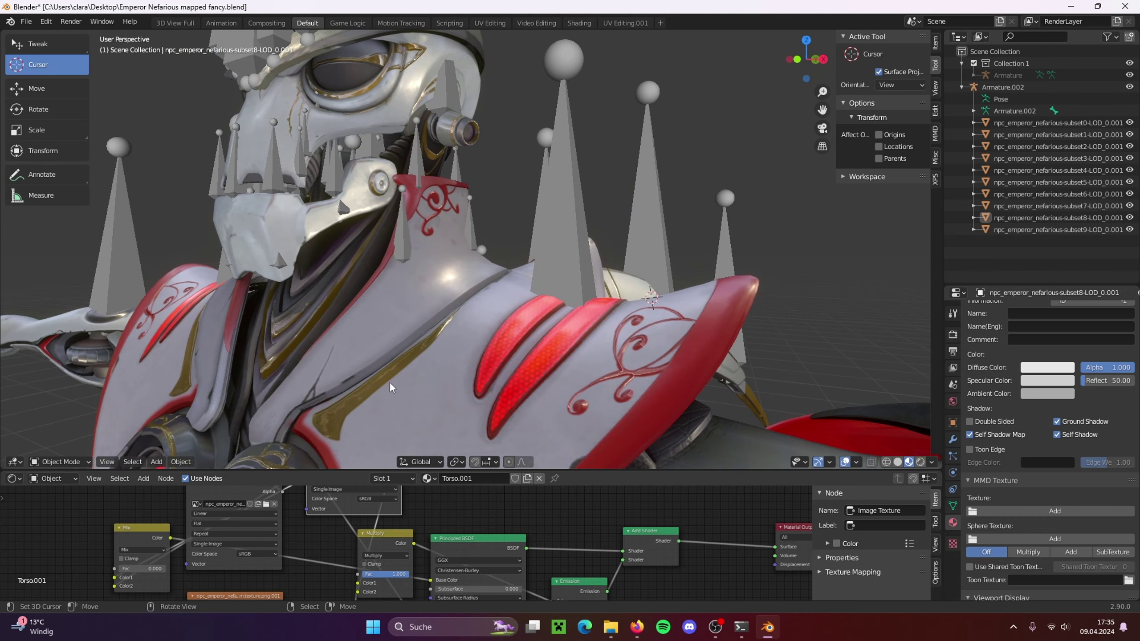
pyautogui.moveTo(390, 387); pyautogui.dragTo(494, 269, button='middle')
pyautogui.scroll(-3, 517, 307)
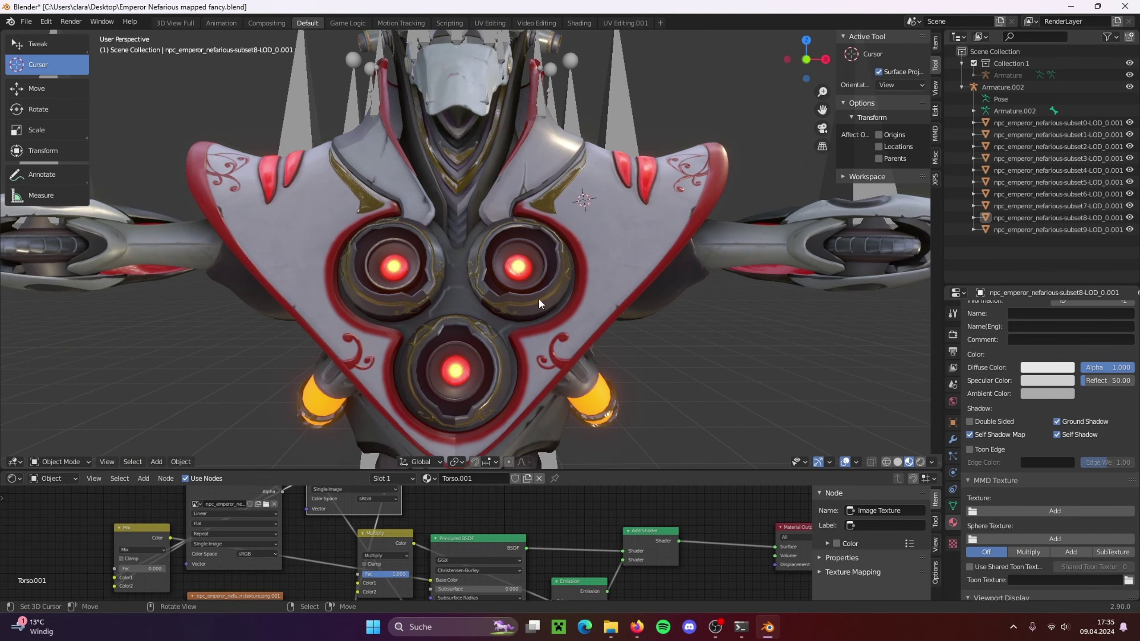
# Examine the shoulder armour's ornaments, red slits and surface shading from several angles on the textured model
pyautogui.moveTo(544, 300); pyautogui.dragTo(456, 329, button='middle')
pyautogui.scroll(3, 466, 333)
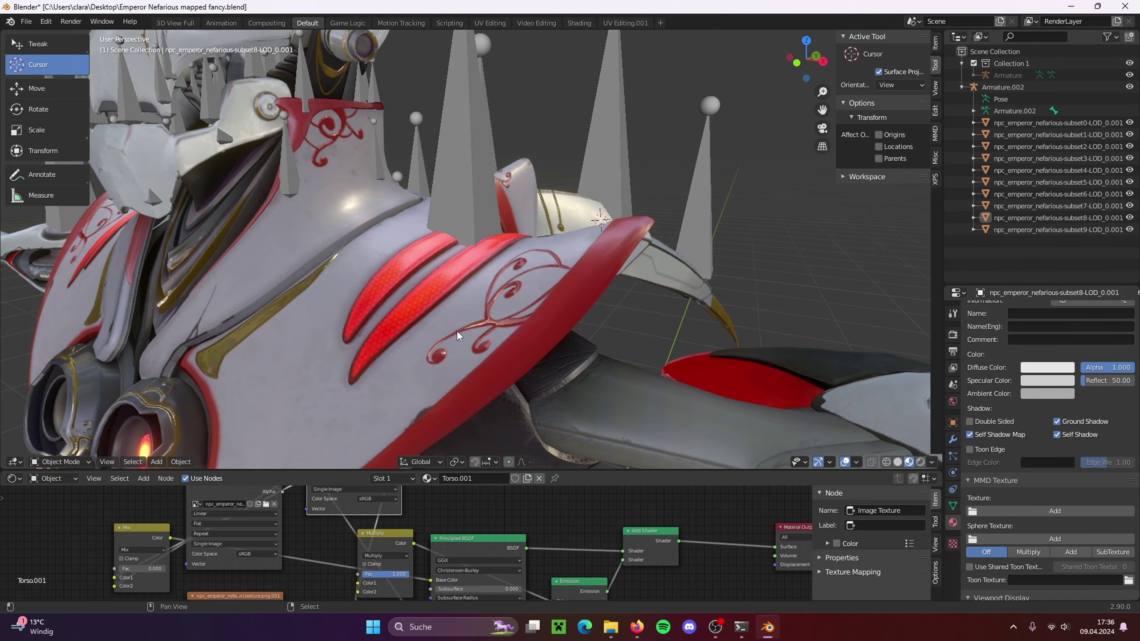
pyautogui.scroll(-3, 588, 359)
pyautogui.scroll(-3, 559, 358)
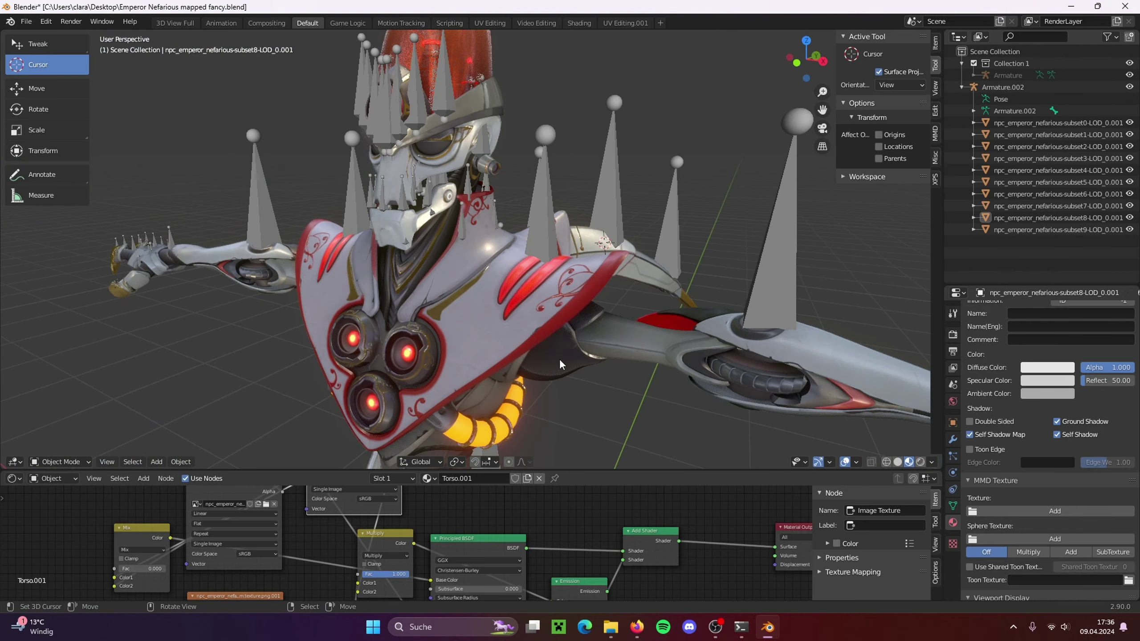
pyautogui.moveTo(559, 359); pyautogui.dragTo(596, 346, button='middle')
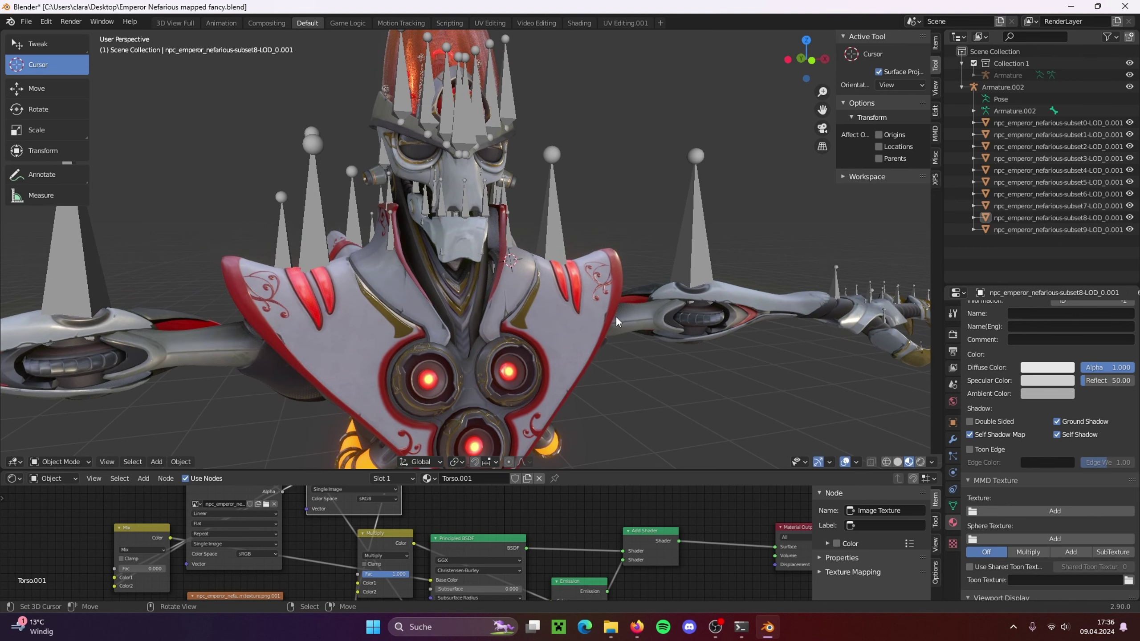
pyautogui.scroll(2, 615, 316)
pyautogui.keyDown('shift'); pyautogui.moveTo(624, 330); pyautogui.dragTo(524, 314, button='middle'); pyautogui.keyUp('shift')
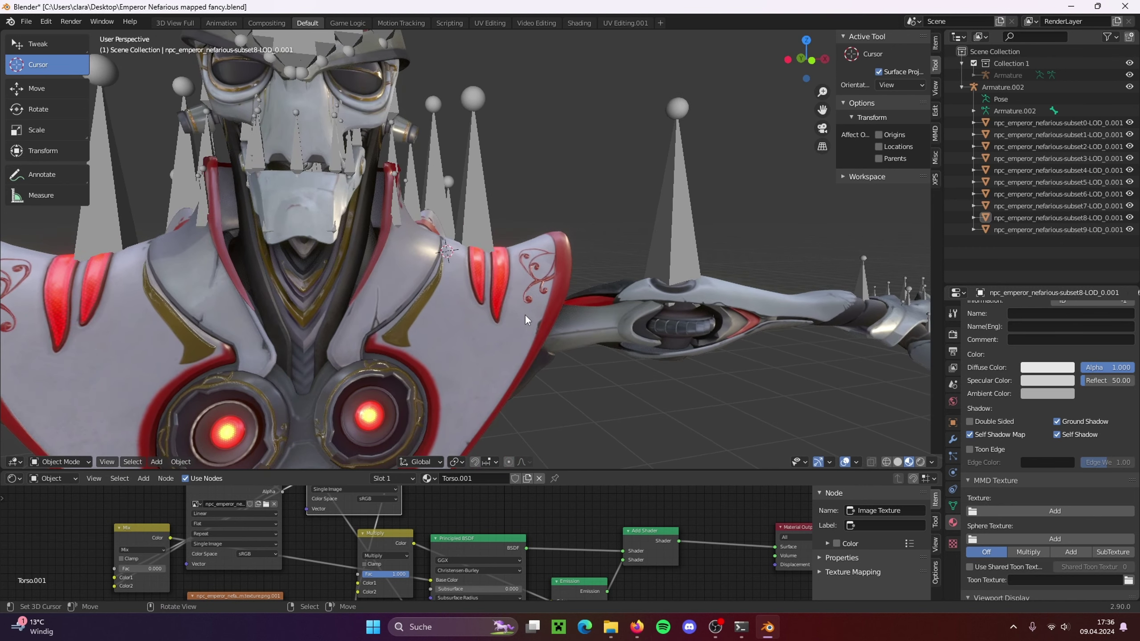
pyautogui.scroll(3, 526, 314)
pyautogui.moveTo(629, 350); pyautogui.dragTo(595, 335, button='middle')
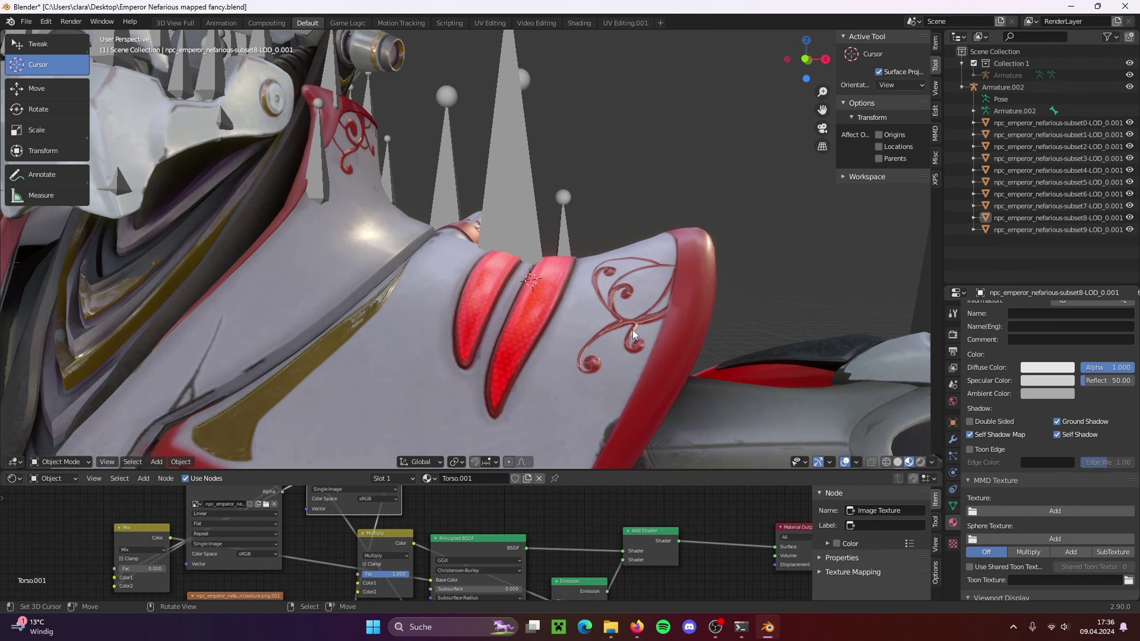
pyautogui.moveTo(442, 331); pyautogui.dragTo(471, 314, button='middle')
pyautogui.moveTo(636, 318); pyautogui.dragTo(399, 284, button='middle')
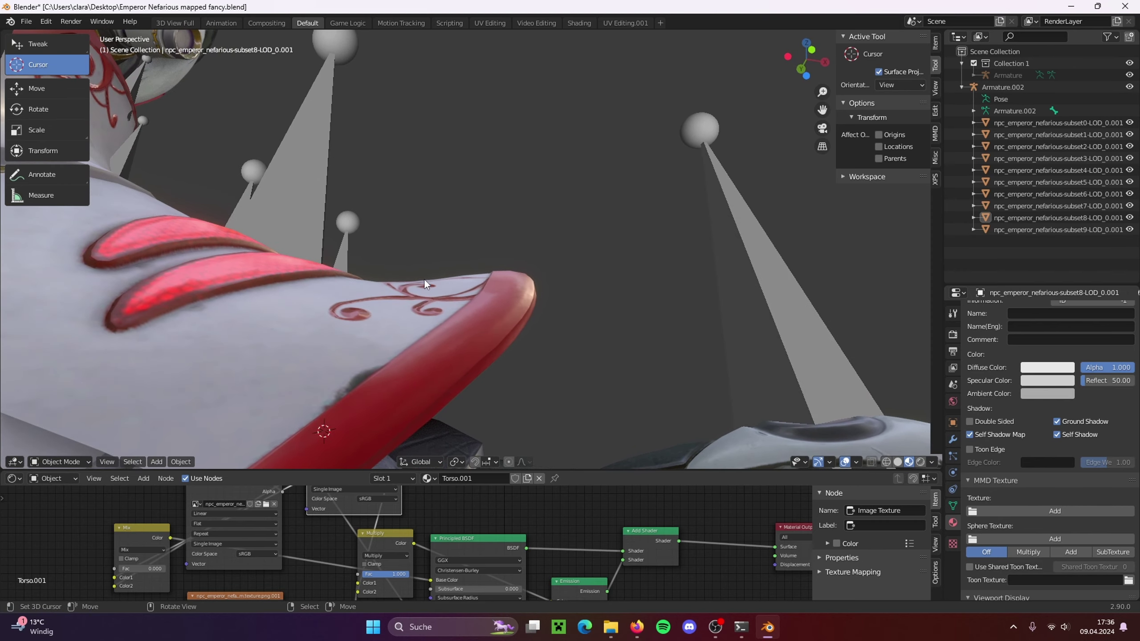
pyautogui.moveTo(564, 243); pyautogui.dragTo(417, 314, button='middle')
pyautogui.scroll(-6, 417, 311)
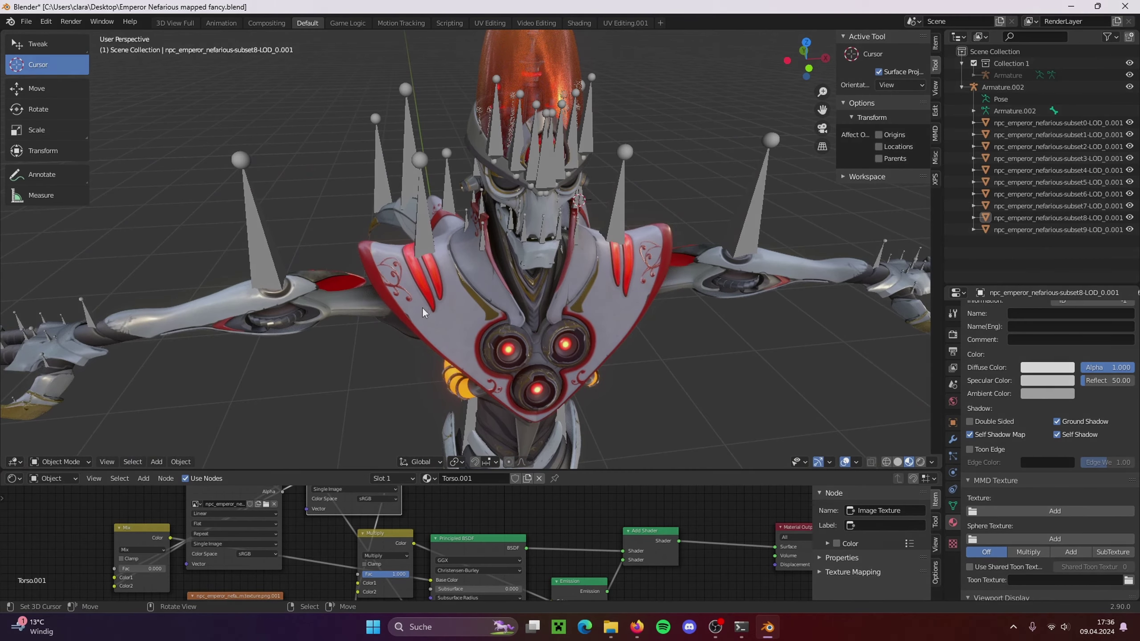
pyautogui.moveTo(630, 334); pyautogui.dragTo(597, 327, button='middle')
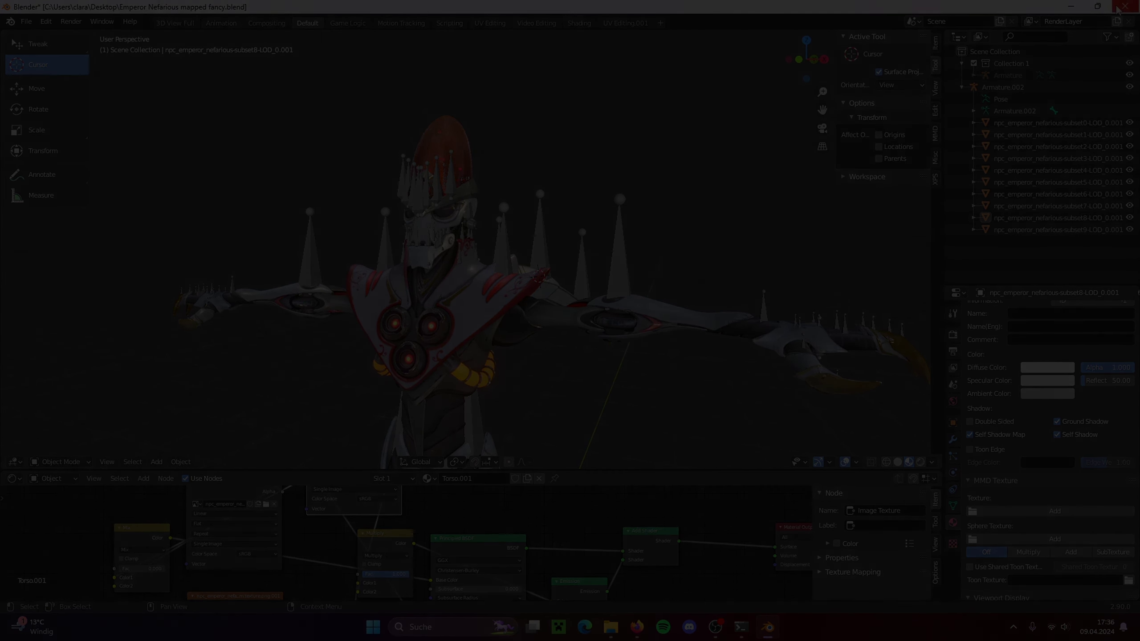